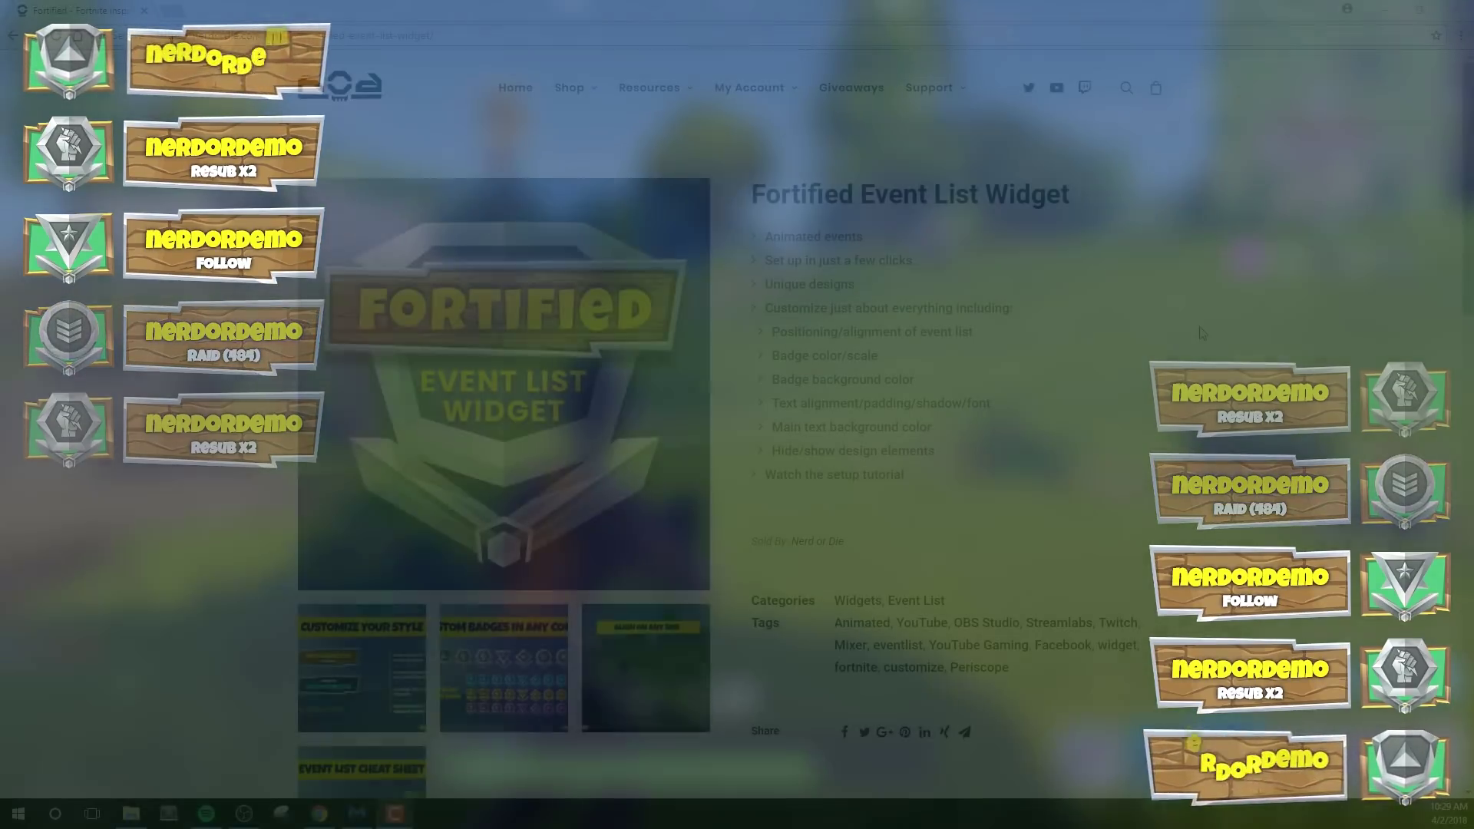
- Browse the Fortified widget's enlarged preview images, including the custom badges and event list cheat sheet
left_click(1202, 326)
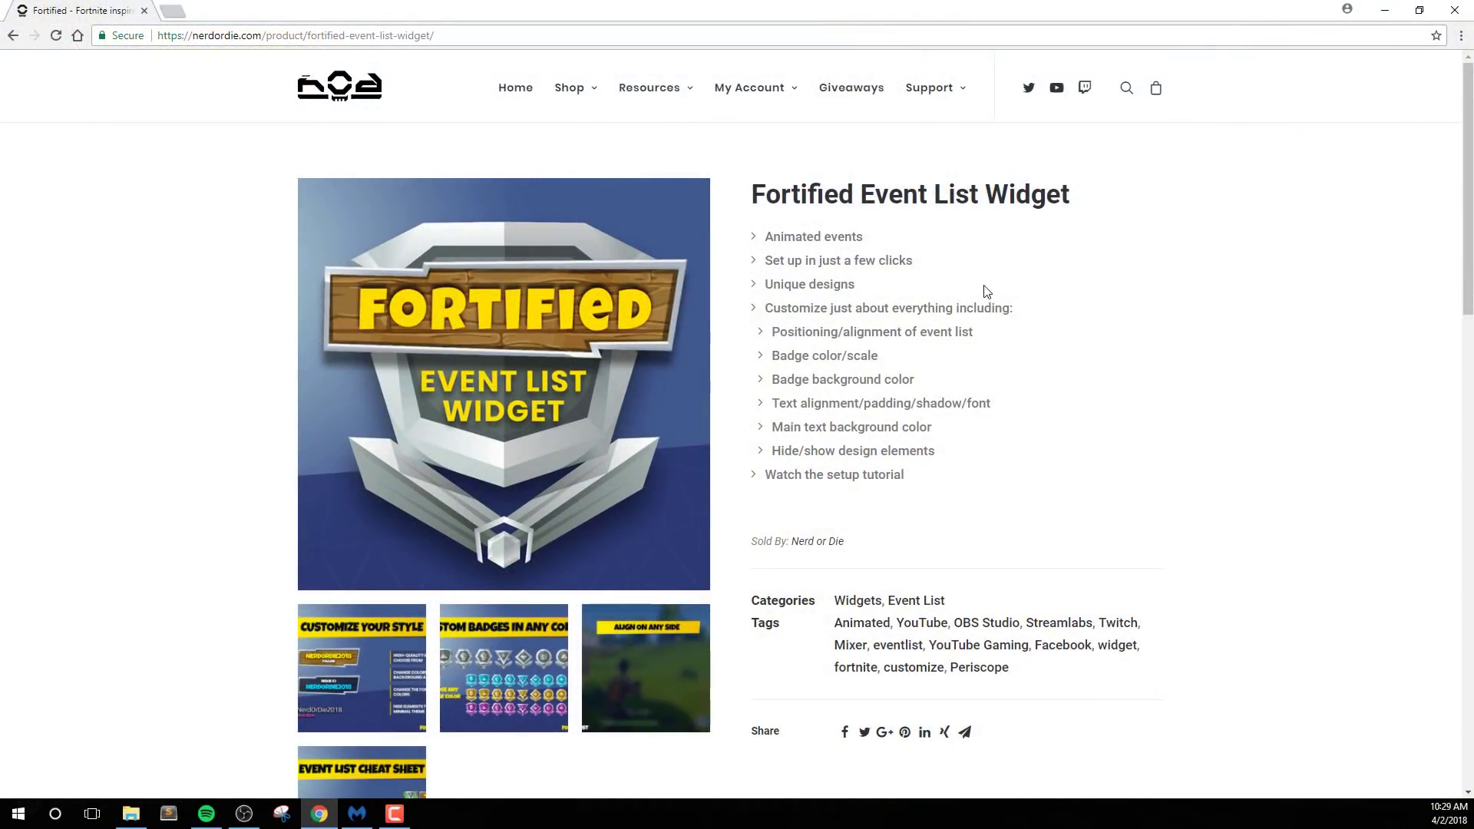
left_click(554, 350)
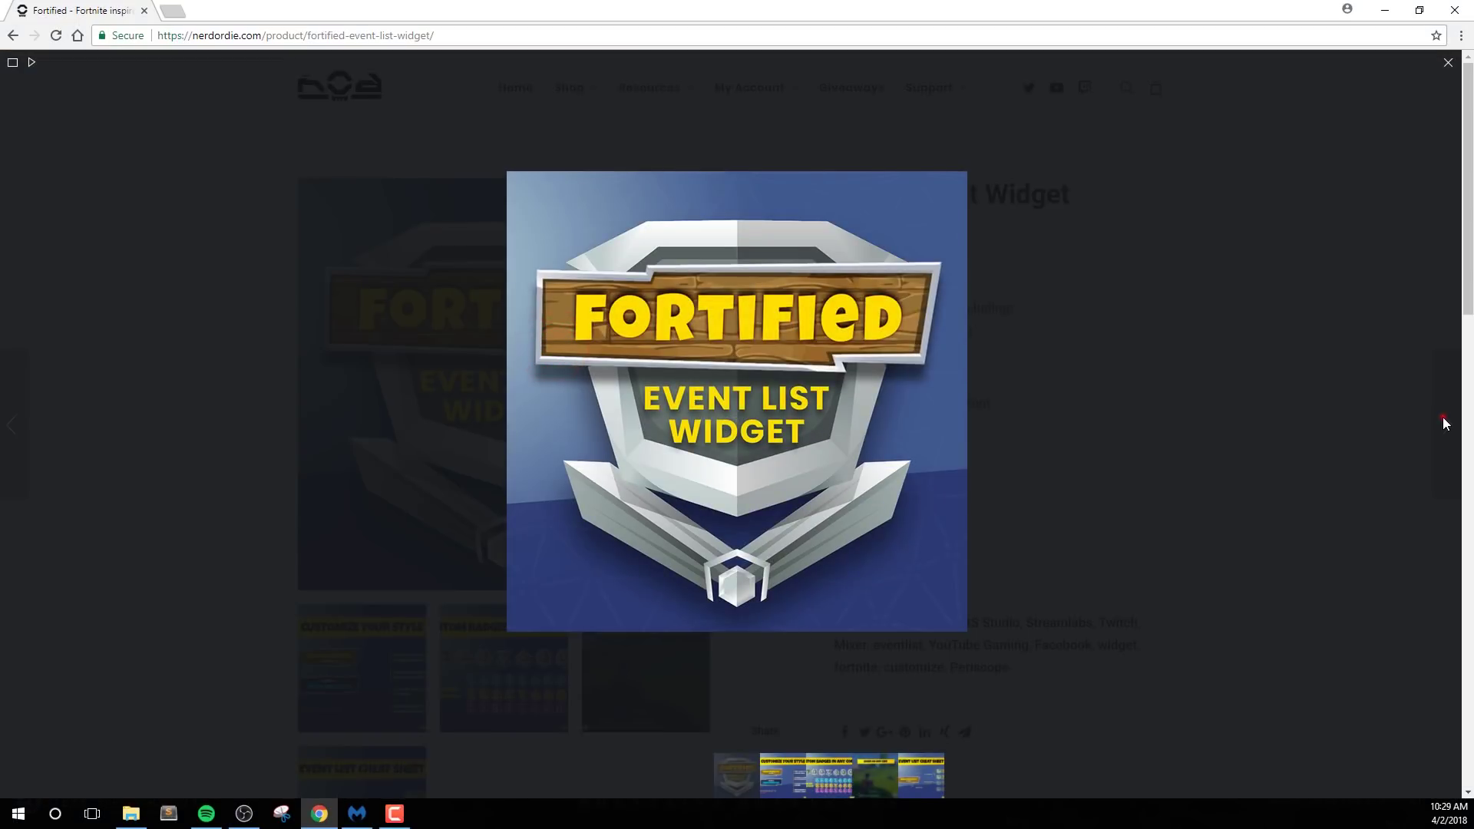
left_click(1444, 422)
left_click(1442, 426)
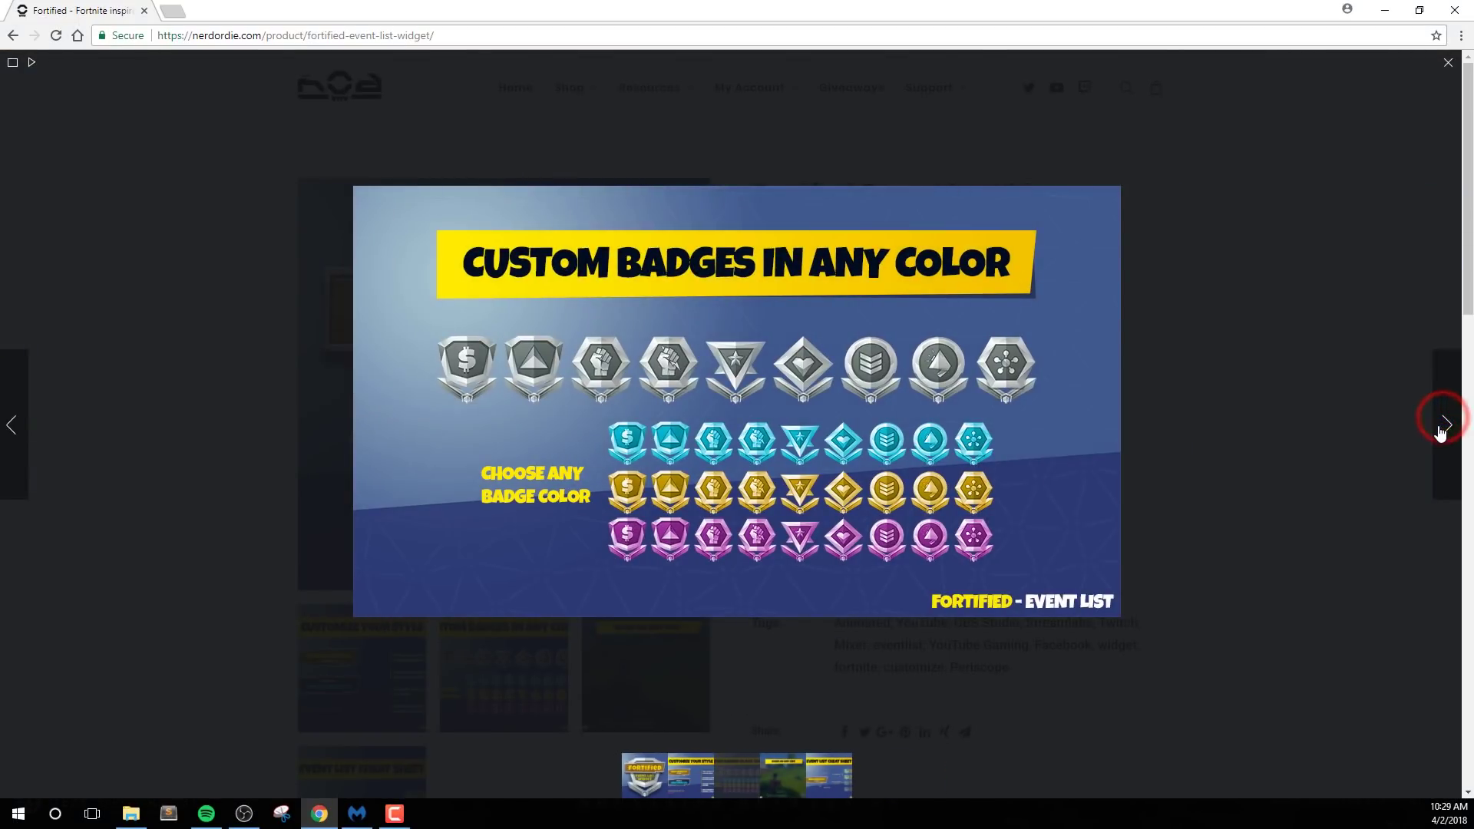
left_click(1441, 428)
left_click(1441, 428)
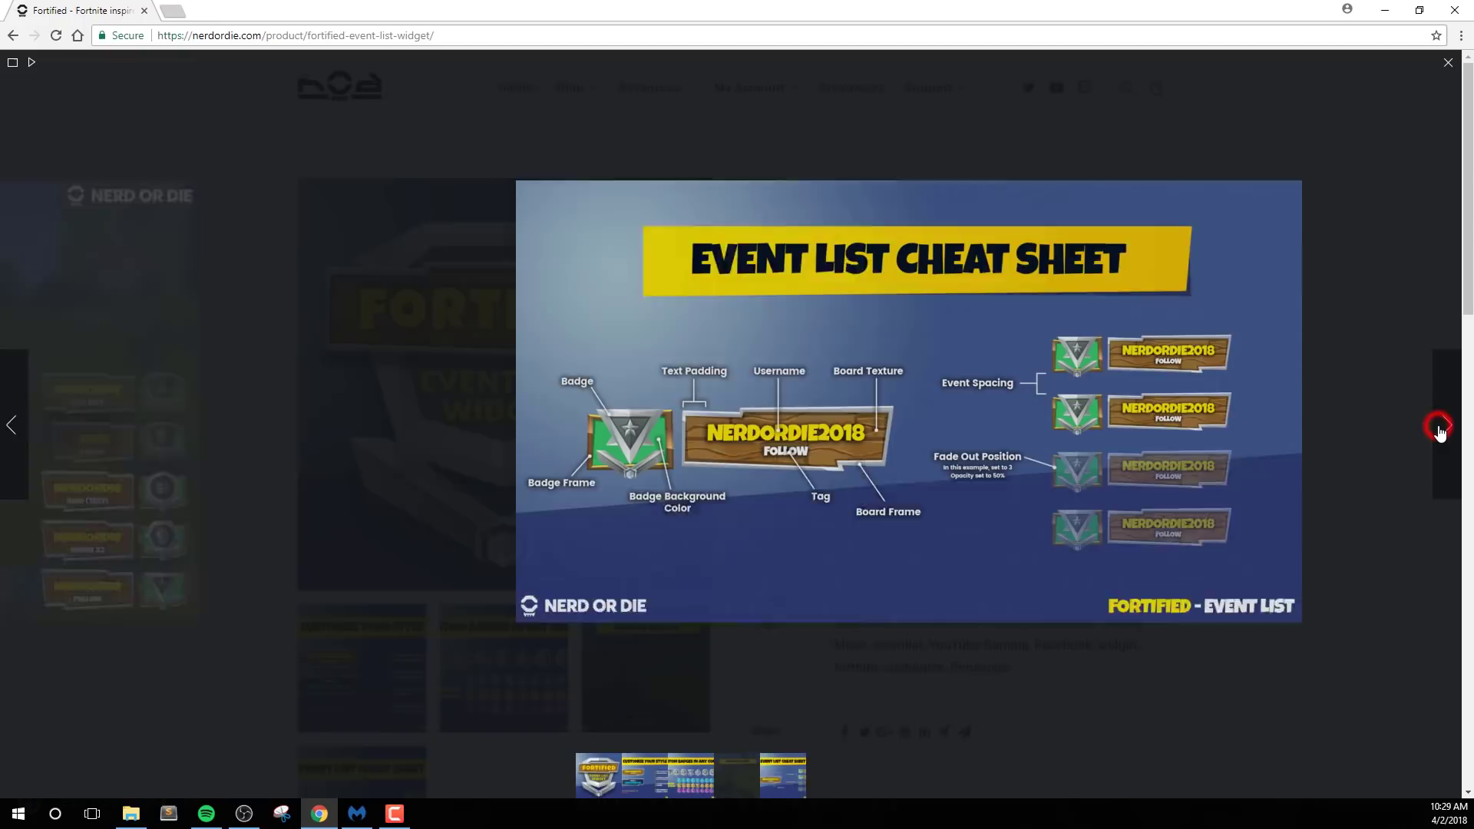
left_click(1343, 327)
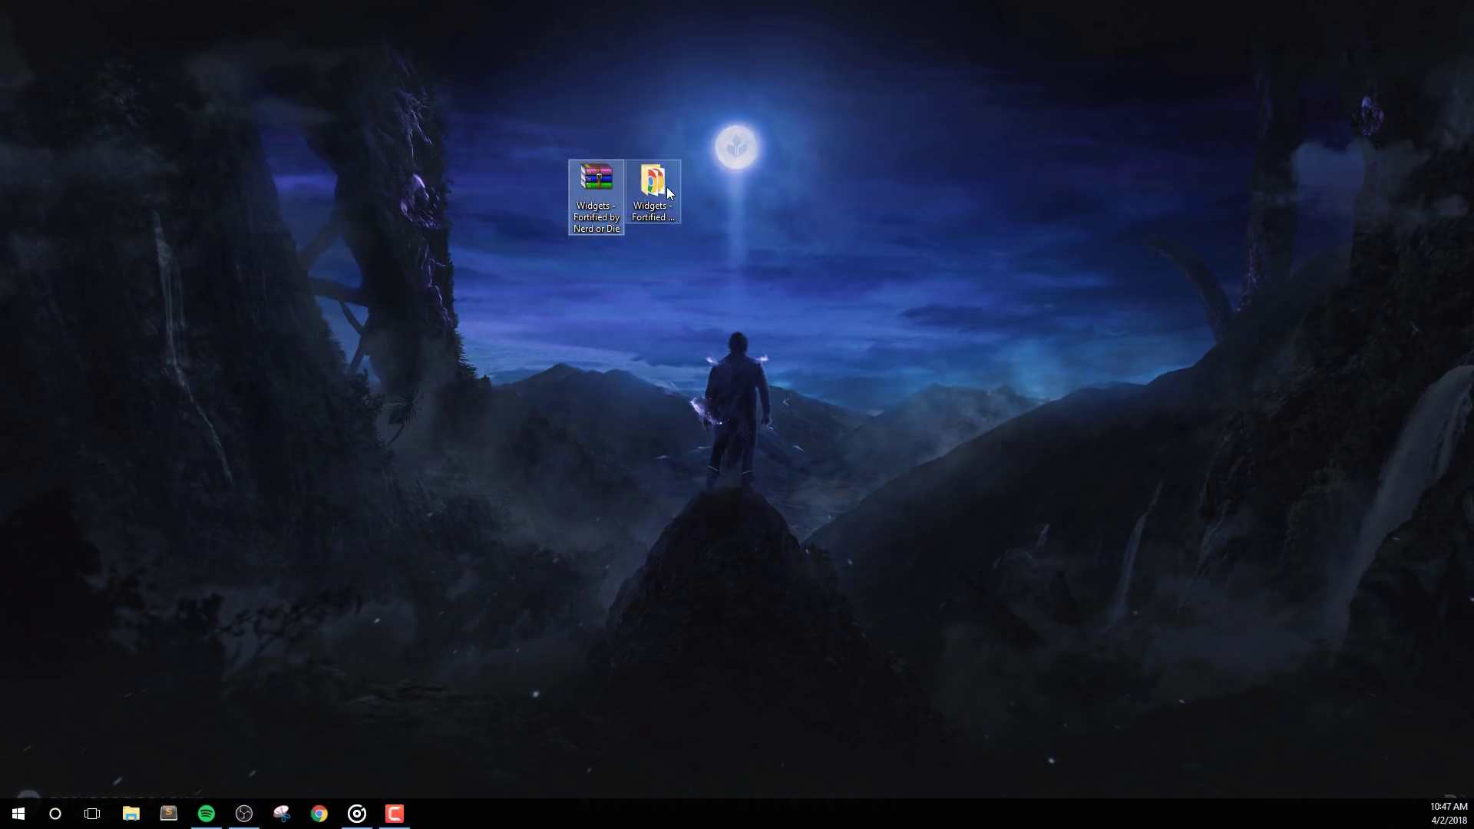
- Open the 'Widgets - Fortified by Nerd or Die' folder and shift its window slightly down-right
double_click(652, 184)
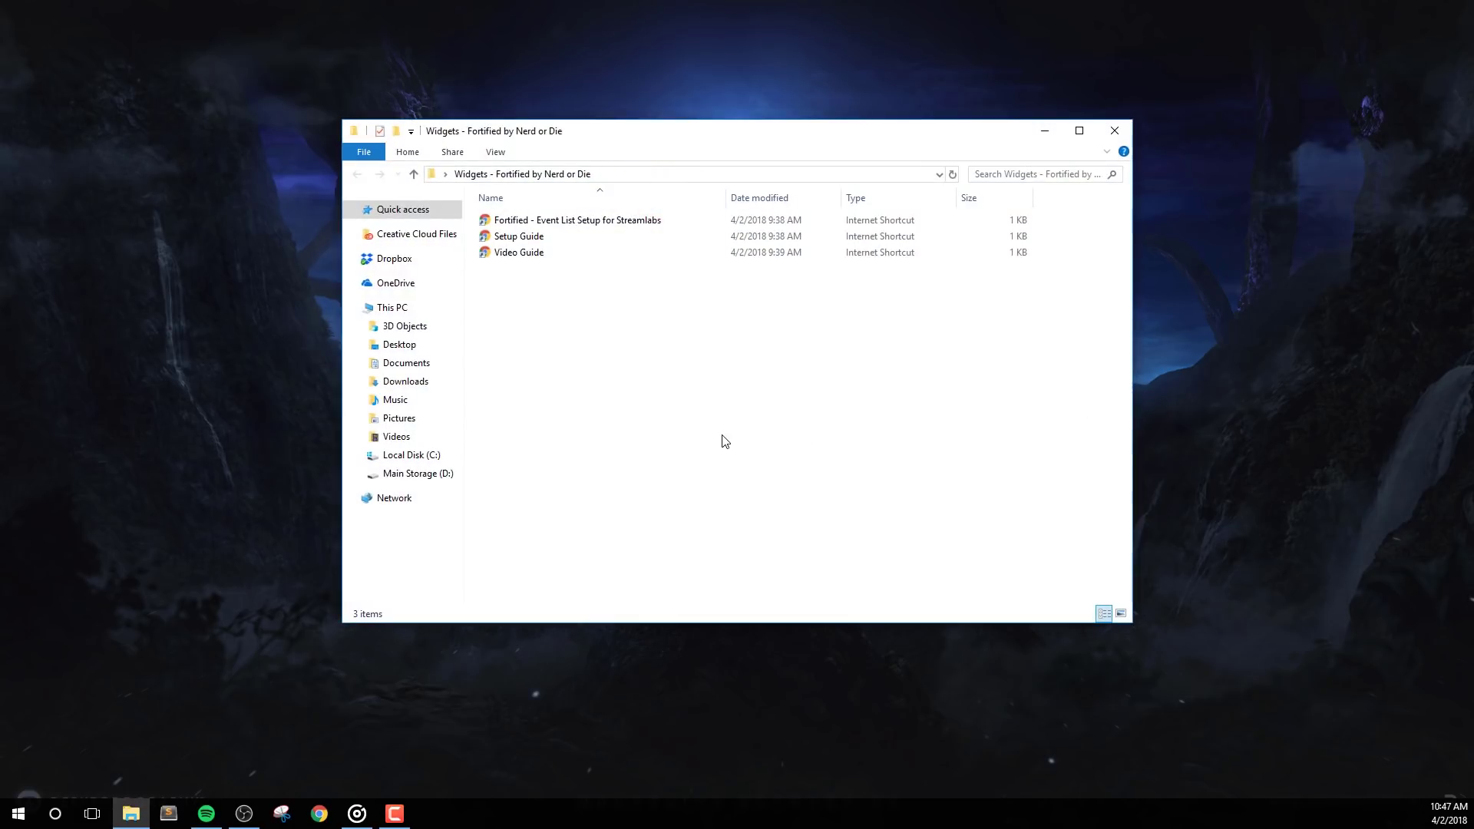
left_click(712, 432)
left_click_drag(798, 132, 803, 147)
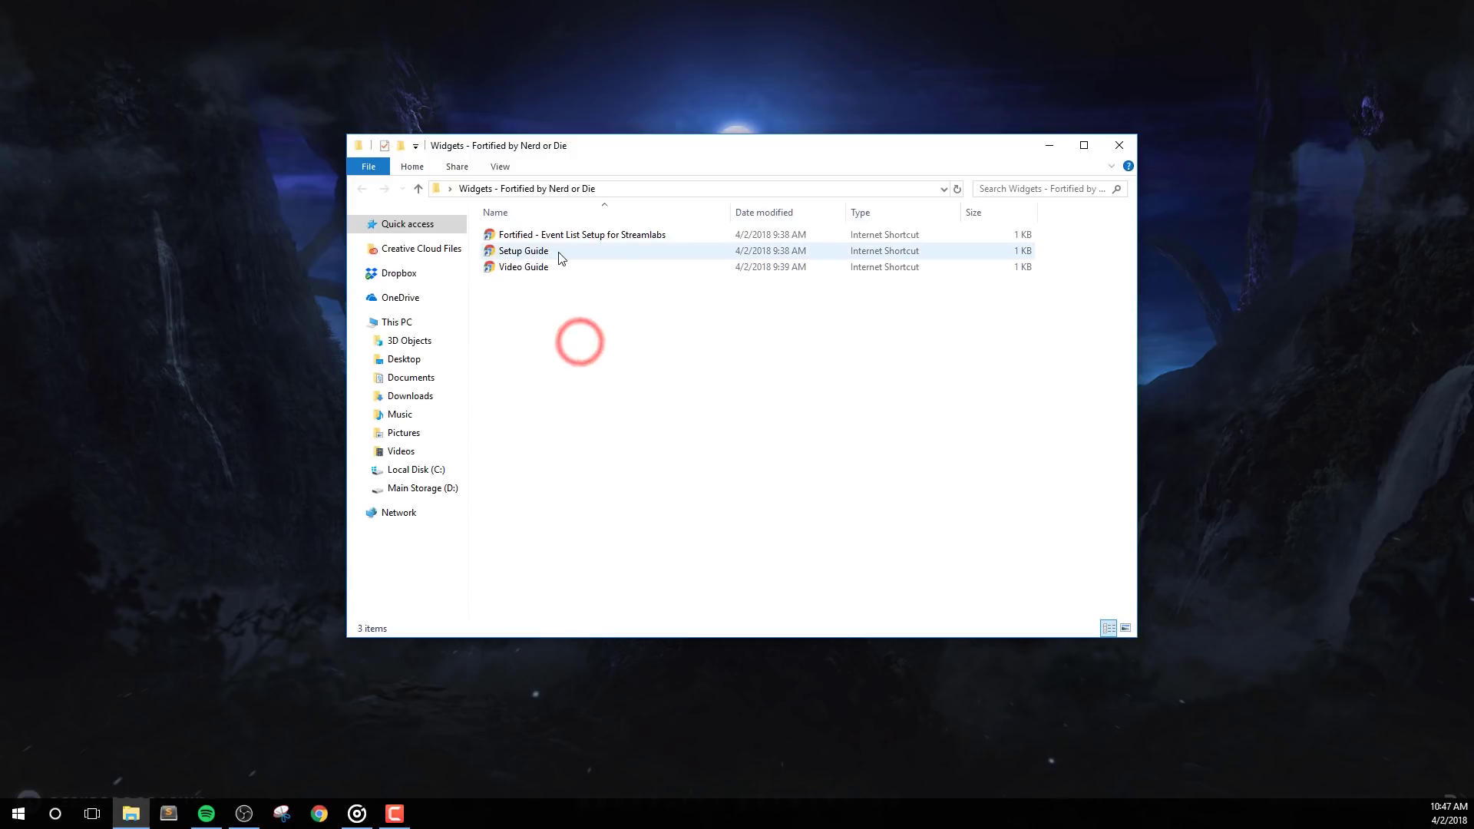
- Open the Fortified Setup Guide and view its enlarged event list cheat sheet, then hide the browser
double_click(603, 253)
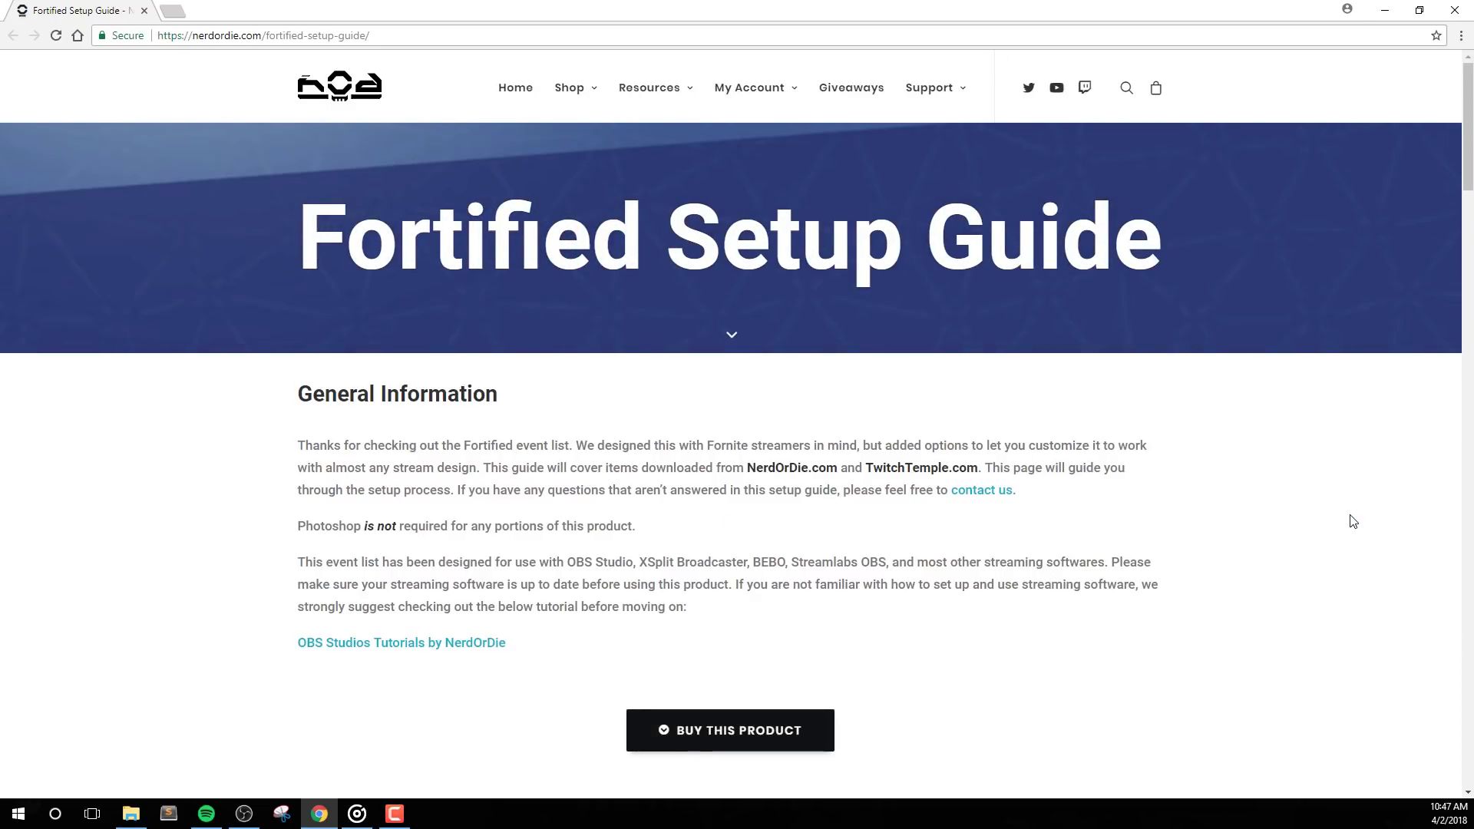
scroll(1353, 521, "down", 13)
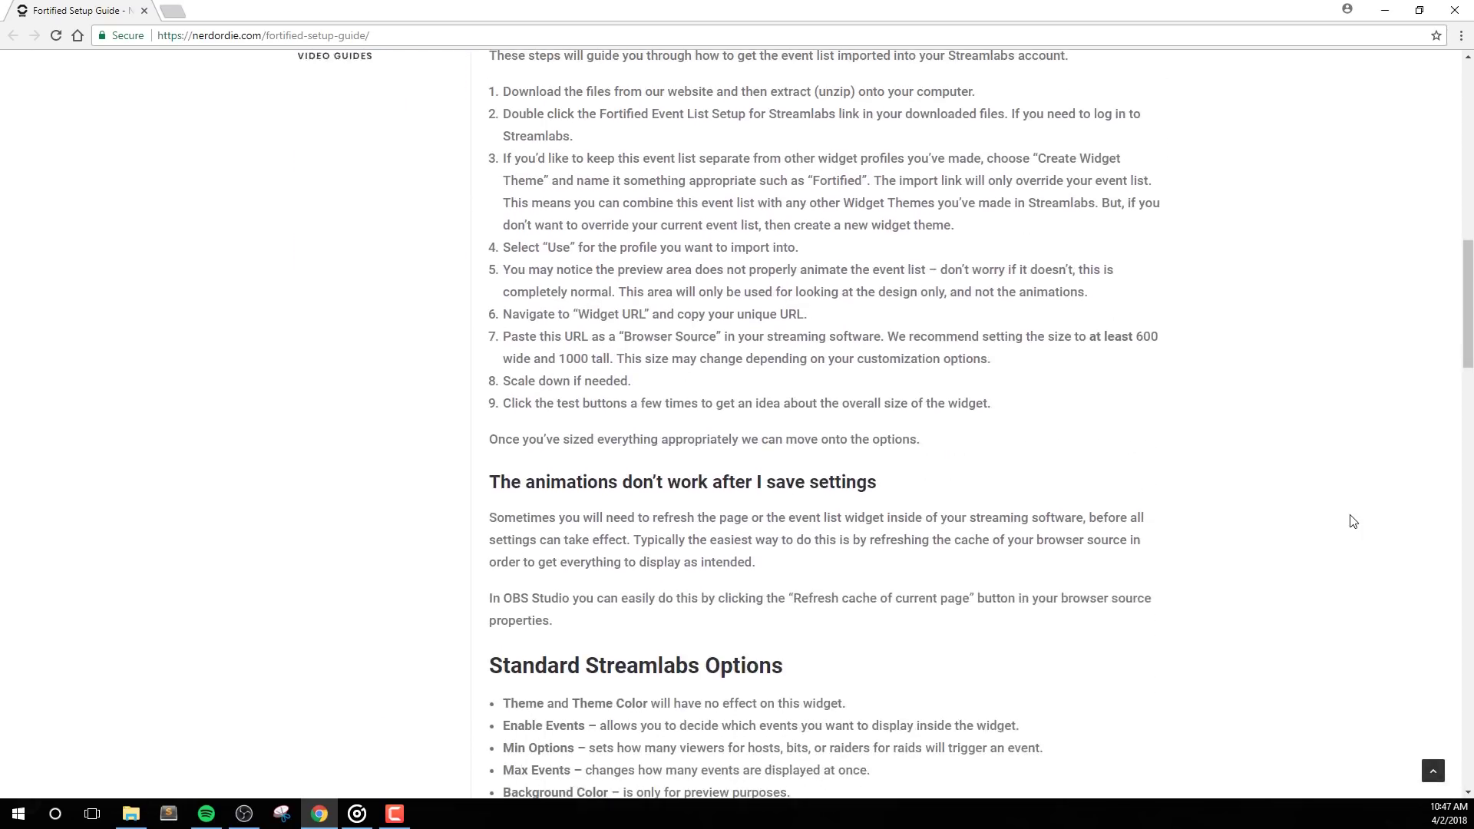
scroll(1353, 521, "down", 12)
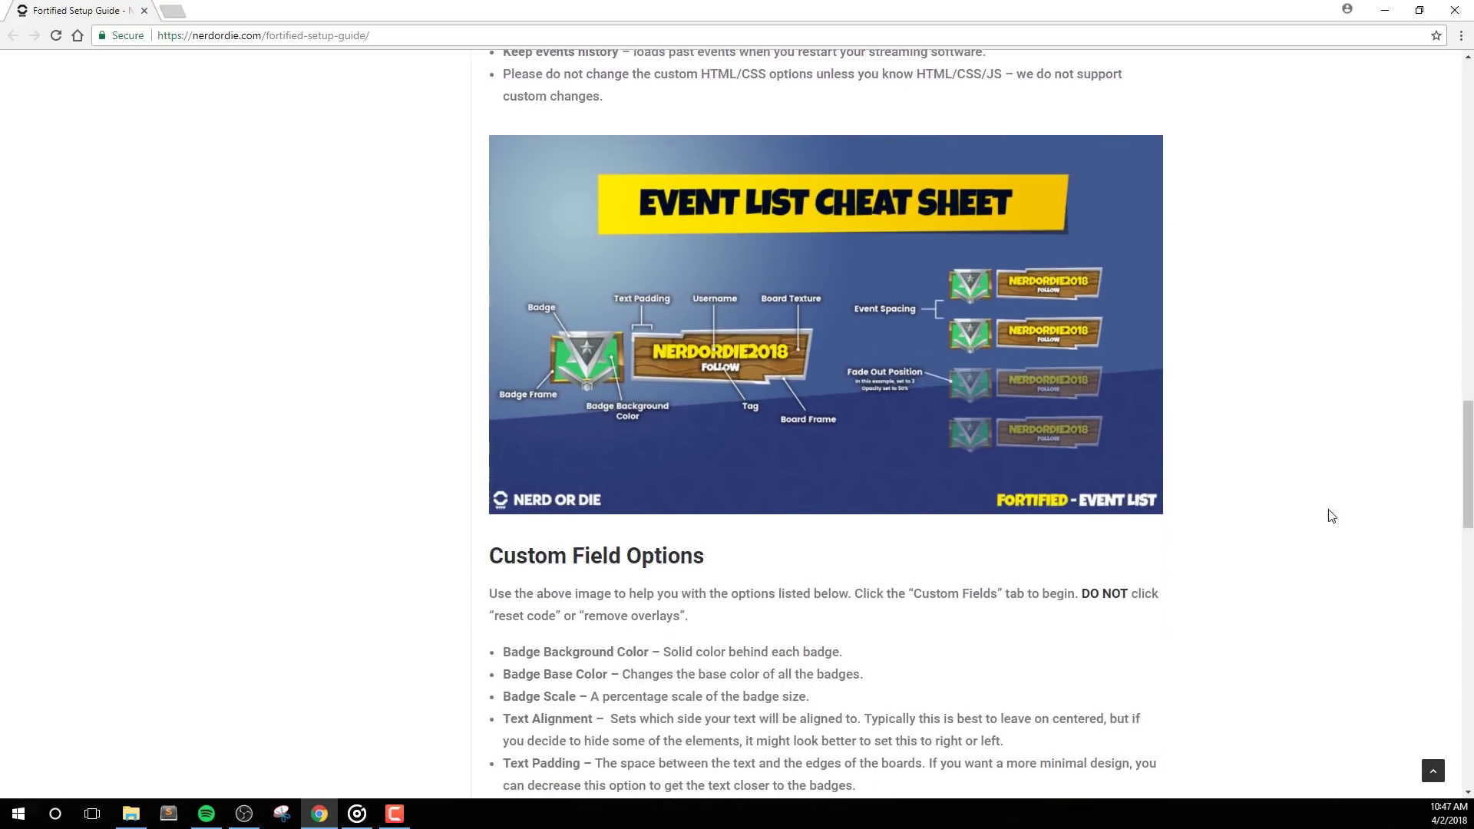
left_click(714, 289)
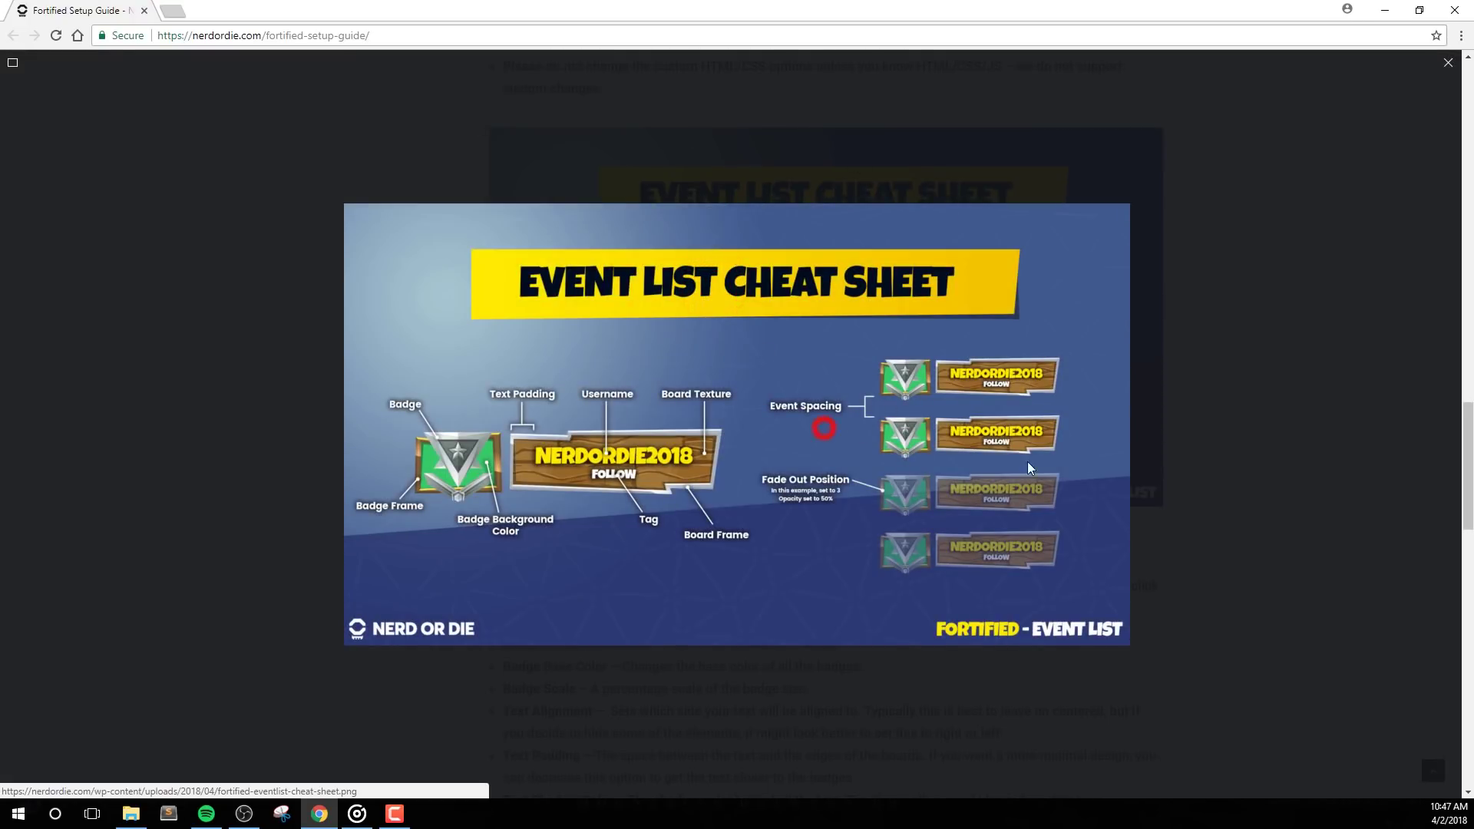
left_click(1247, 459)
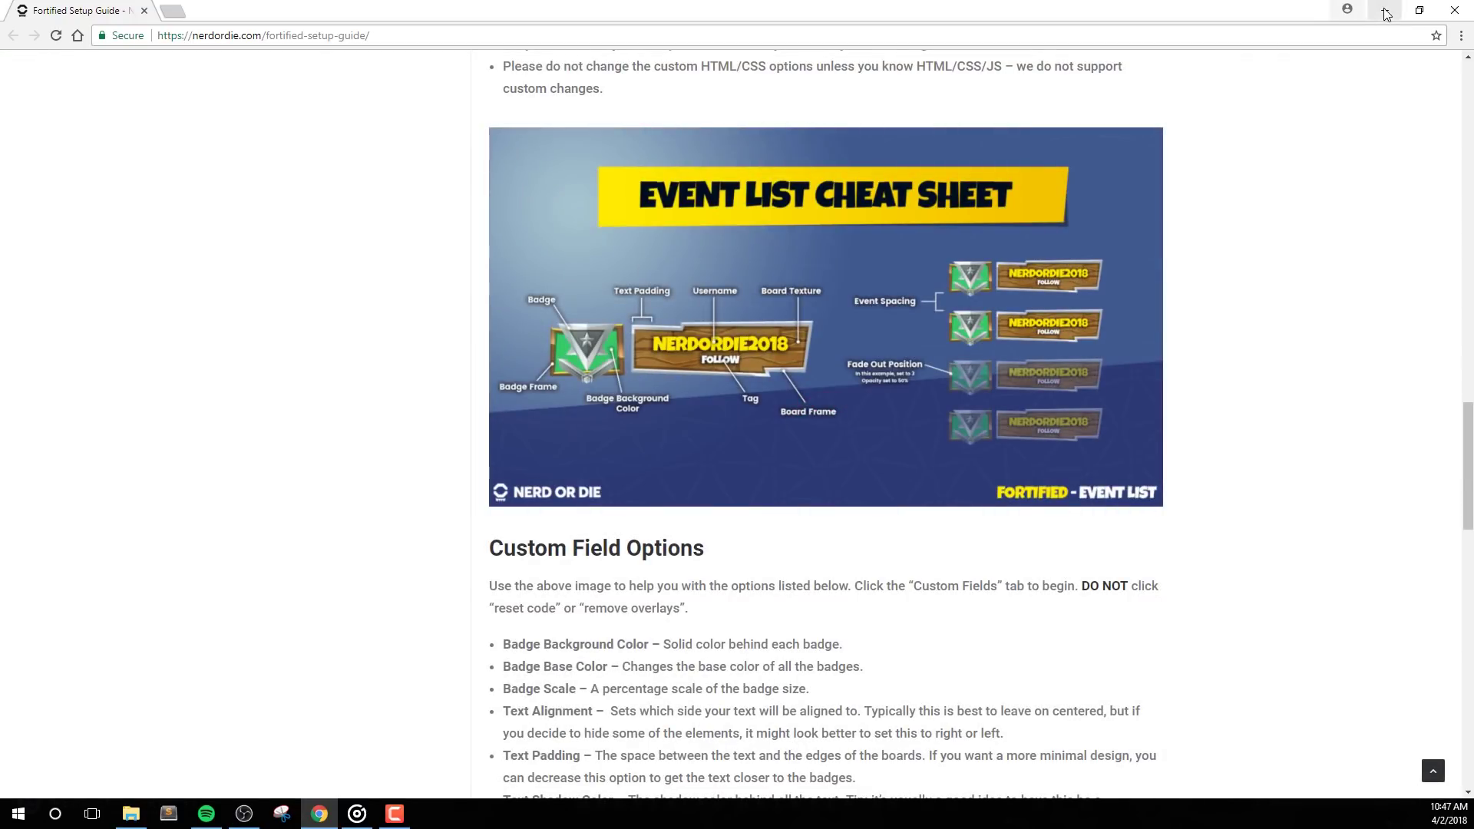
left_click(1386, 13)
- Open the Event List Setup for Streamlabs link and log in with a Twitch account
left_click(782, 341)
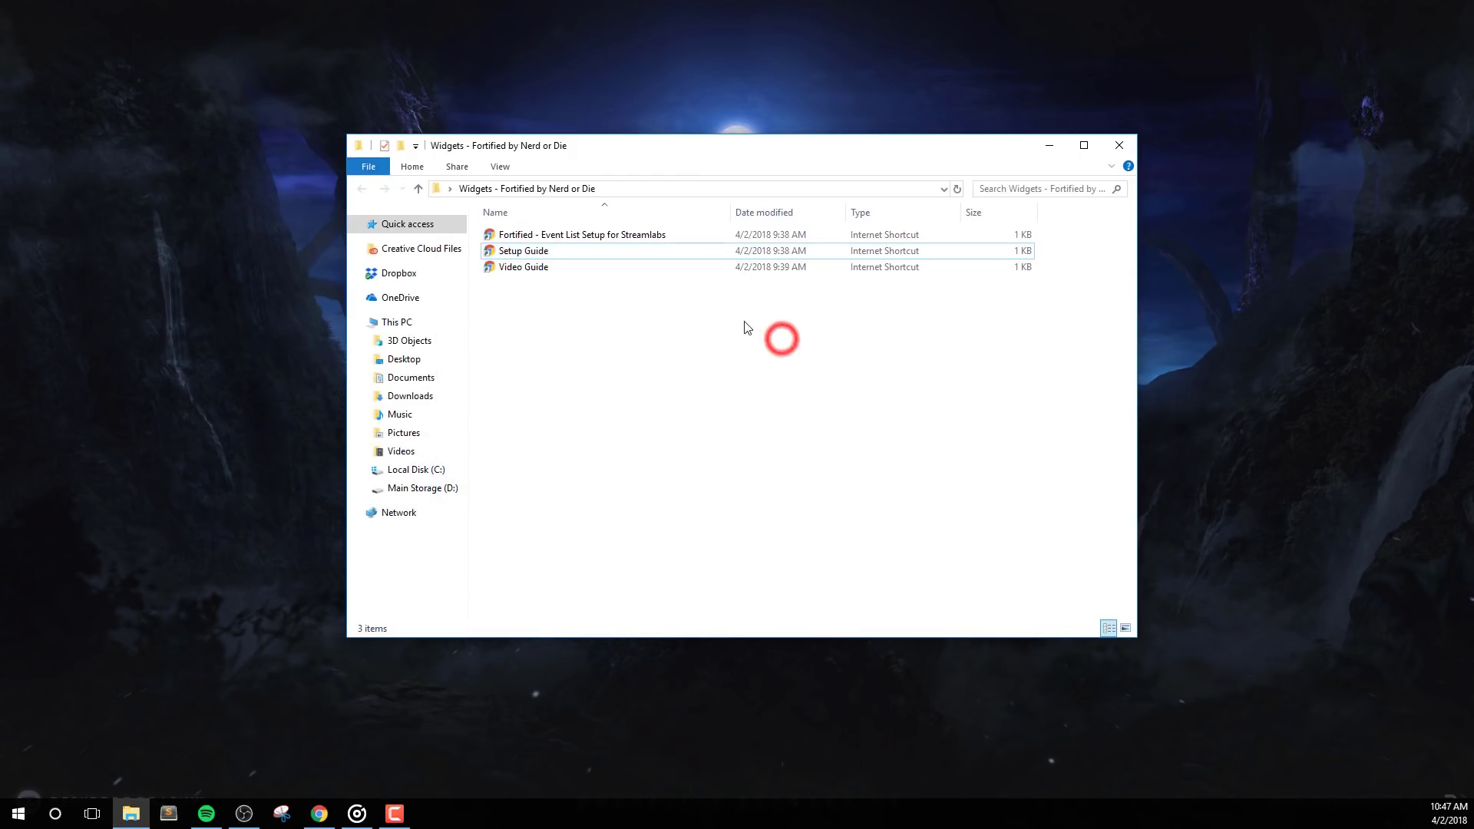
double_click(700, 236)
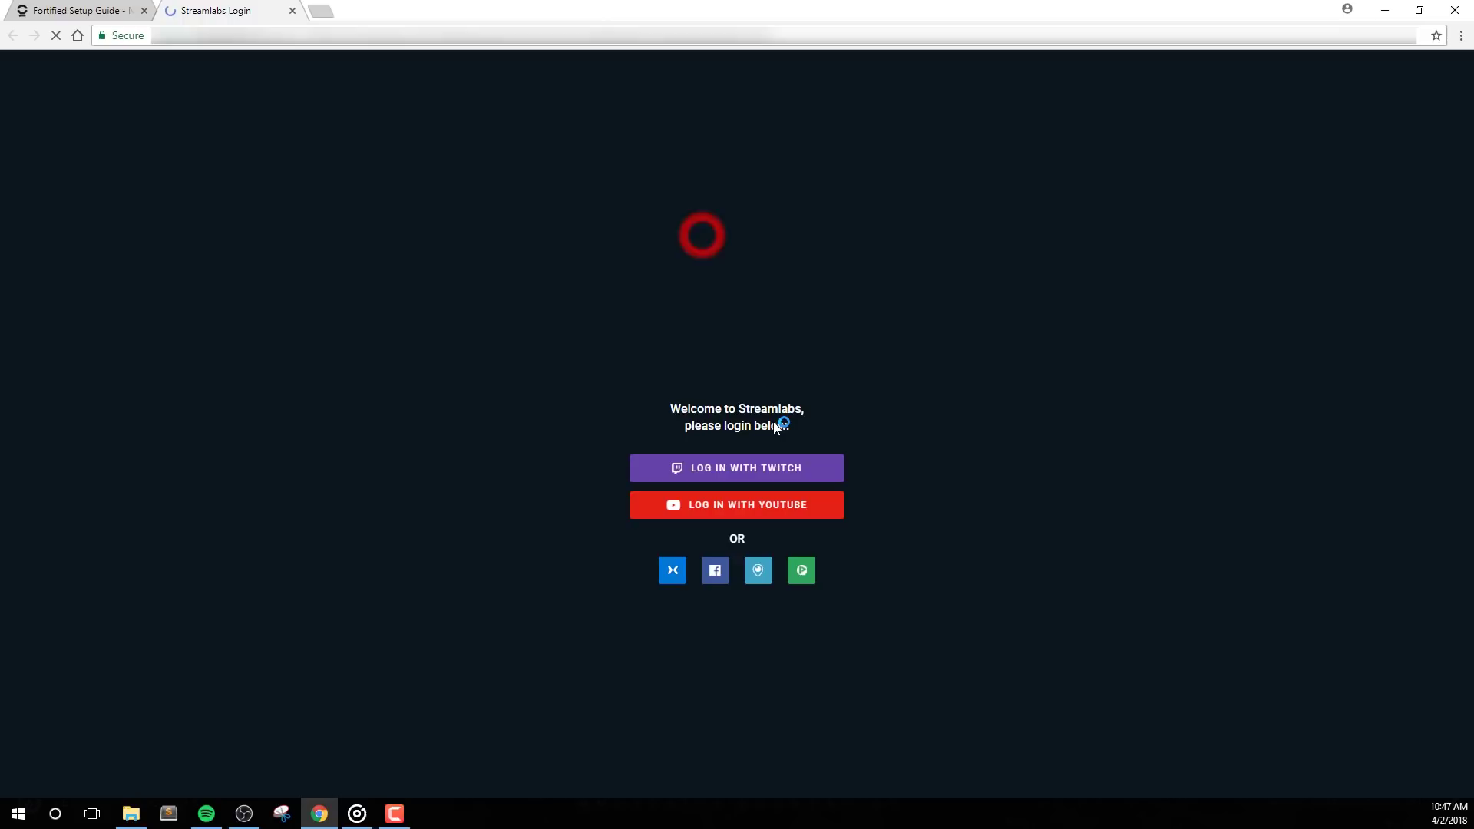
left_click(772, 467)
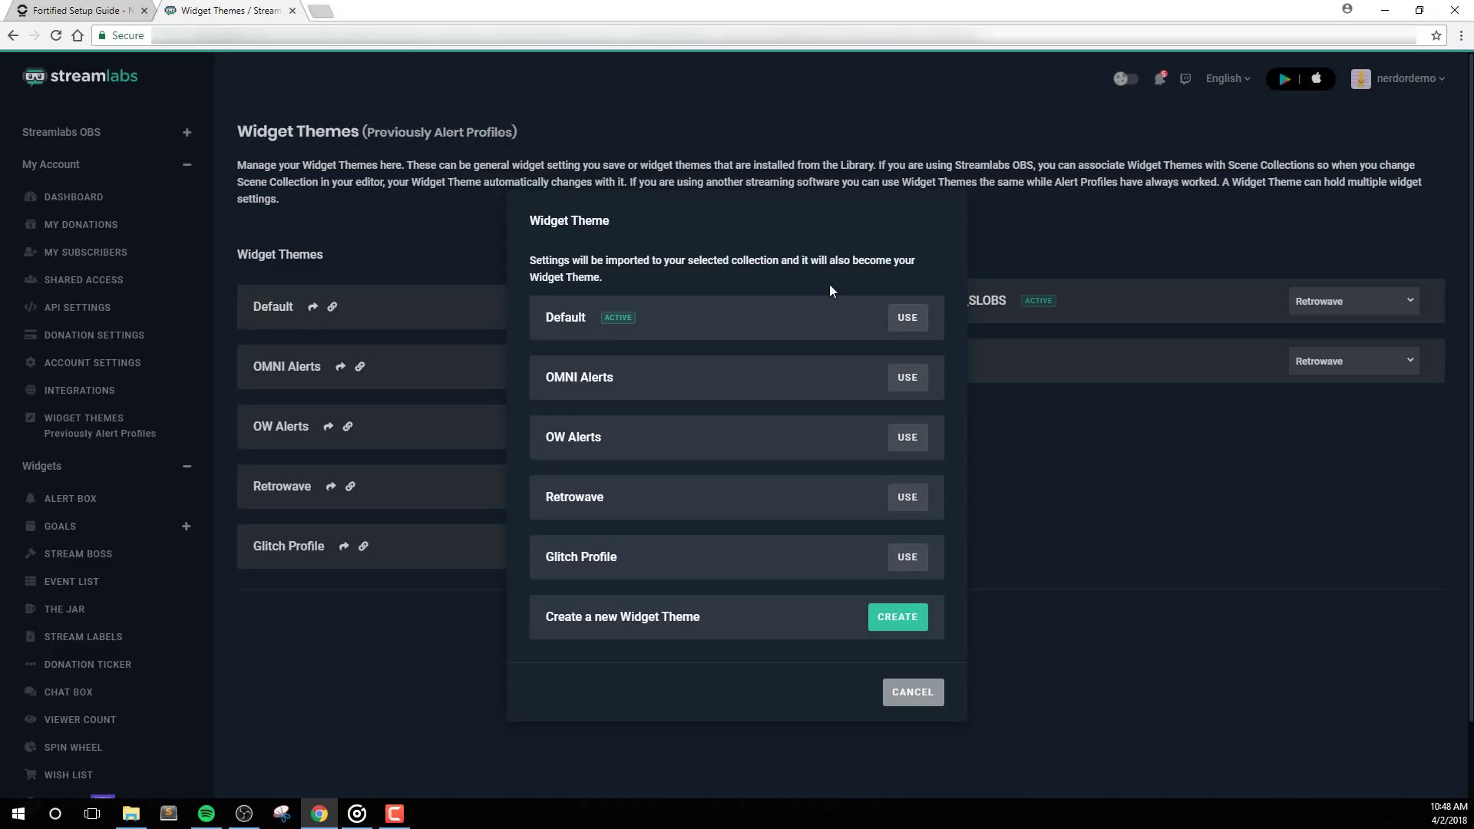
- Create a new widget theme named 'Fortified - By Nerd or Die'
left_click(890, 621)
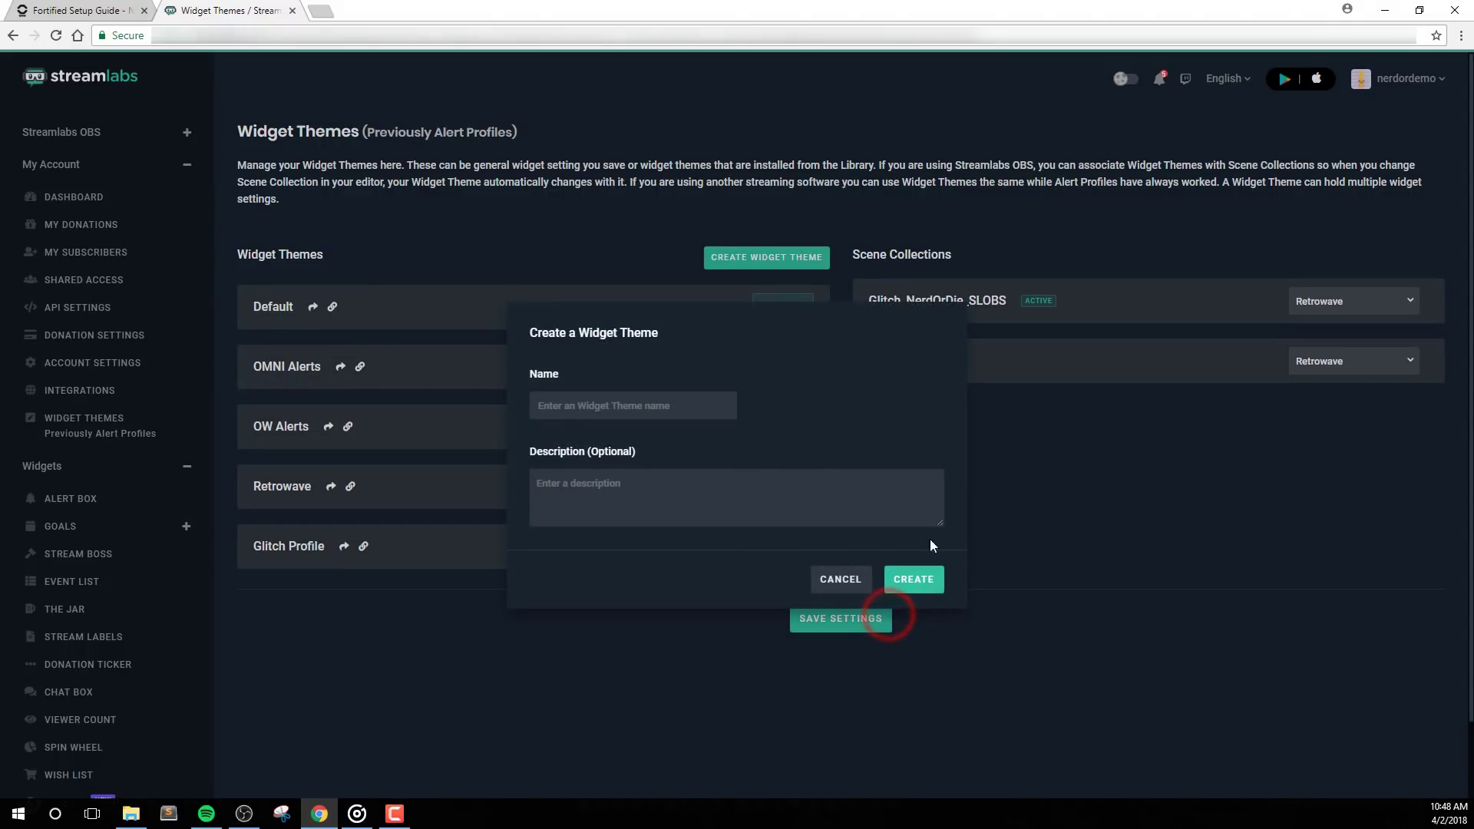
type("Fortified - By Nerd or Die")
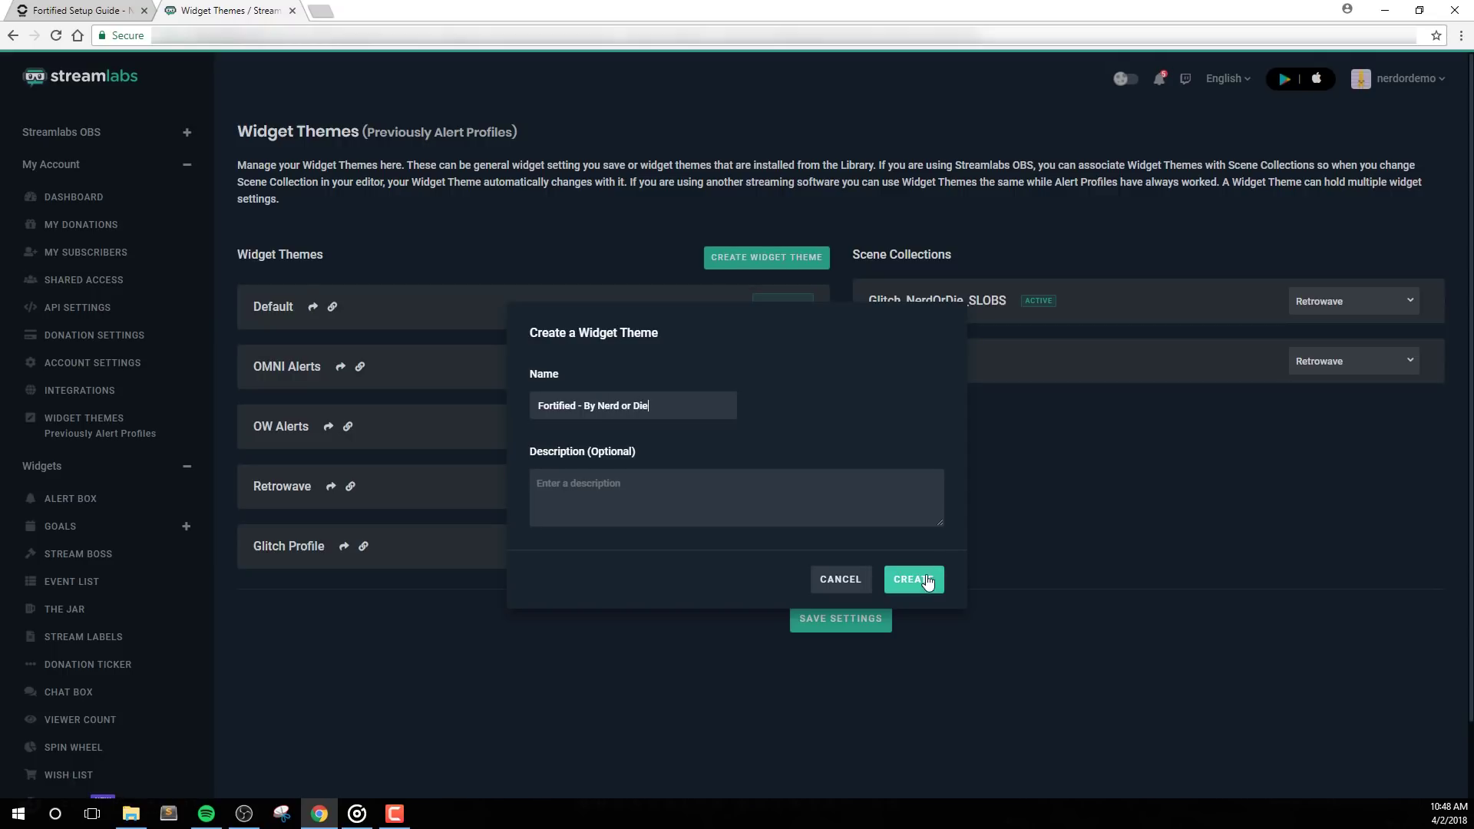
left_click(927, 581)
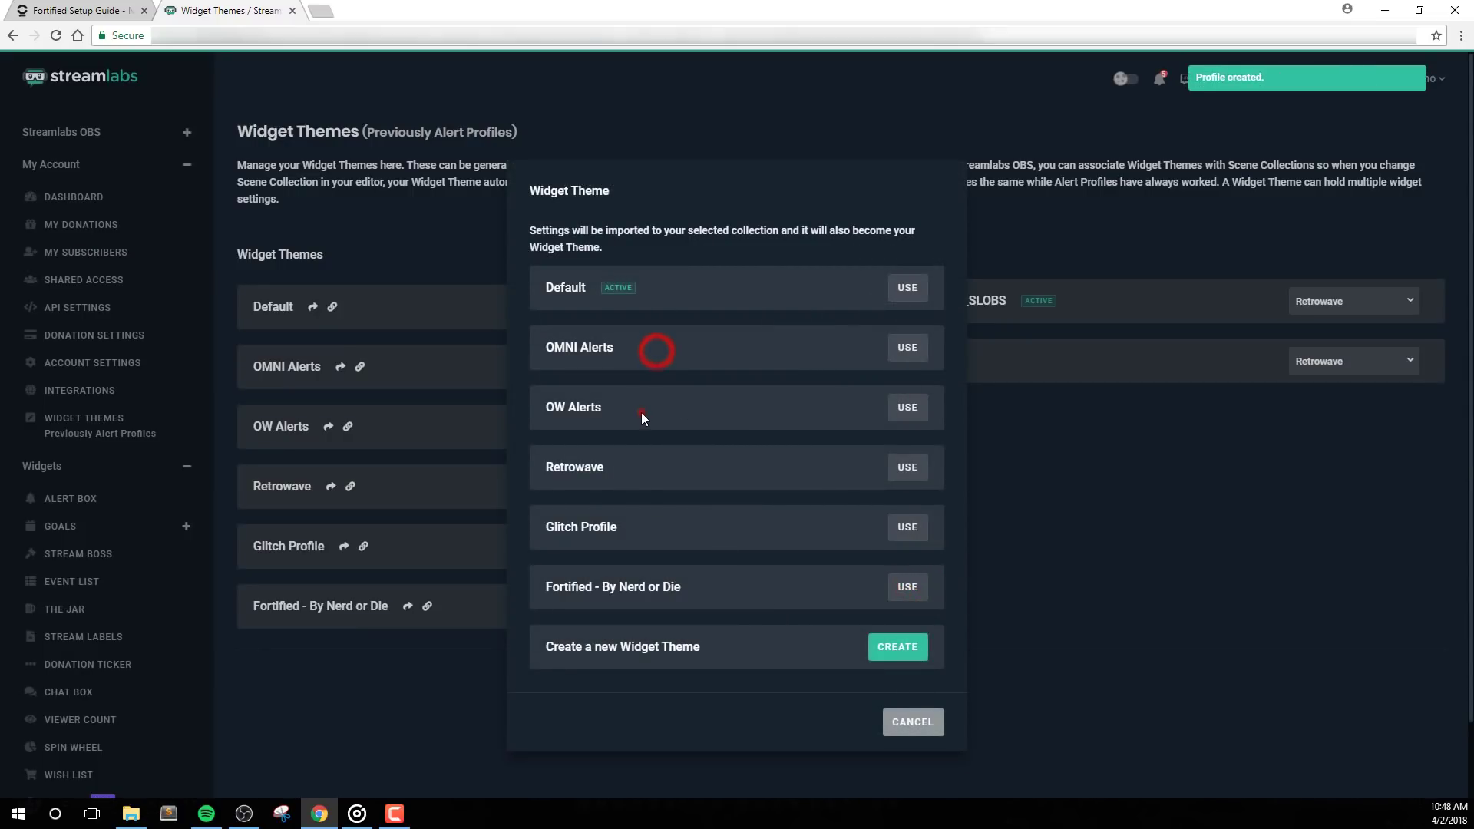
left_click(635, 528)
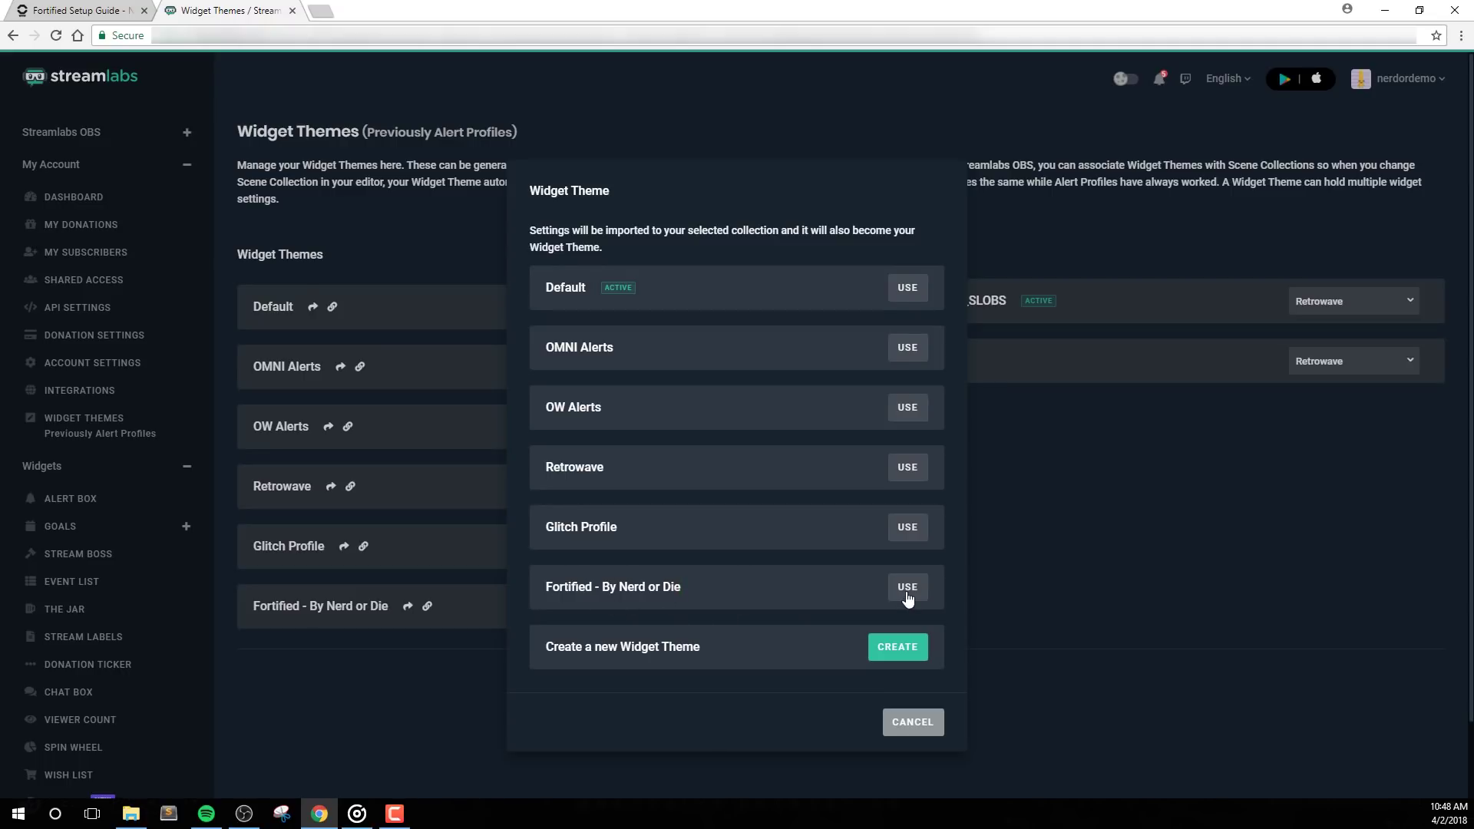
- Import the event list into the Fortified - By Nerd or Die theme
left_click(908, 589)
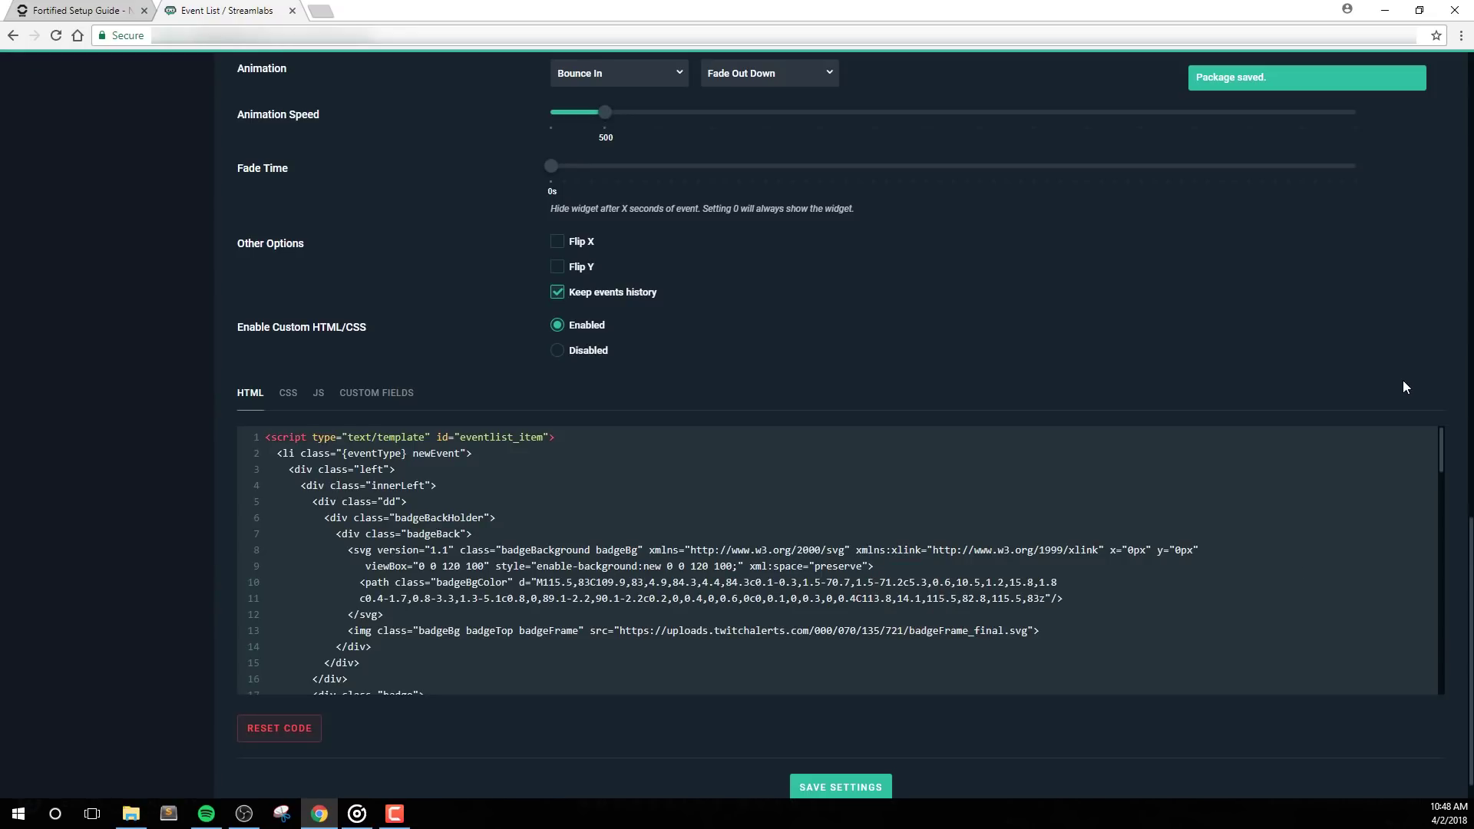
scroll(1402, 386, "up", 15)
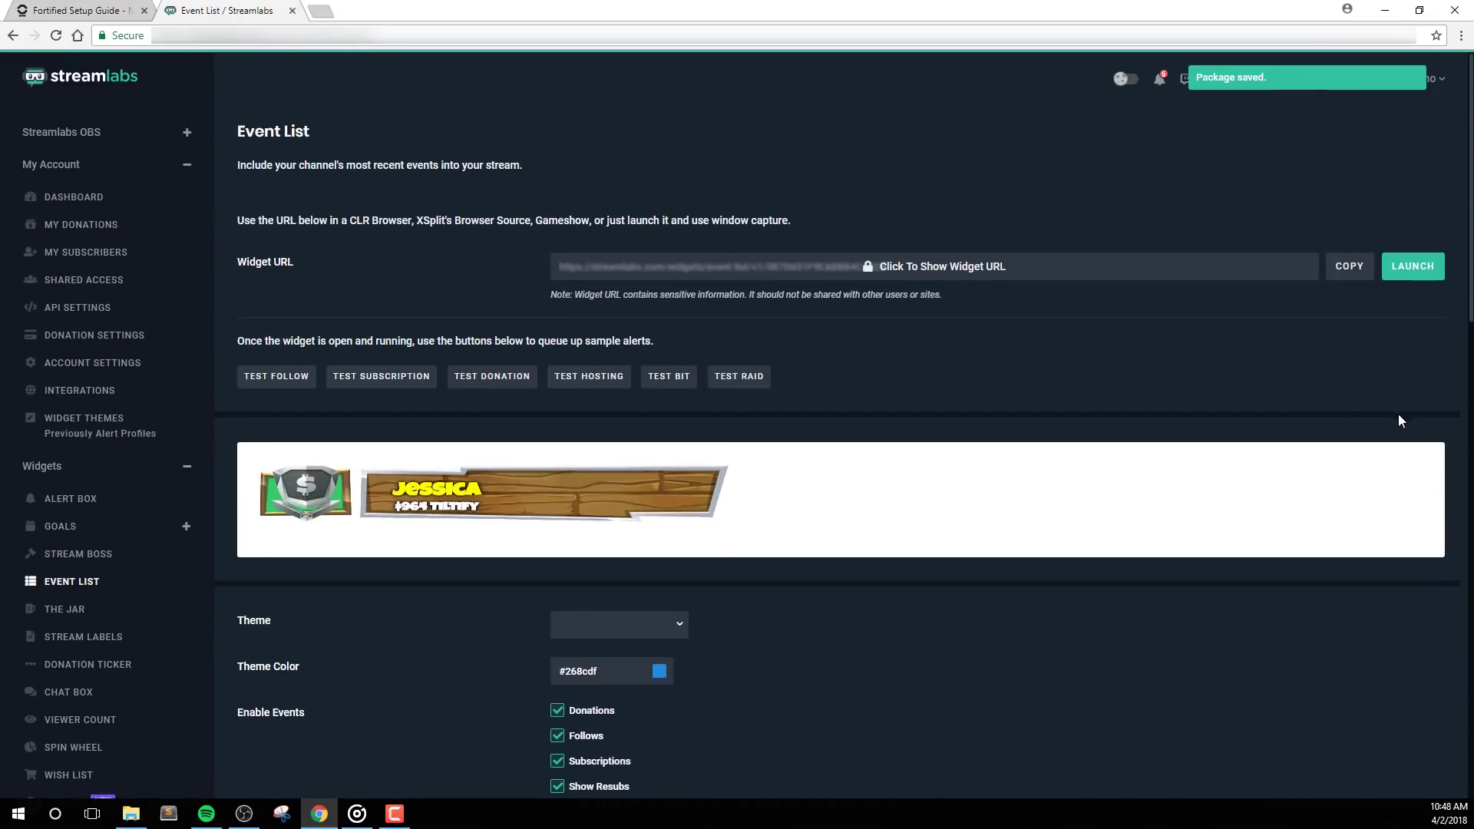
scroll(532, 360, "down", 1)
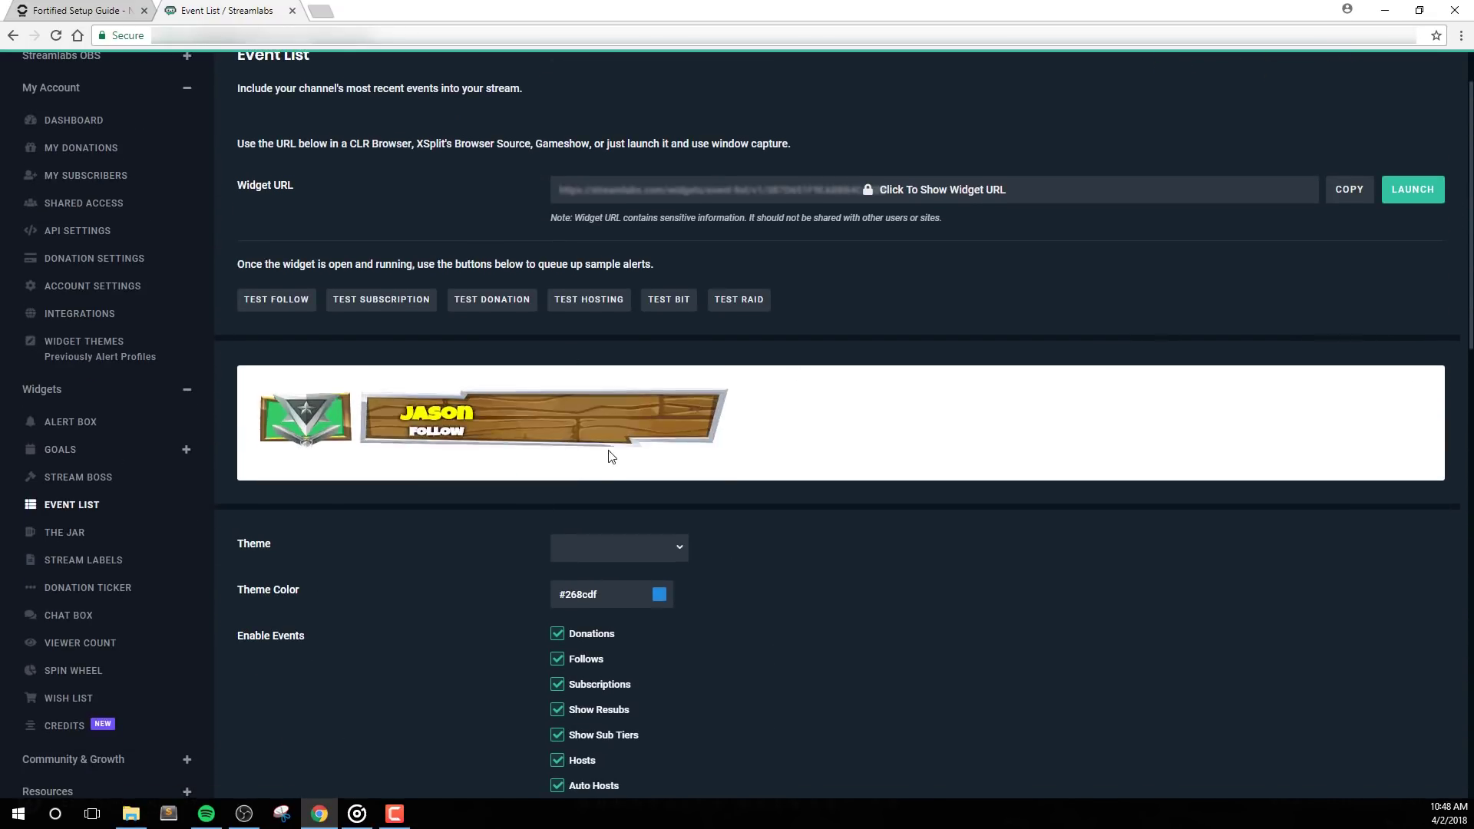
scroll(768, 503, "up", 1)
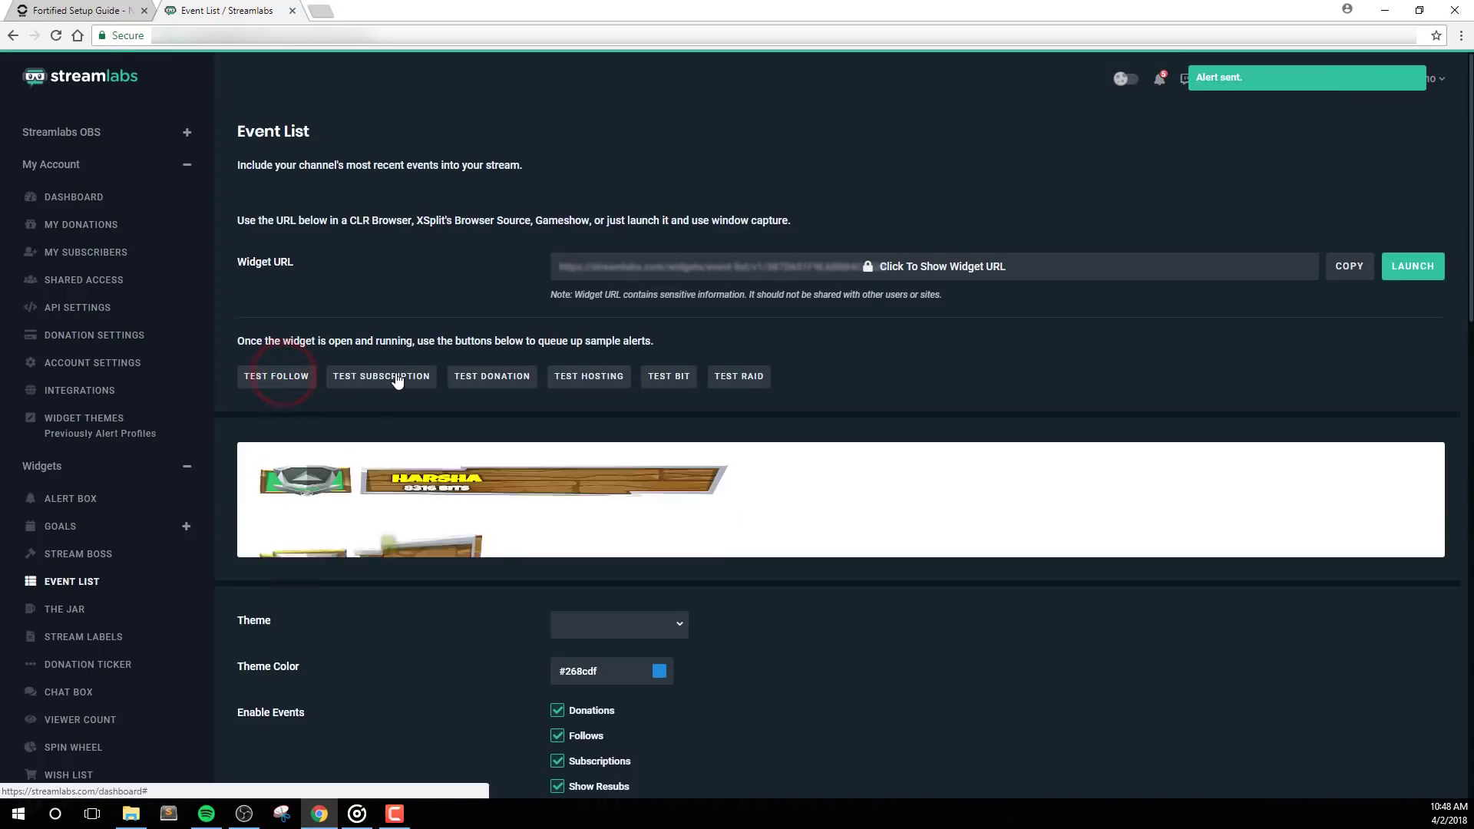
- Send test subscription and donation alerts to preview the wooden-board entries
left_click(394, 376)
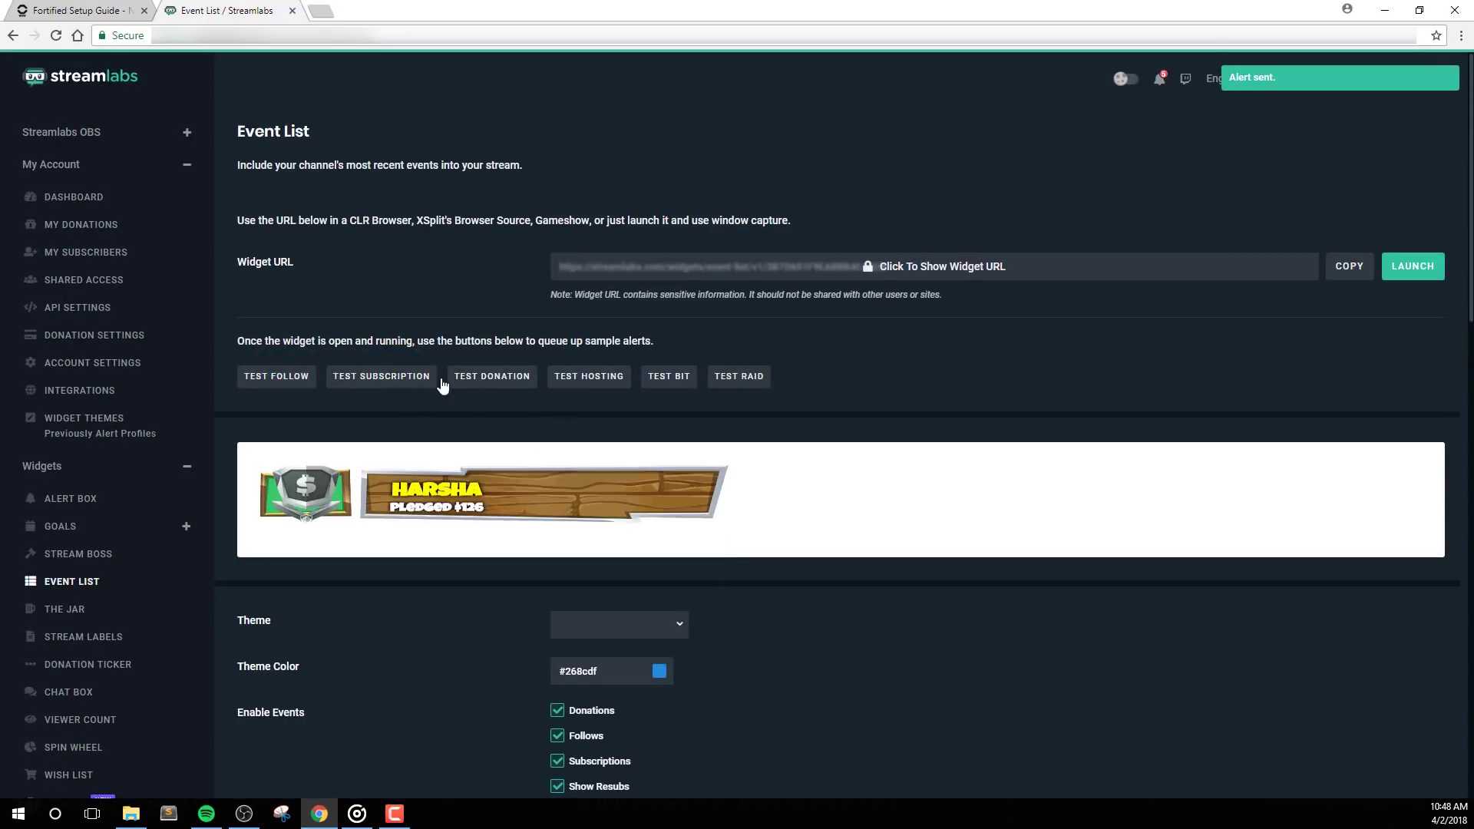
left_click(362, 374)
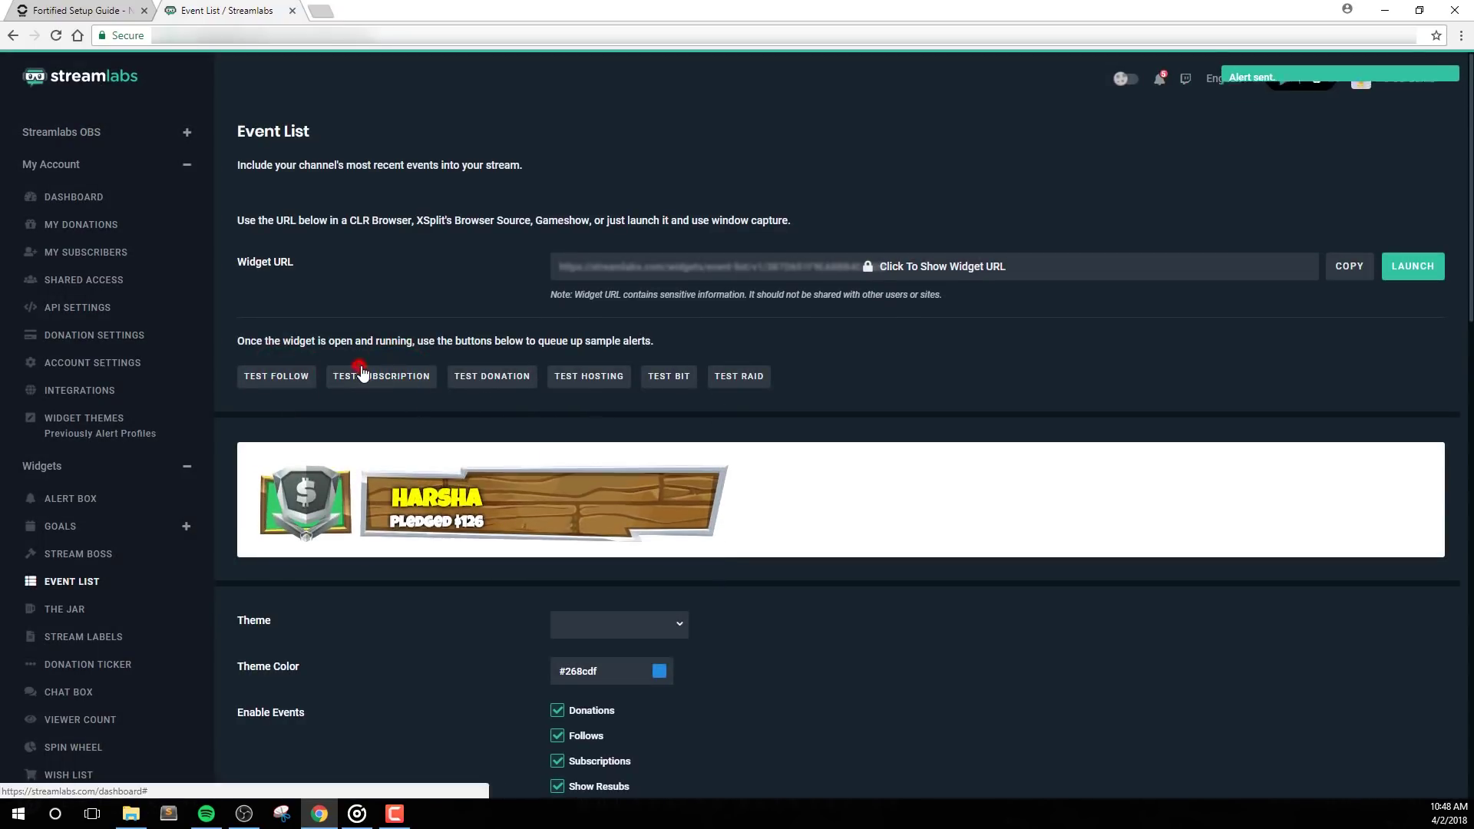
left_click(489, 376)
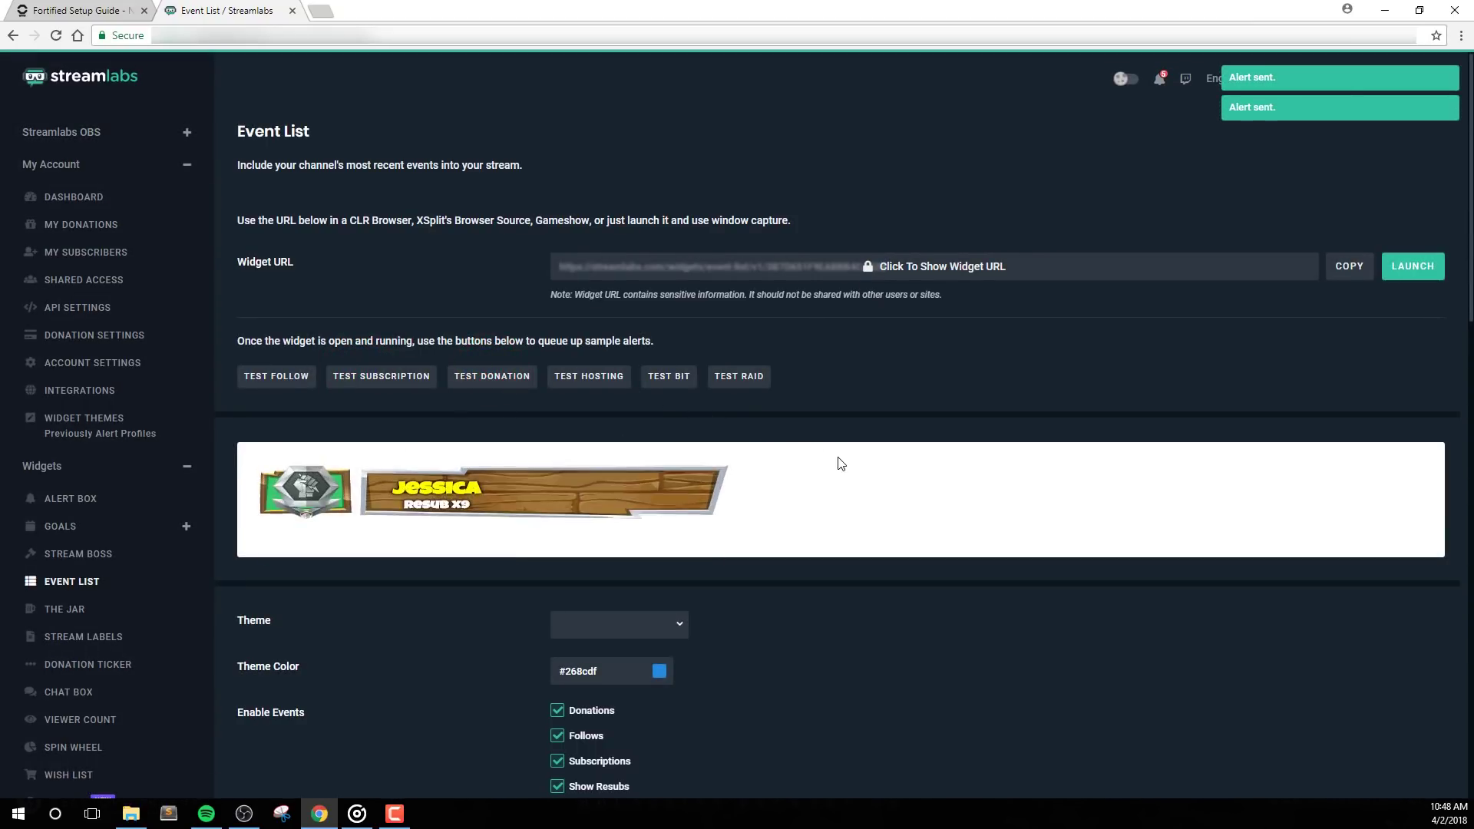
left_click(900, 520)
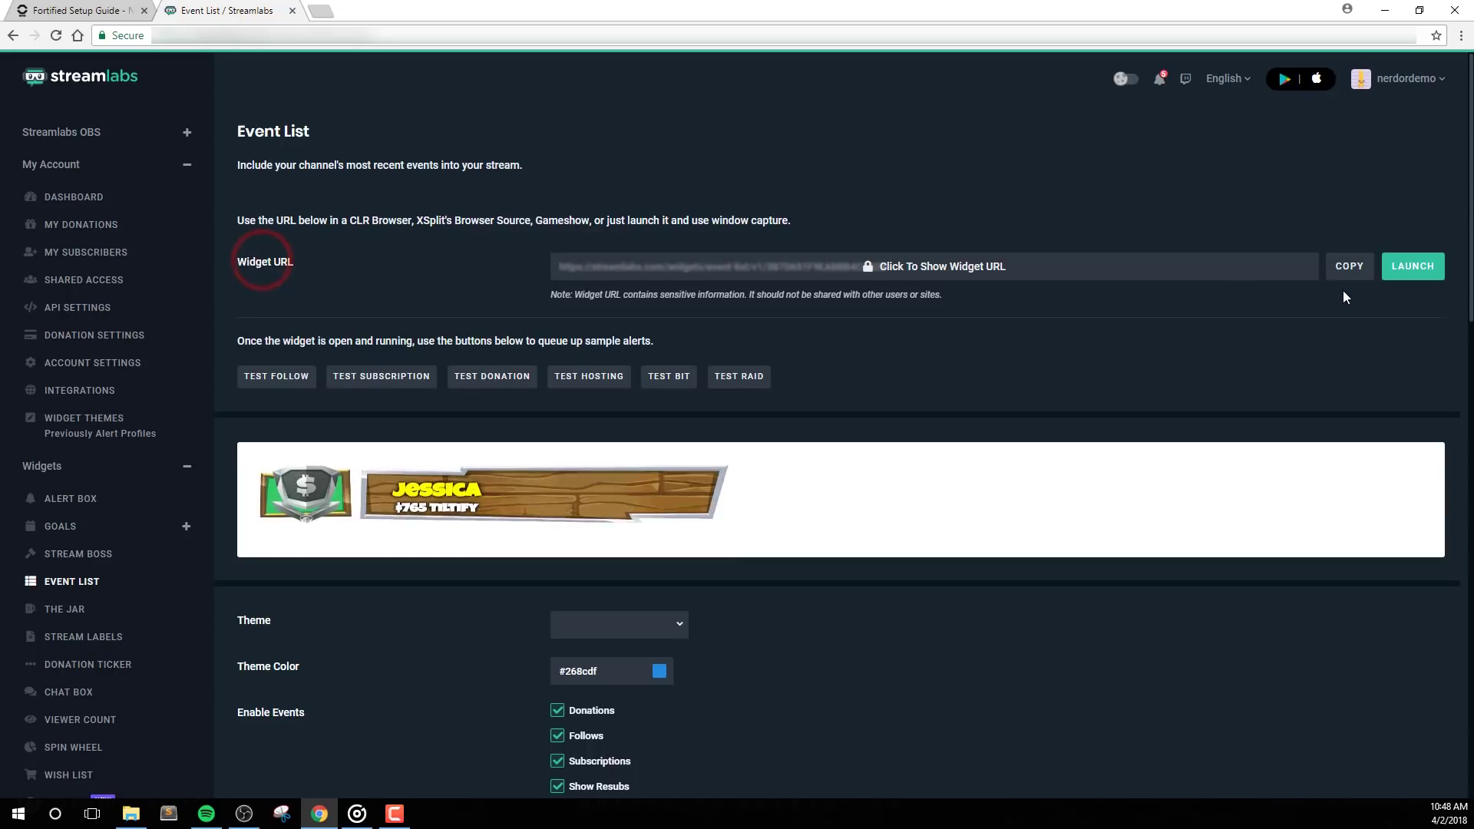
- Copy the event list widget URL and add an OBS browser source named 'Event List'
left_click(1347, 266)
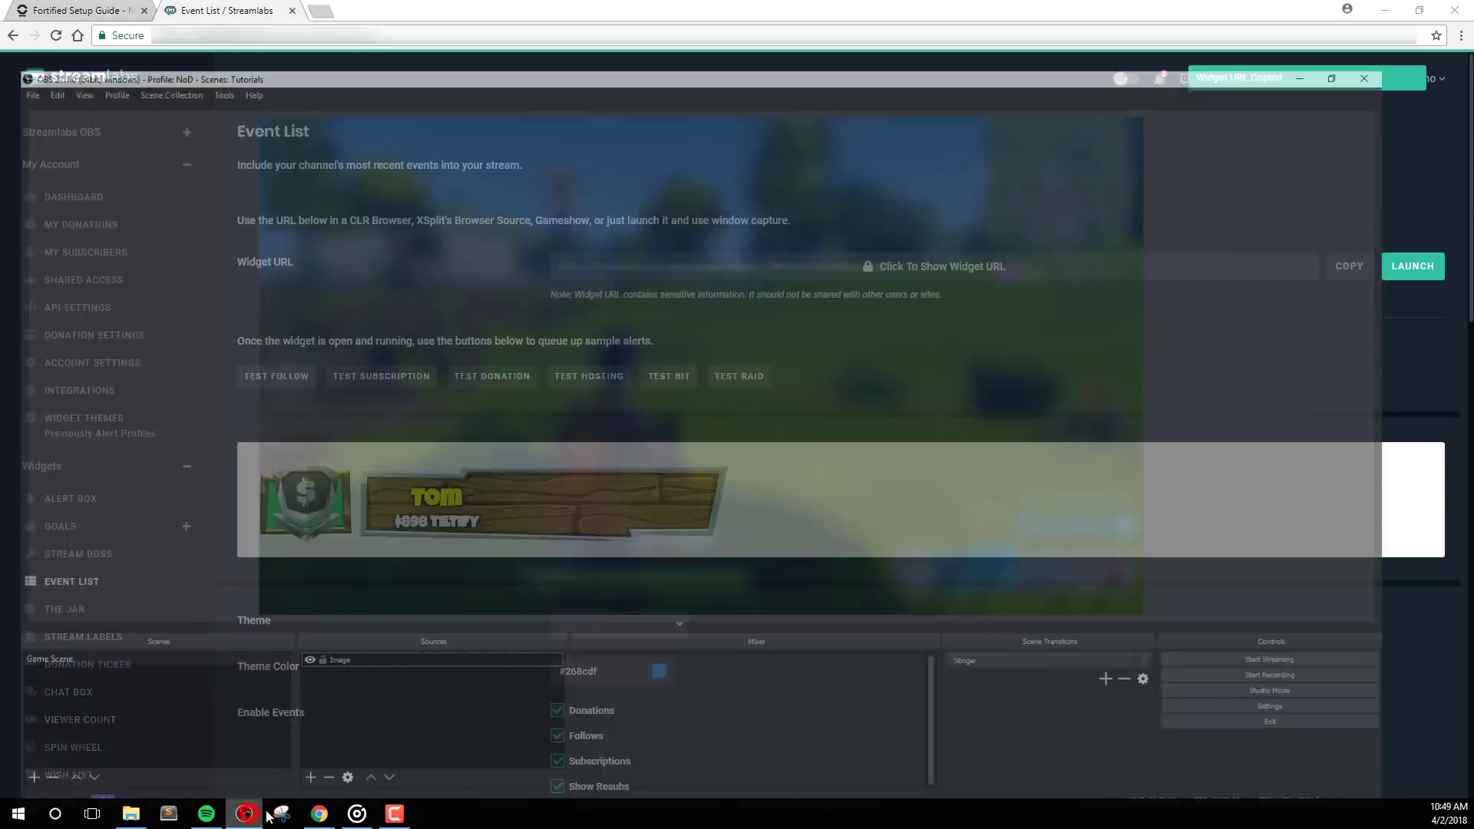
left_click(244, 814)
right_click(403, 680)
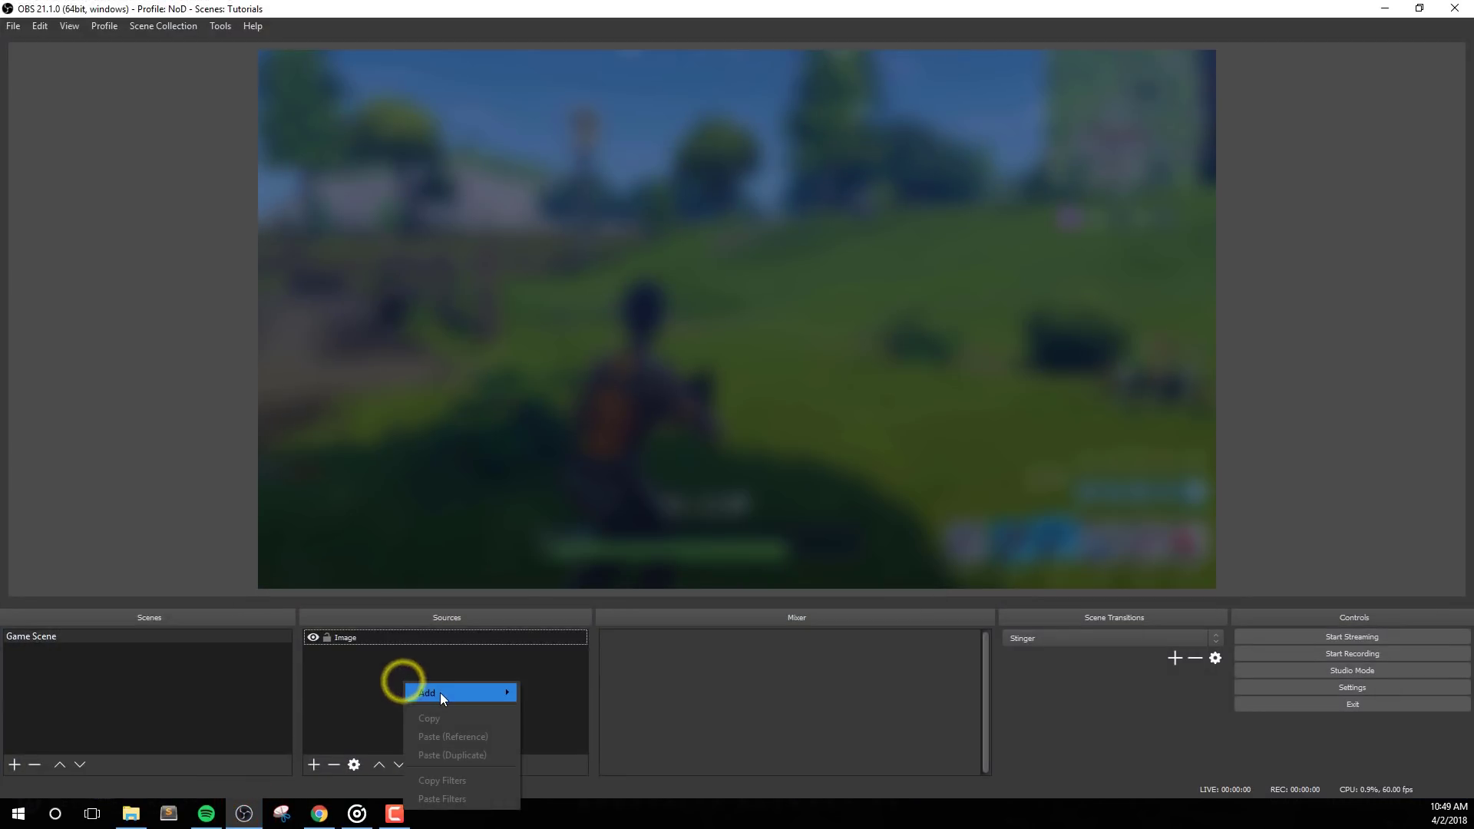
left_click(440, 692)
left_click(595, 604)
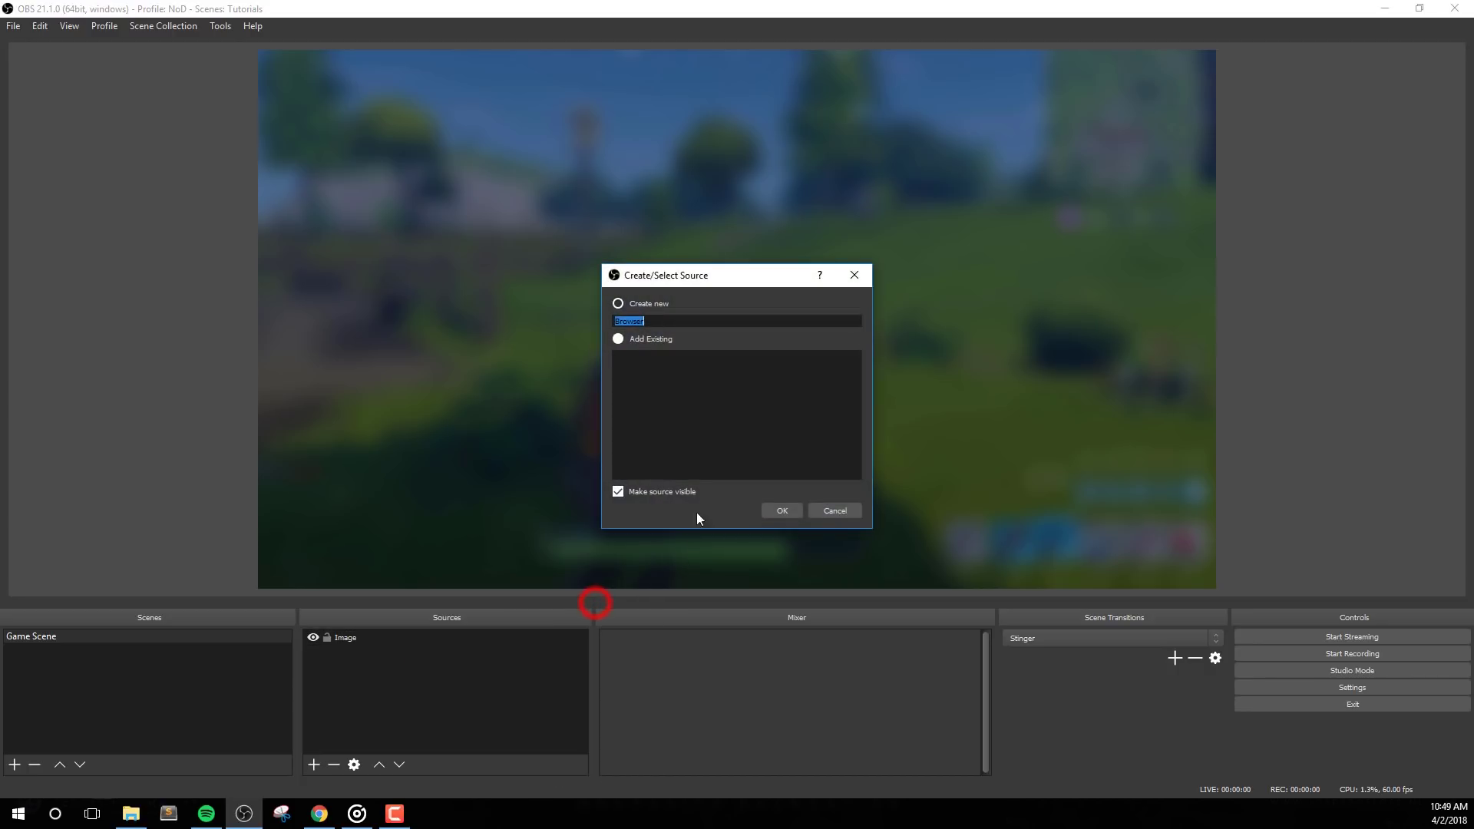
type("Event List")
key("Return")
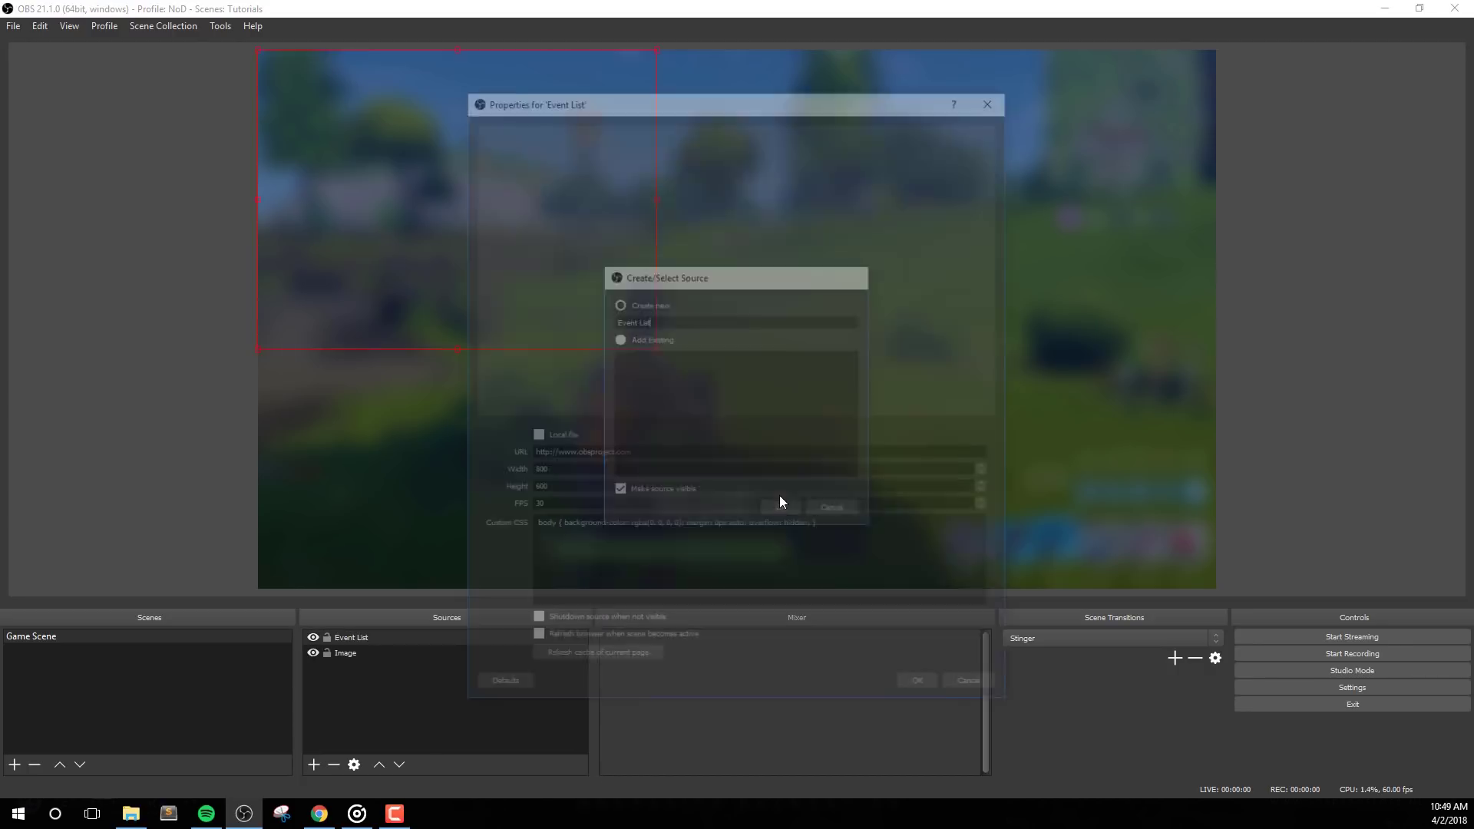
- Paste the Streamlabs widget URL and set the source to 600 wide by 1000 high
key("ctrl+a")
key("ctrl+v")
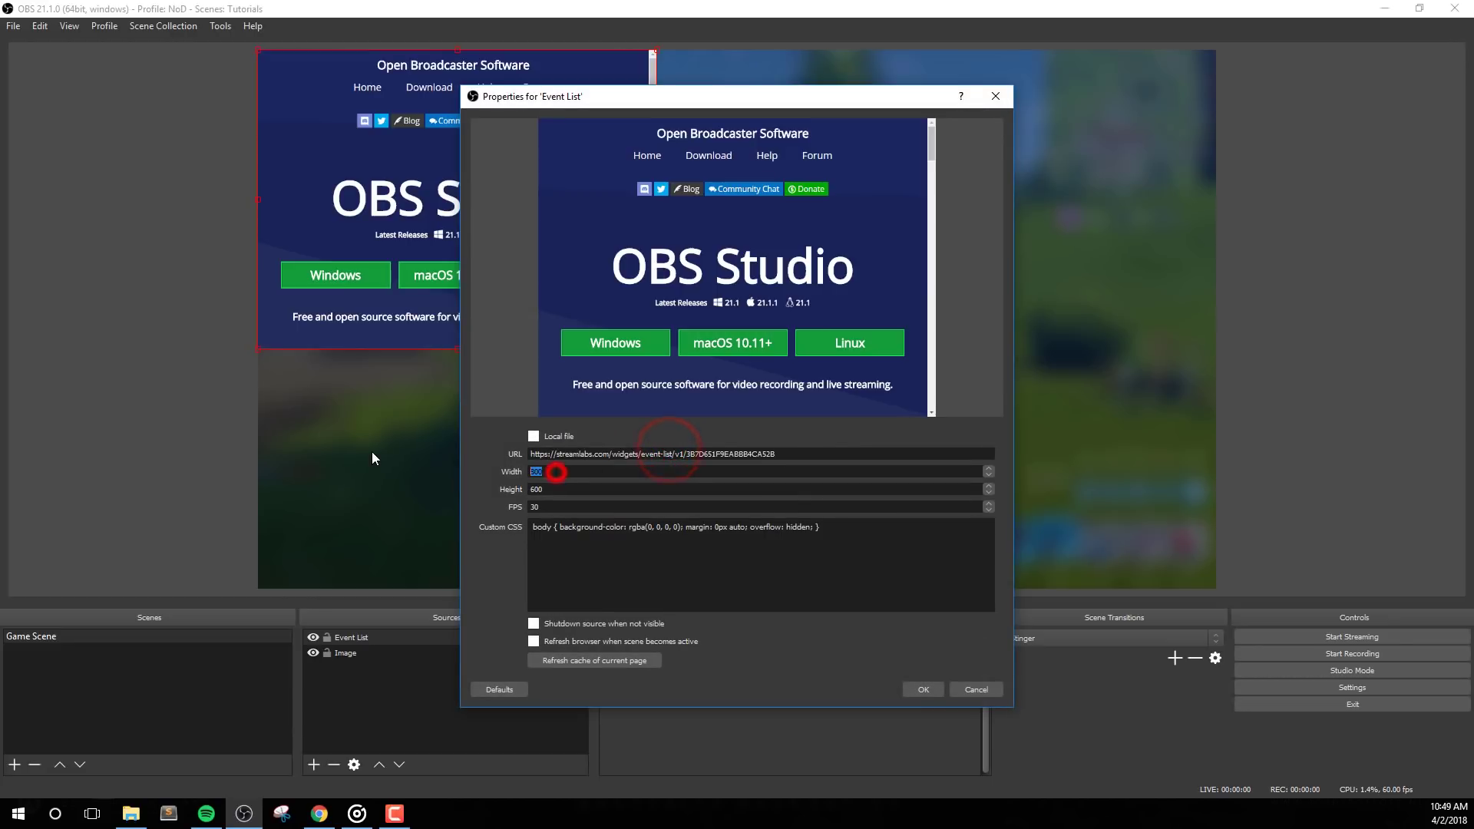
type("600")
key("Tab")
type("1000")
- Apply the browser source settings, experiment with resizing the Event List, then reset its size
left_click(922, 689)
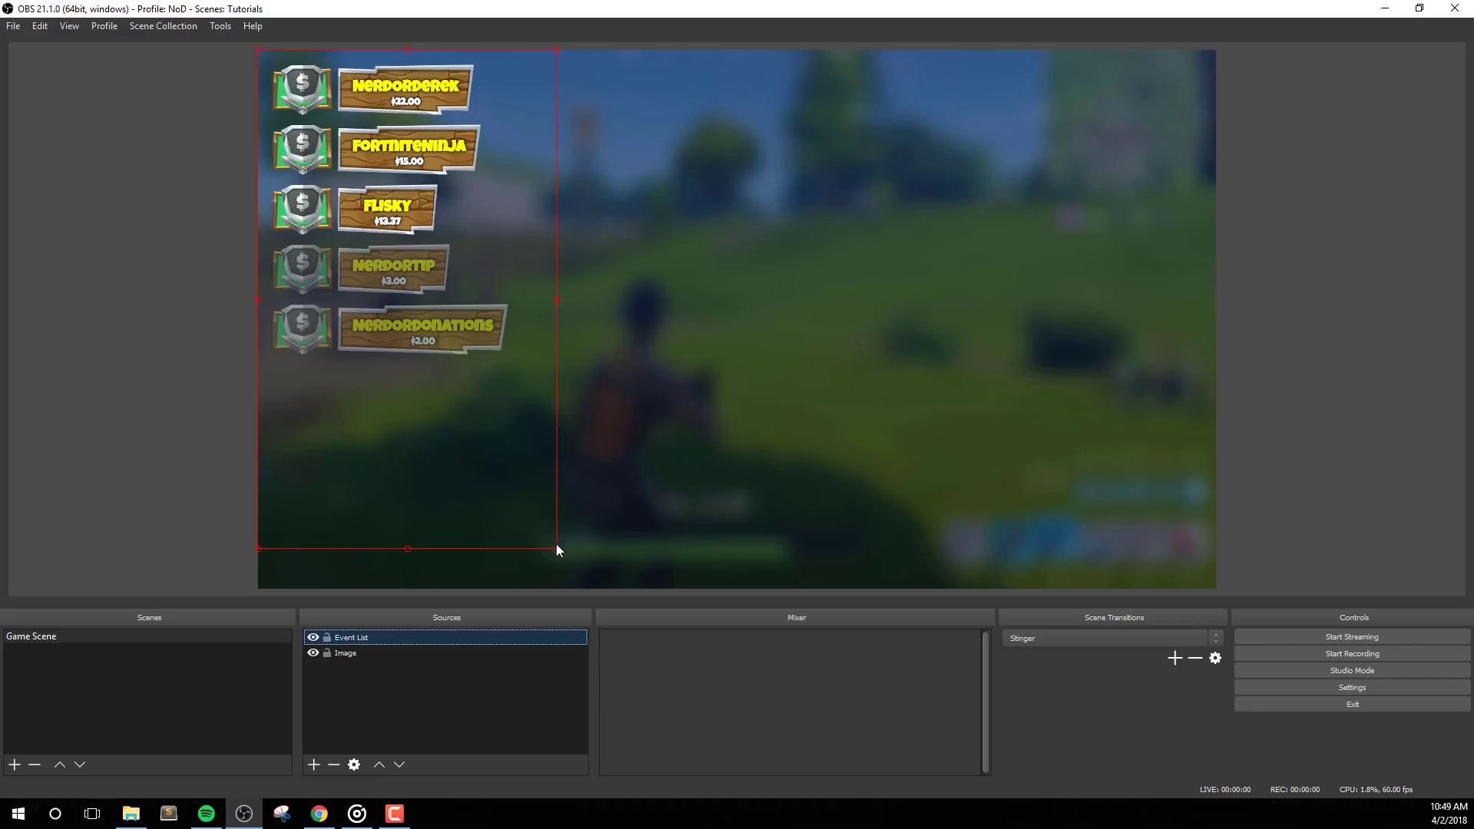
mouse_move(557, 550)
left_mouse_down()
mouse_move(493, 460)
mouse_move(559, 550)
left_mouse_up()
left_click_drag(536, 340, 766, 398)
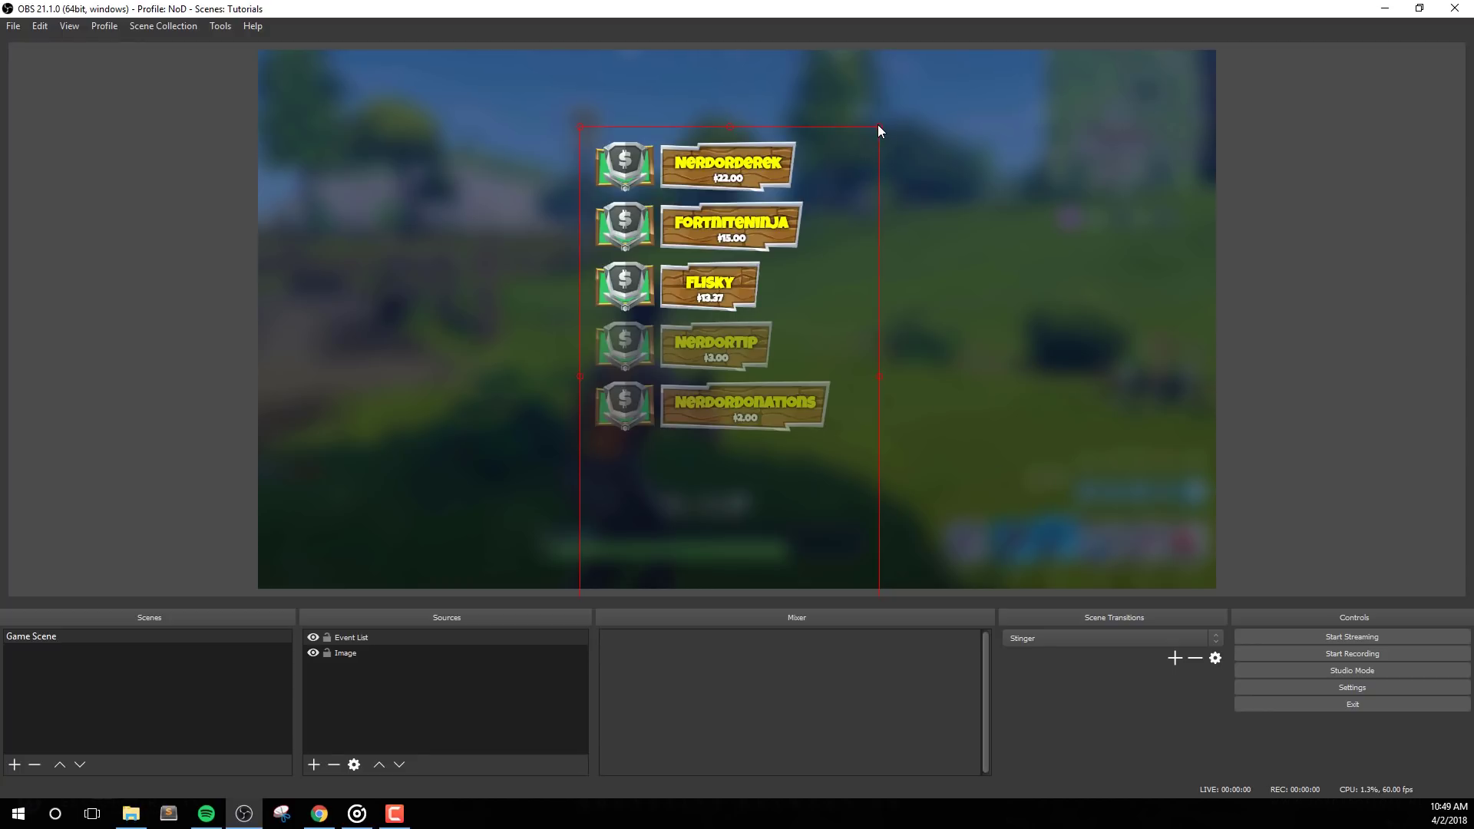
left_click_drag(877, 124, 743, 287)
left_click_drag(689, 367, 373, 227)
key("ctrl+r")
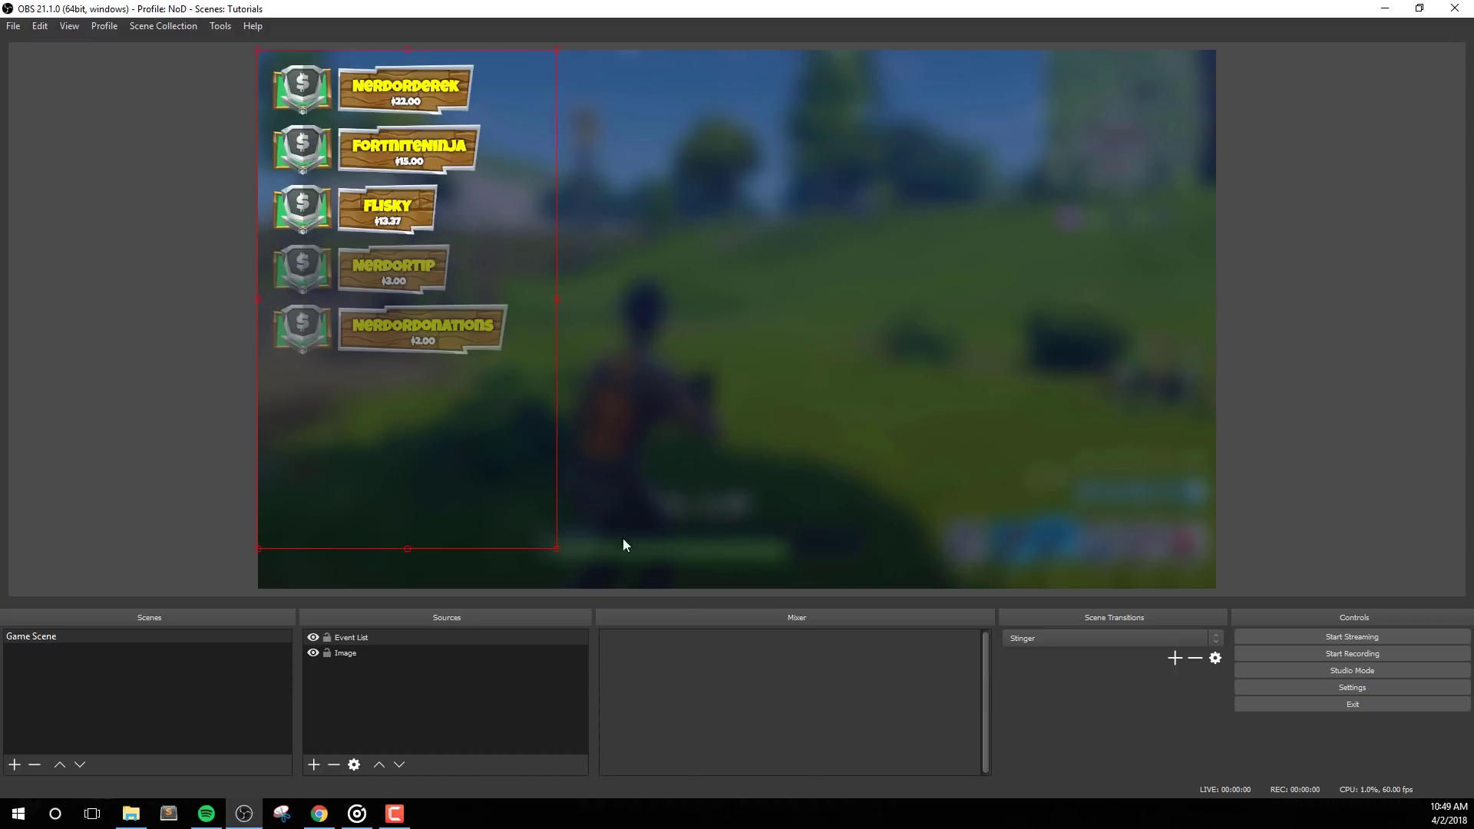
- Move the Event List to the top centre of the Game Scene and check its placement
left_click_drag(436, 265, 763, 307)
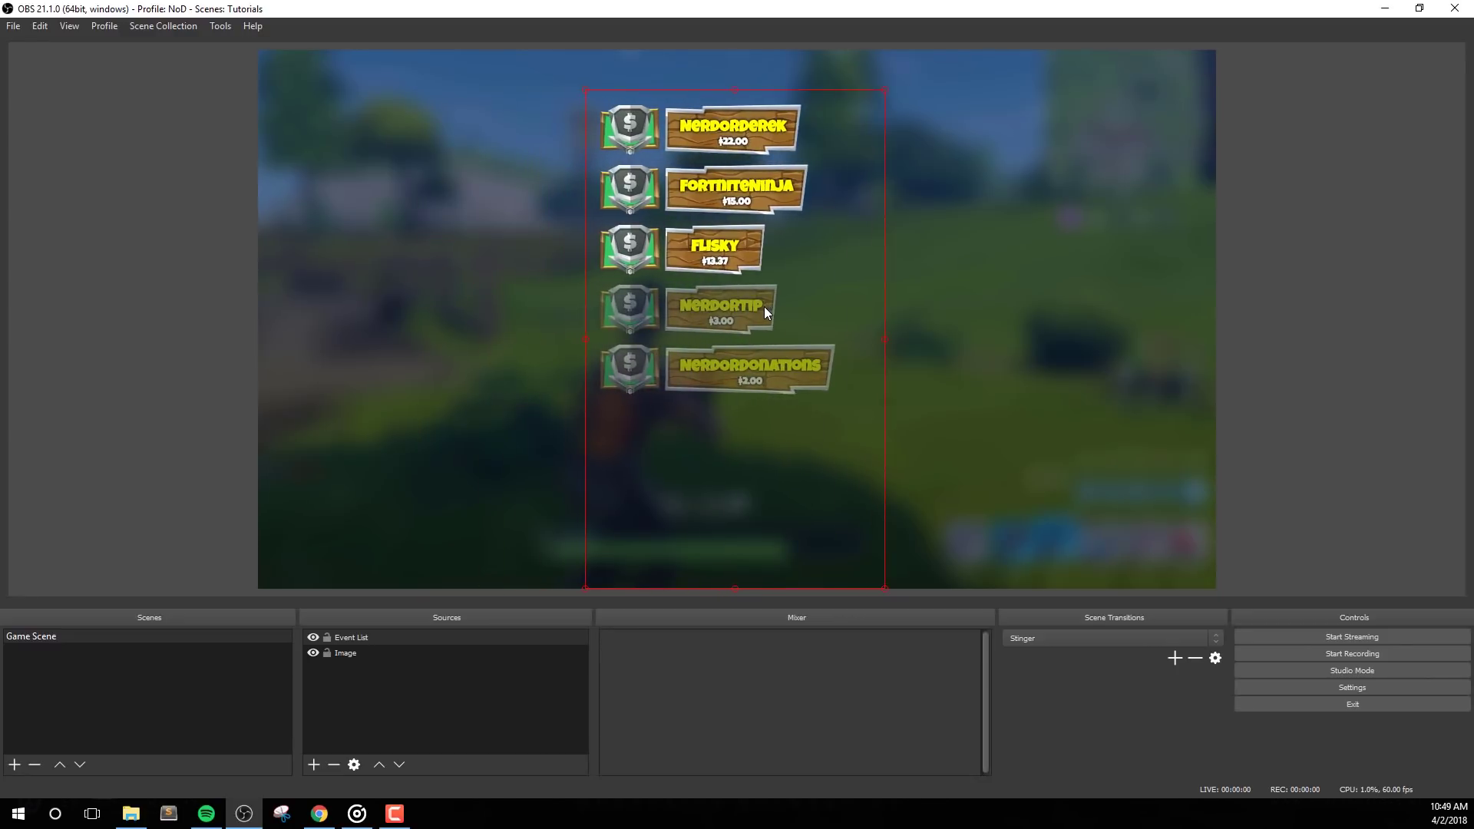
left_click(1269, 411)
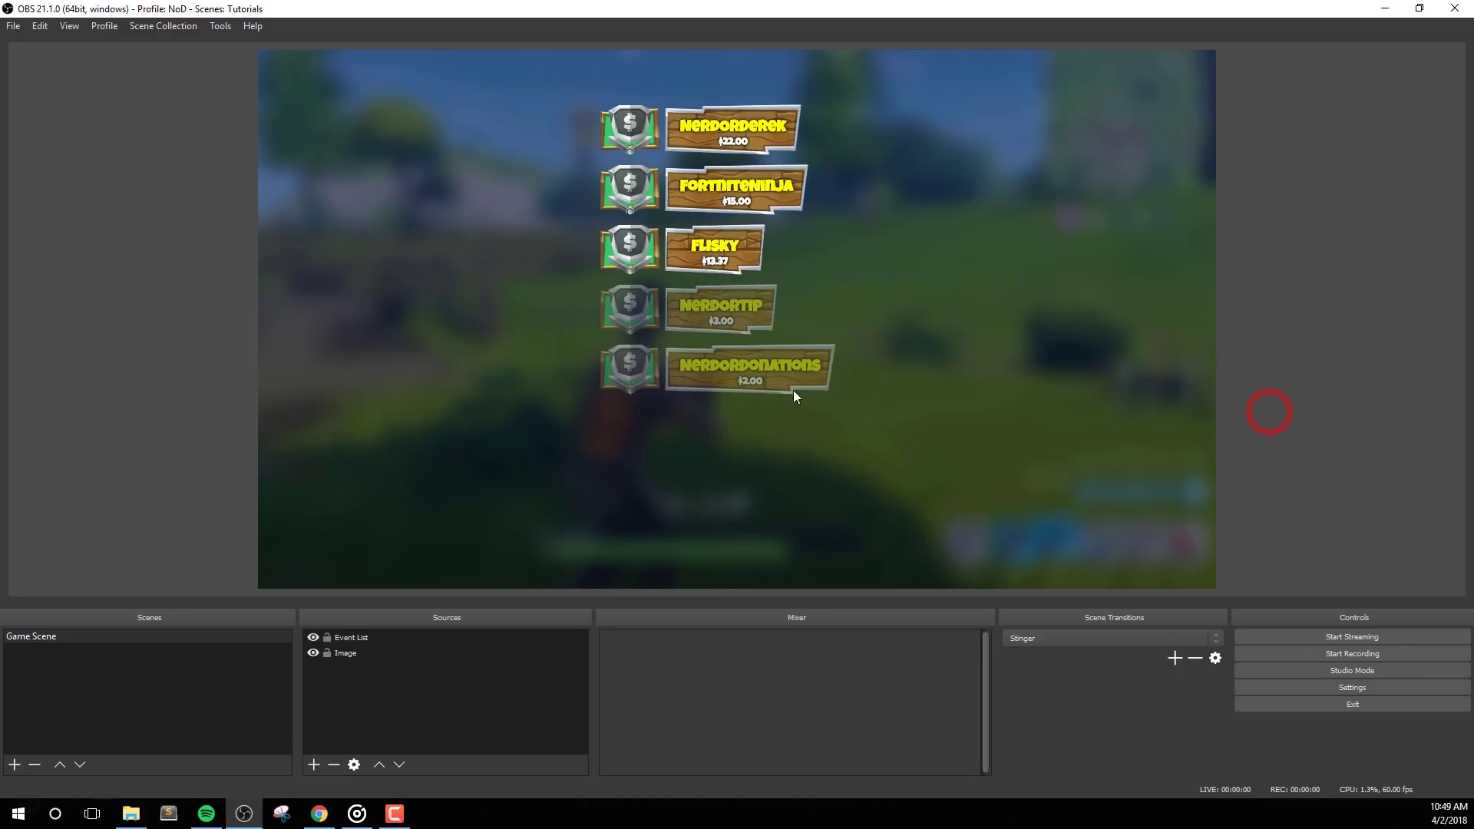
left_click_drag(733, 356, 744, 356)
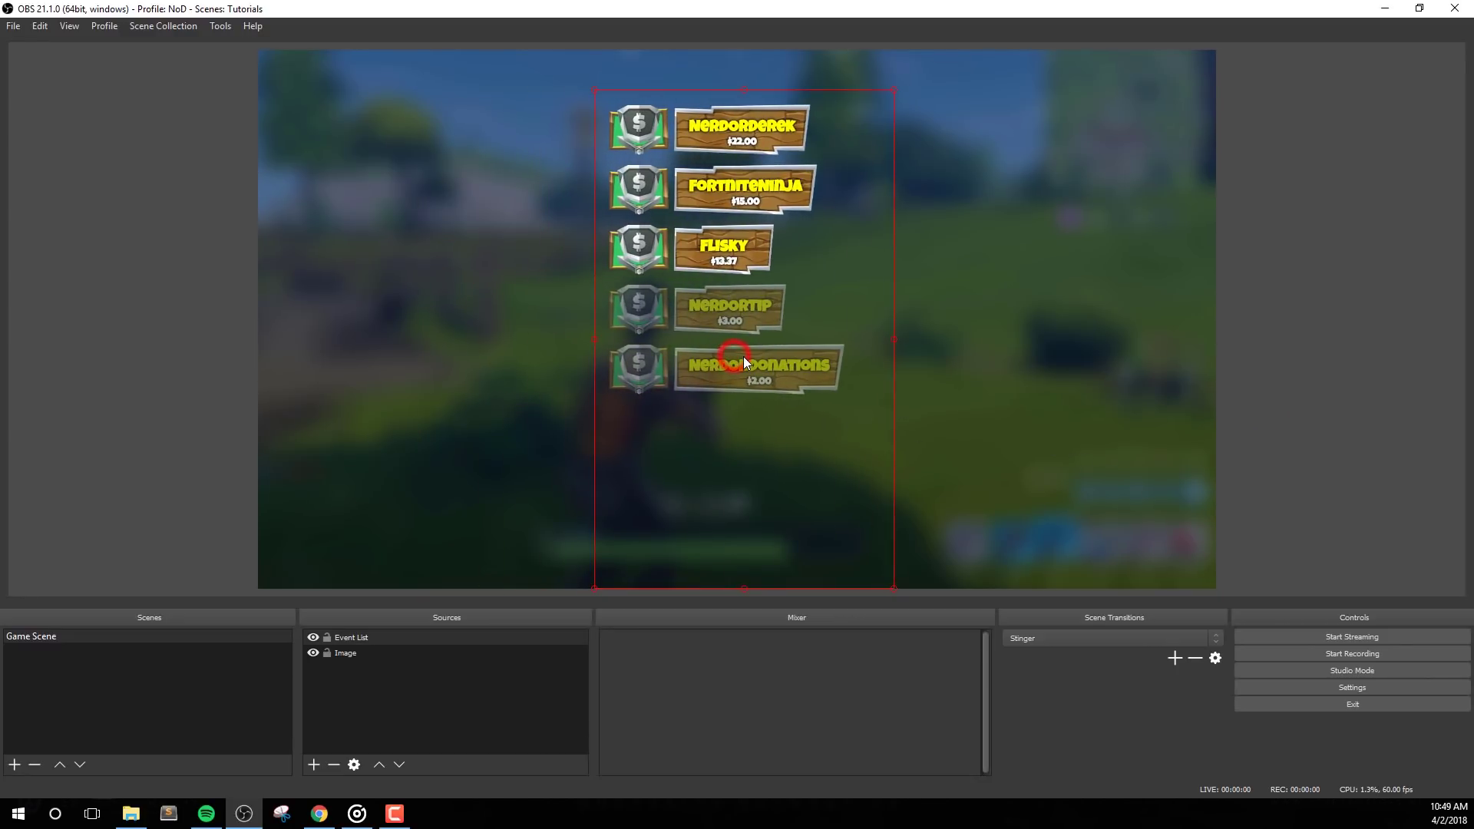
left_click(1374, 453)
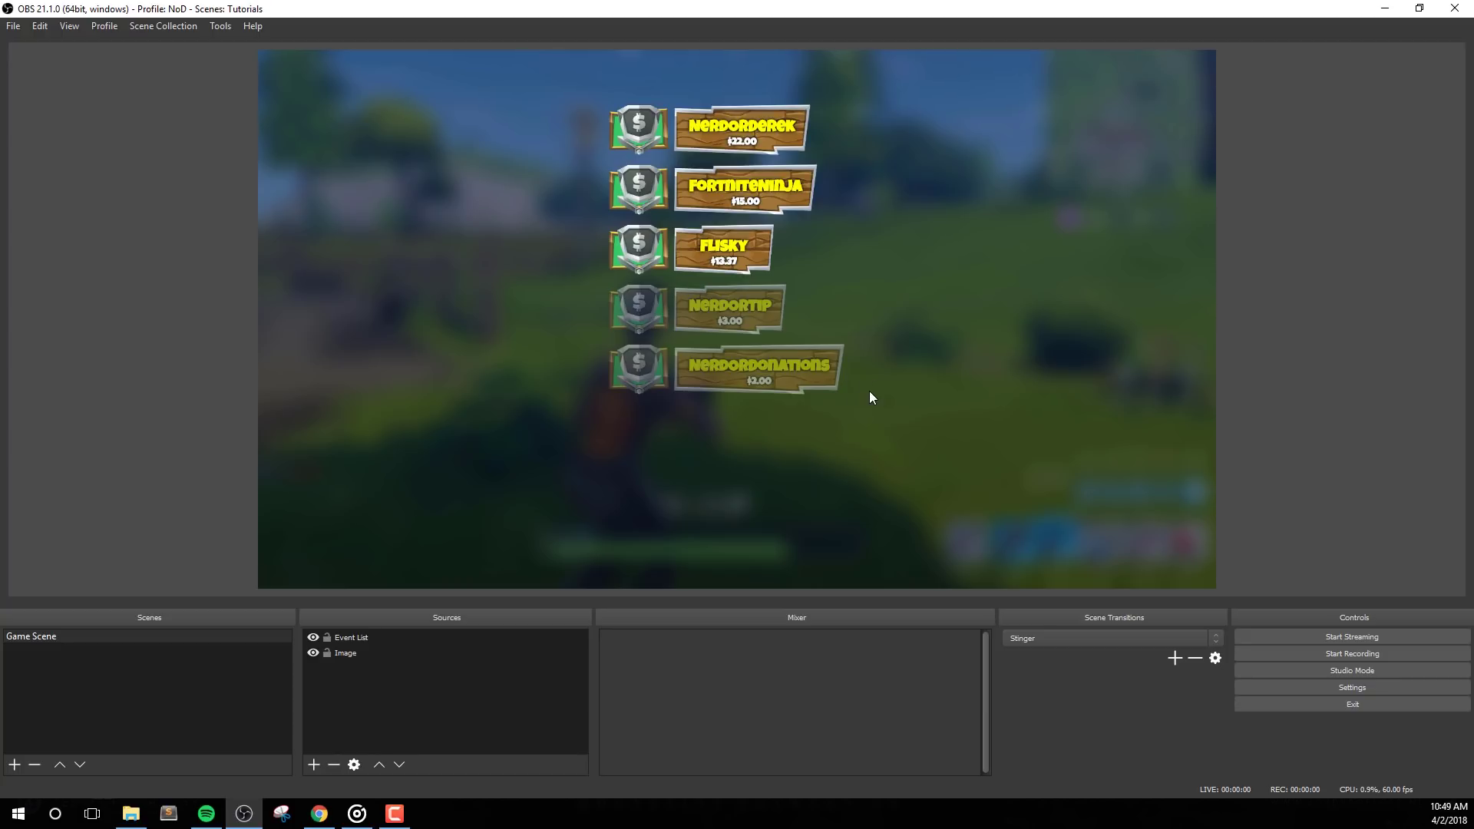
left_click(755, 266)
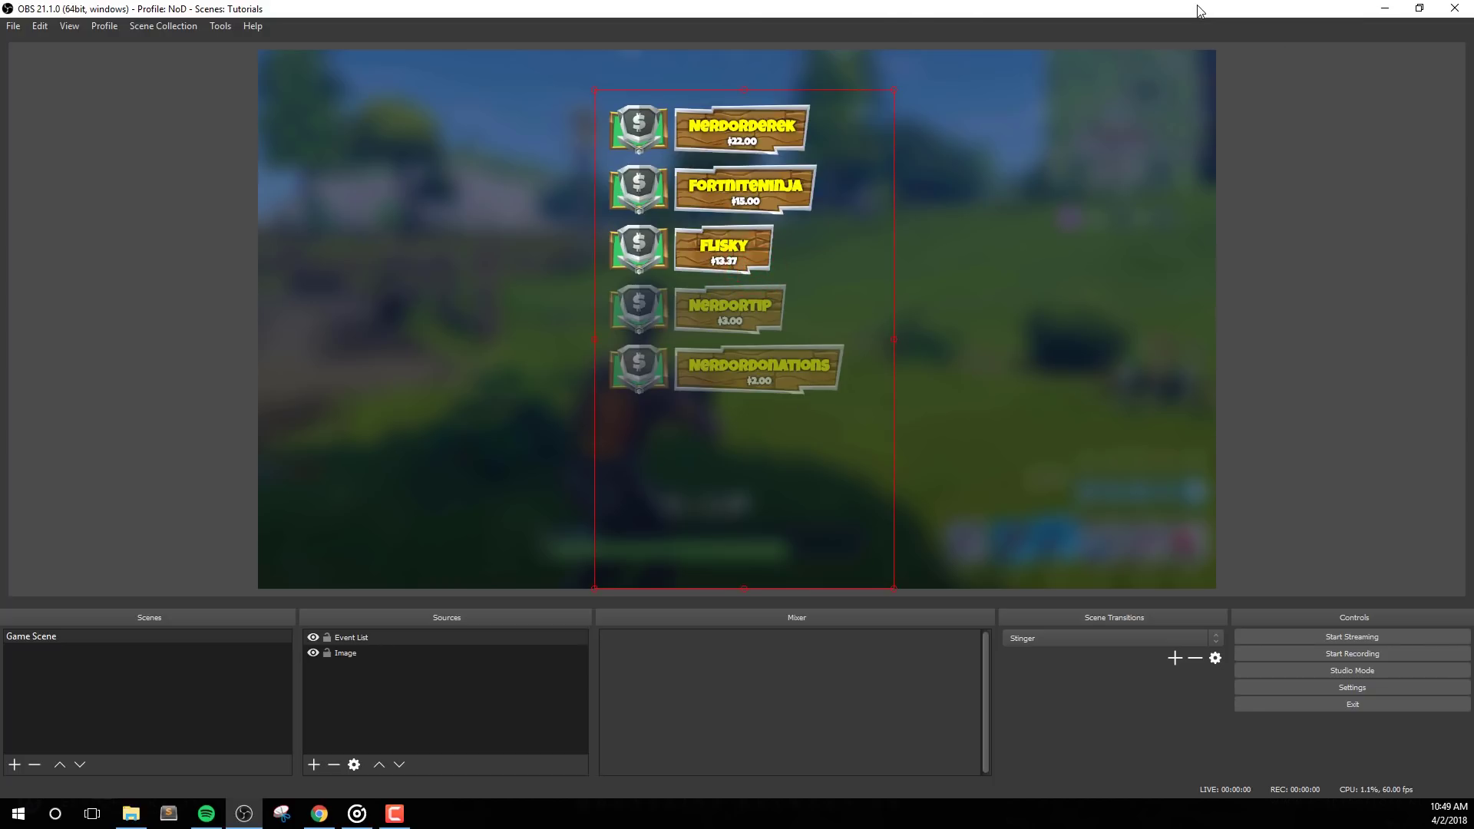
- With OBS snapped right and Streamlabs left, send test follow, subscription and donation events, then maximise Streamlabs
left_click_drag(1199, 10, 1470, 10)
left_click(86, 276)
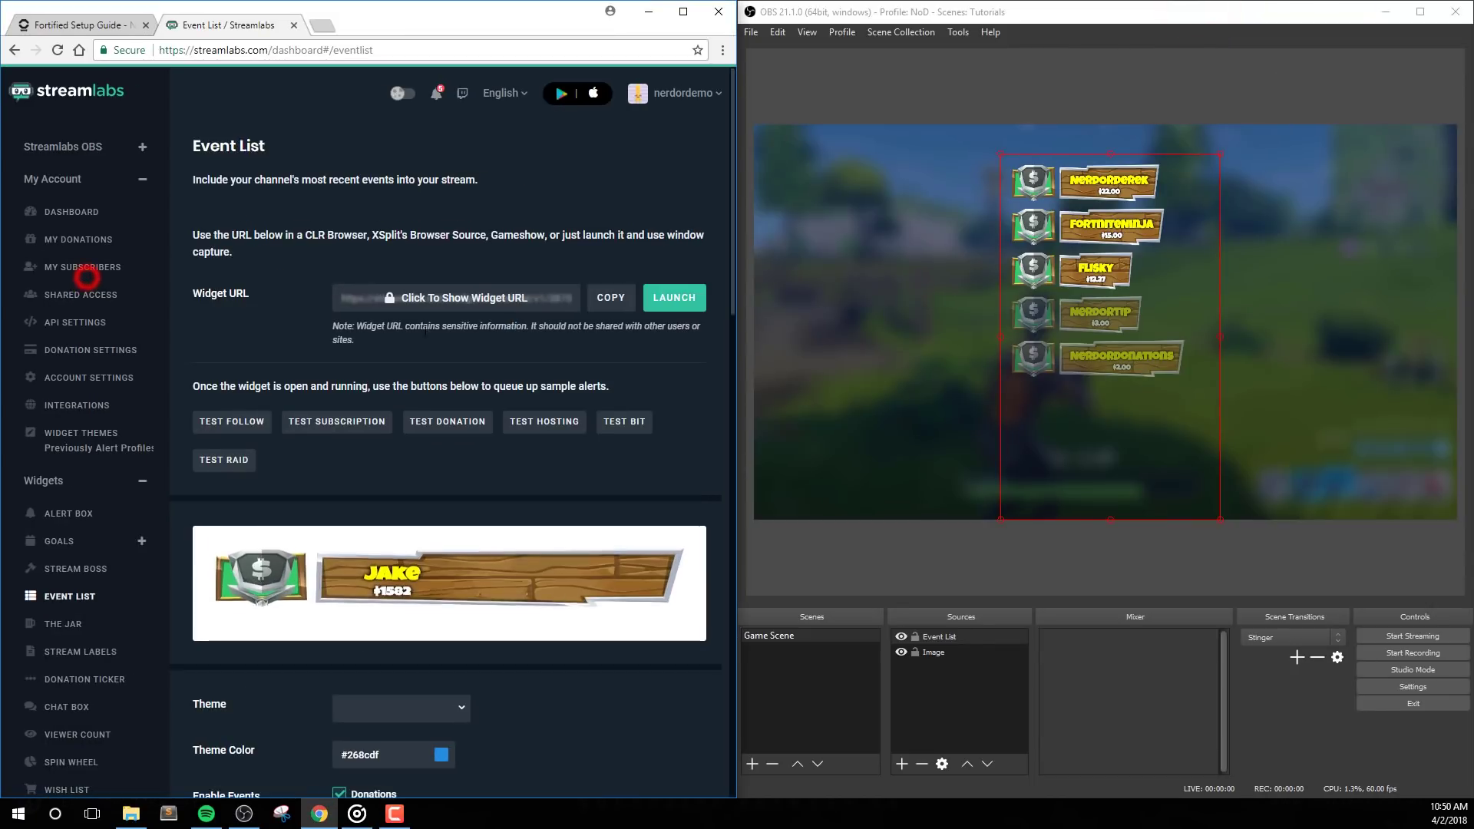
left_click(232, 422)
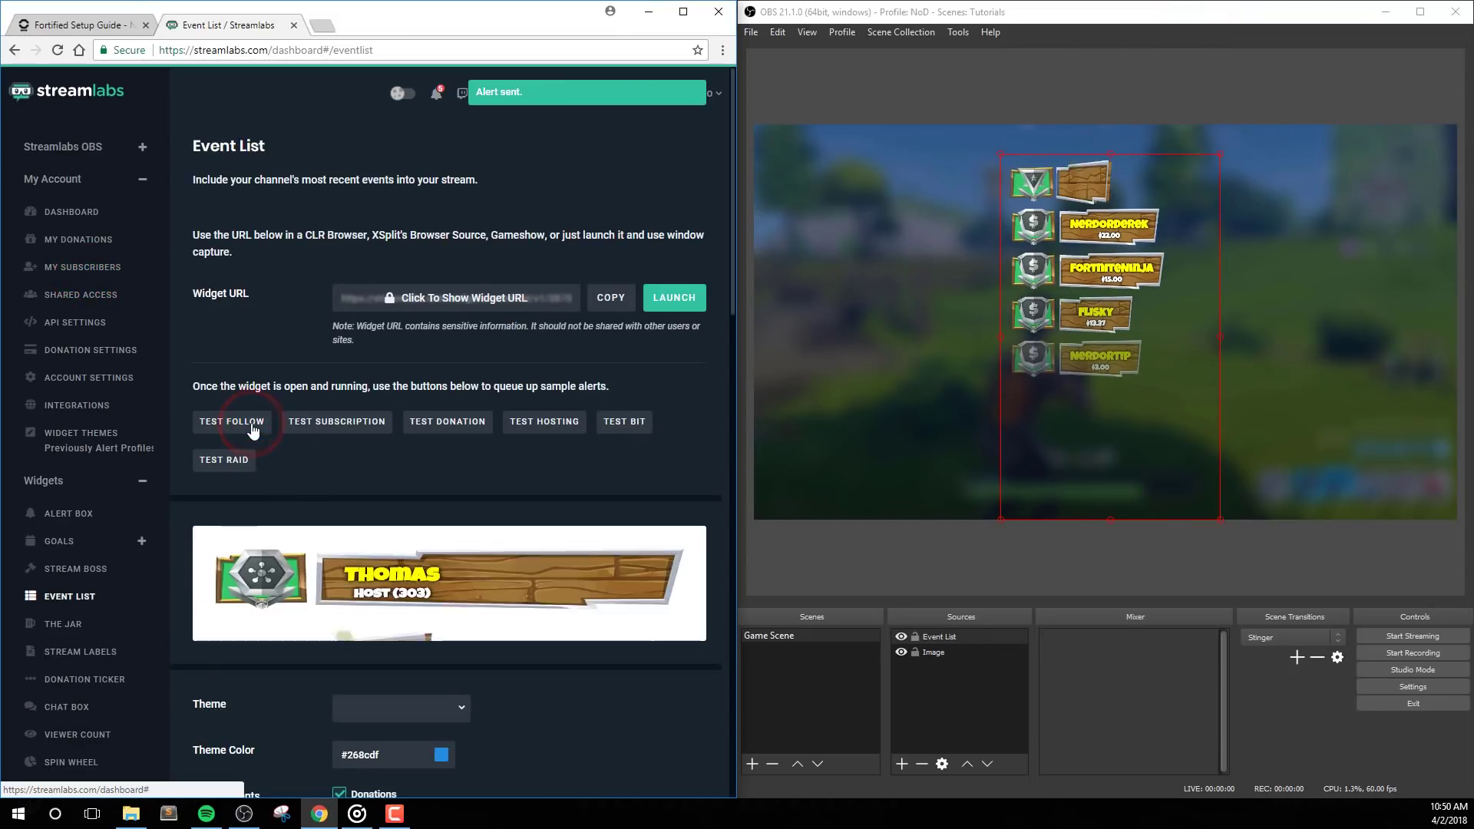
left_click(356, 425)
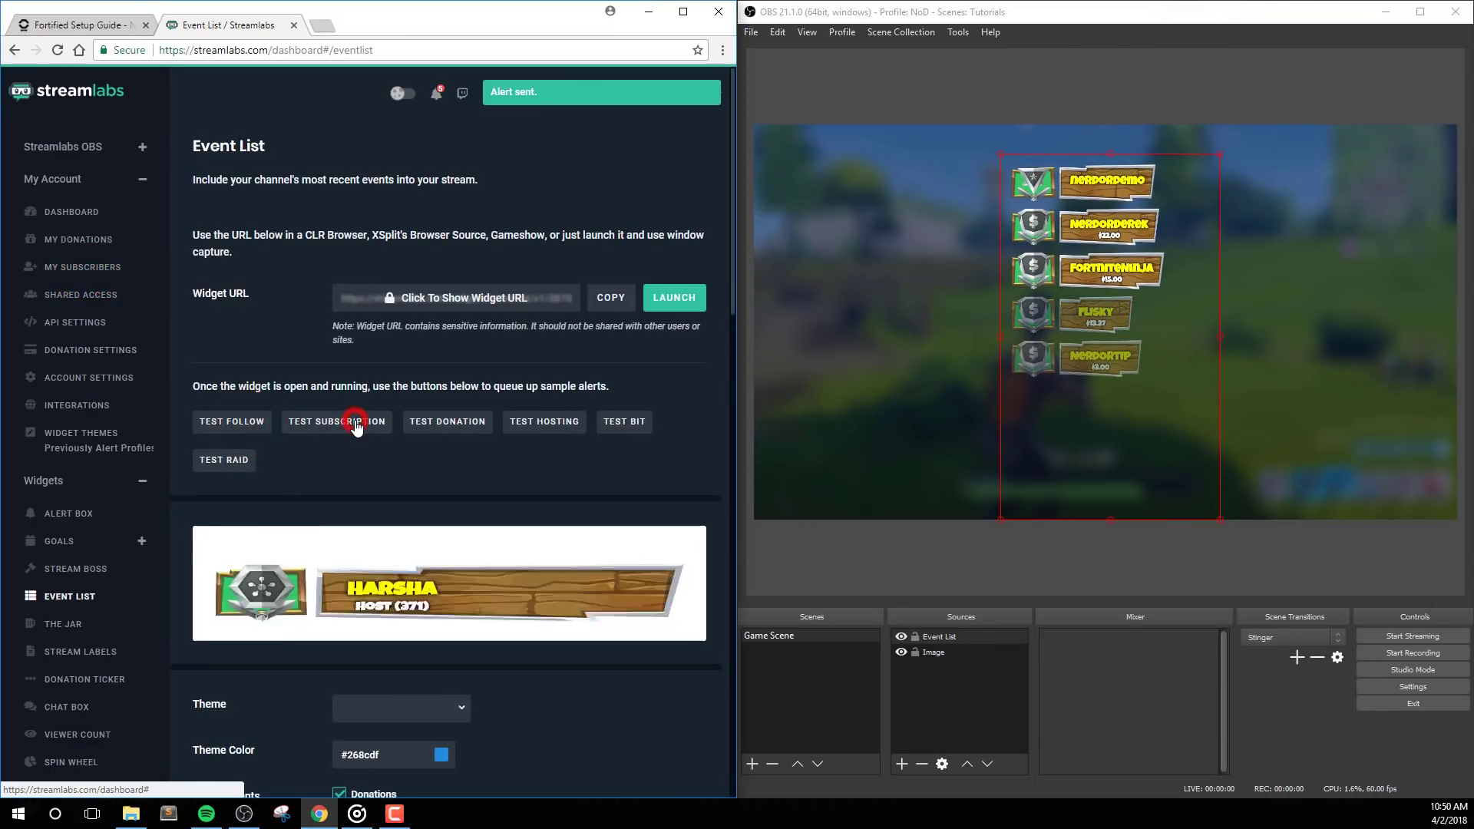
left_click(451, 422)
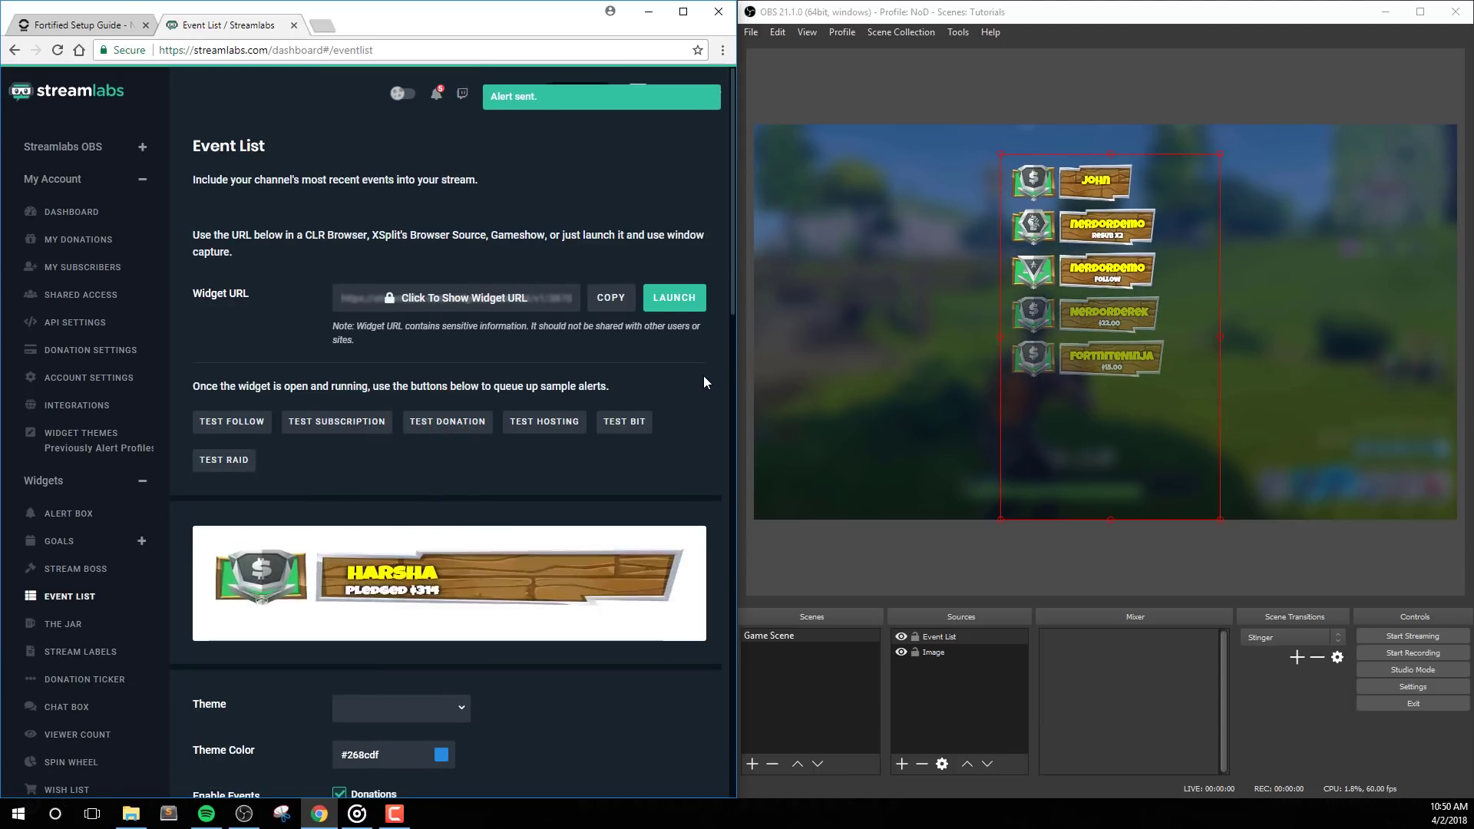
scroll(704, 377, "down", 5)
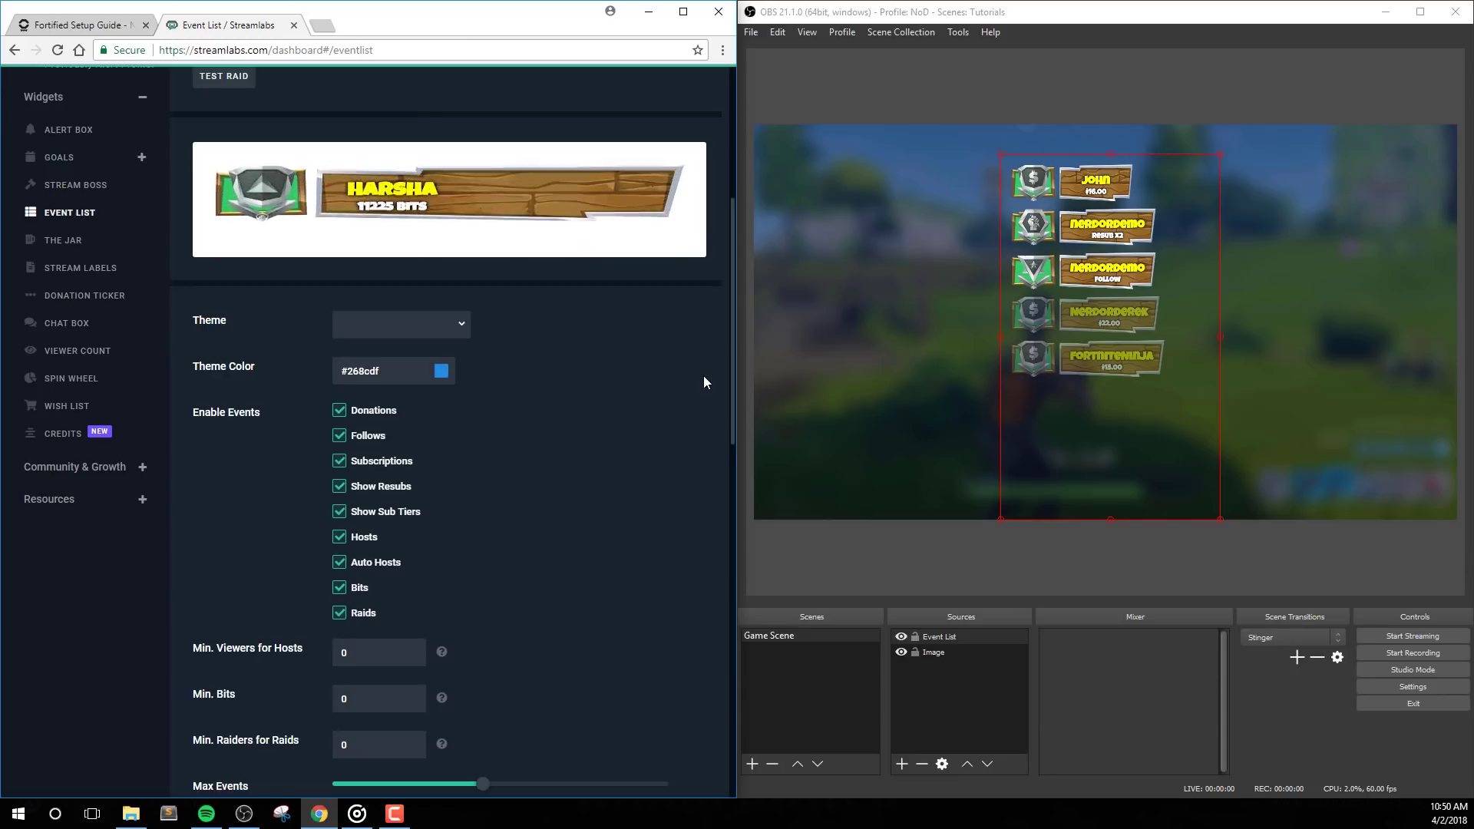
scroll(704, 382, "down", 2)
double_click(449, 29)
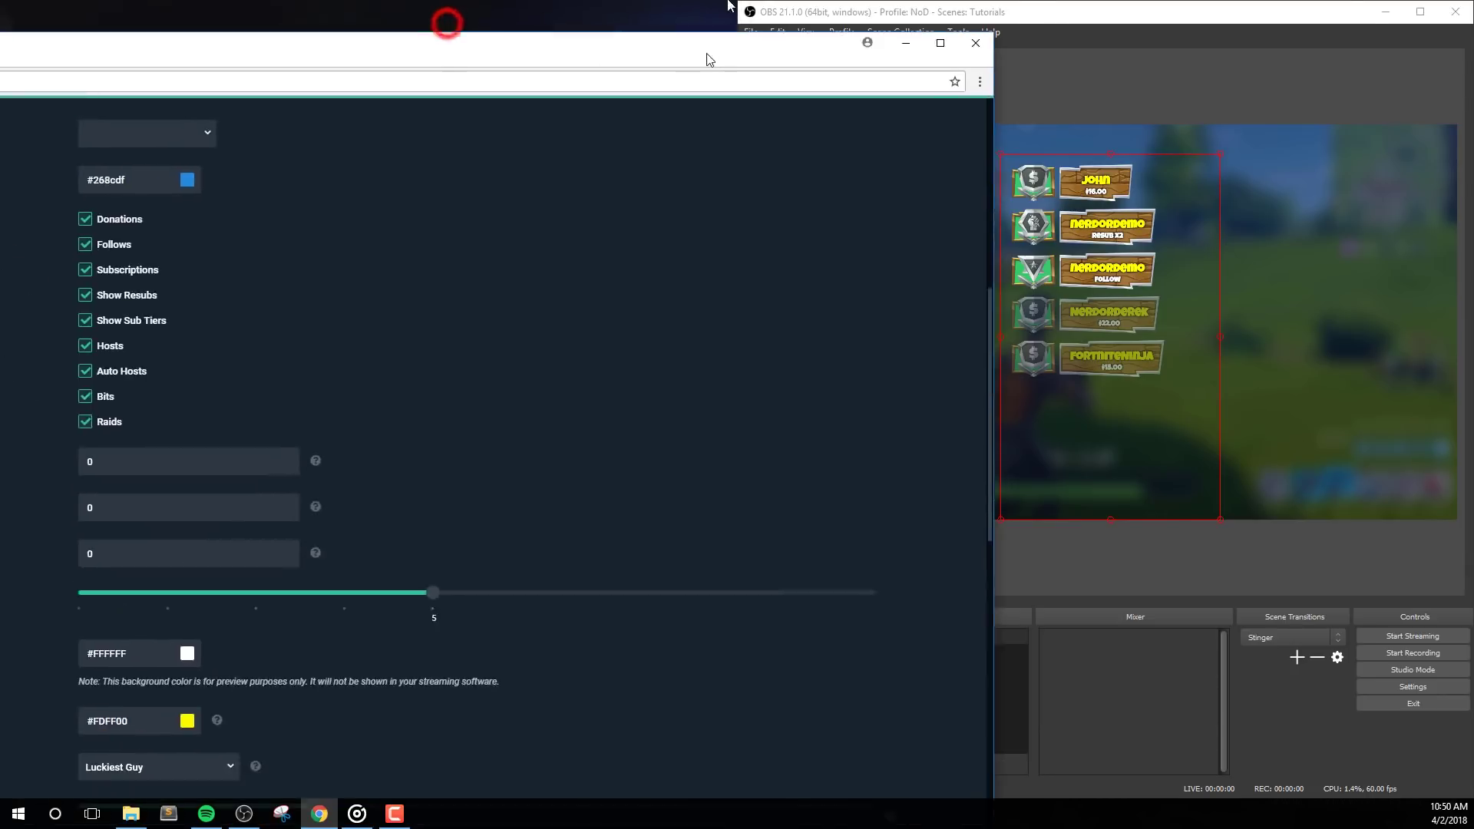
scroll(909, 291, "up", 4)
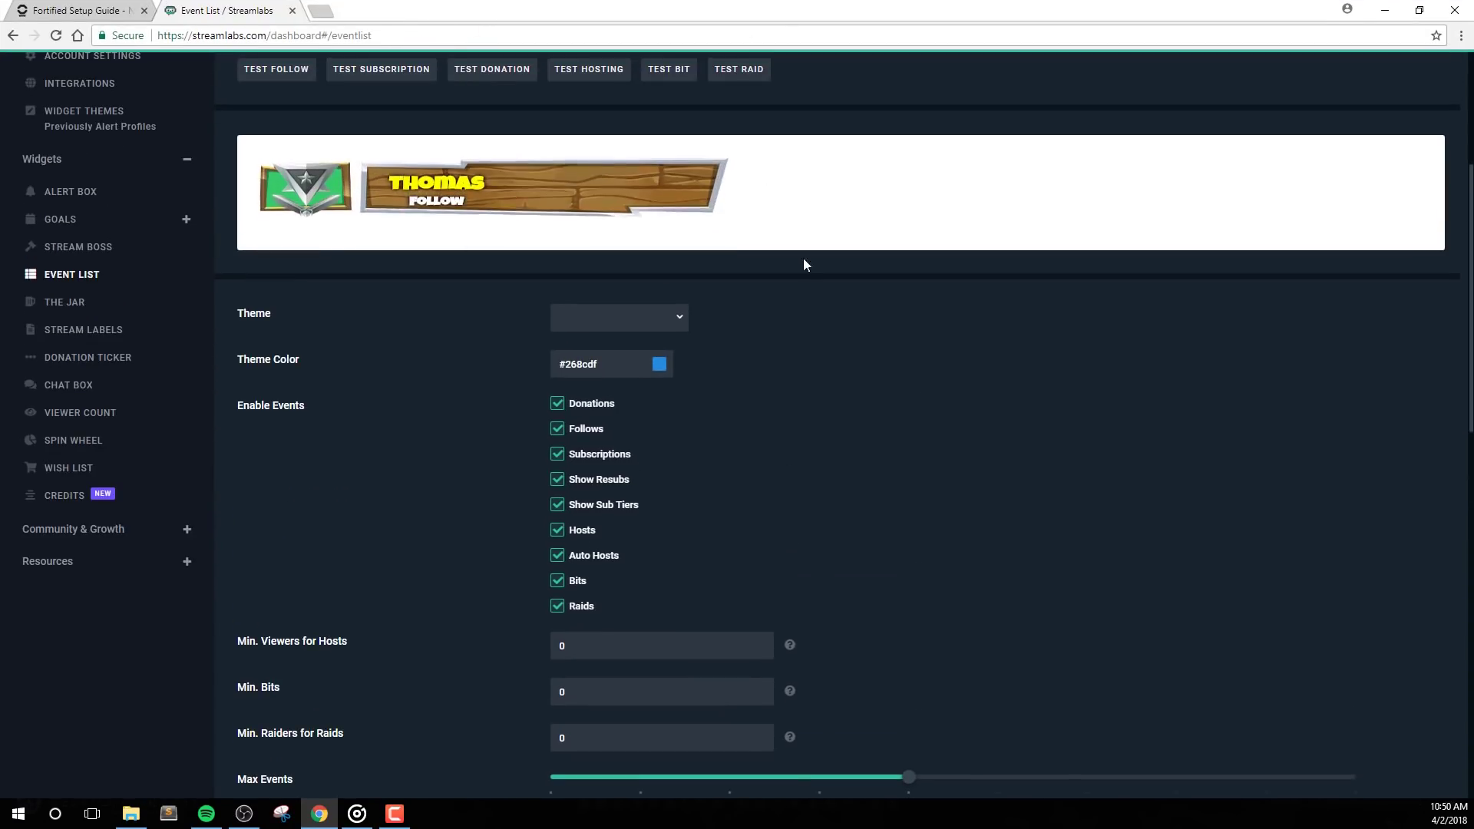
- Restore Streamlabs to the left half at 125% zoom and scroll down its settings
double_click(790, 11)
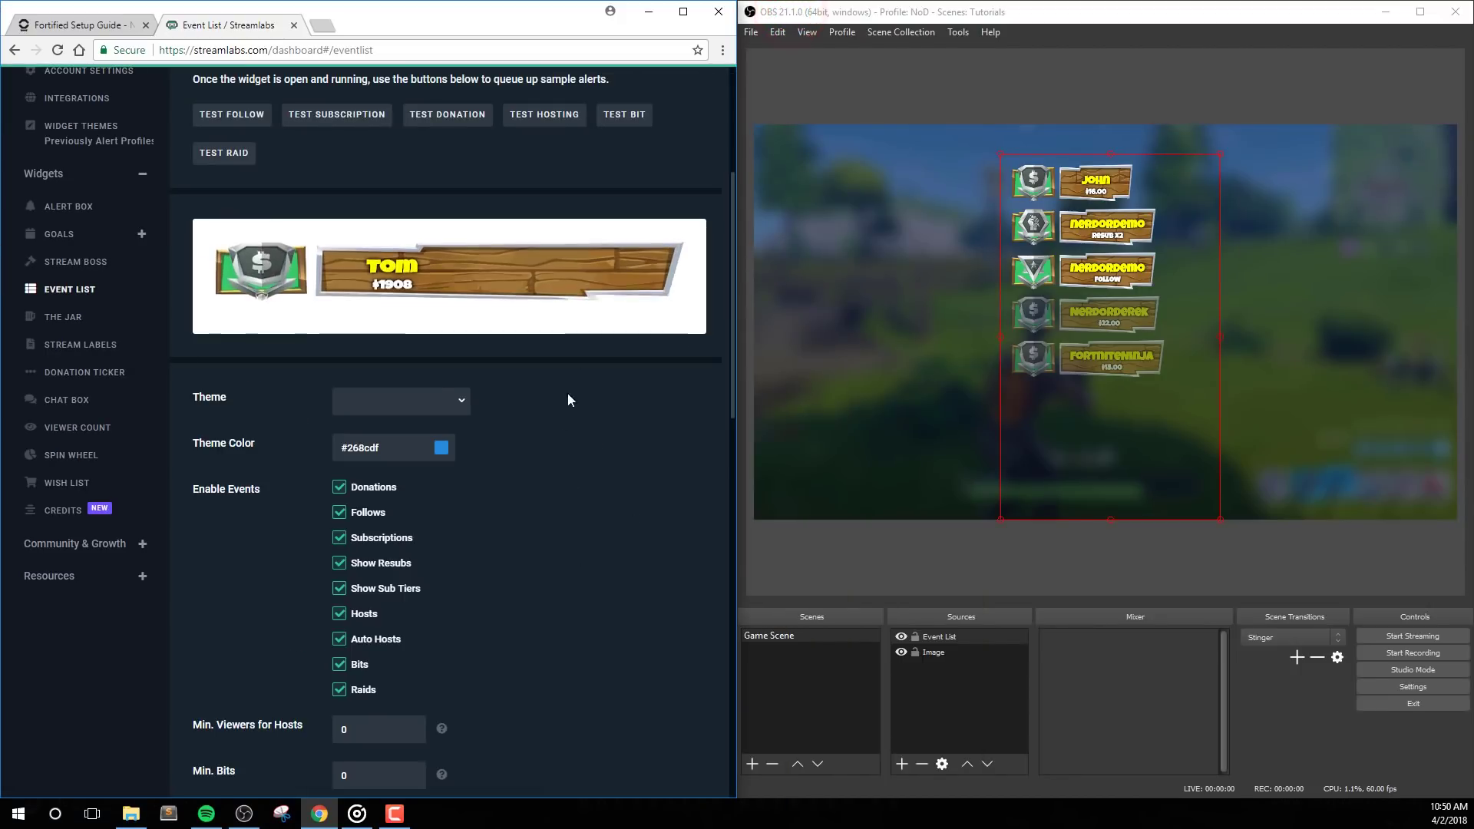
scroll(574, 481, "up", 2)
left_click(597, 499)
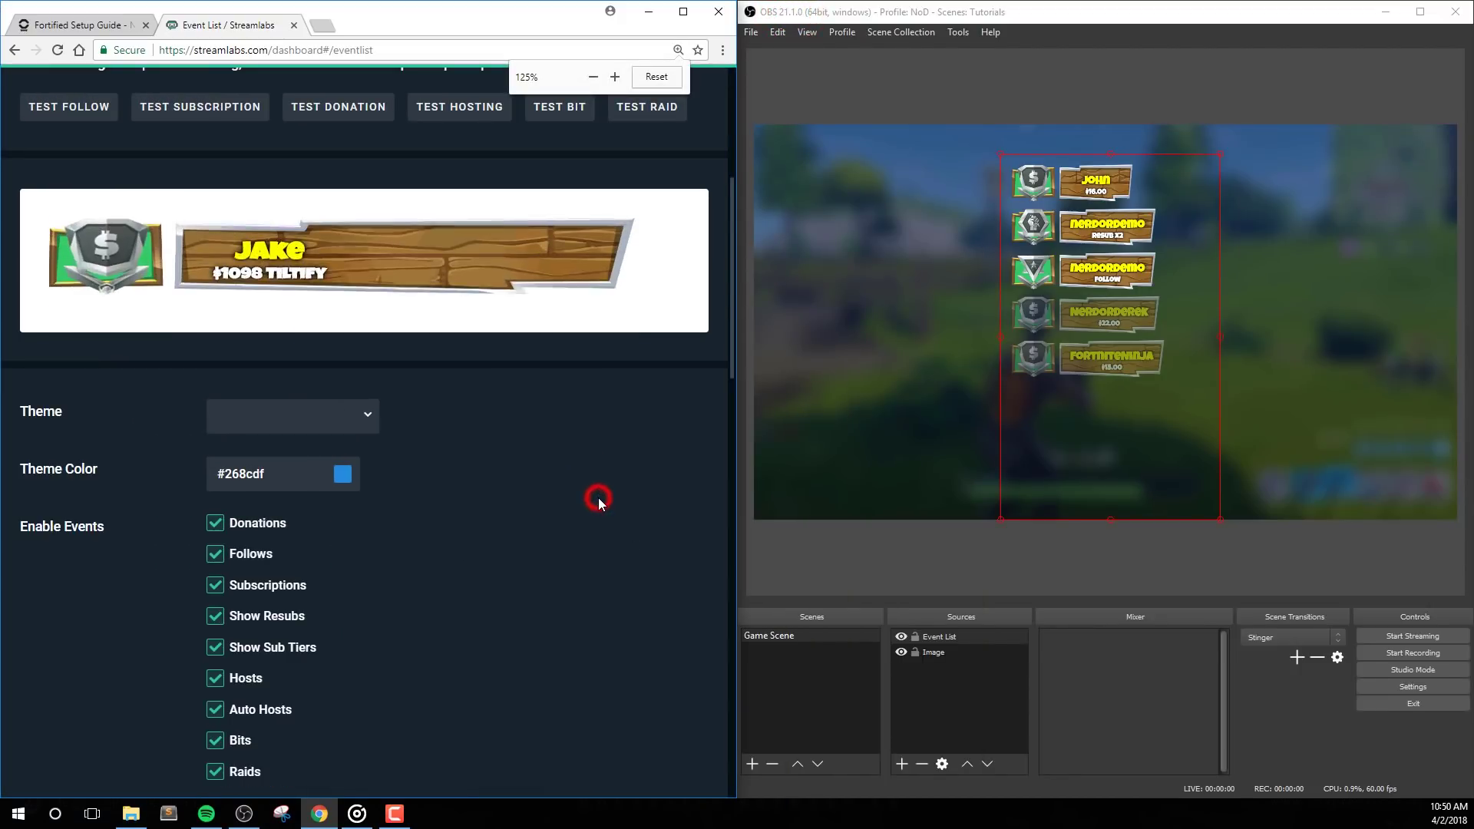
scroll(600, 500, "down", 1)
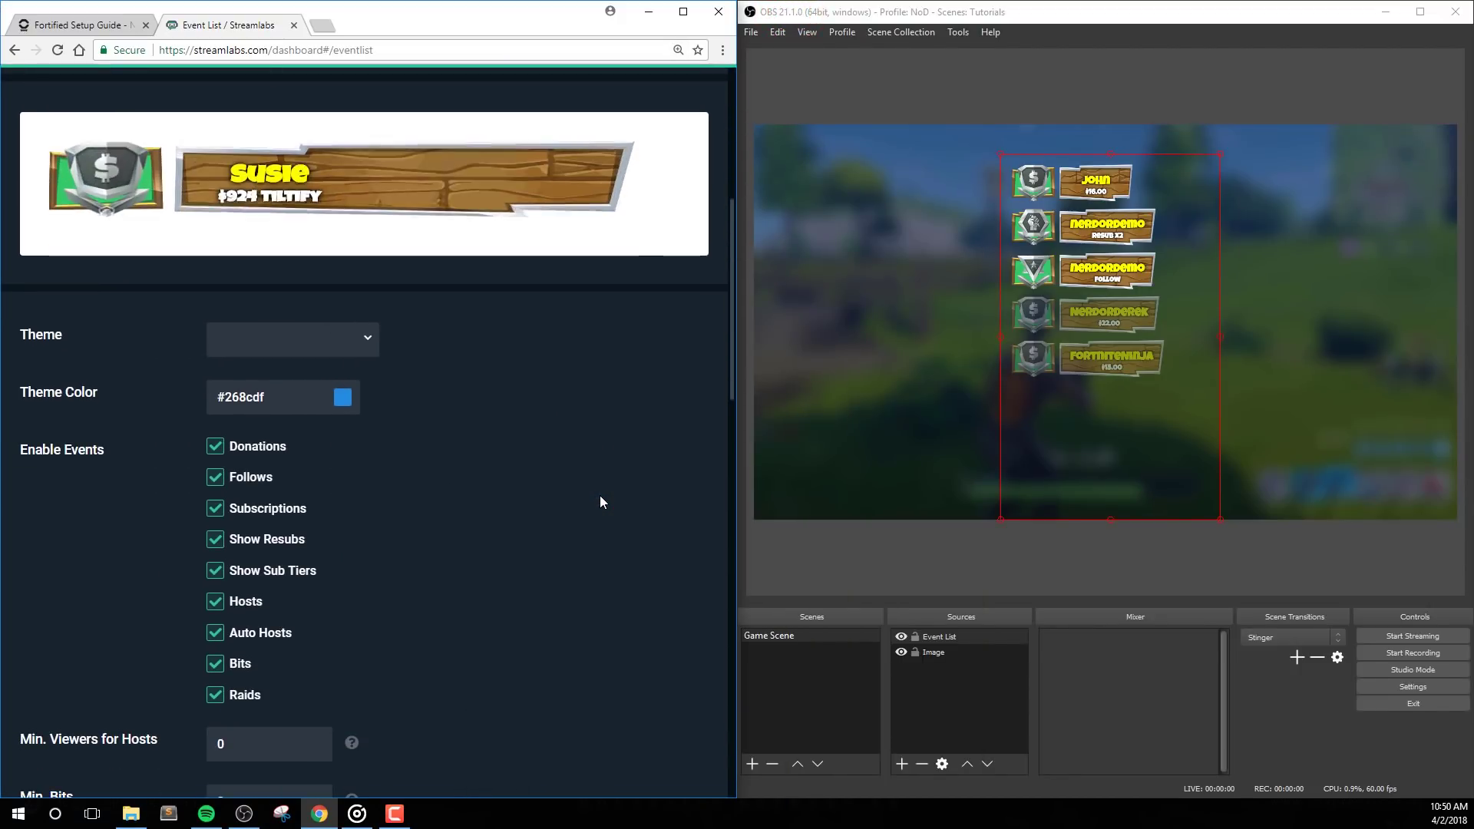
scroll(601, 499, "down", 3)
scroll(618, 459, "down", 5)
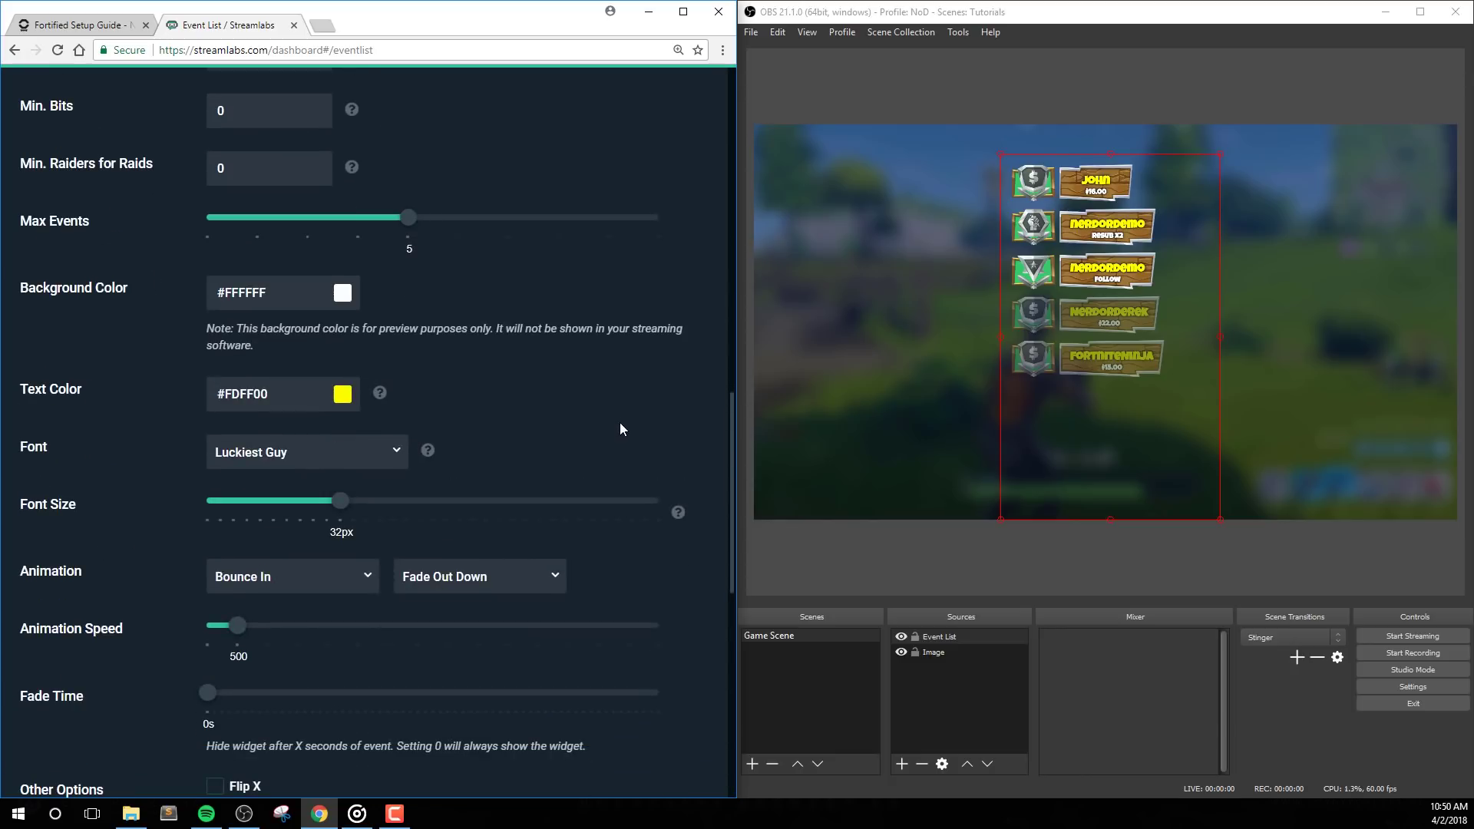
scroll(625, 418, "down", 1)
- Refresh the OBS Event List source's cached page twice to show the restyled banners
double_click(924, 642)
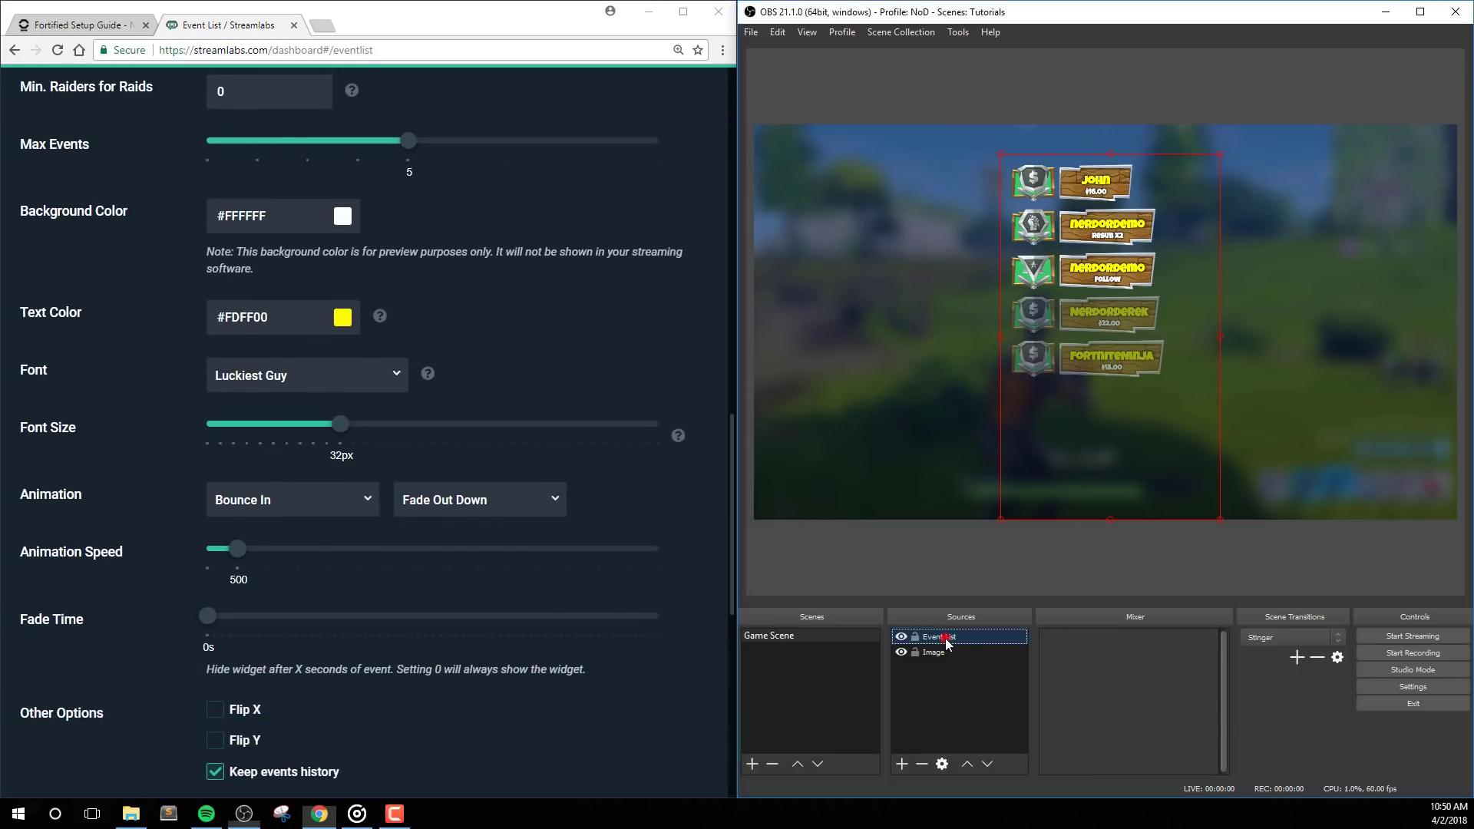
left_click_drag(1077, 104, 1046, 91)
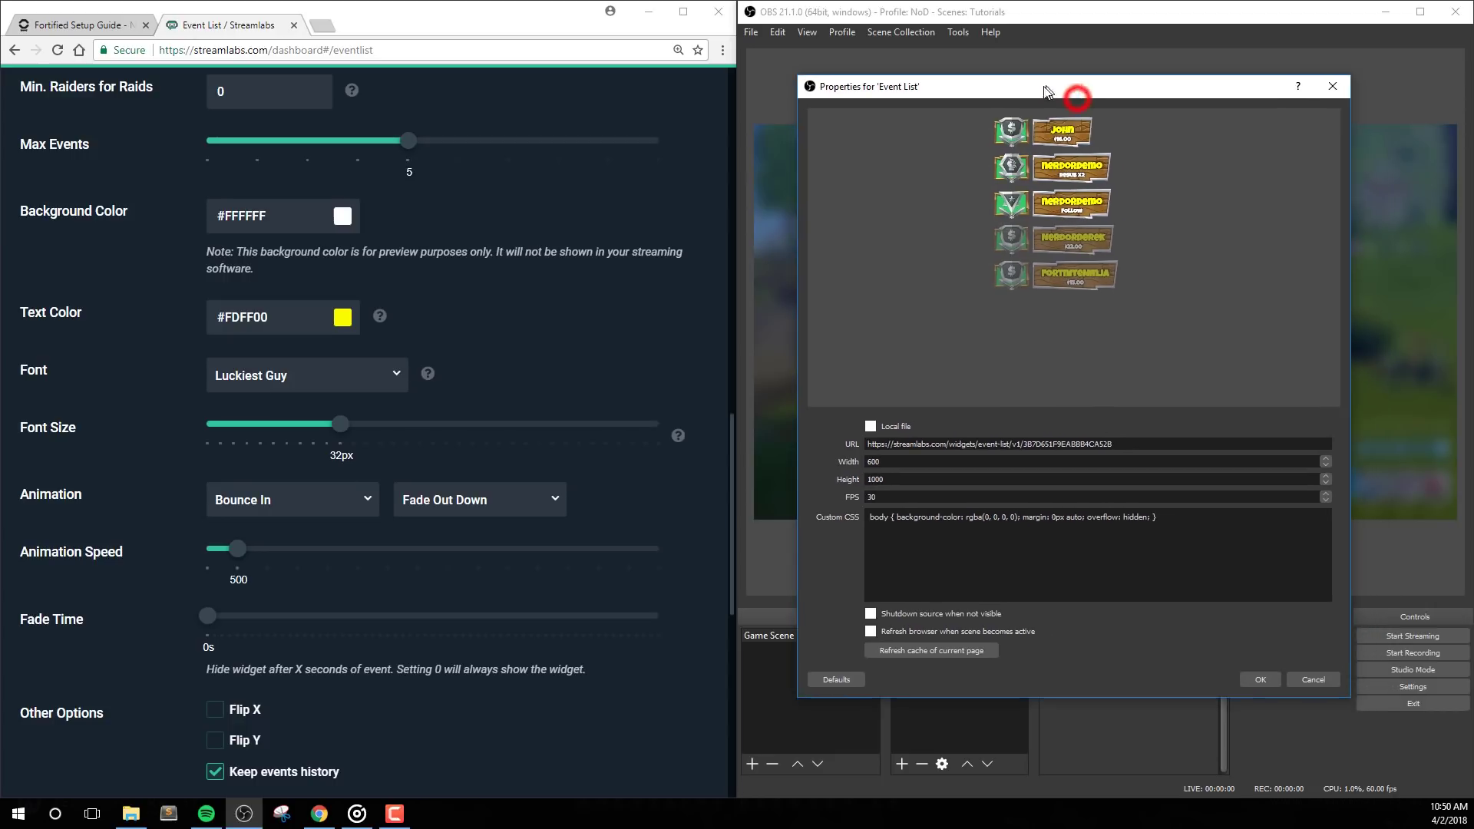
left_click(932, 650)
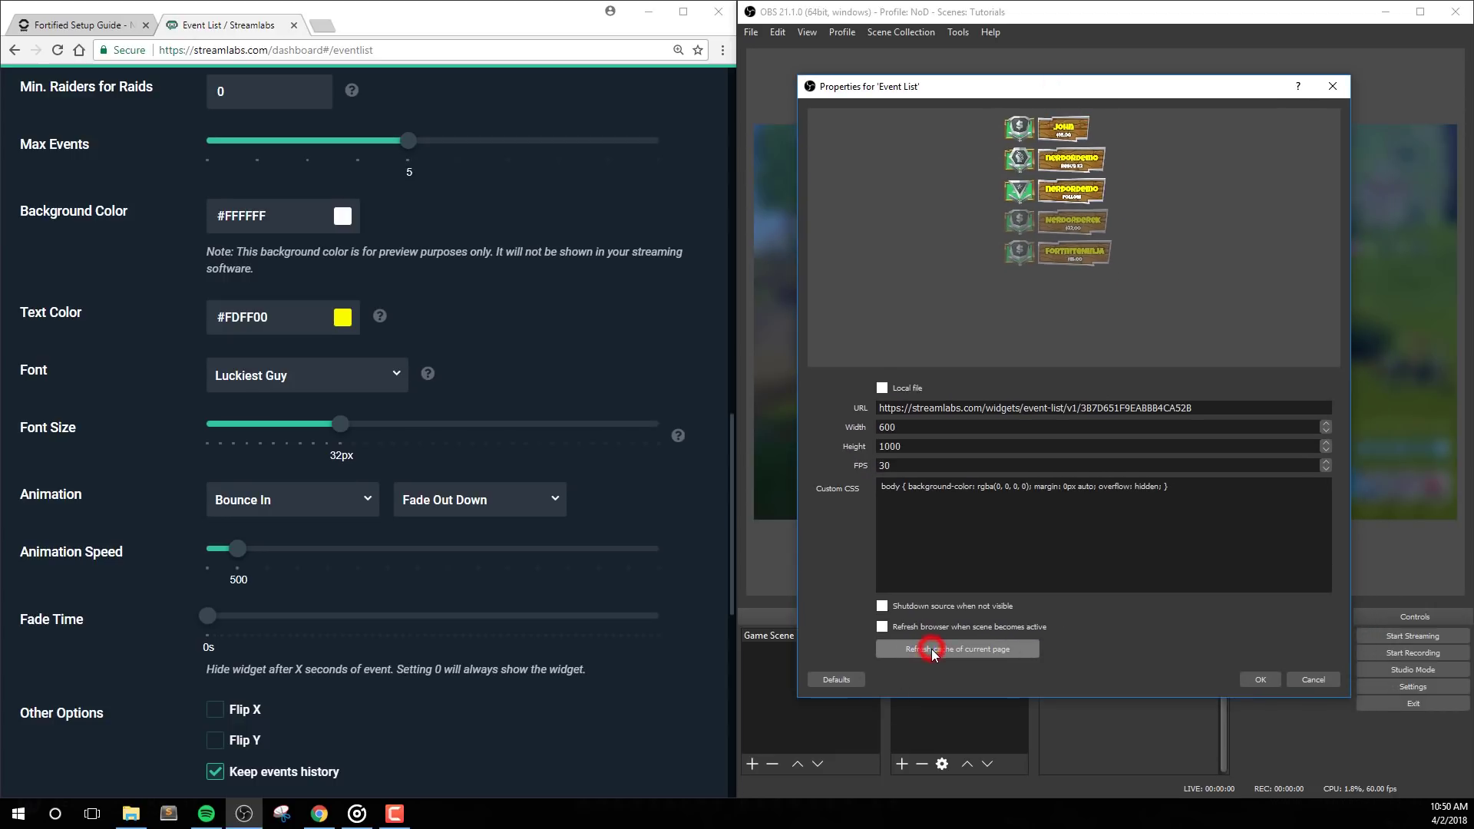
left_click(1259, 677)
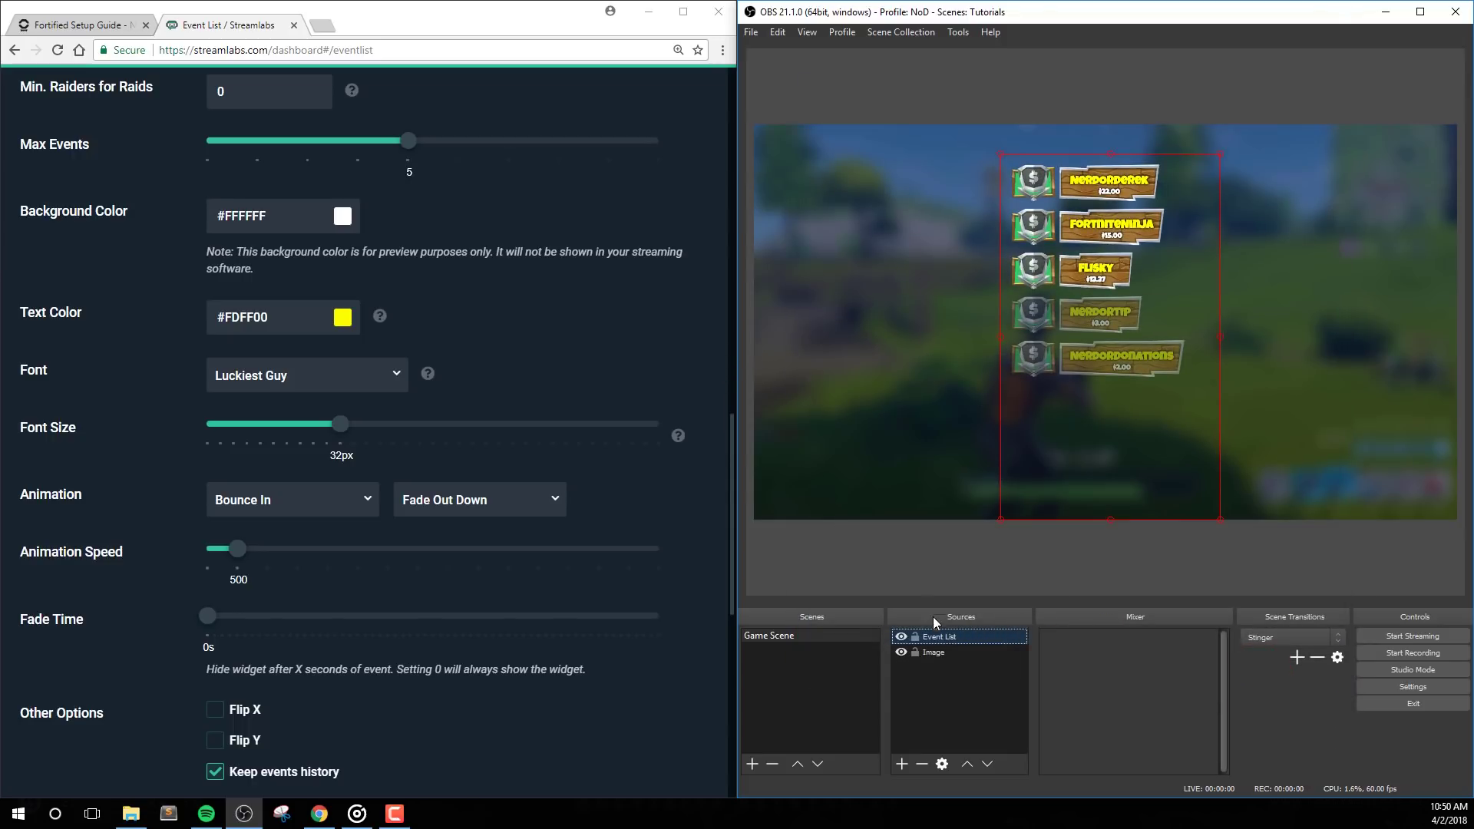
double_click(943, 638)
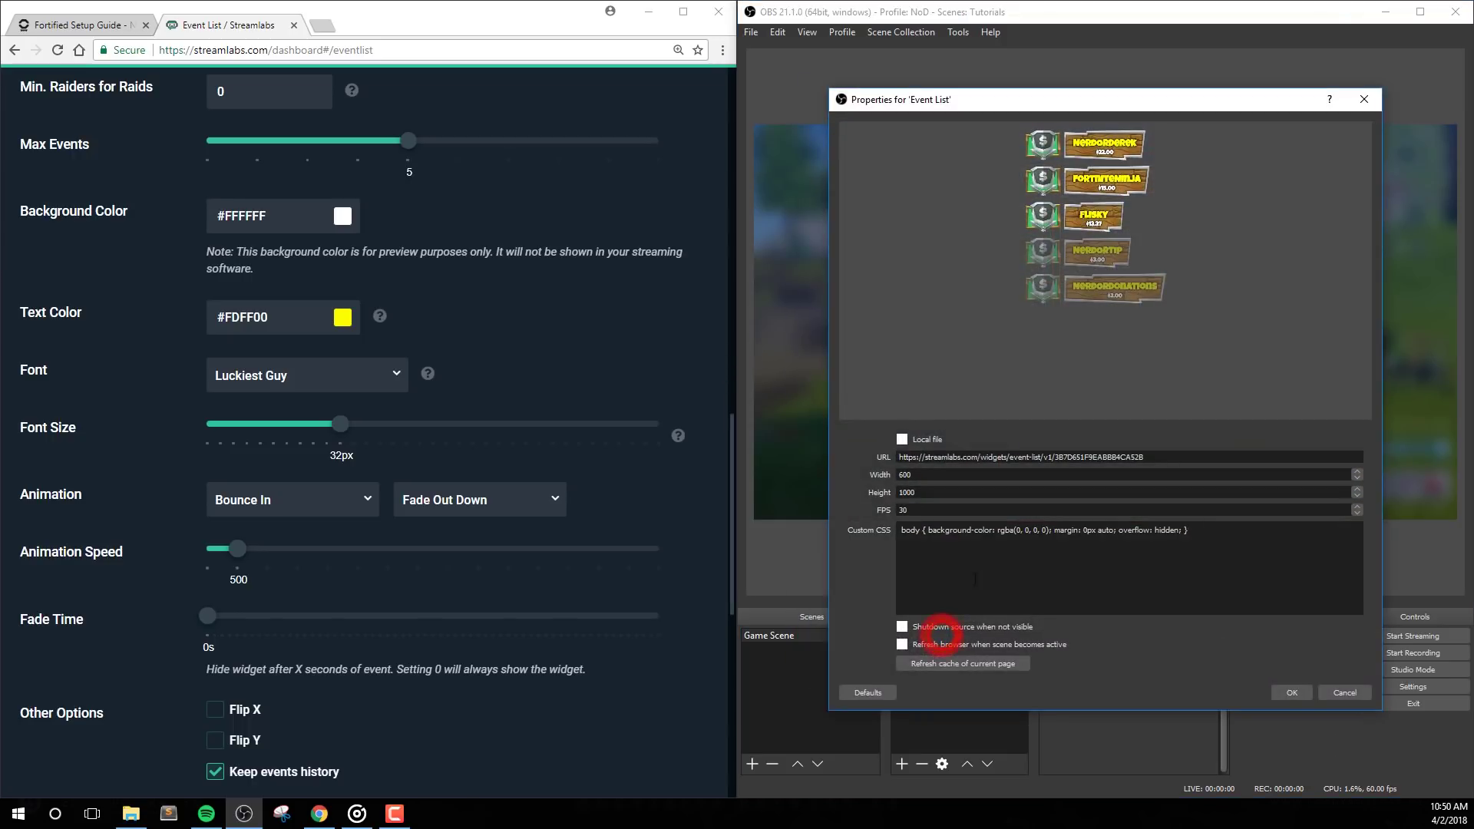
left_click(966, 667)
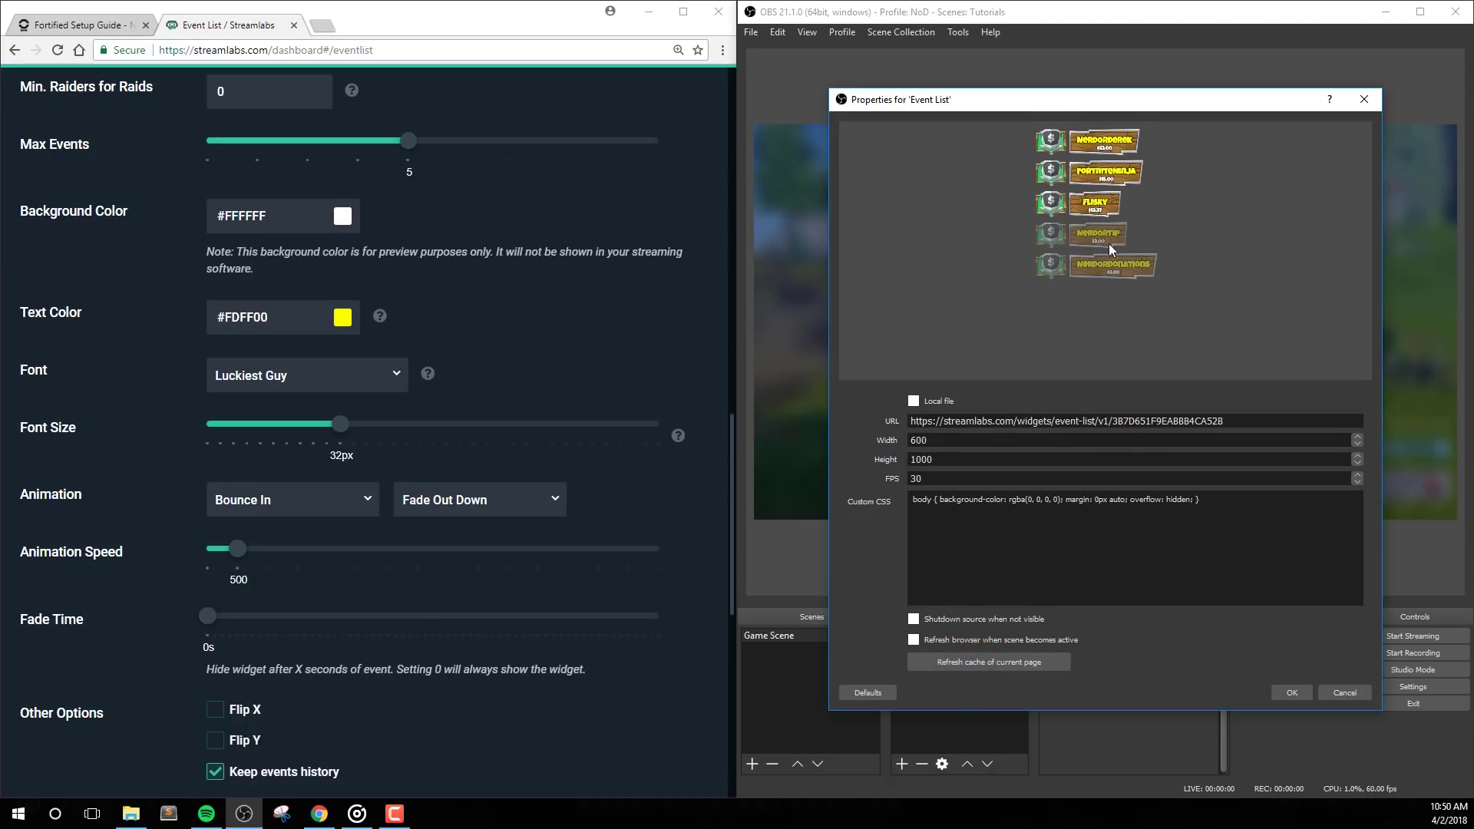
left_click(1286, 692)
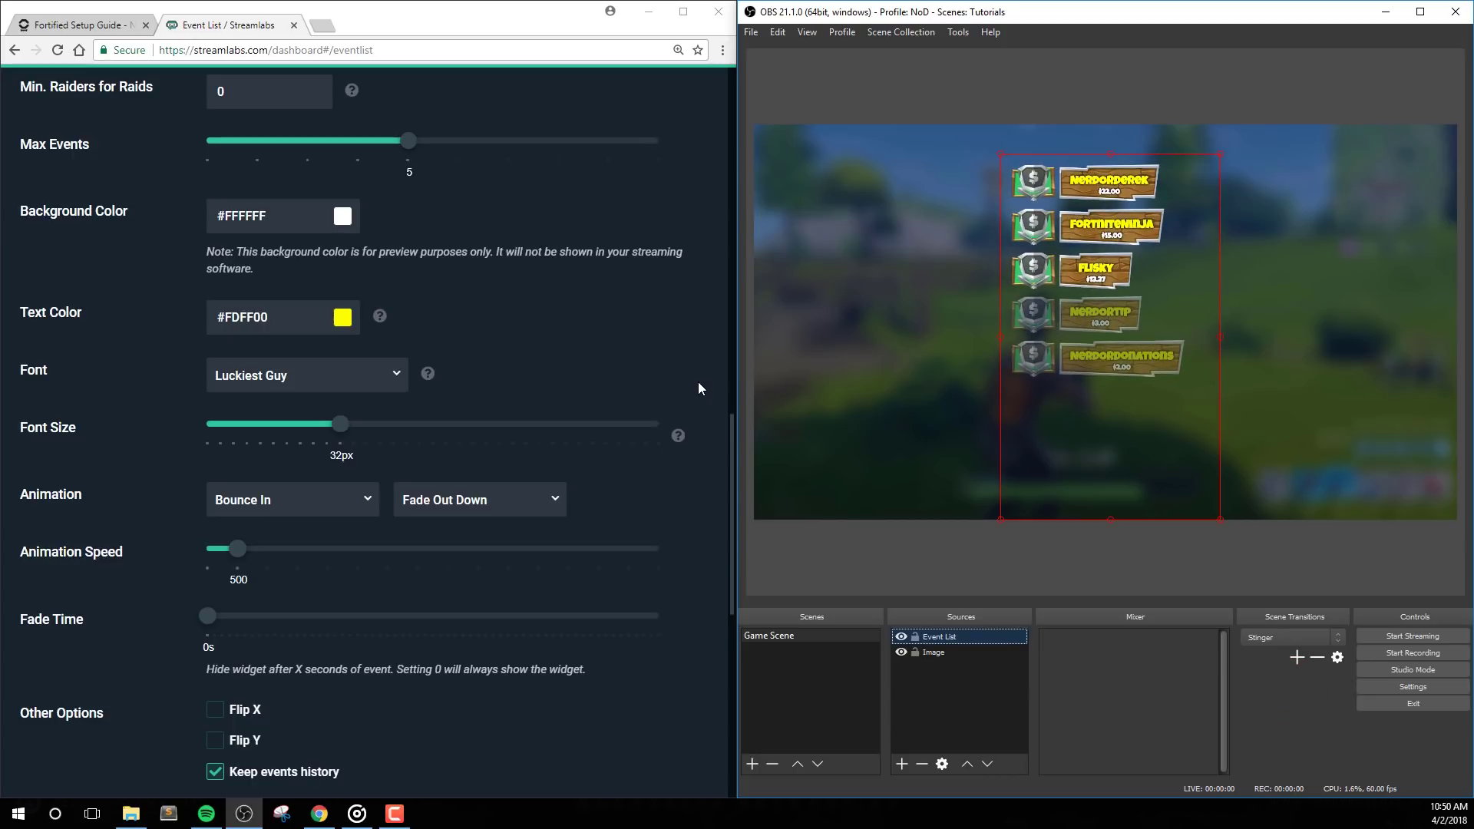
left_click(698, 380)
scroll(697, 385, "up", 4)
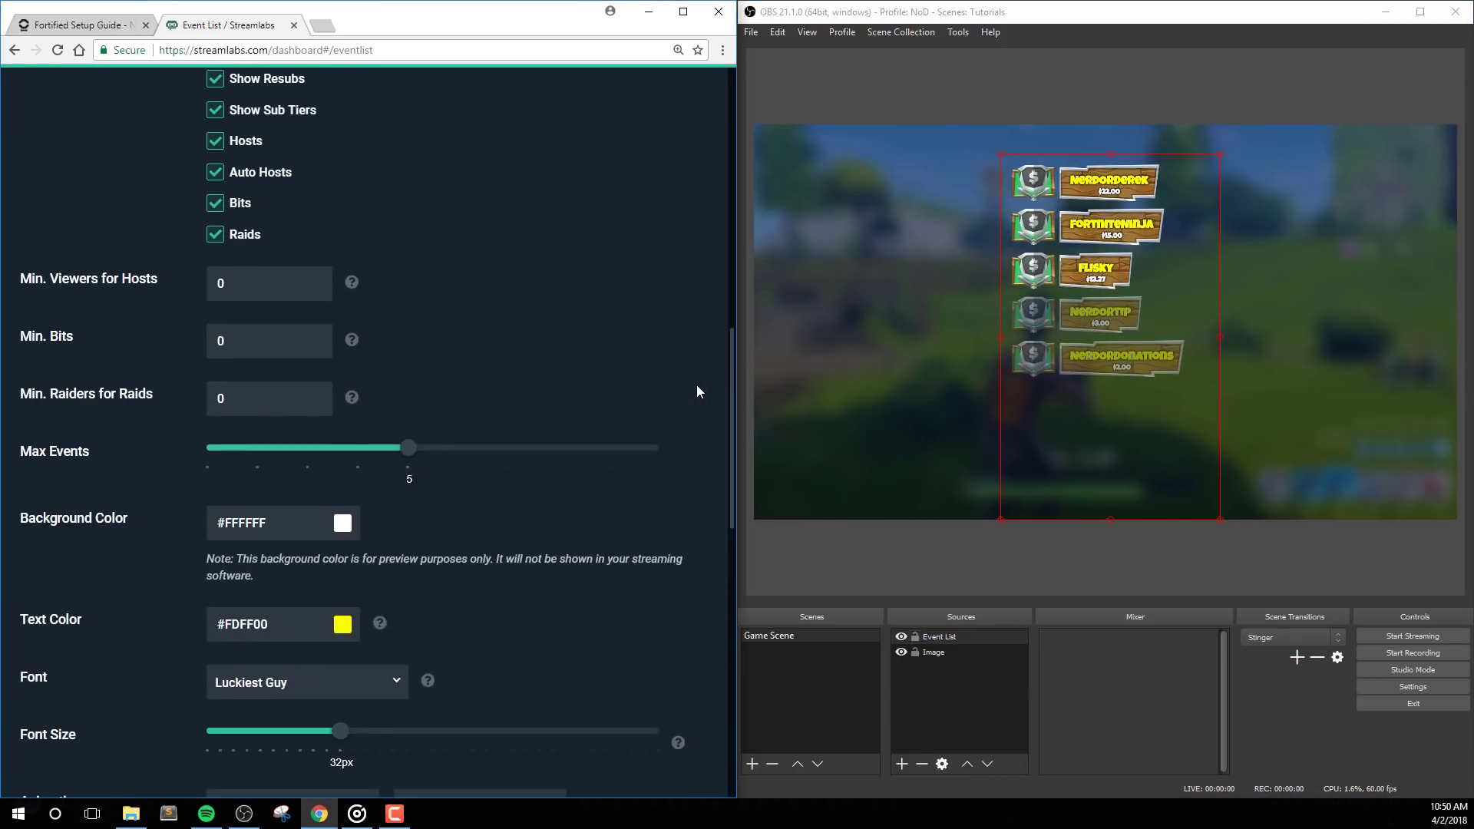
scroll(681, 379, "up", 5)
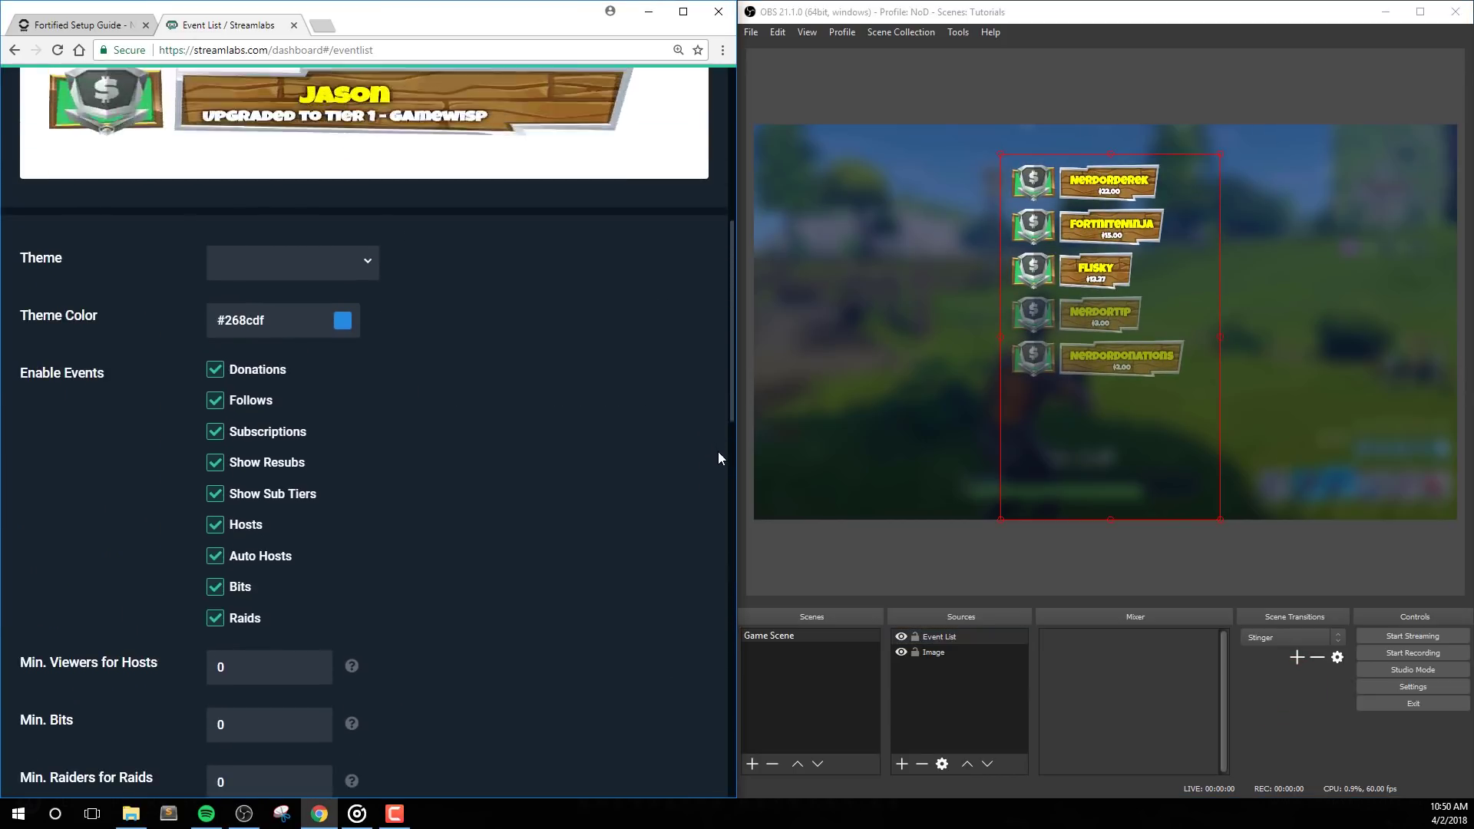
scroll(719, 453, "up", 2)
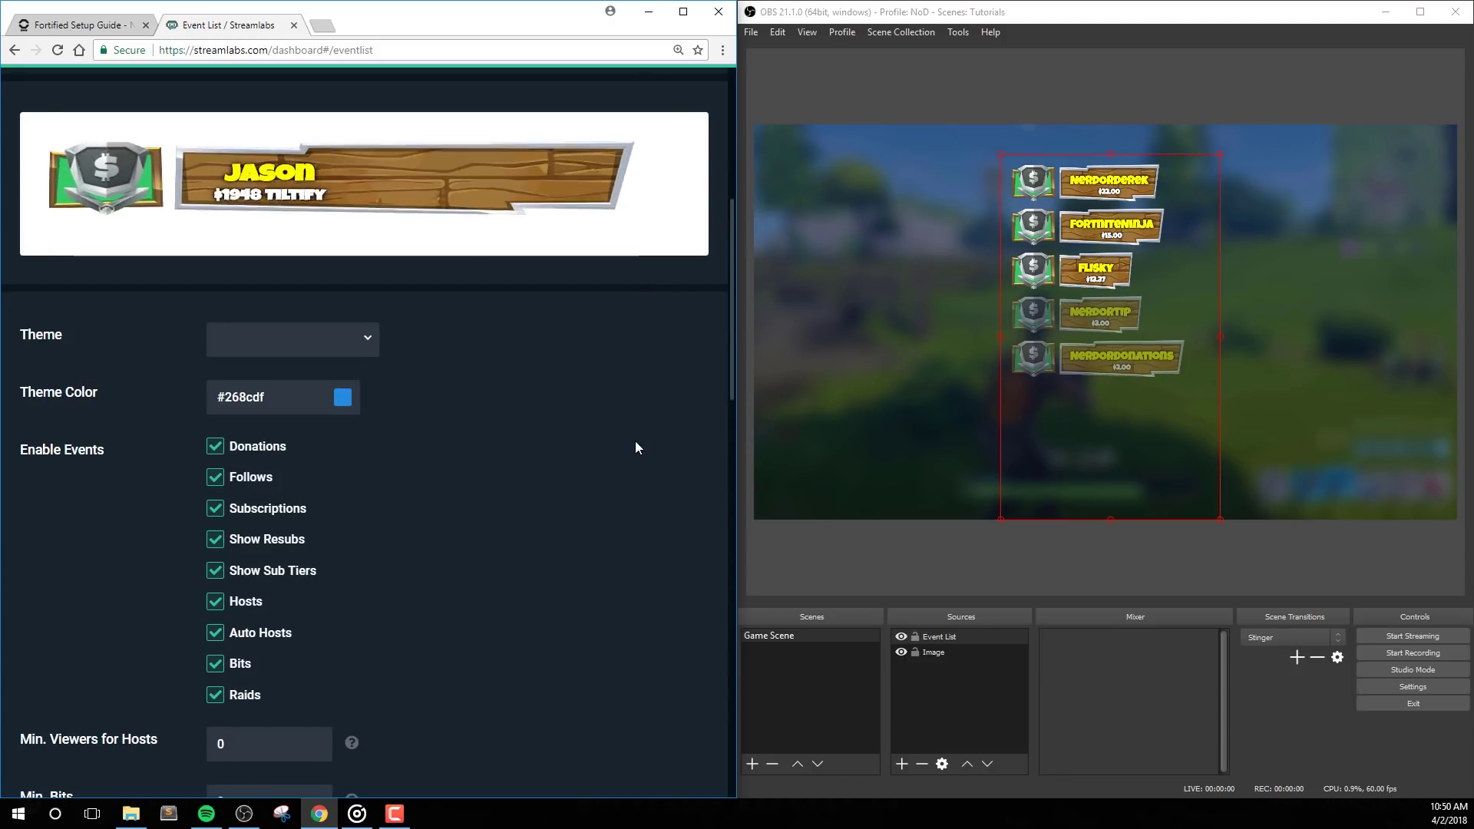
scroll(635, 442, "down", 2)
scroll(635, 448, "down", 1)
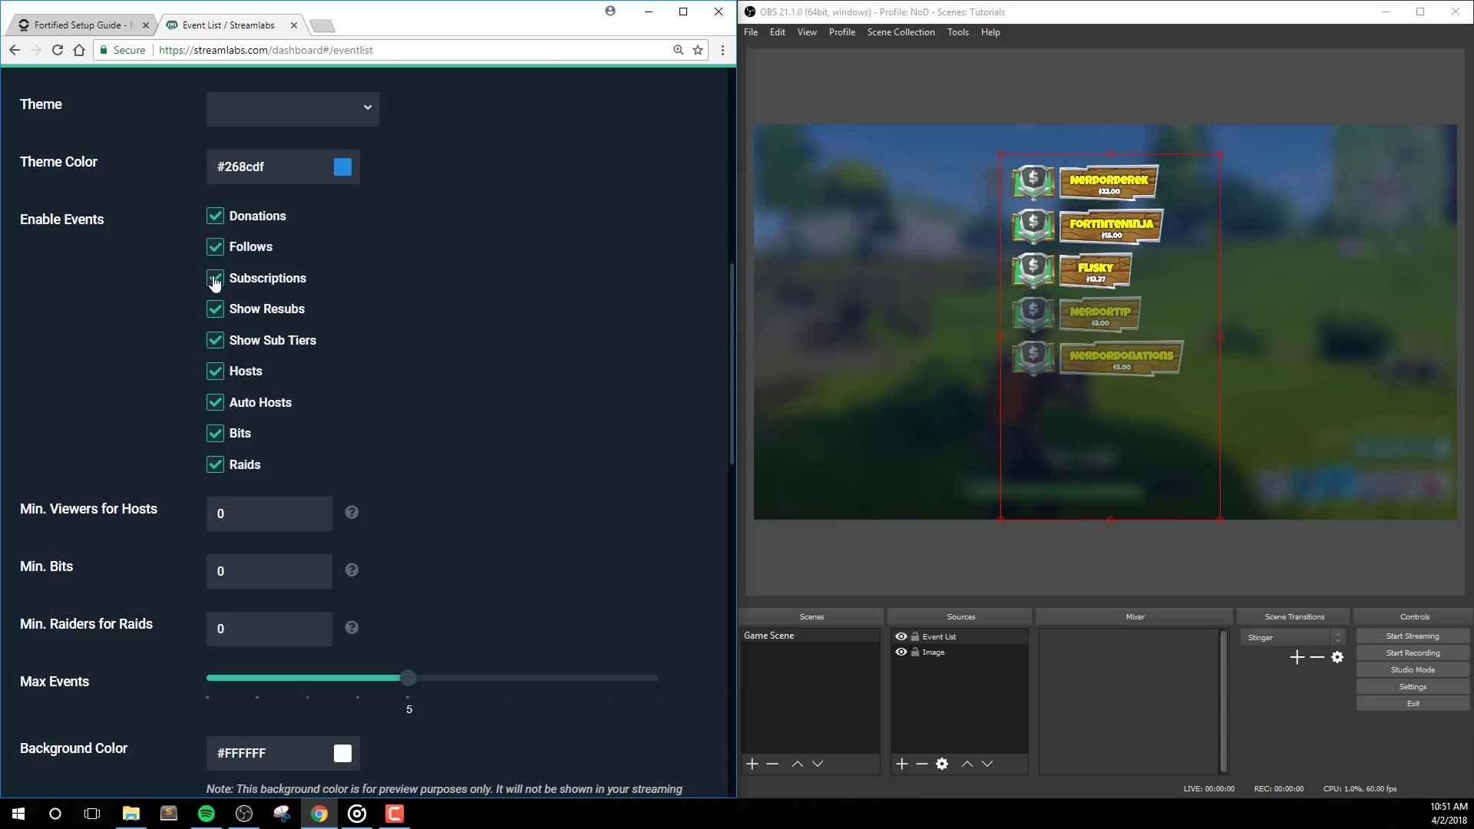
scroll(149, 415, "down", 2)
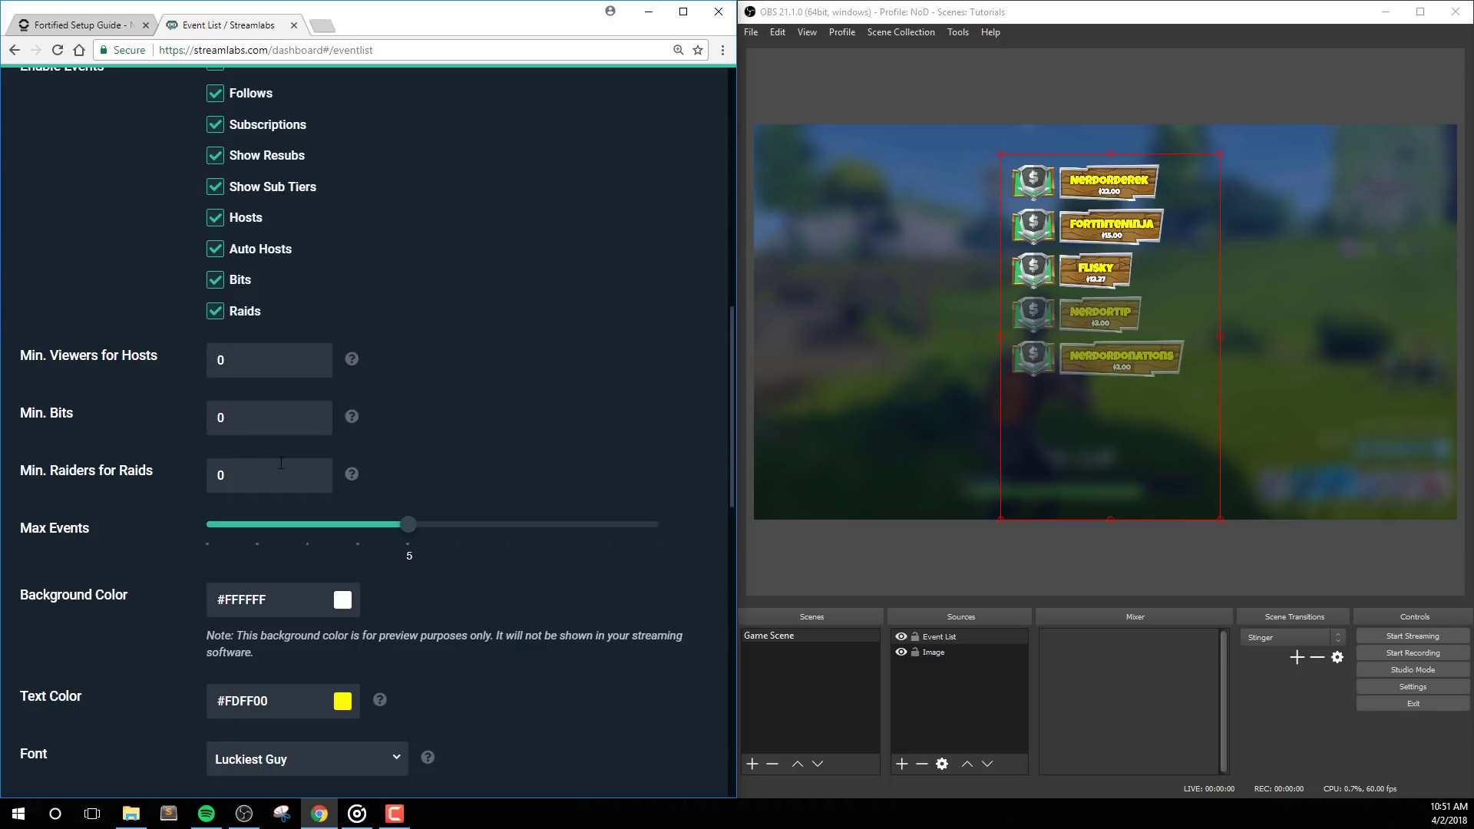
left_click_drag(470, 531, 417, 535)
scroll(607, 577, "down", 2)
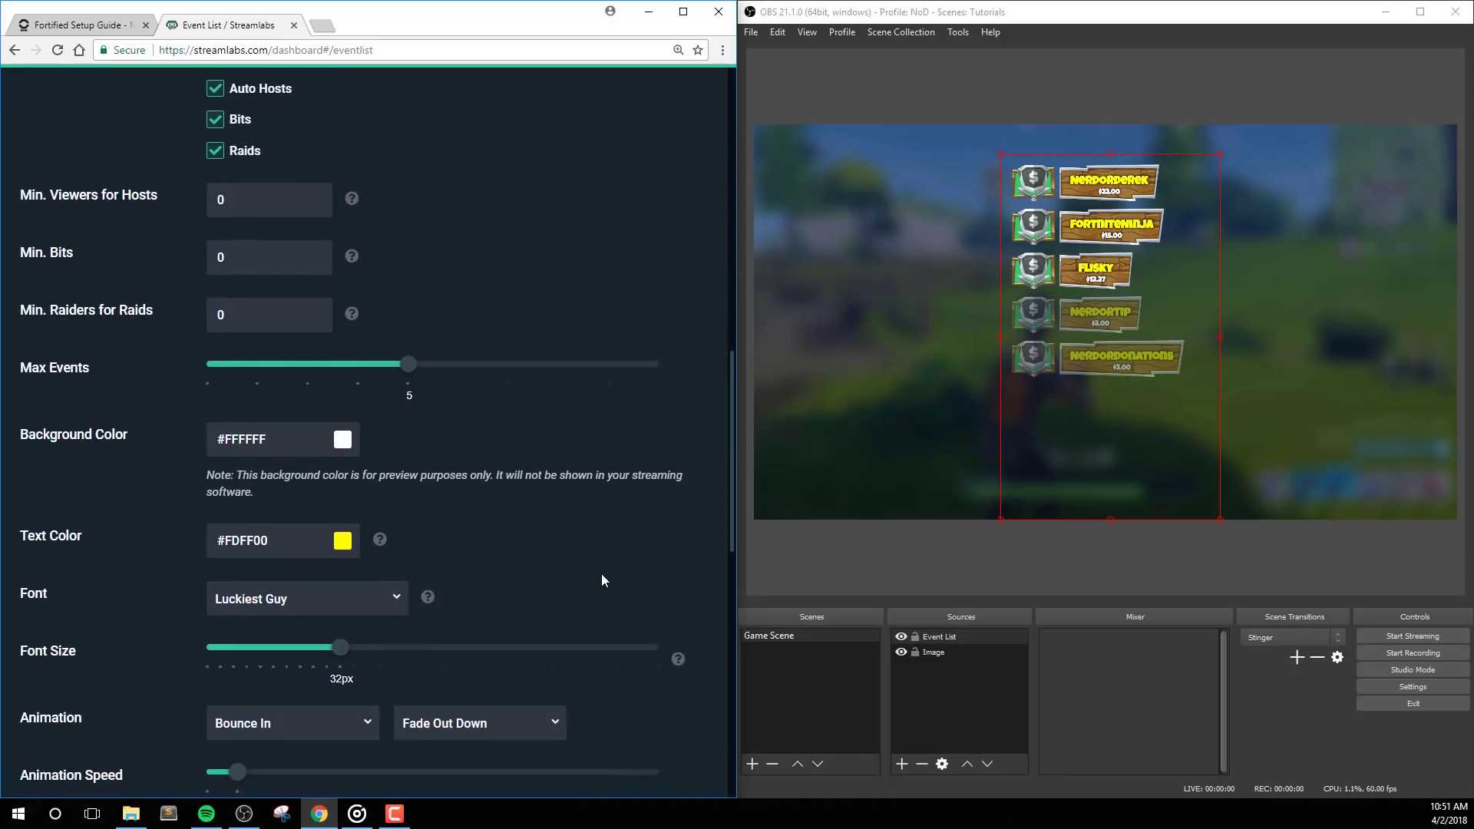
scroll(601, 580, "down", 1)
- Check the background colour chooser, leaving the background colour unchanged
left_click(342, 372)
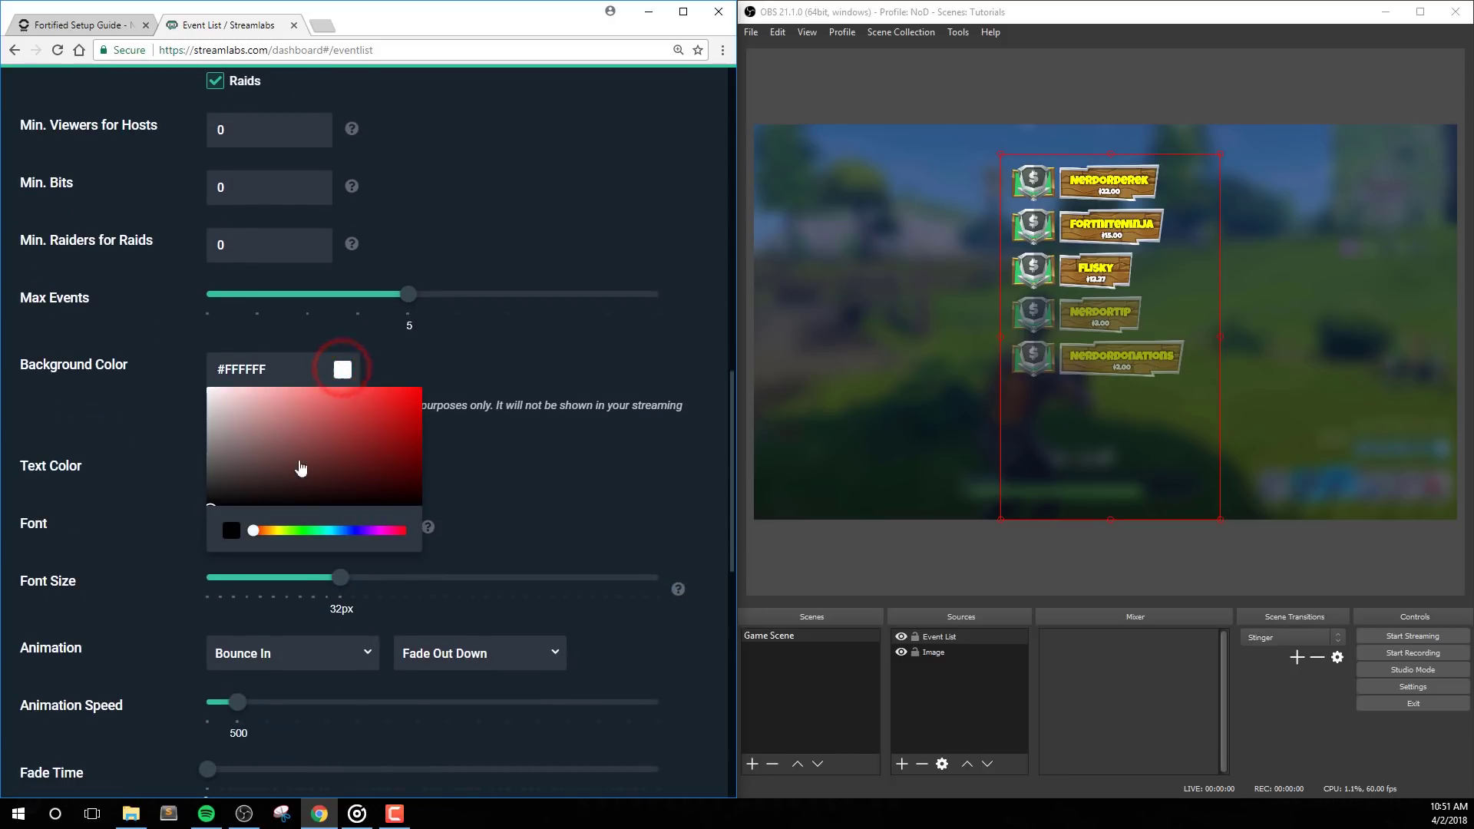
left_click(630, 433)
scroll(625, 492, "up", 6)
scroll(623, 500, "up", 5)
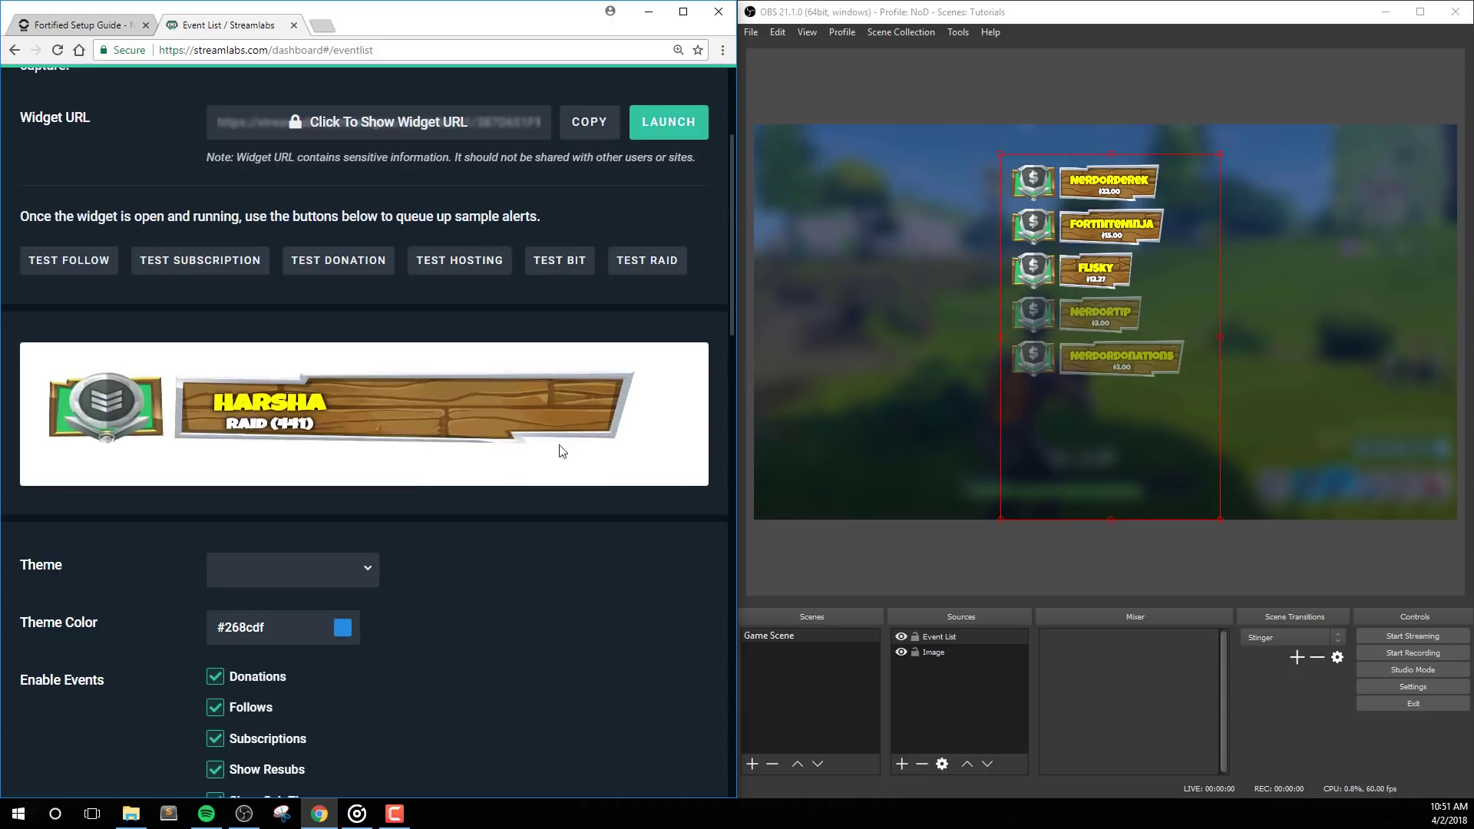
scroll(630, 510, "down", 13)
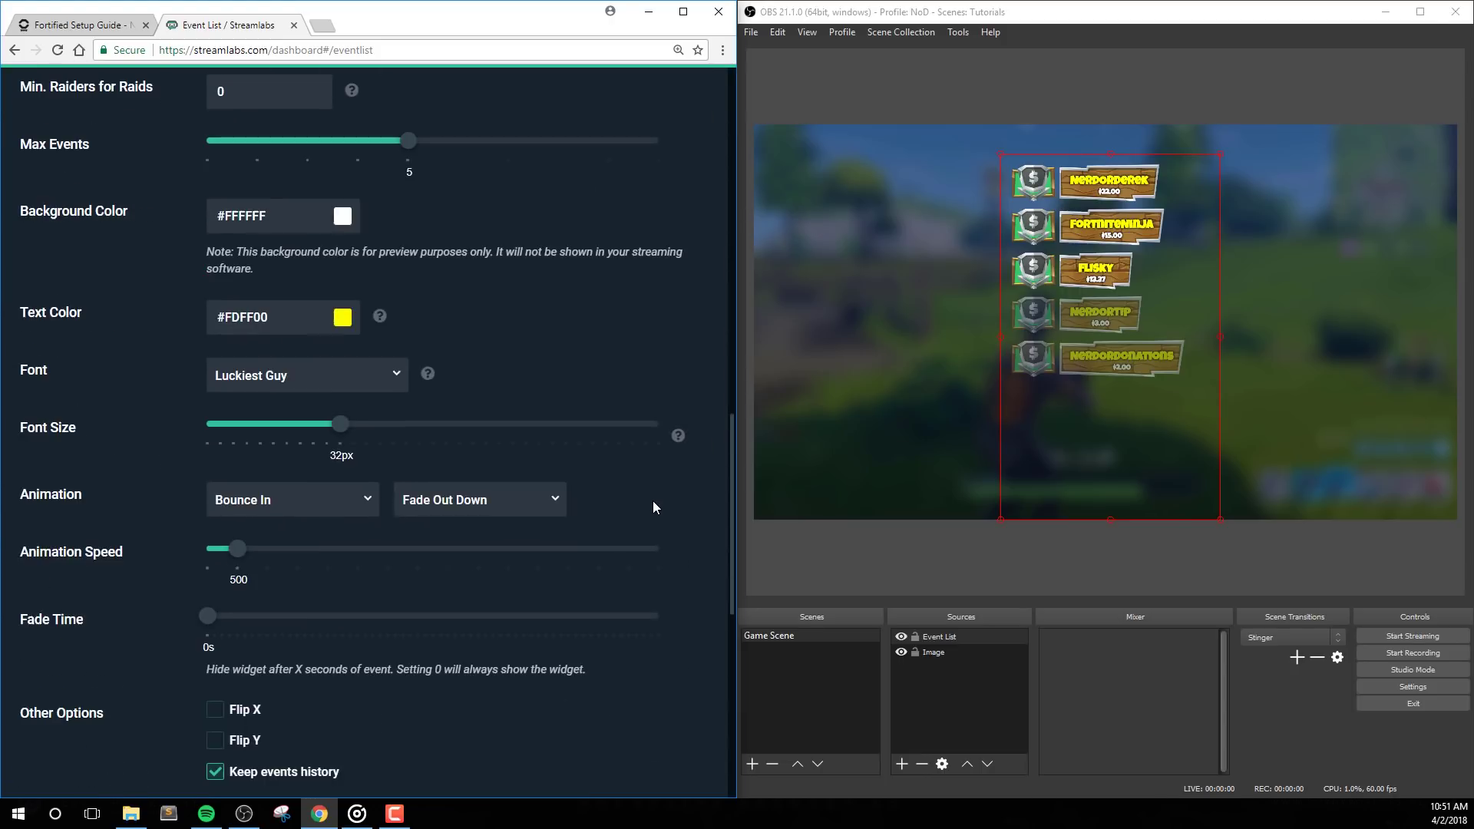
scroll(614, 500, "down", 1)
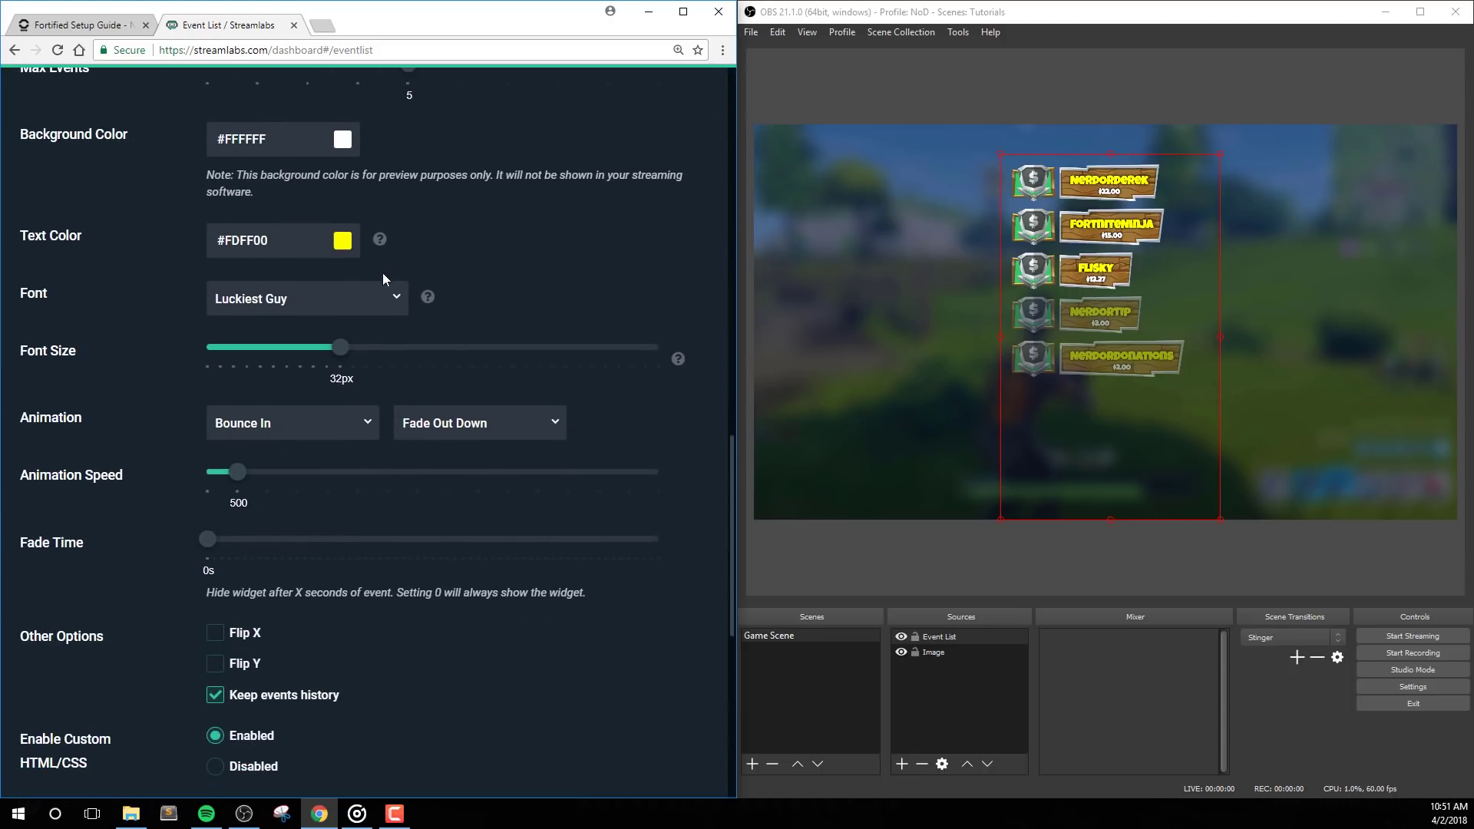
- Change the text colour to cyan #00EBFF and keep Luckiest Guy as the font
left_click(343, 241)
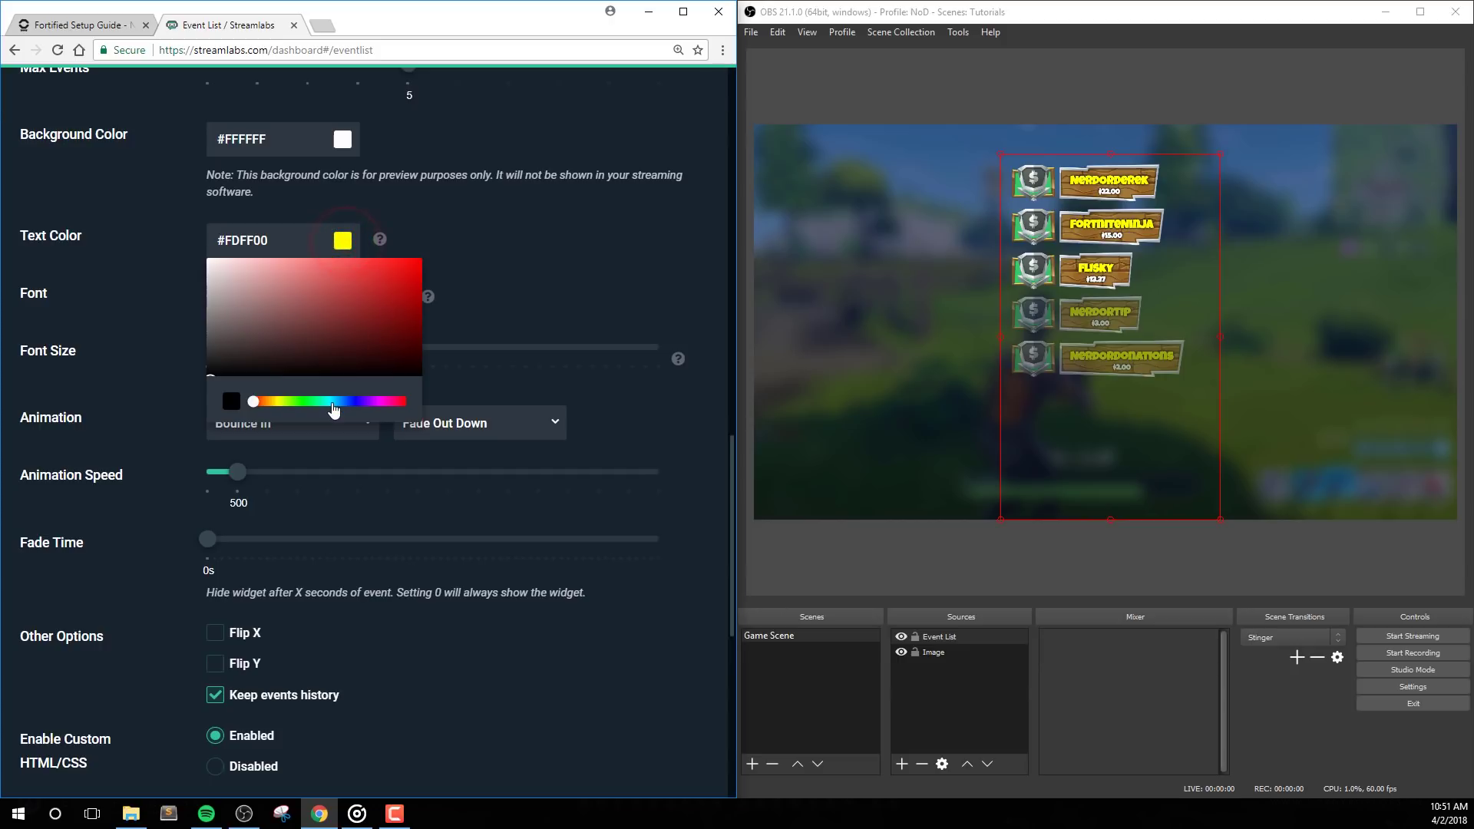
left_click(331, 403)
left_click(398, 292)
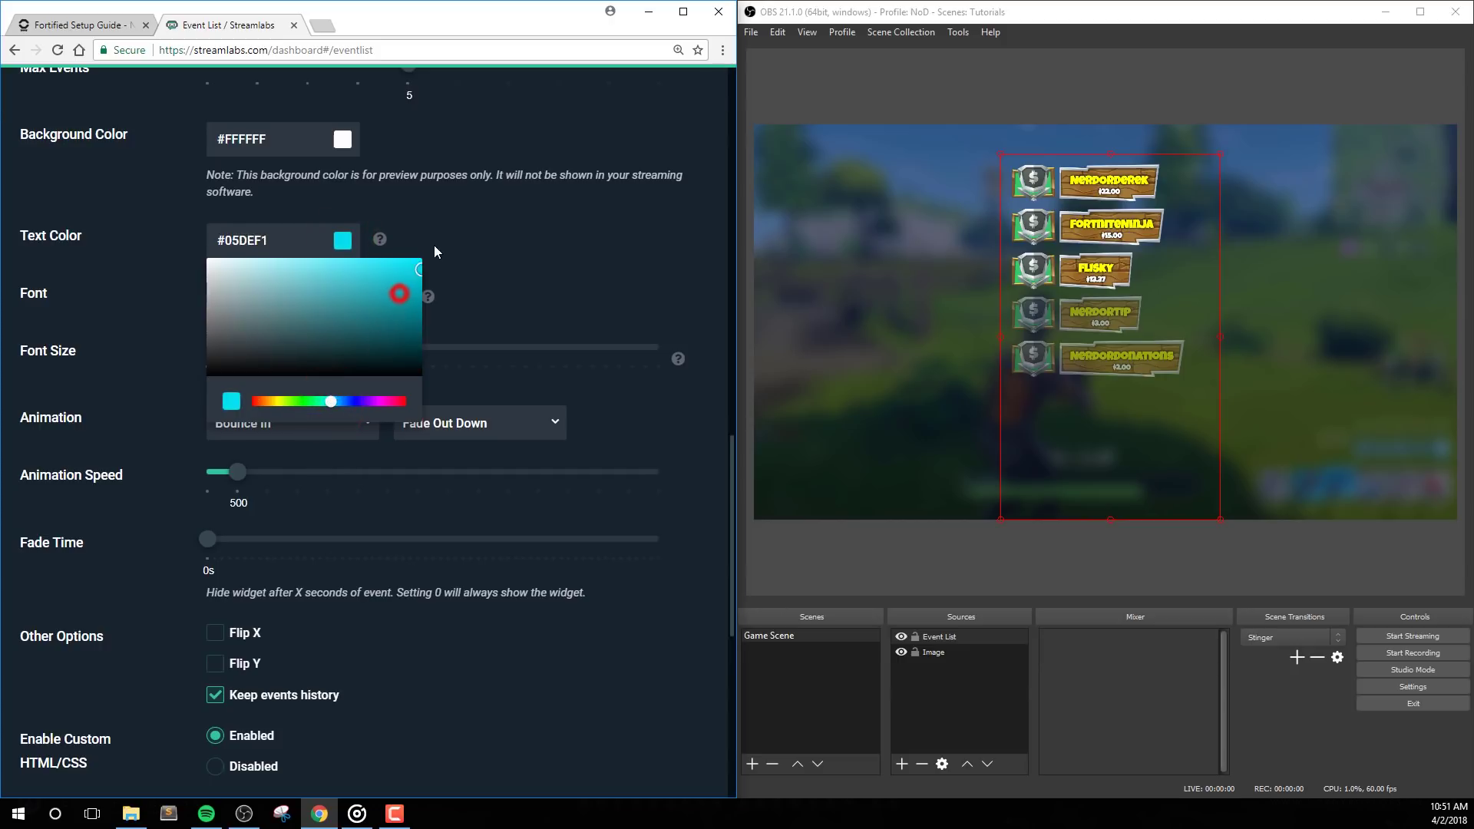
left_click(590, 271)
left_click(304, 296)
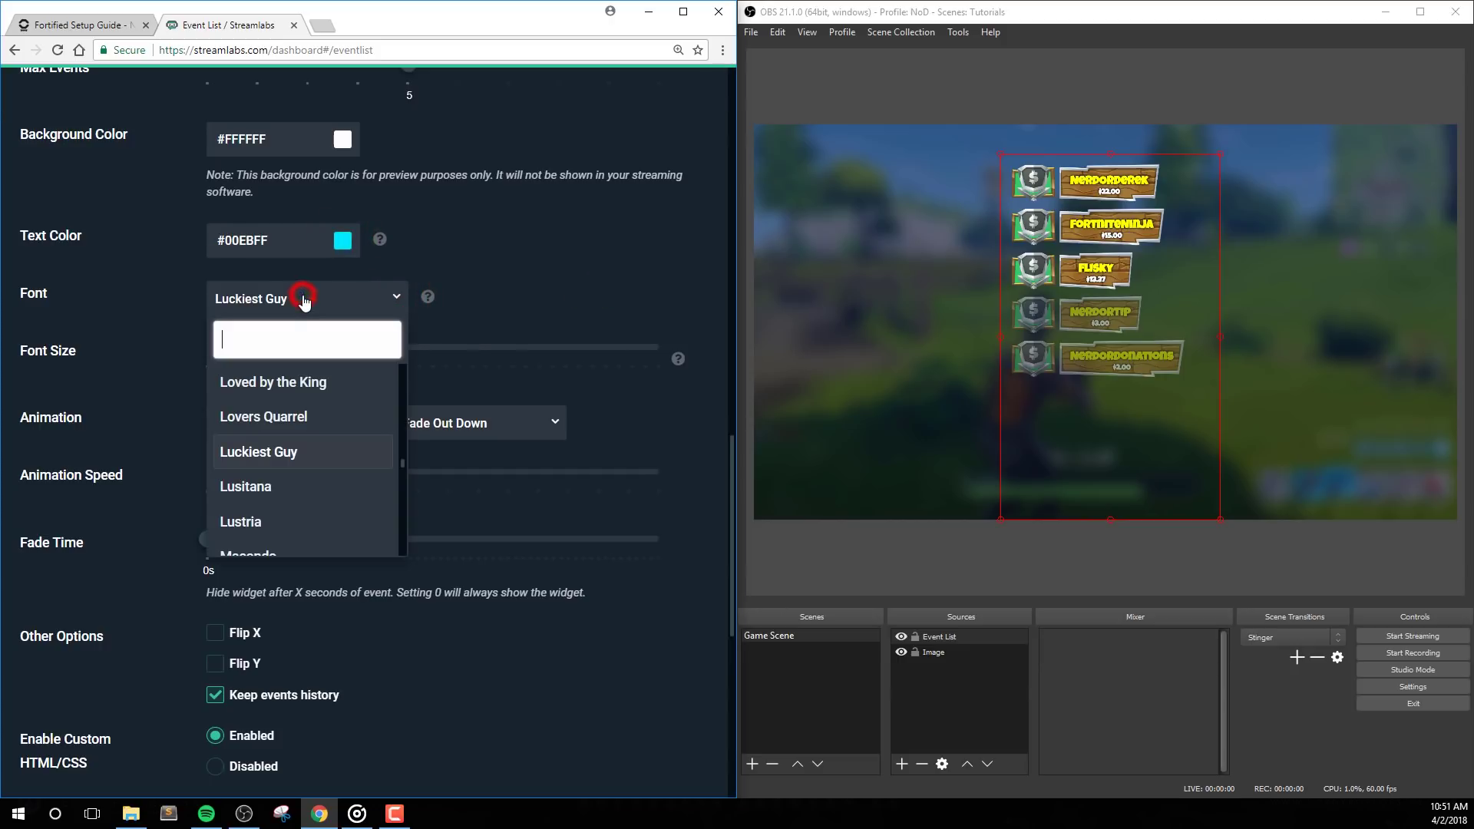
left_click(310, 453)
scroll(289, 370, "down", 1)
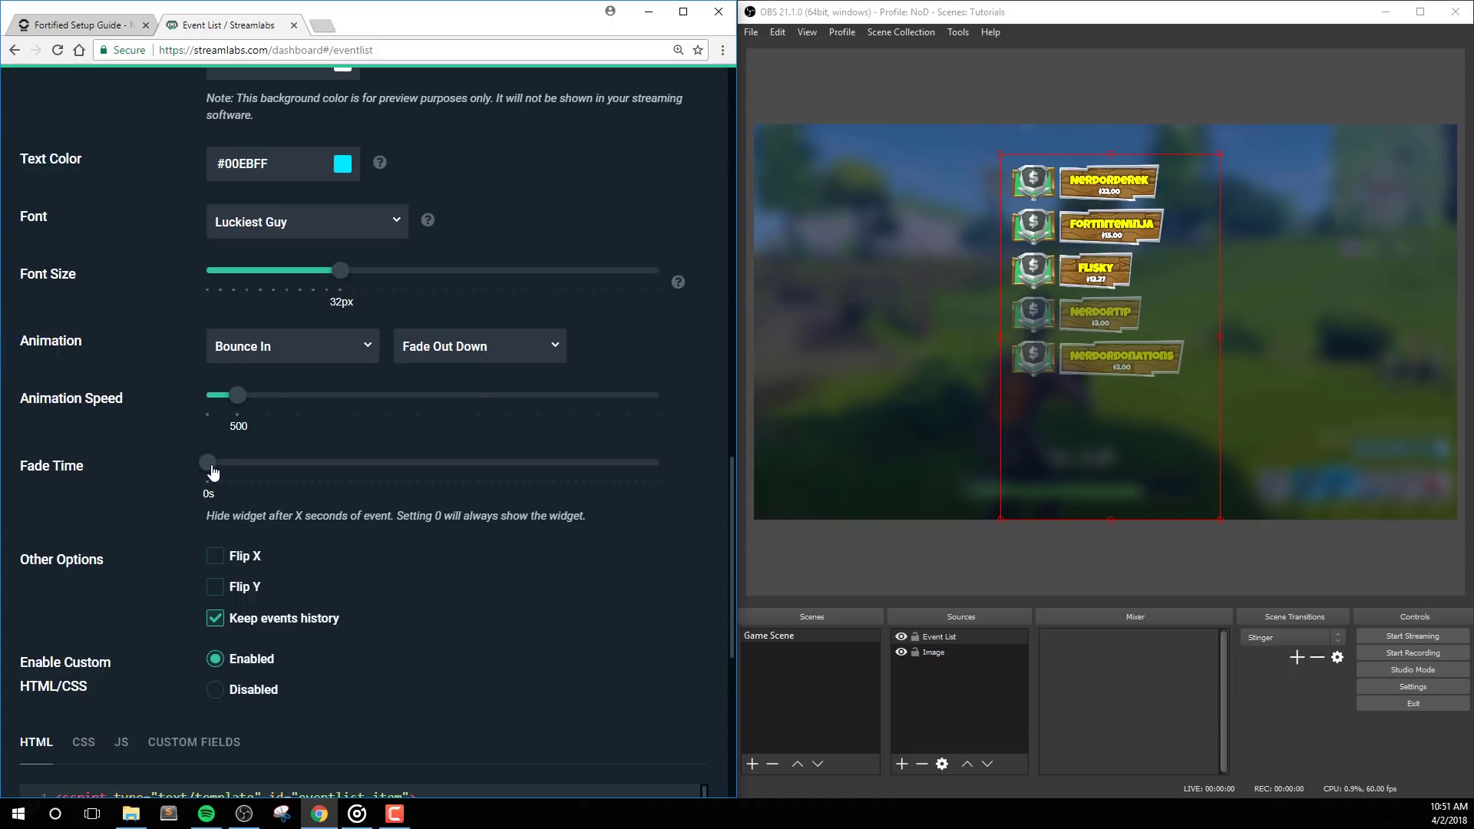
- Try a 15-second fade time, then return Fade Time to 0s
left_click_drag(212, 468, 321, 478)
left_click_drag(309, 472, 192, 455)
scroll(173, 518, "down", 1)
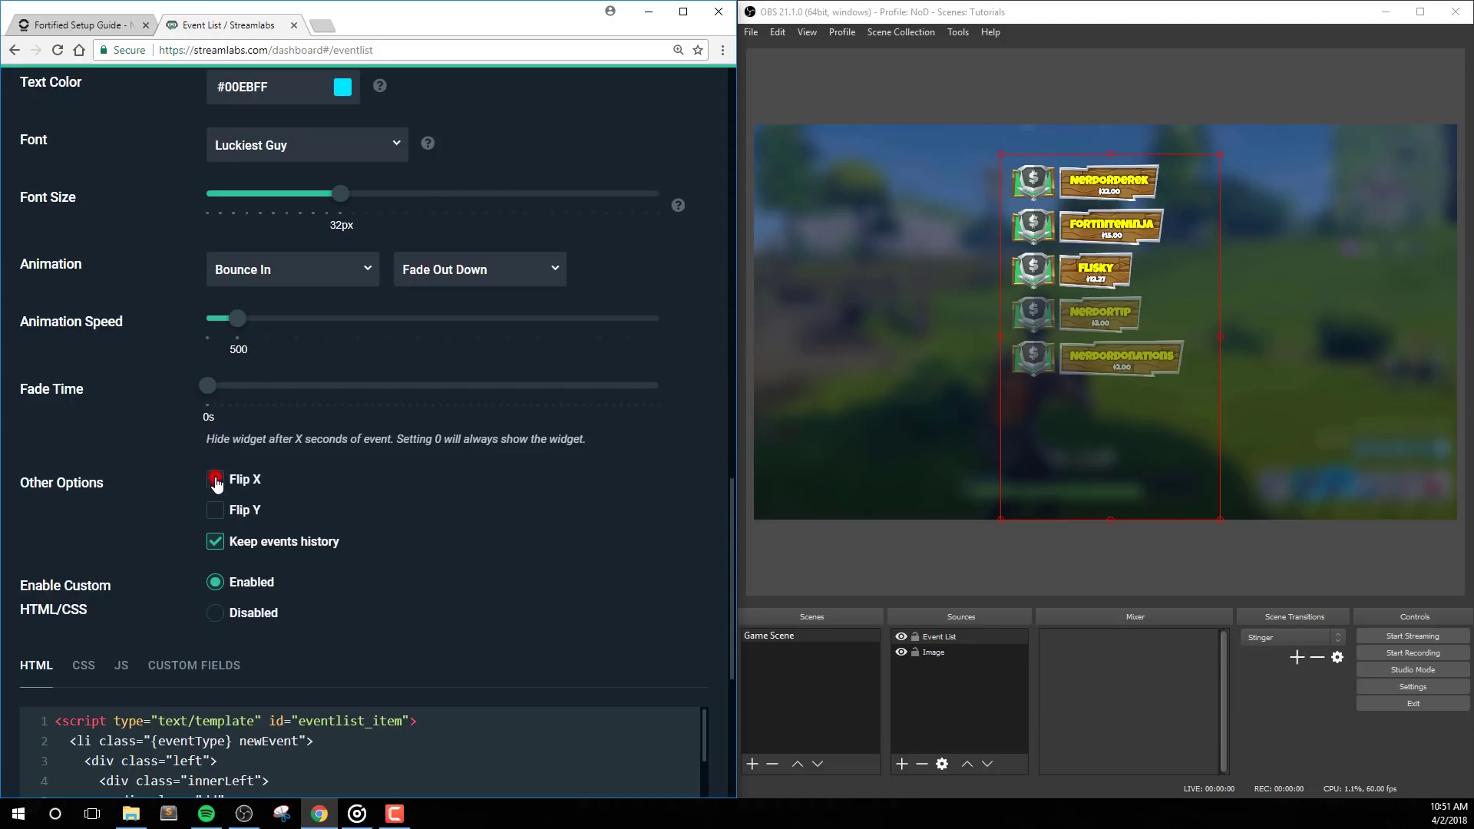
- Enable Flip Y and Flip X under Other Options and save the event list settings
left_click(216, 481)
left_click(216, 512)
left_click(215, 479)
scroll(716, 549, "down", 5)
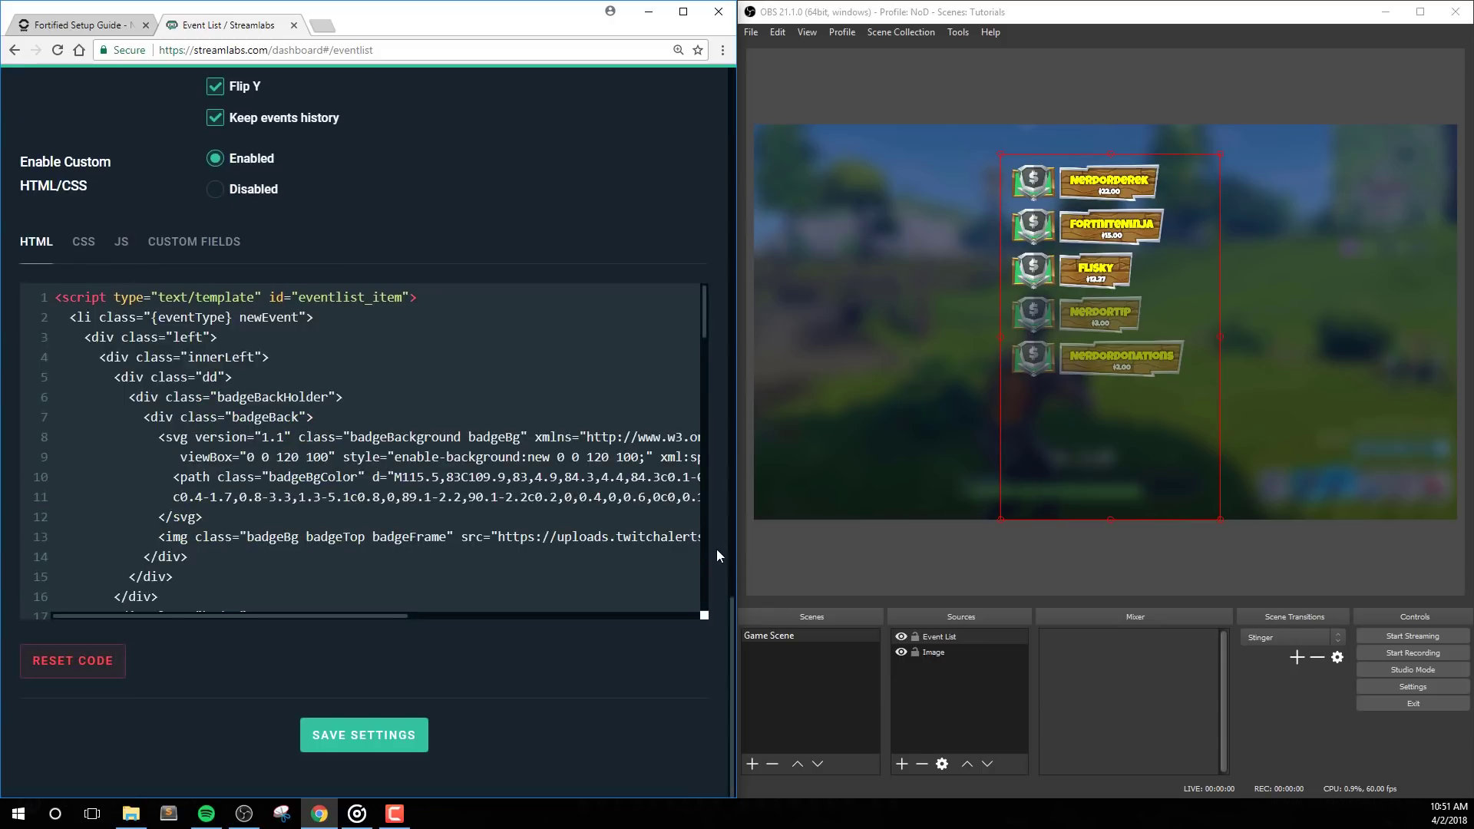
left_click(397, 723)
scroll(363, 229, "up", 2)
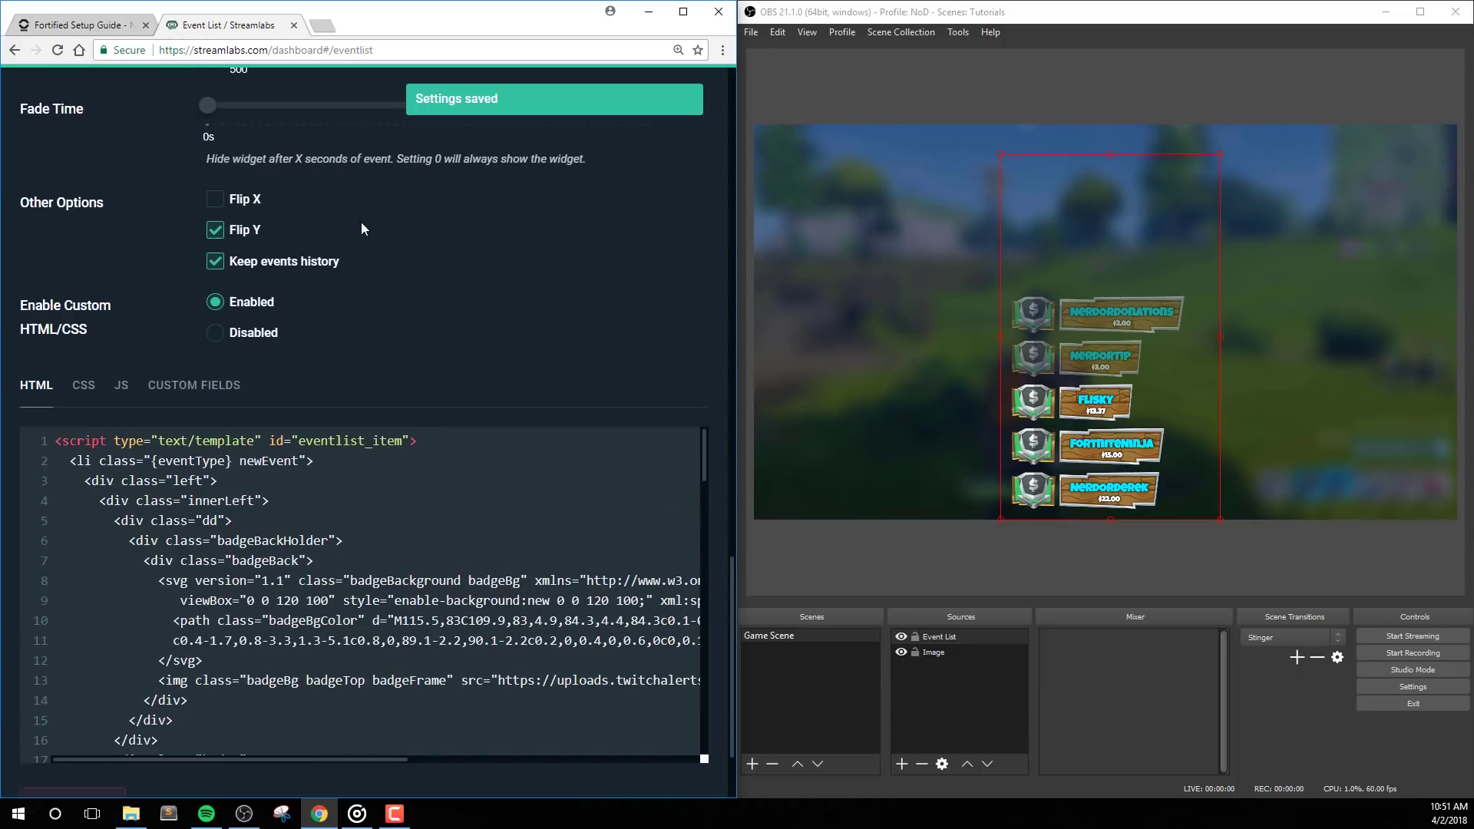
scroll(579, 260, "down", 2)
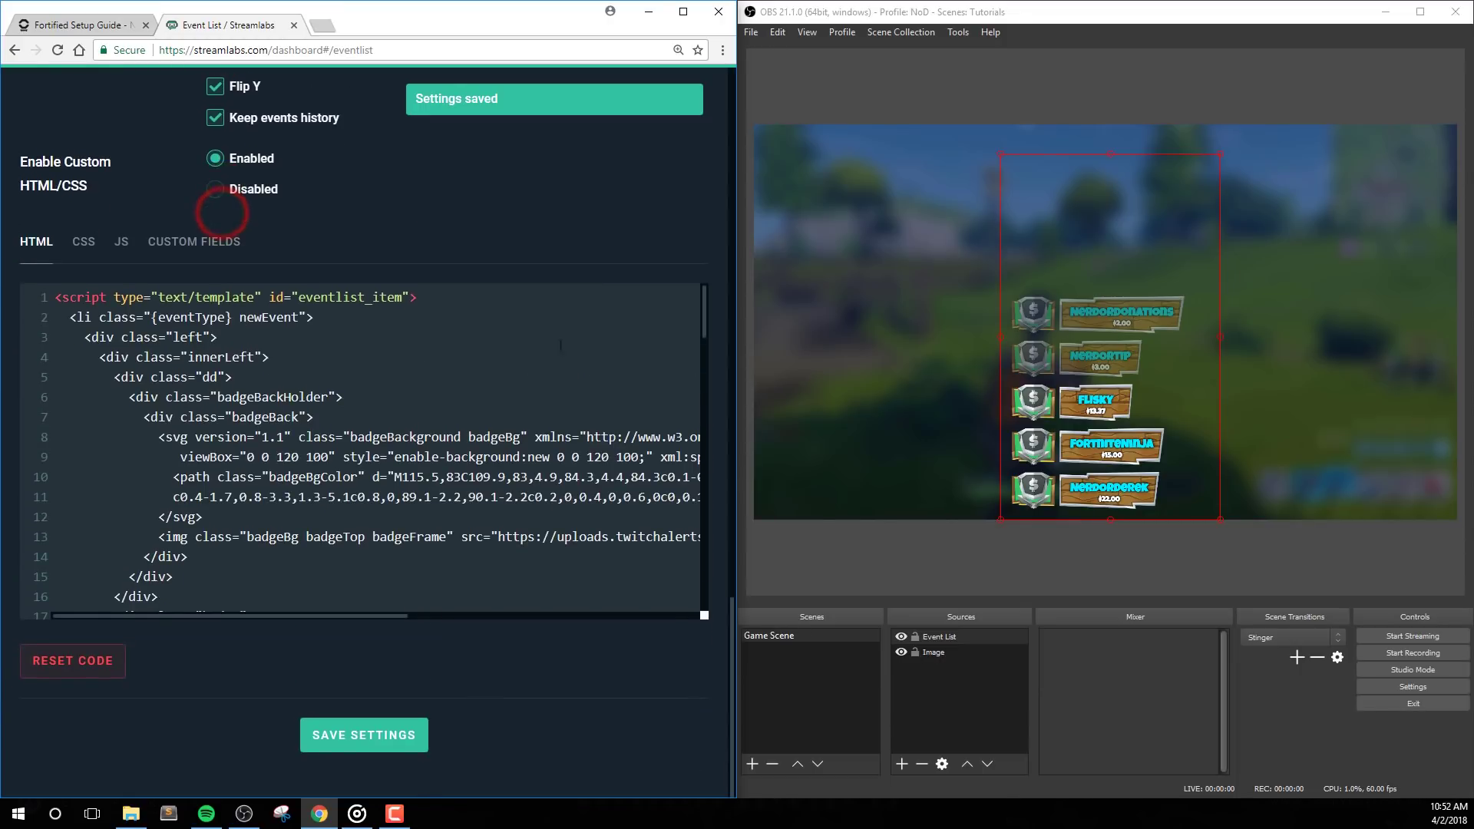
left_click(374, 731)
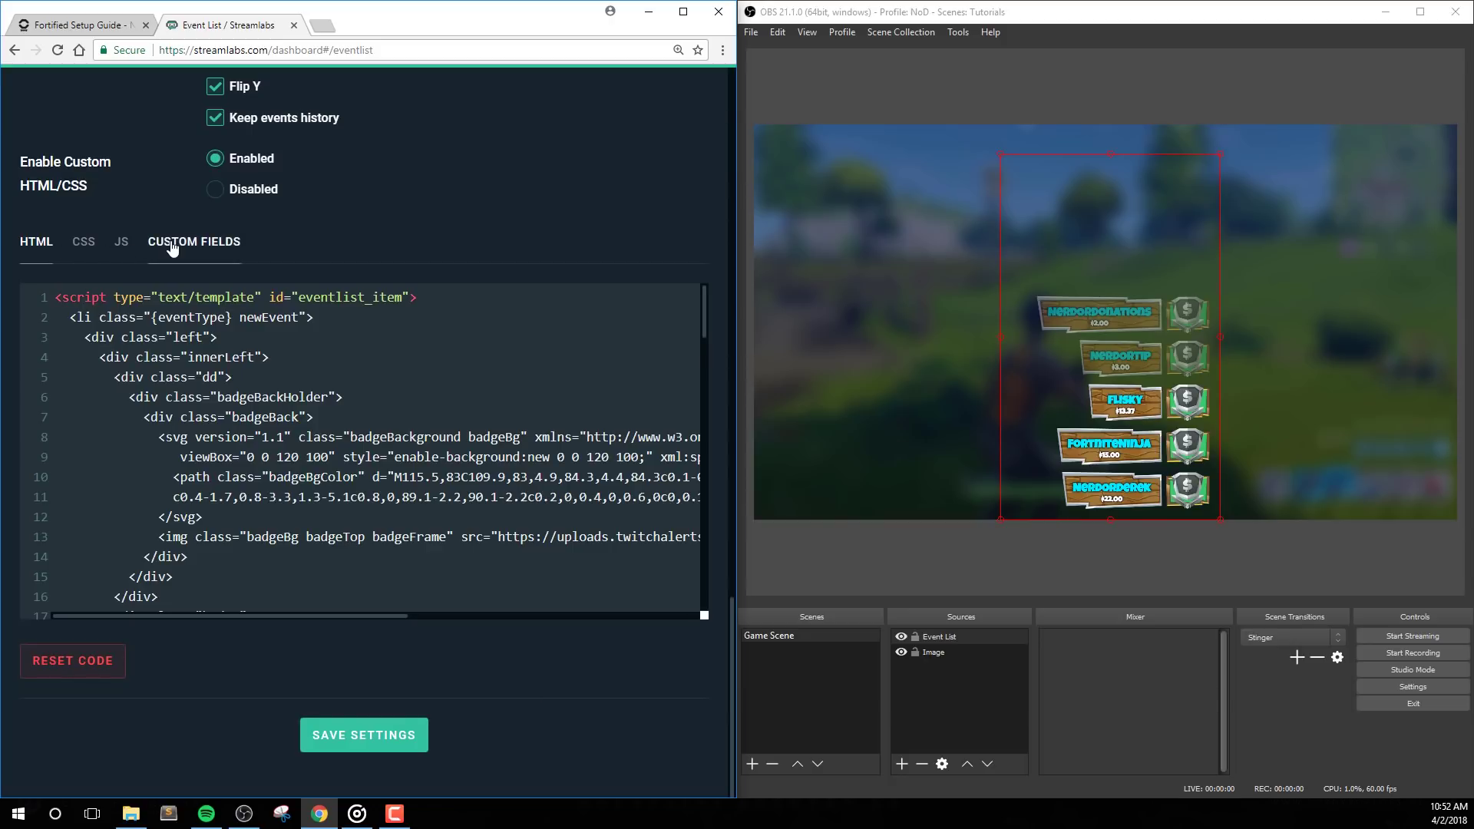
- In Custom Fields, raise Max Events to 7, save, and return to the preview
left_click(211, 242)
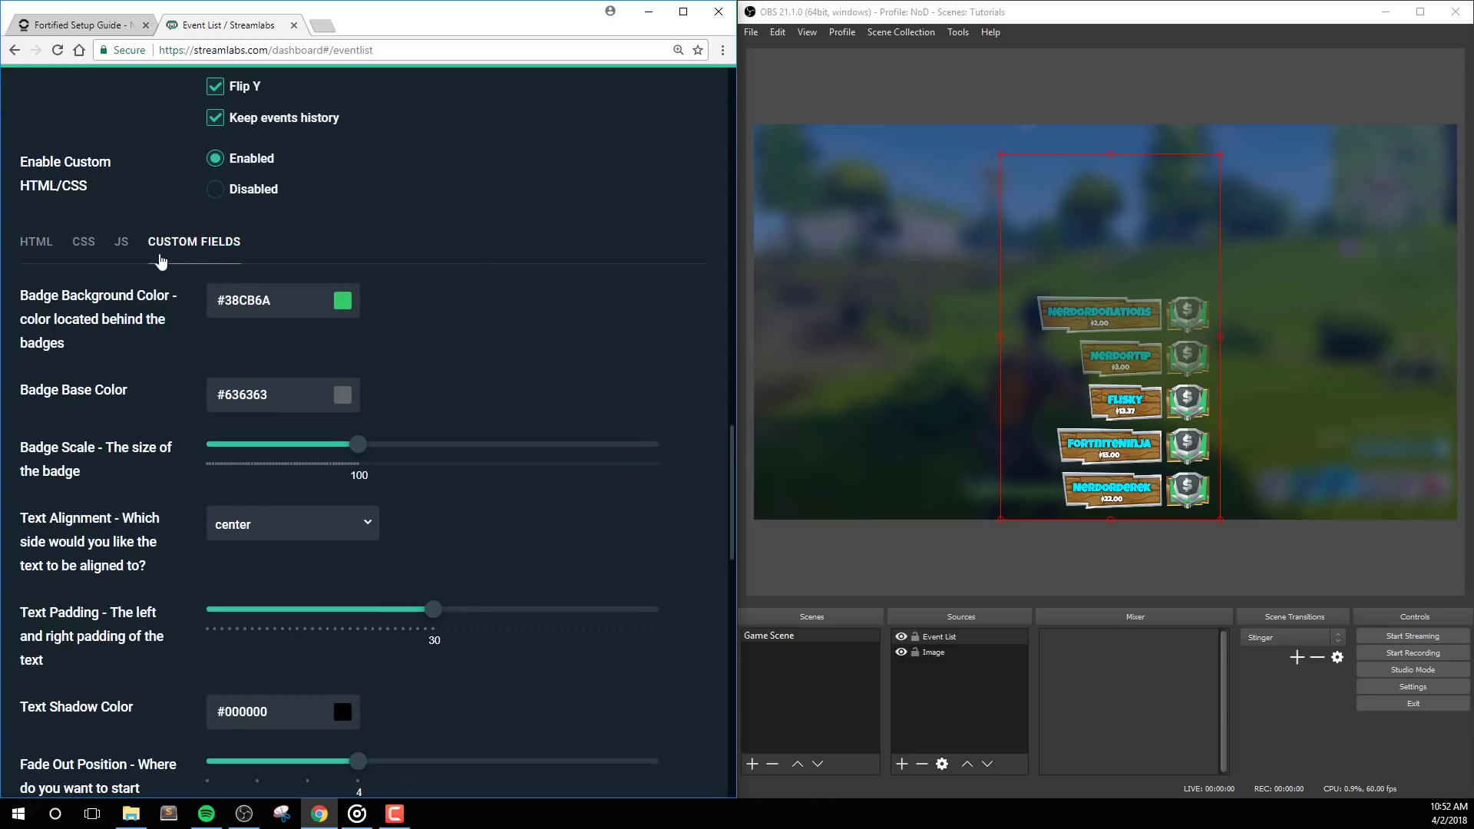
scroll(485, 333, "up", 6)
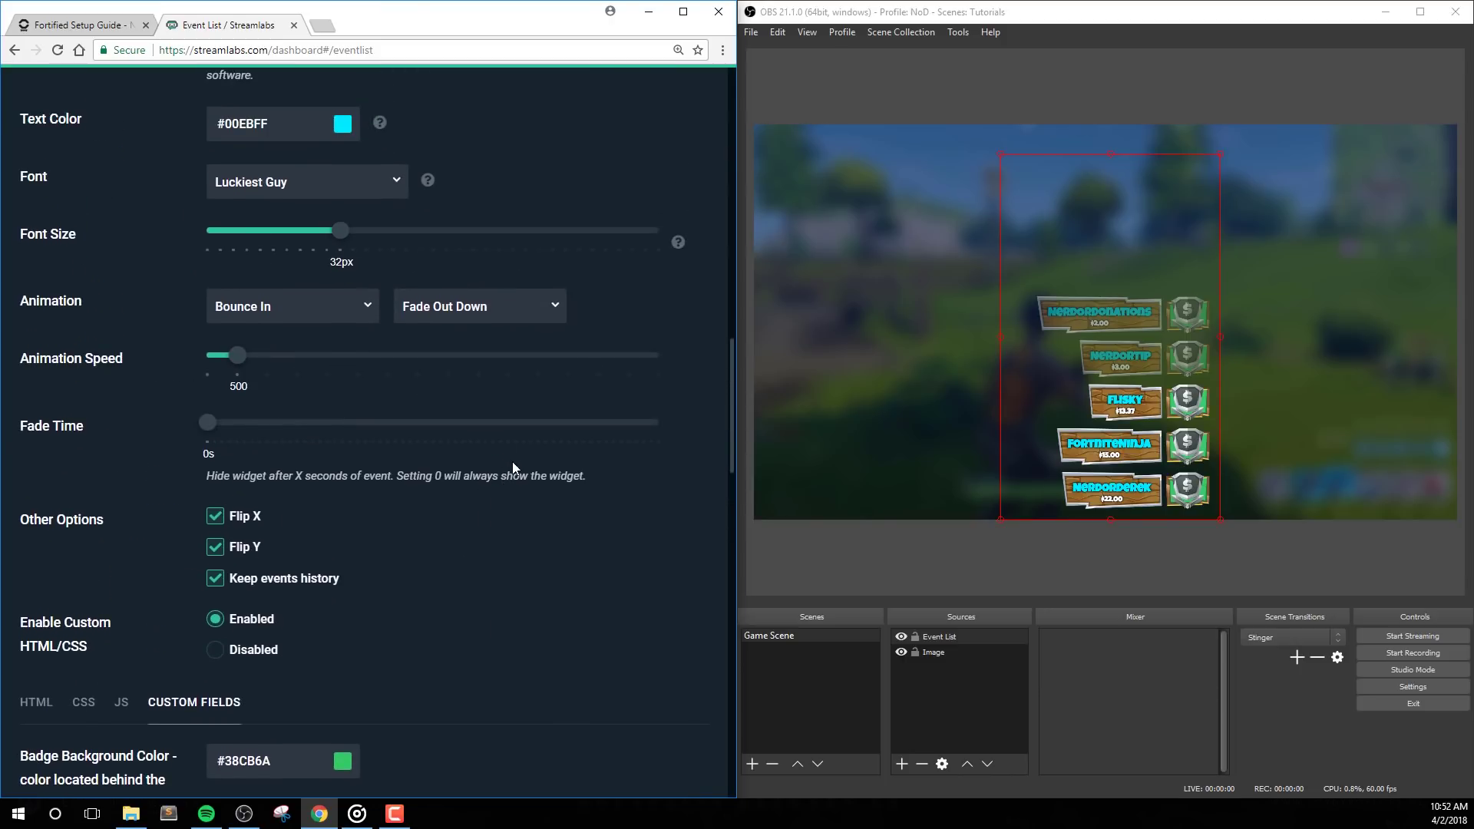
scroll(513, 463, "up", 5)
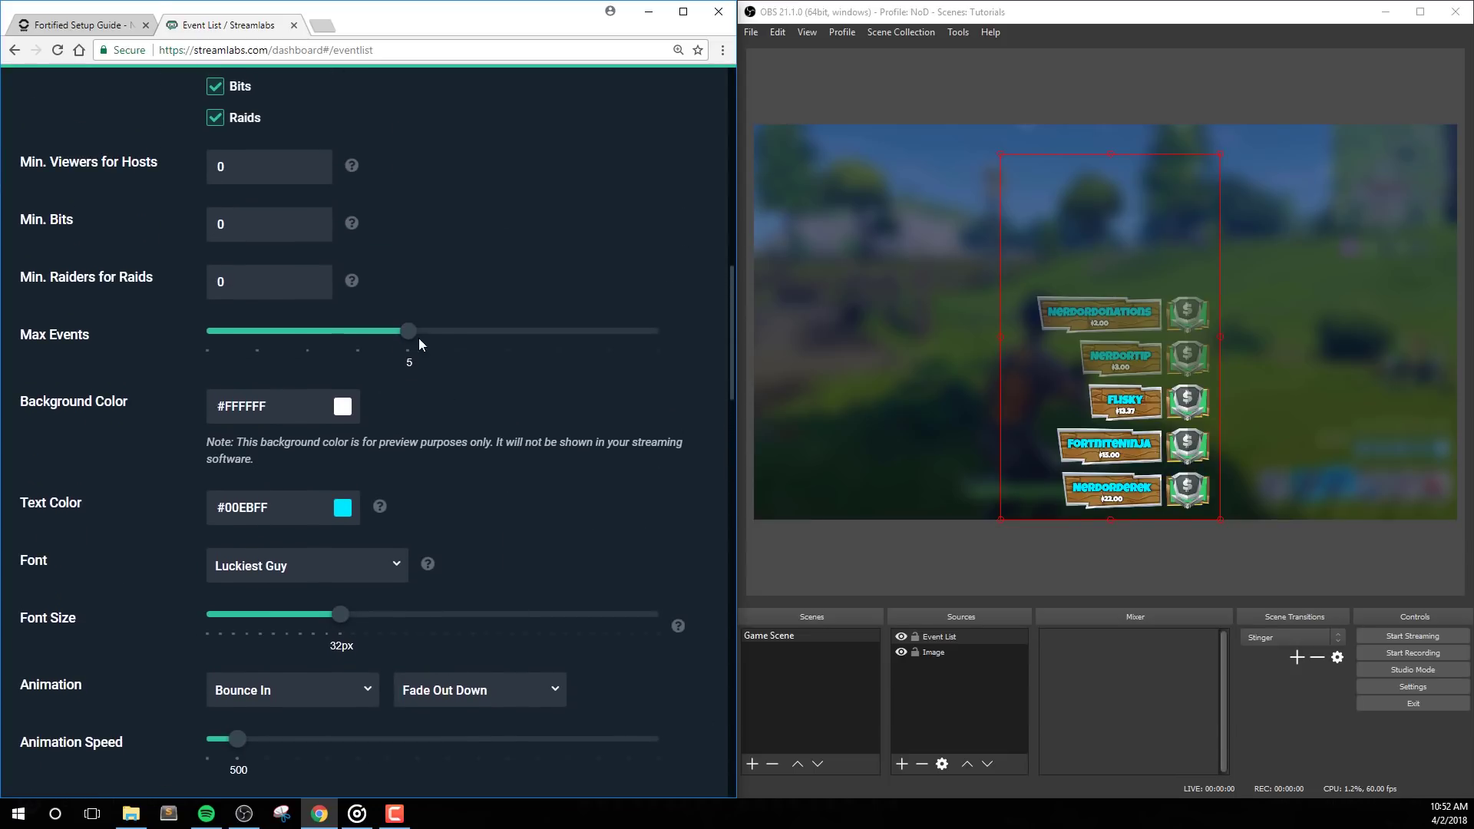
left_click_drag(448, 341, 510, 351)
scroll(491, 703, "down", 20)
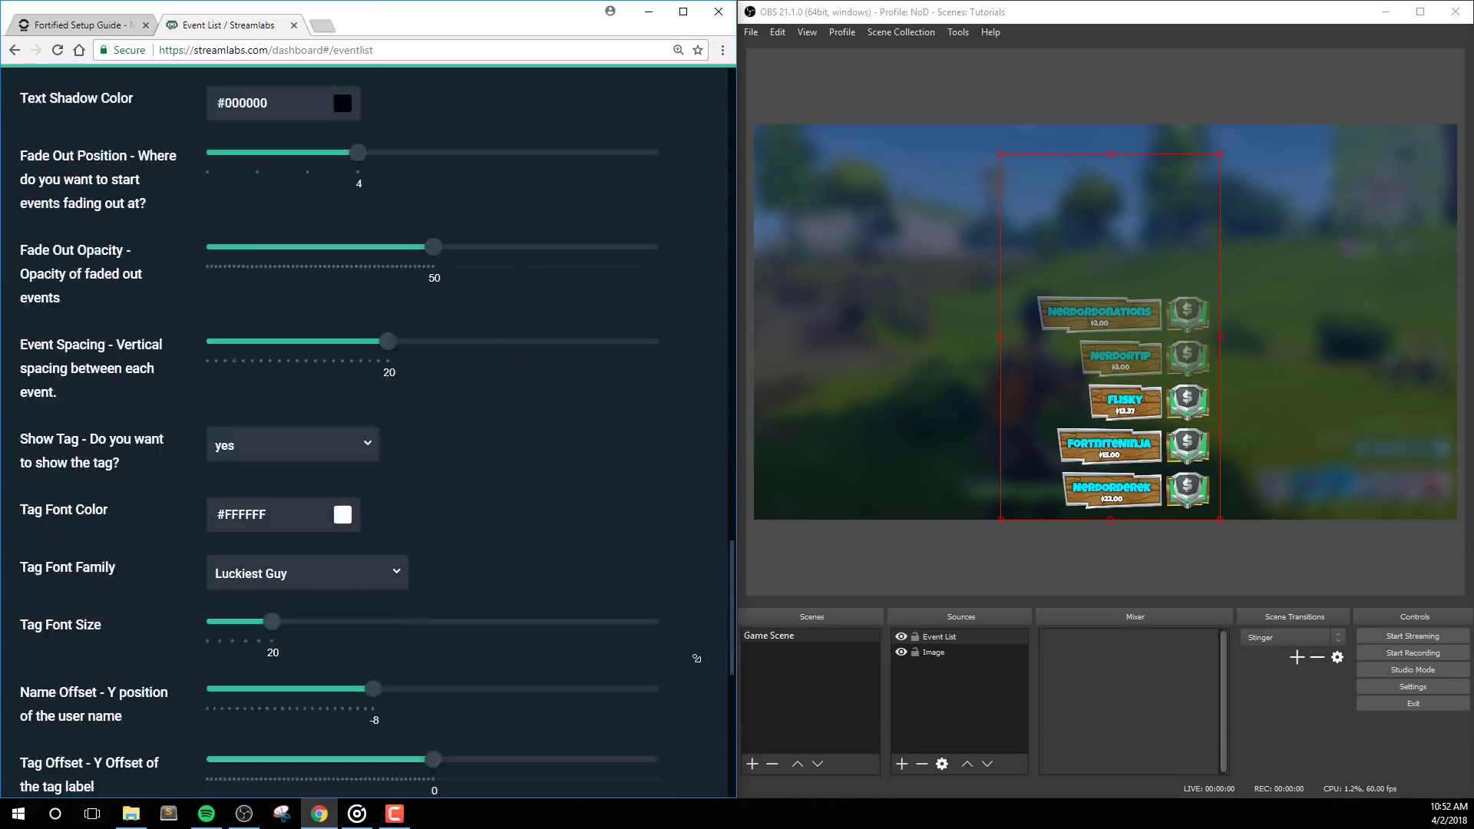
left_click(378, 734)
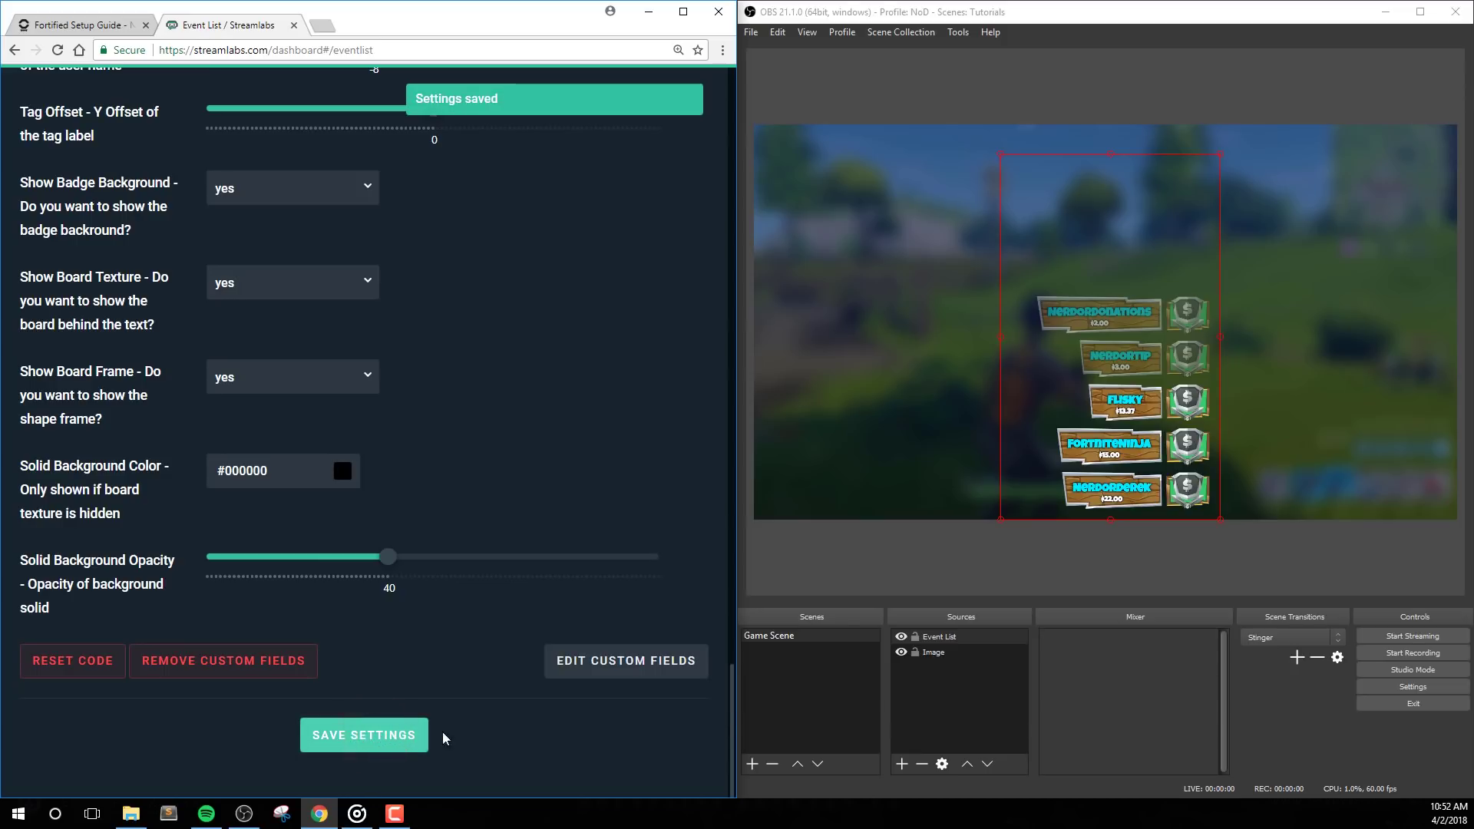
scroll(683, 508, "up", 15)
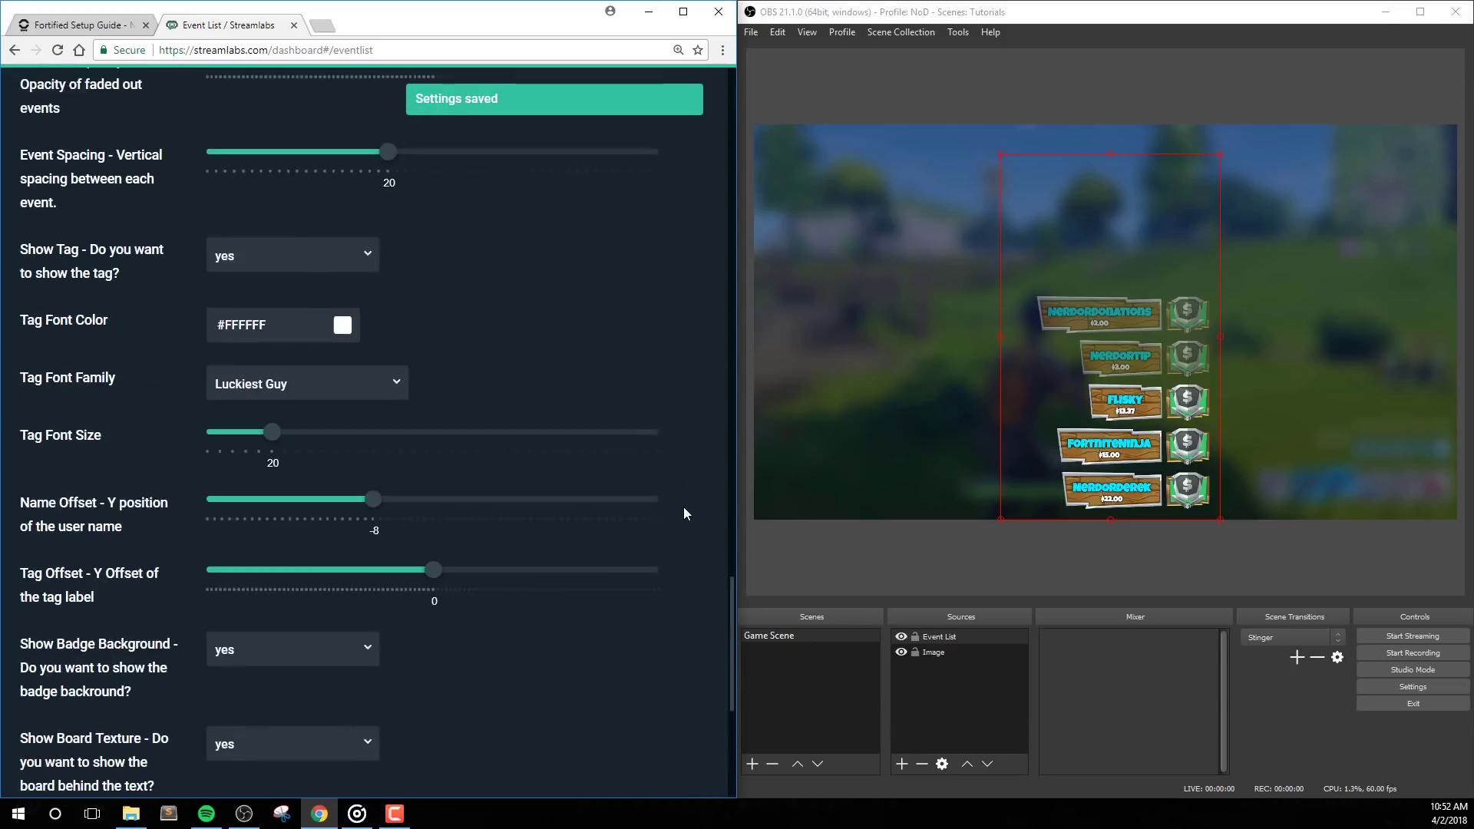
scroll(679, 531, "up", 6)
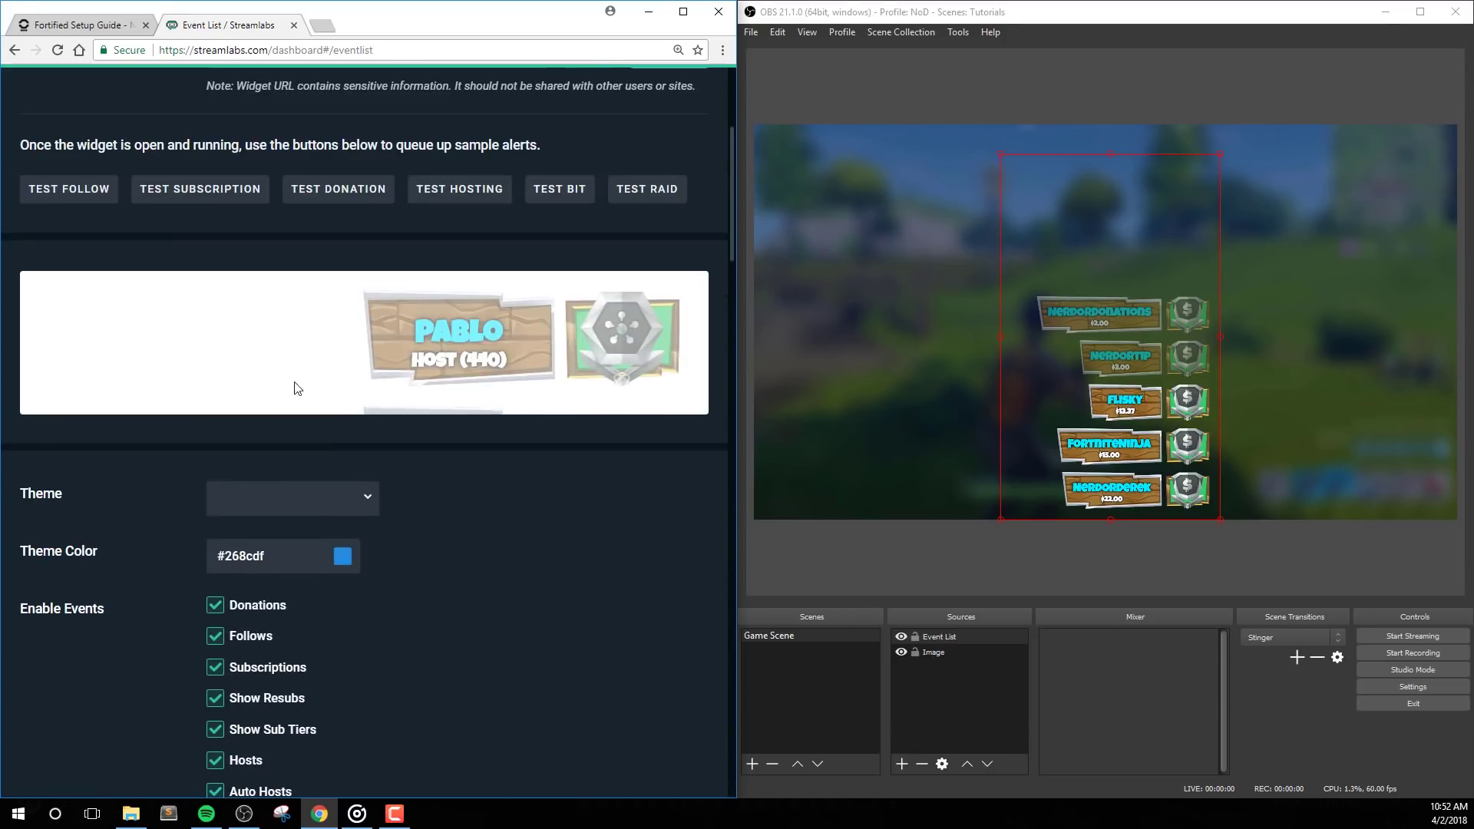
- Send a test follow alert and refresh the Event List source's cache in OBS
left_click(99, 197)
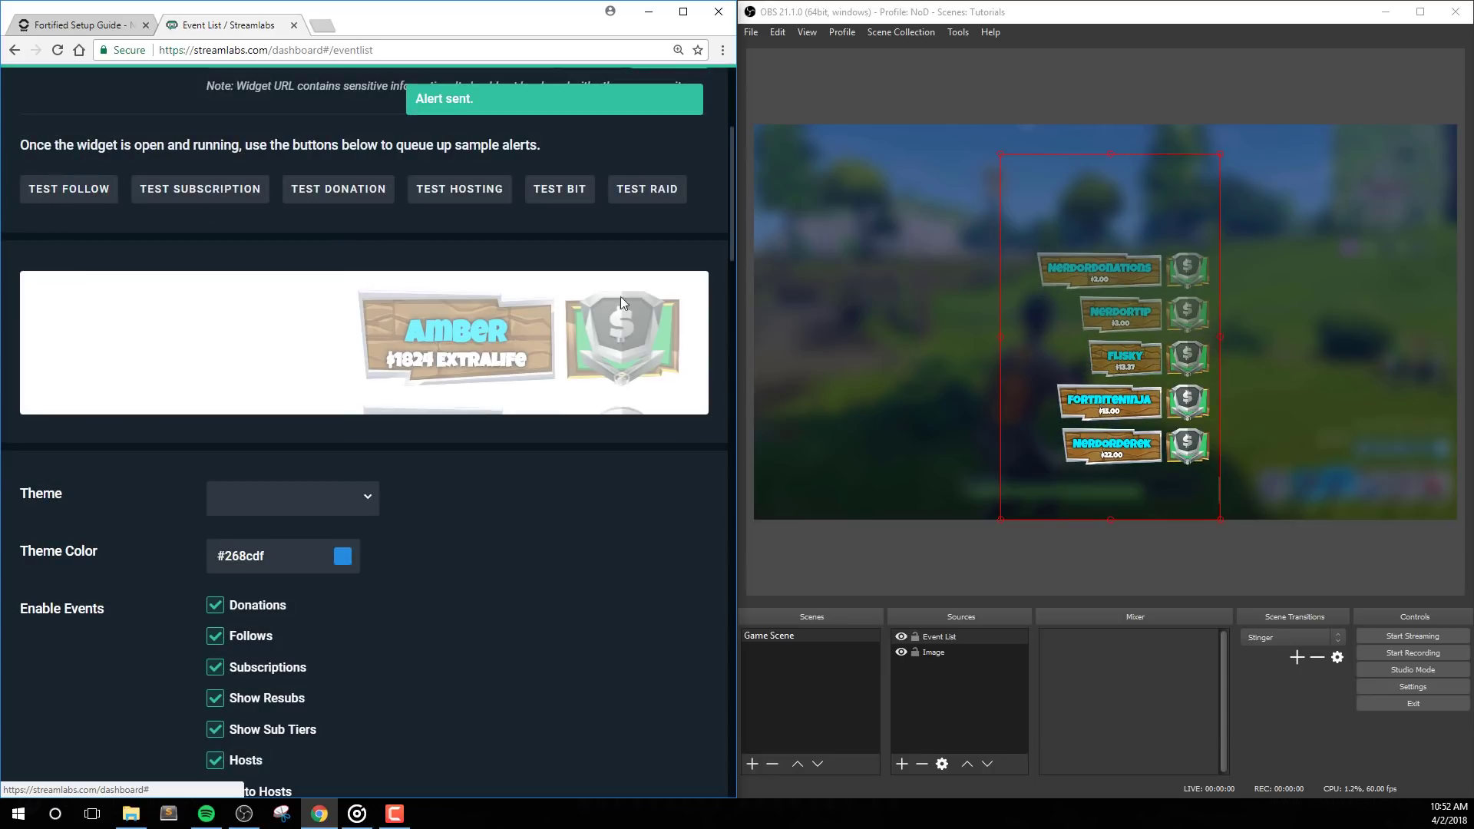
double_click(962, 638)
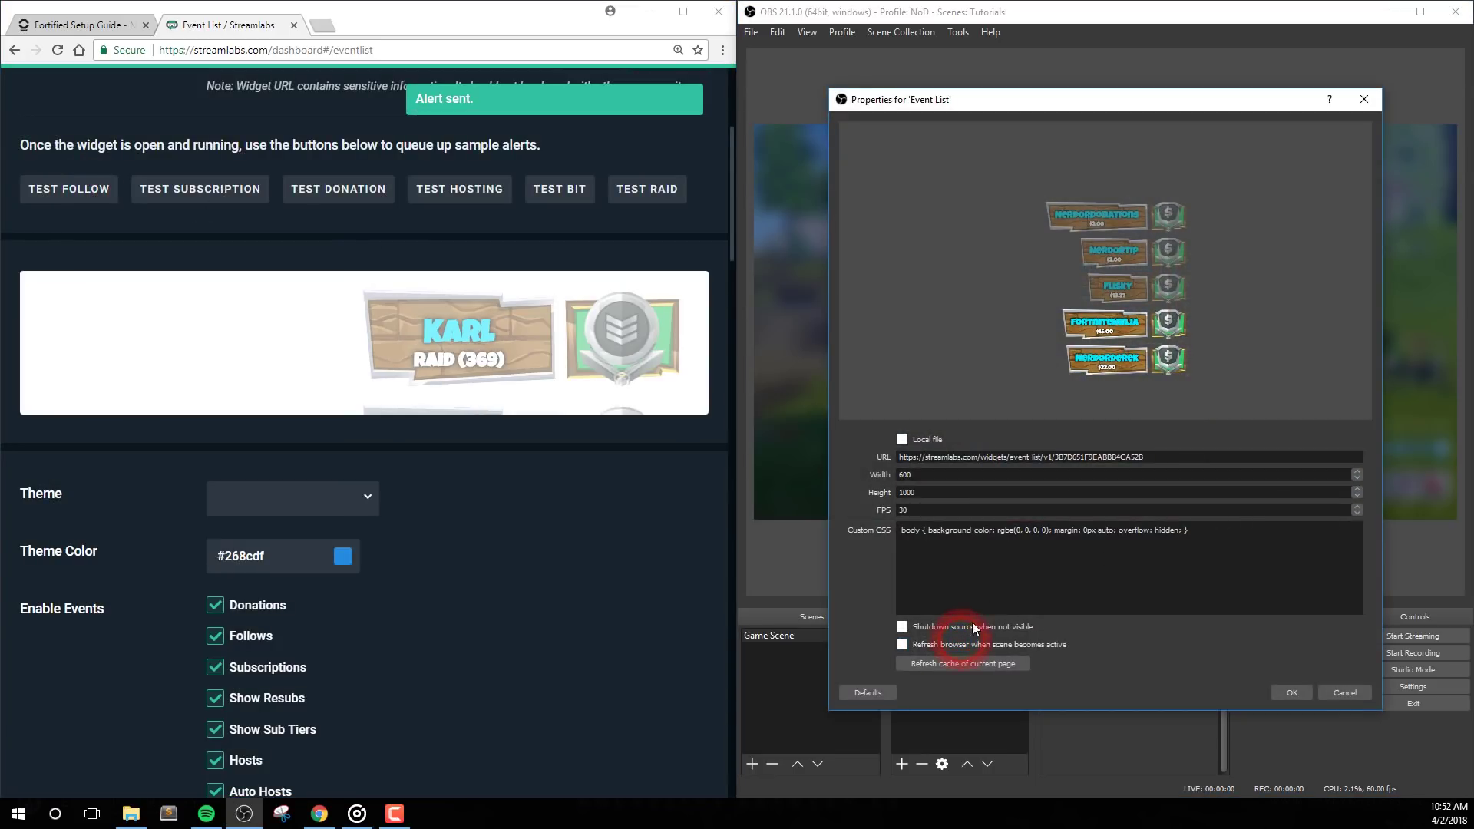
left_click(961, 663)
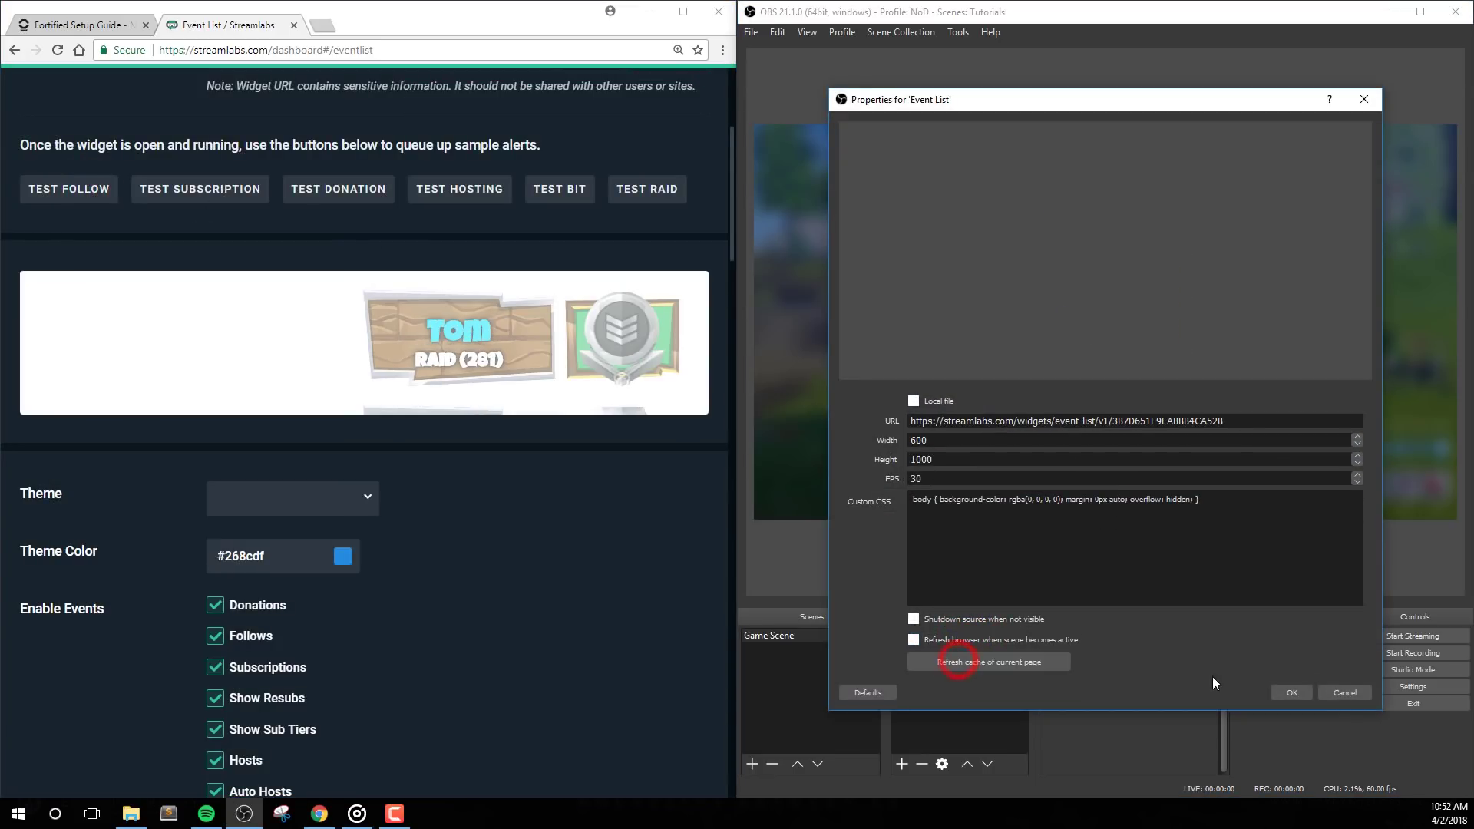
left_click(1290, 693)
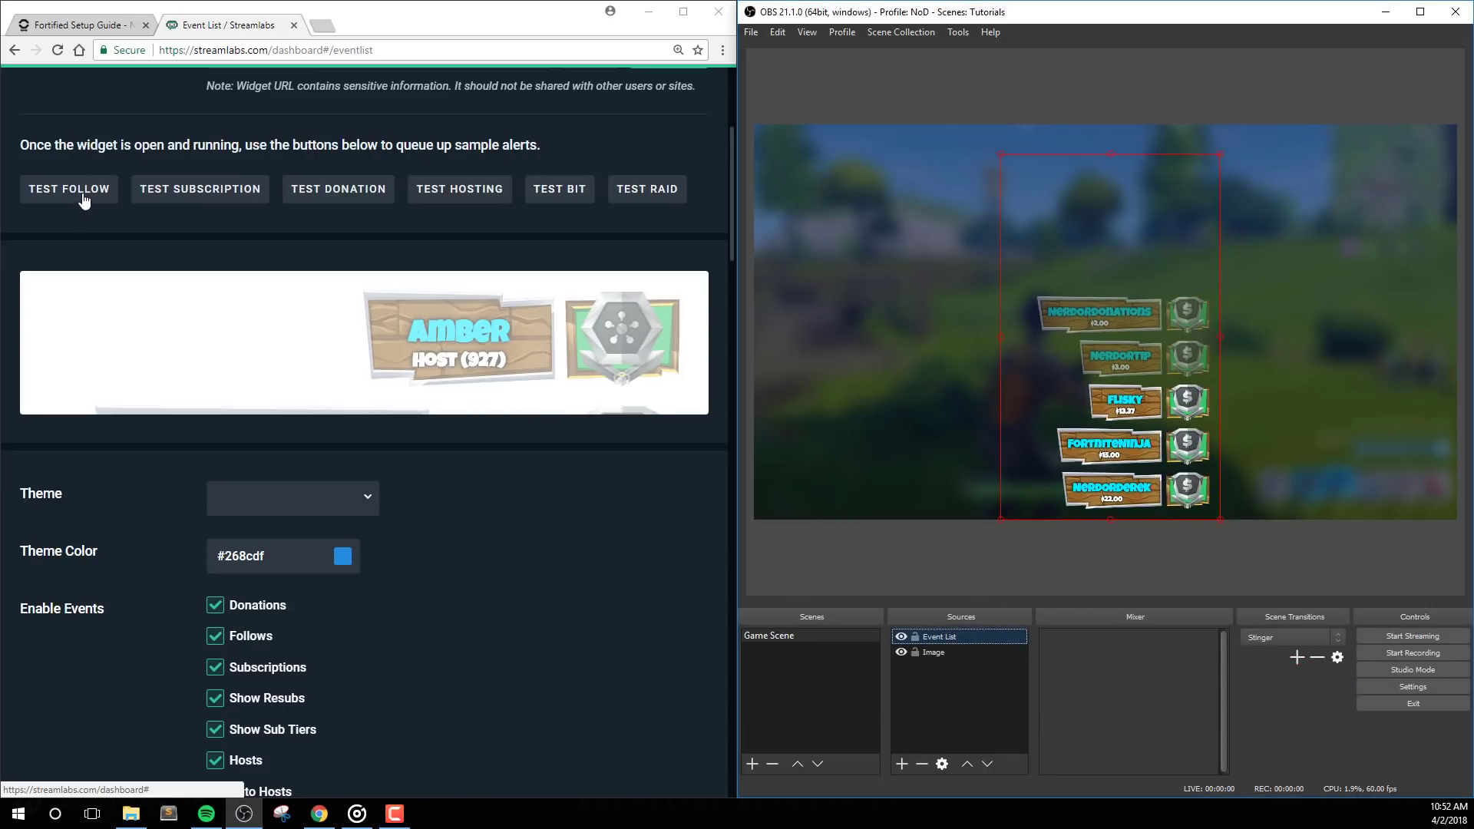
- Send two more test follows and a test subscription, moving the list to the scene's right edge
left_click(85, 198)
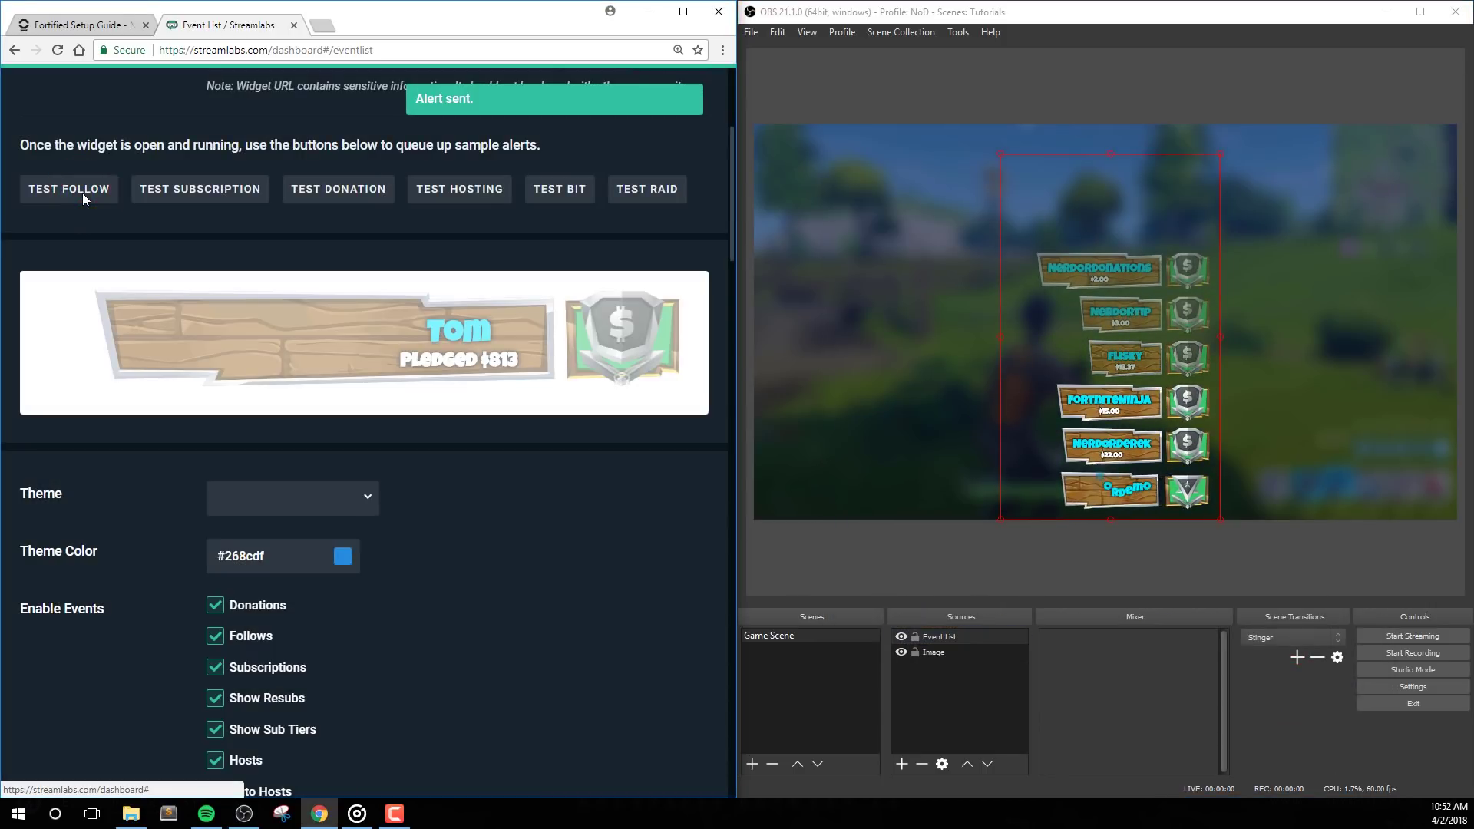
left_click(81, 192)
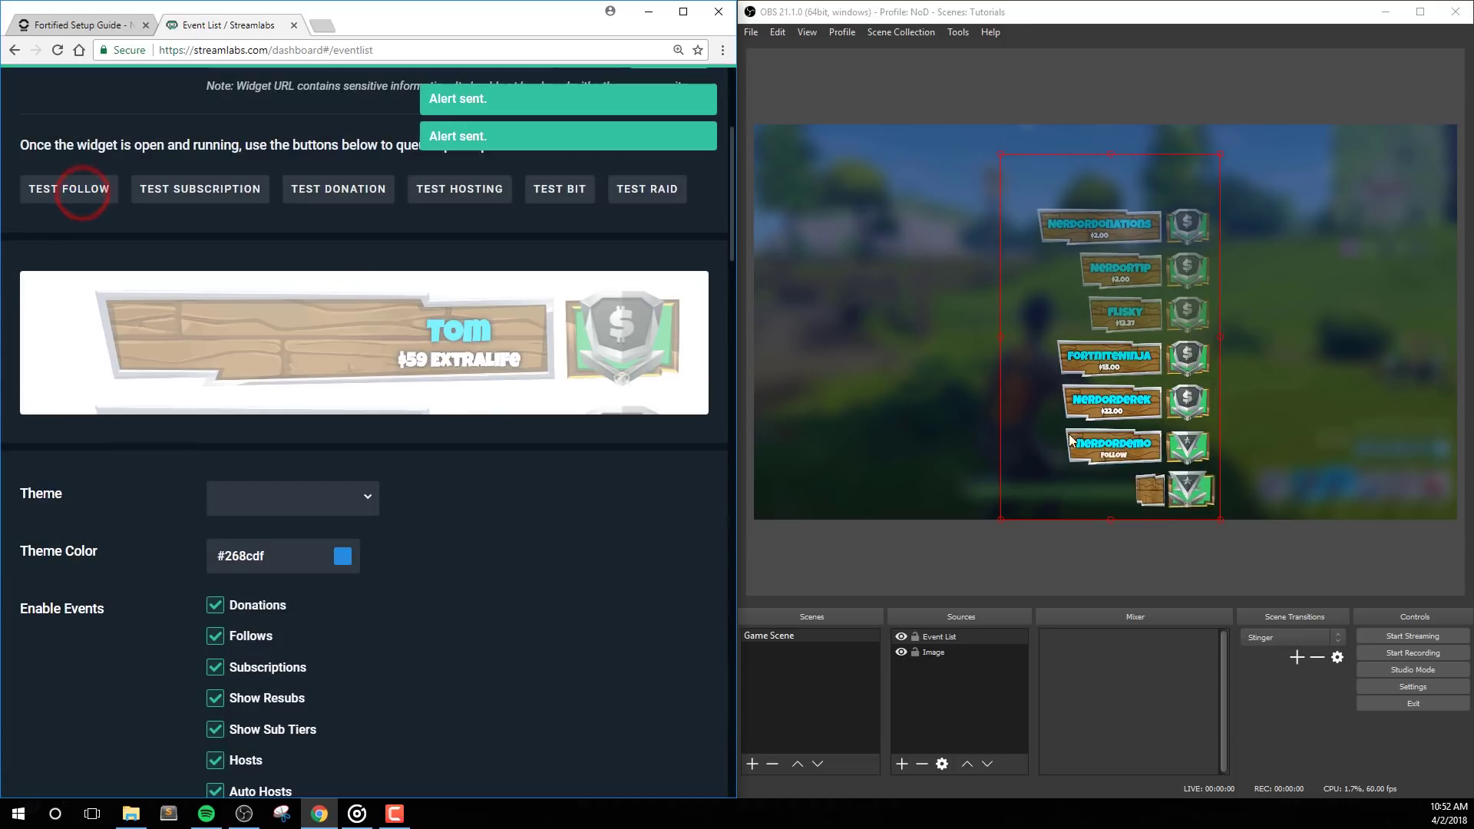
left_click_drag(1174, 484, 1419, 495)
left_click(187, 192)
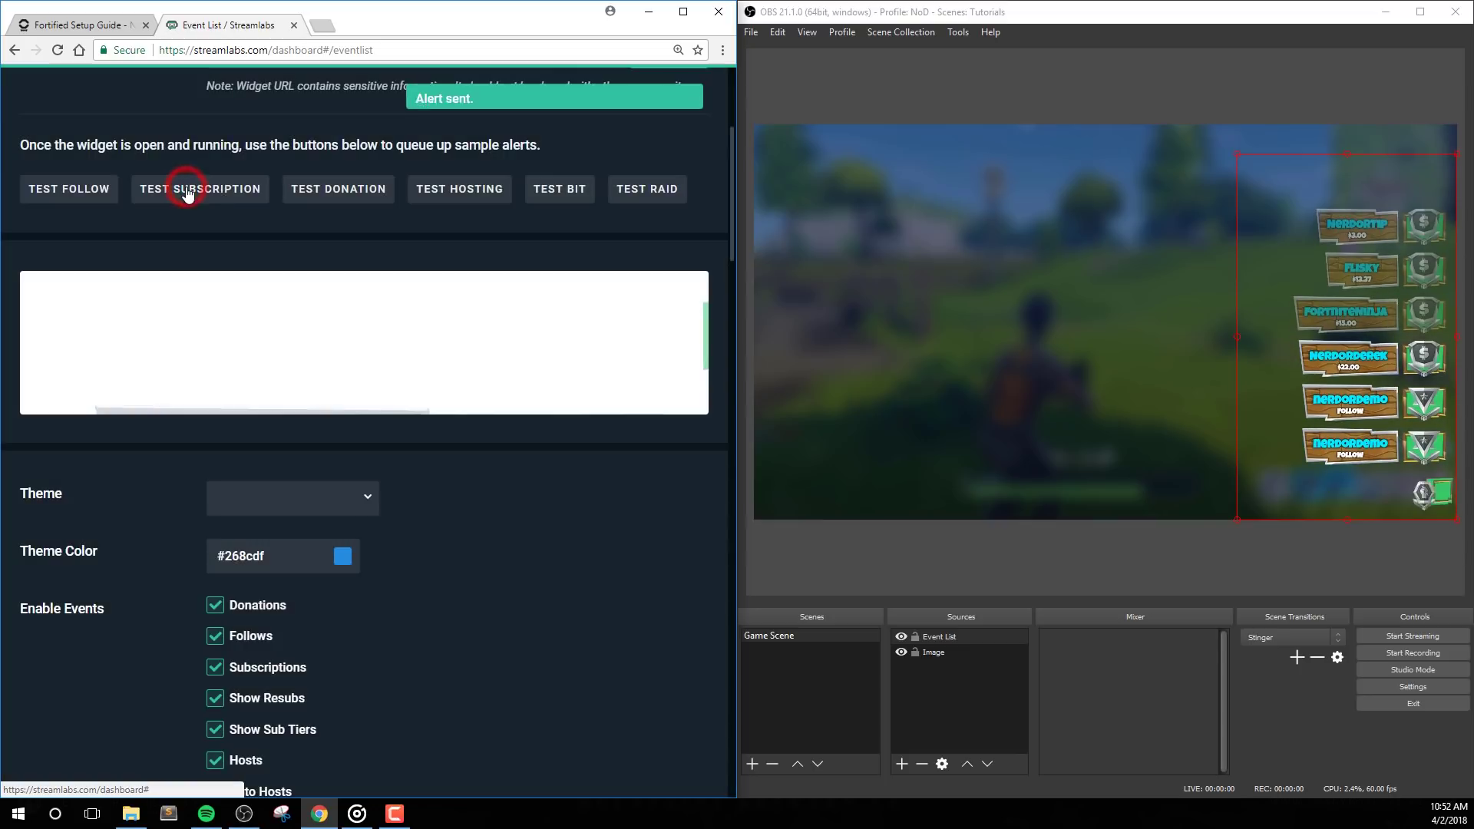
- Untick Flip X and Flip Y and save the widget settings
scroll(661, 563, "down", 15)
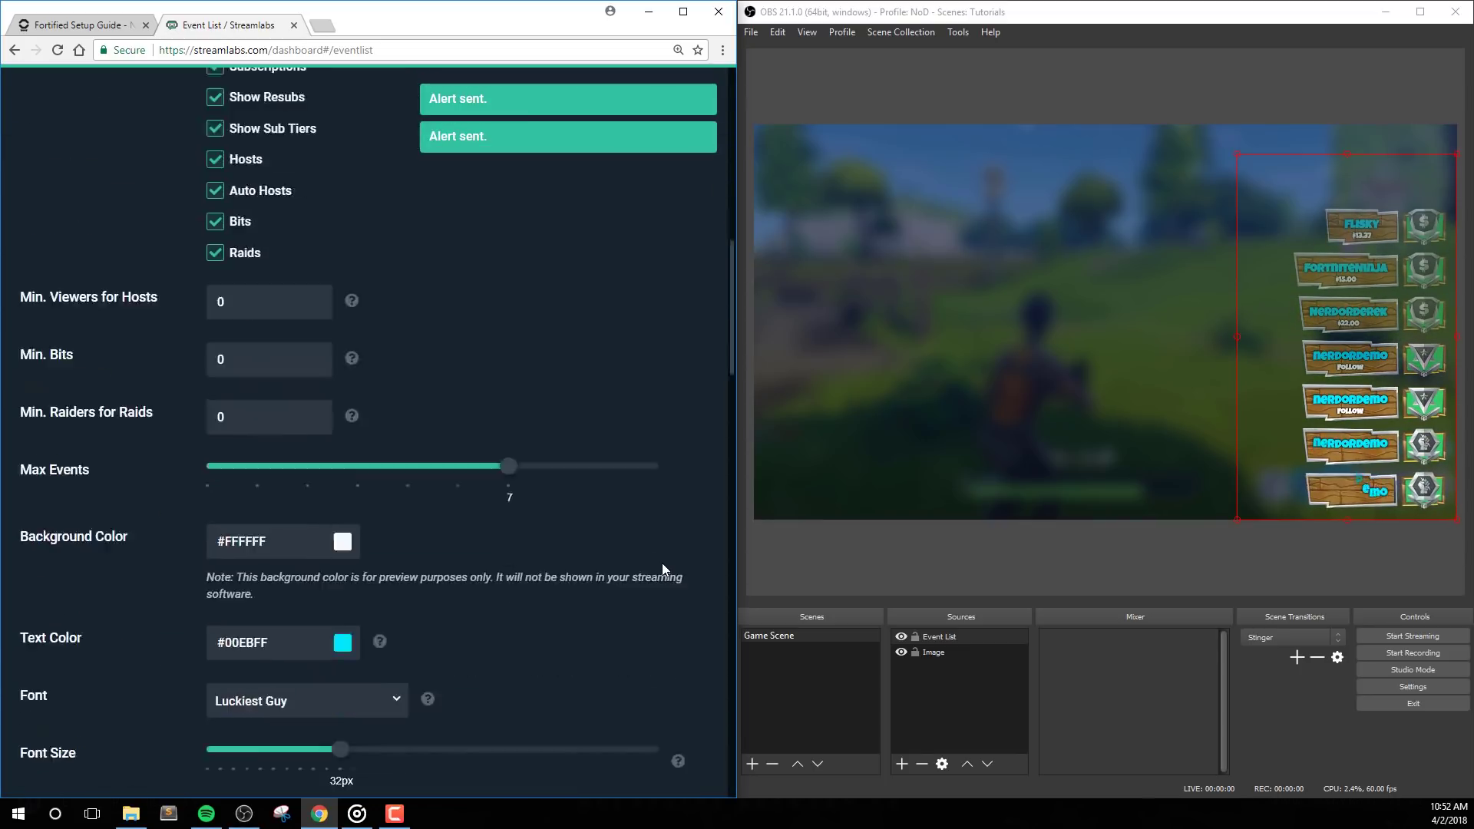
scroll(631, 544, "up", 4)
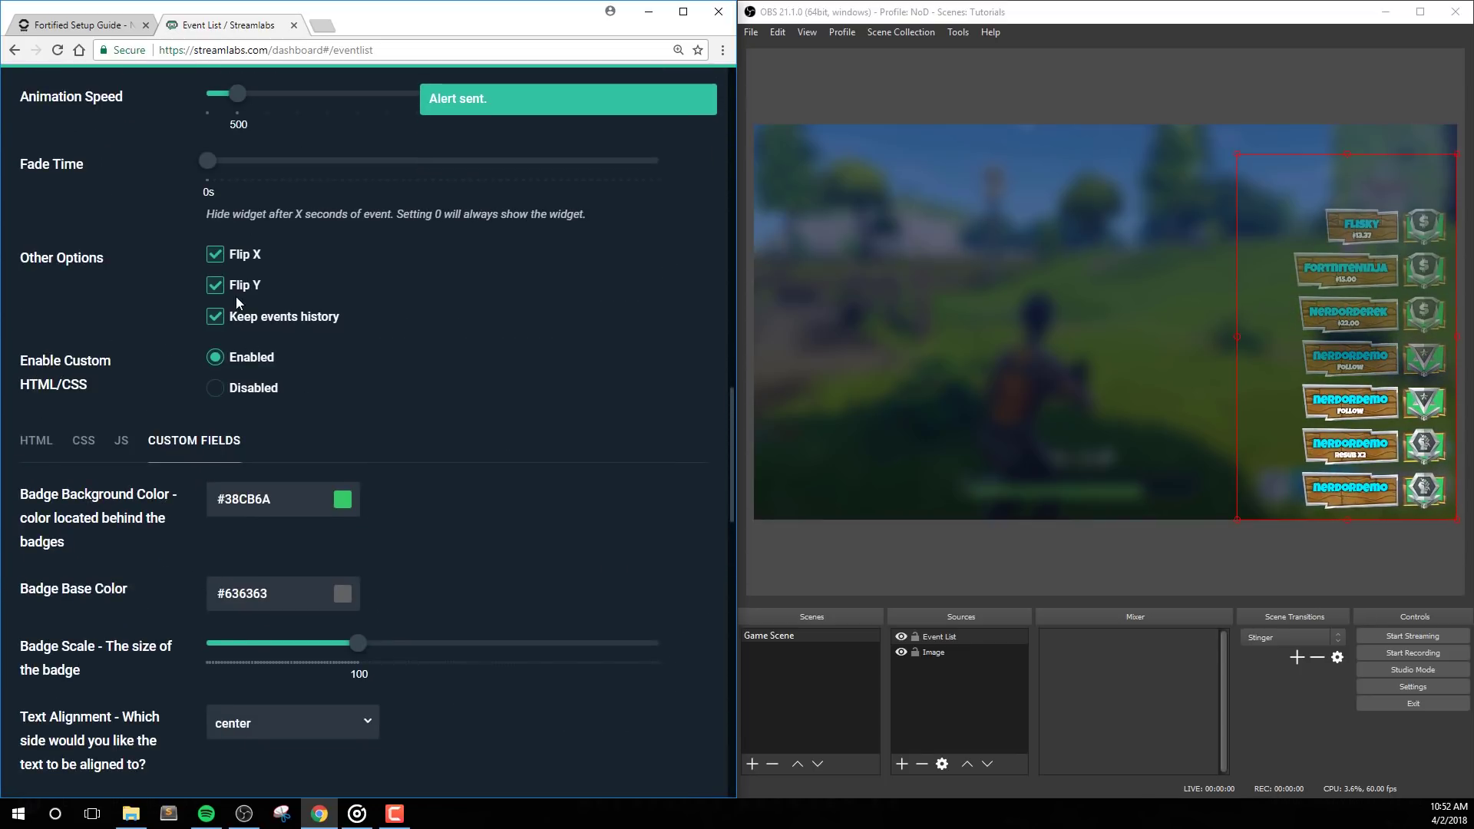
left_click(215, 254)
left_click(215, 285)
scroll(674, 318, "down", 10)
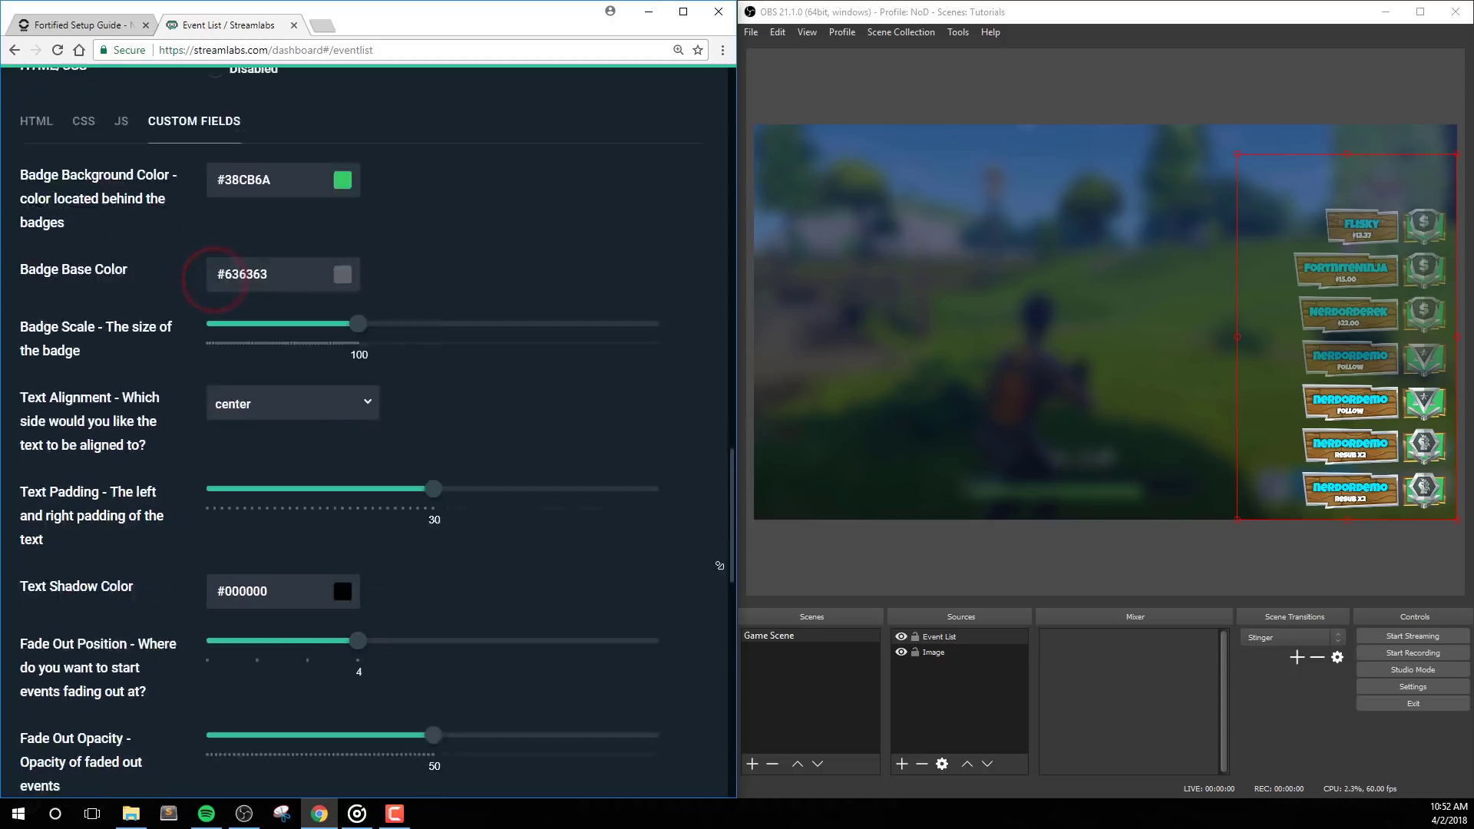
left_click(383, 734)
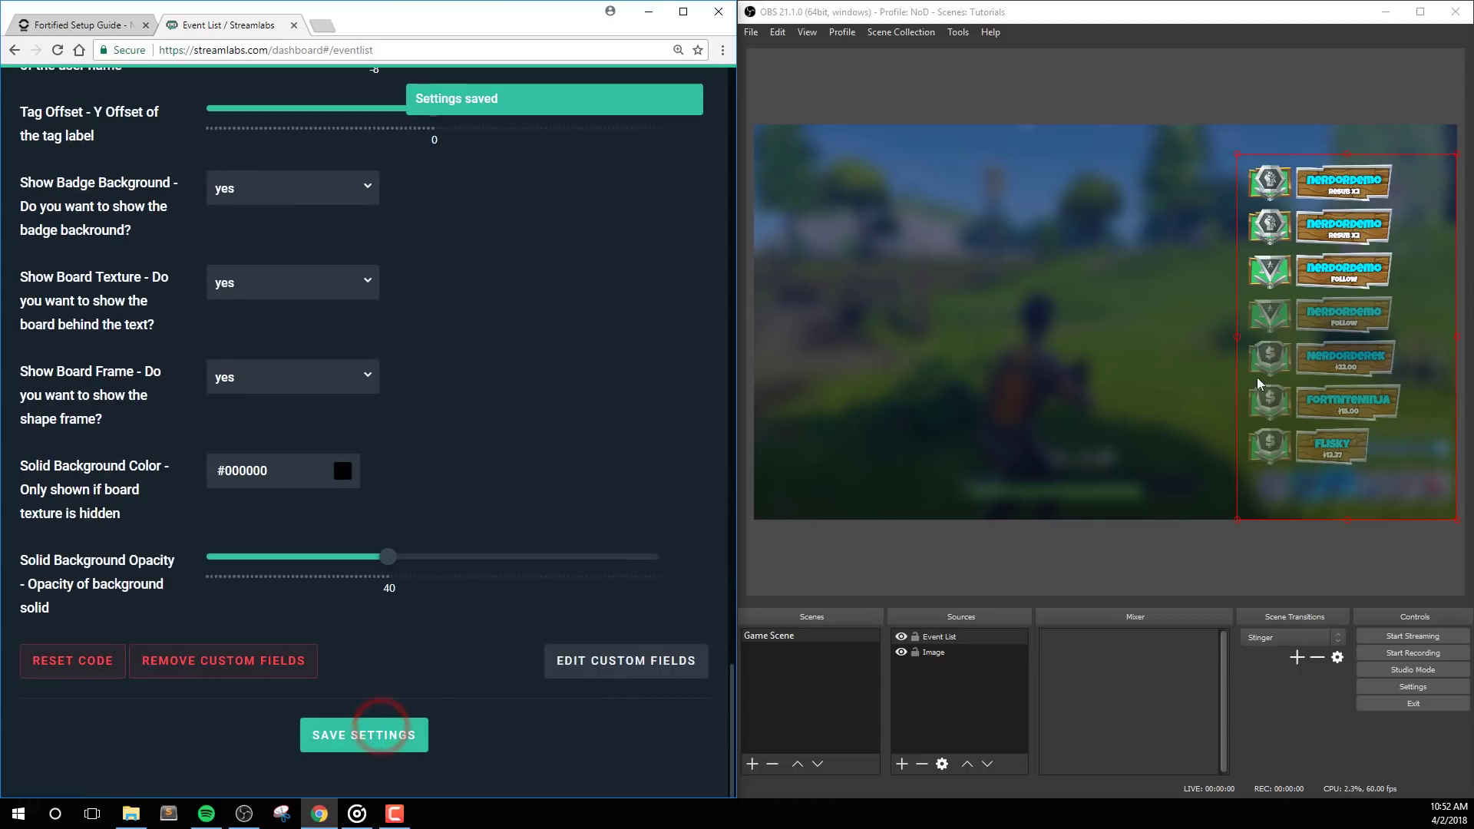
- Move the event list overlay left in OBS and reload its widget page
left_click_drag(1287, 357, 1026, 359)
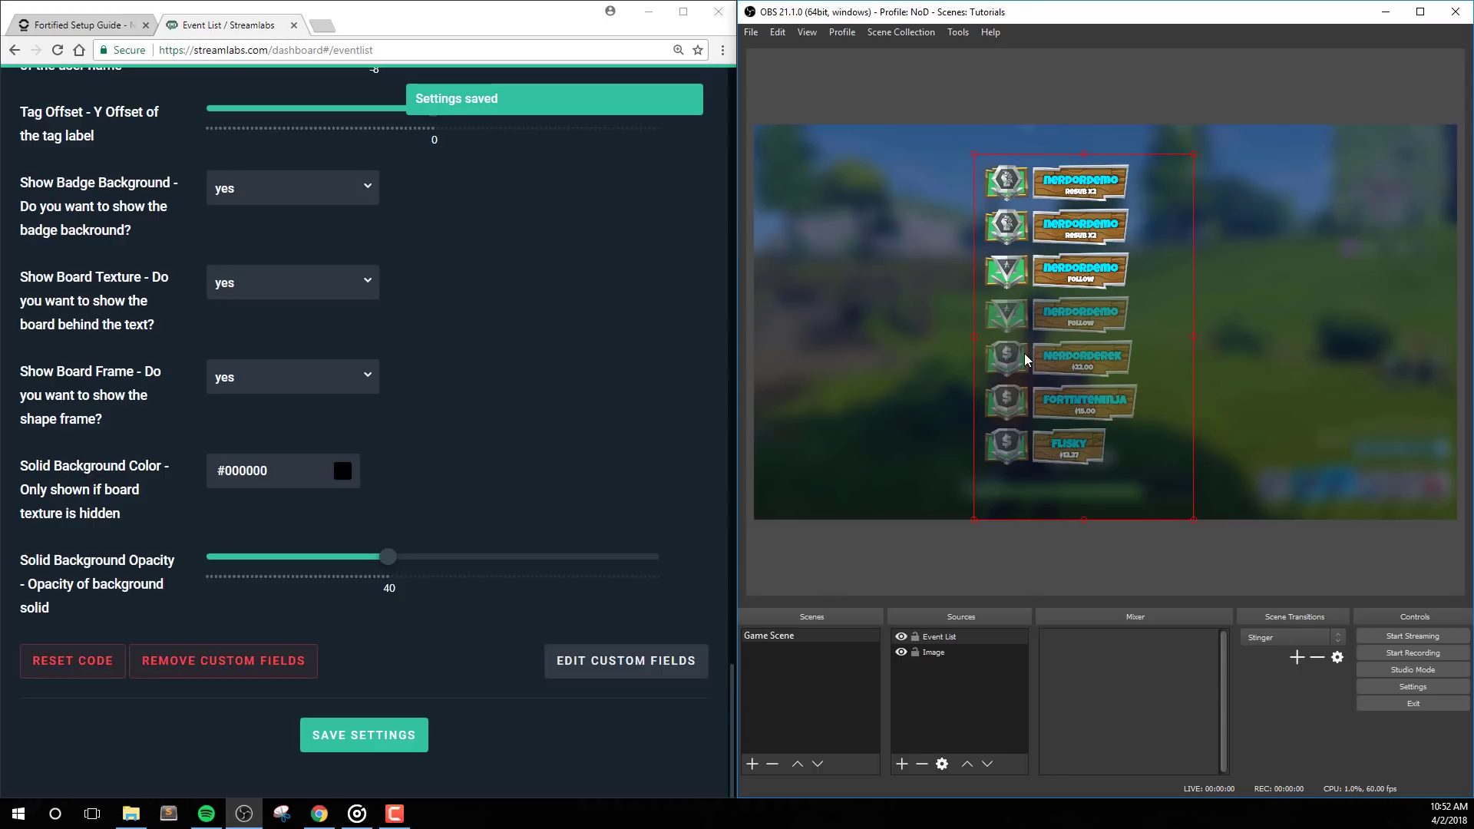
double_click(935, 643)
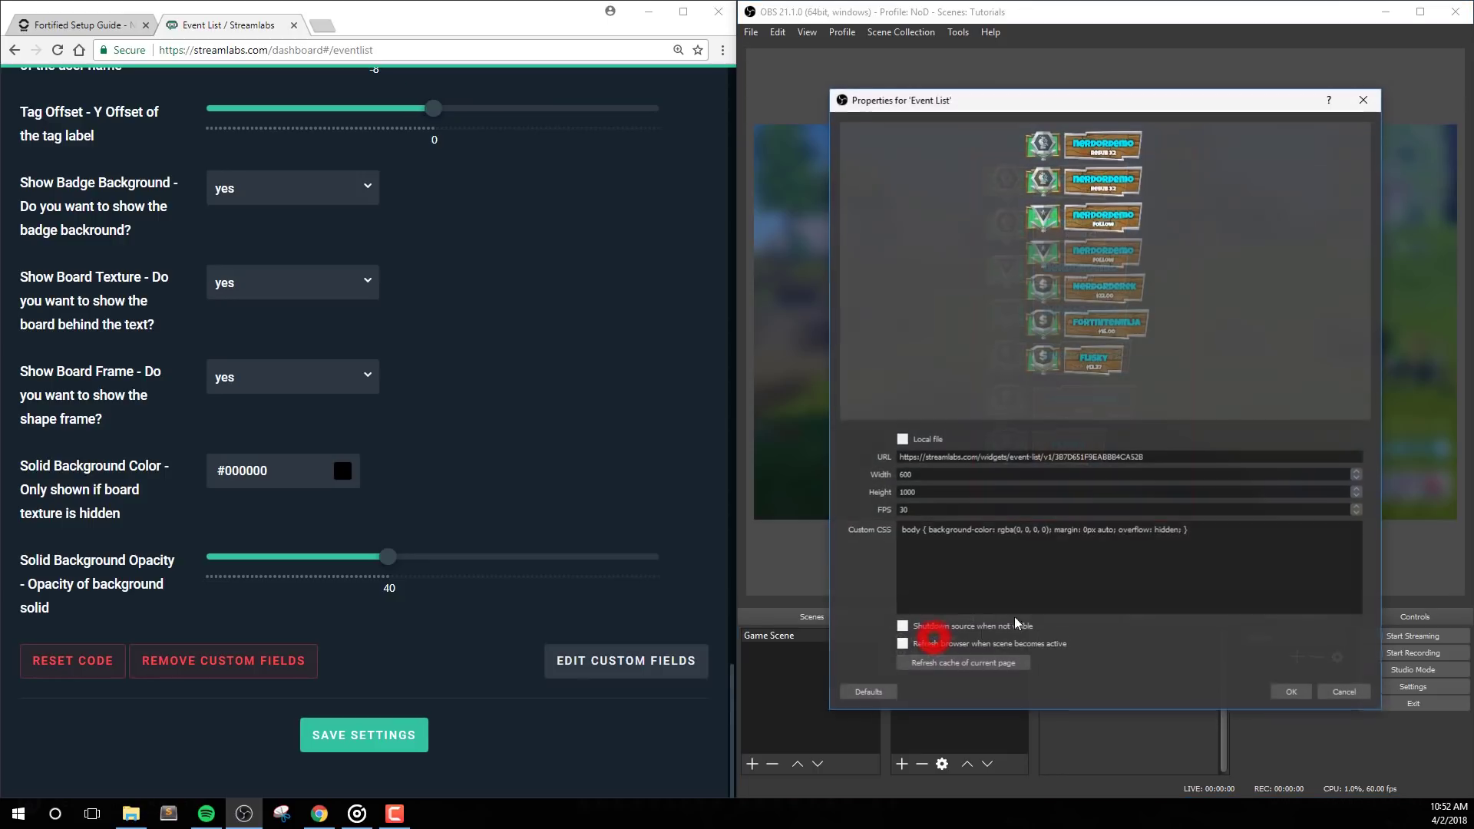
left_click(973, 662)
left_click(1292, 693)
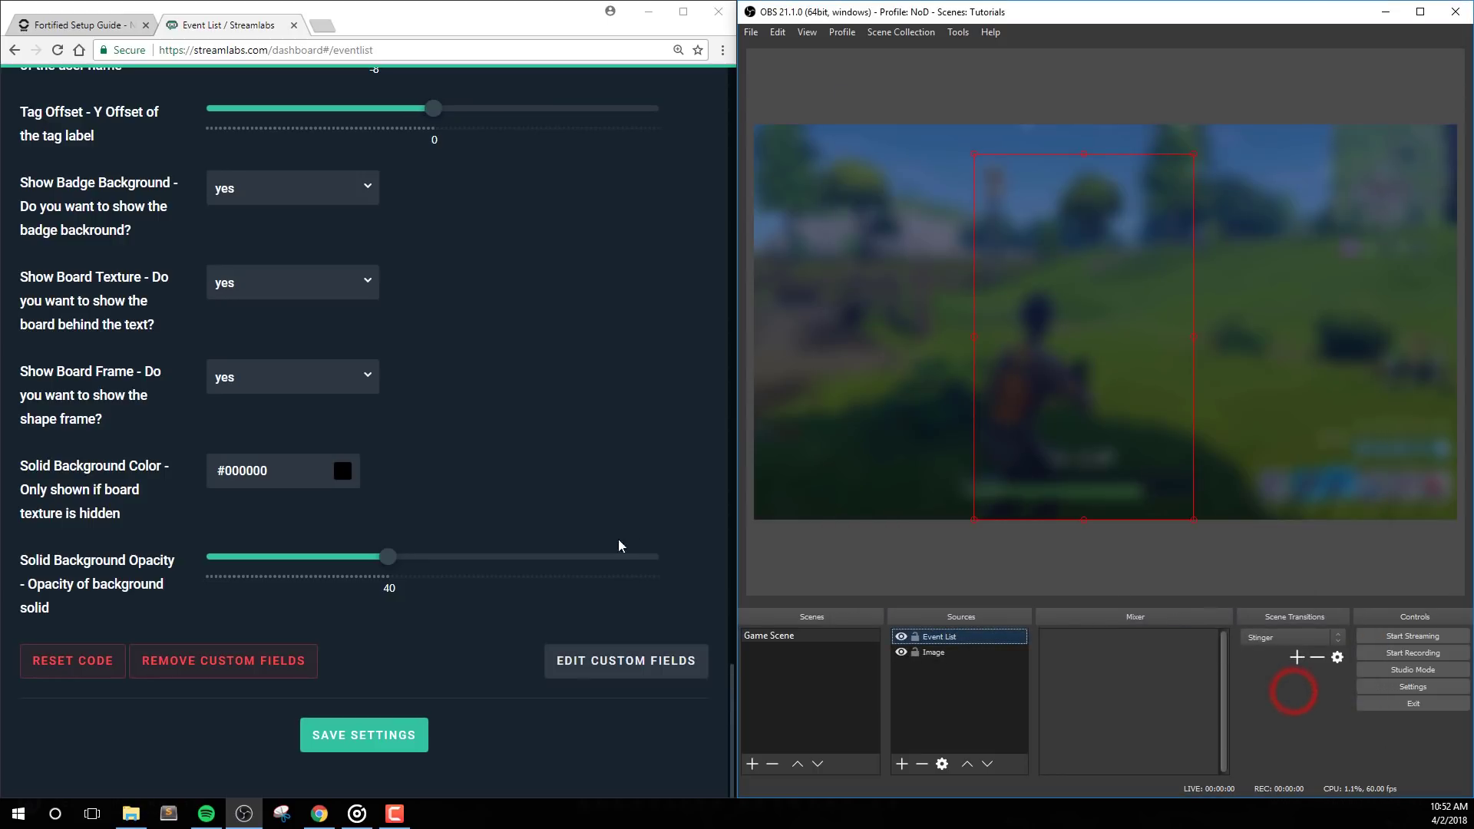
- Return to Custom Fields and enlarge the Event List overlay in OBS, nudging it up-left
scroll(659, 537, "up", 10)
scroll(659, 531, "up", 8)
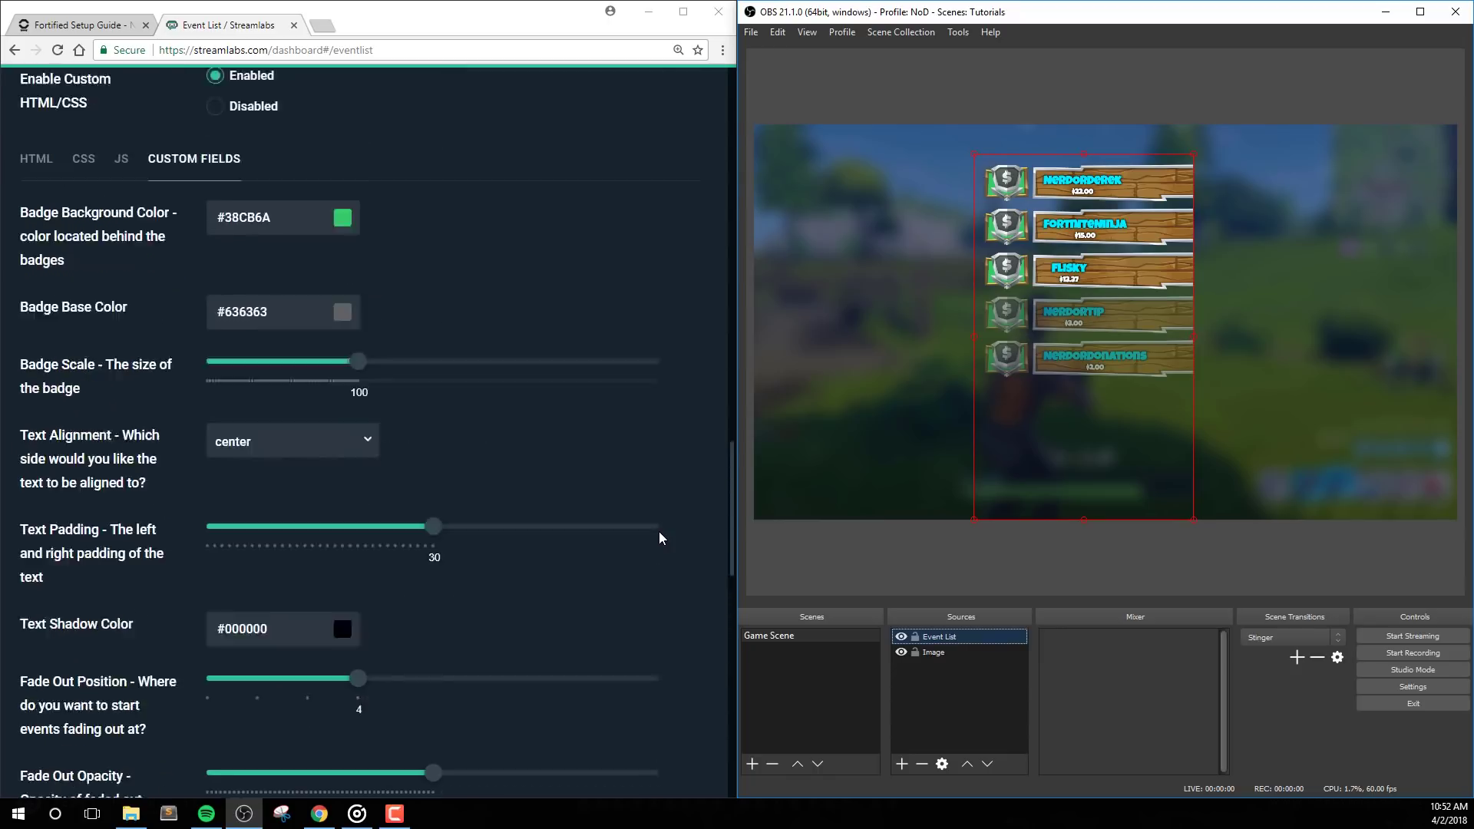
left_click(209, 284)
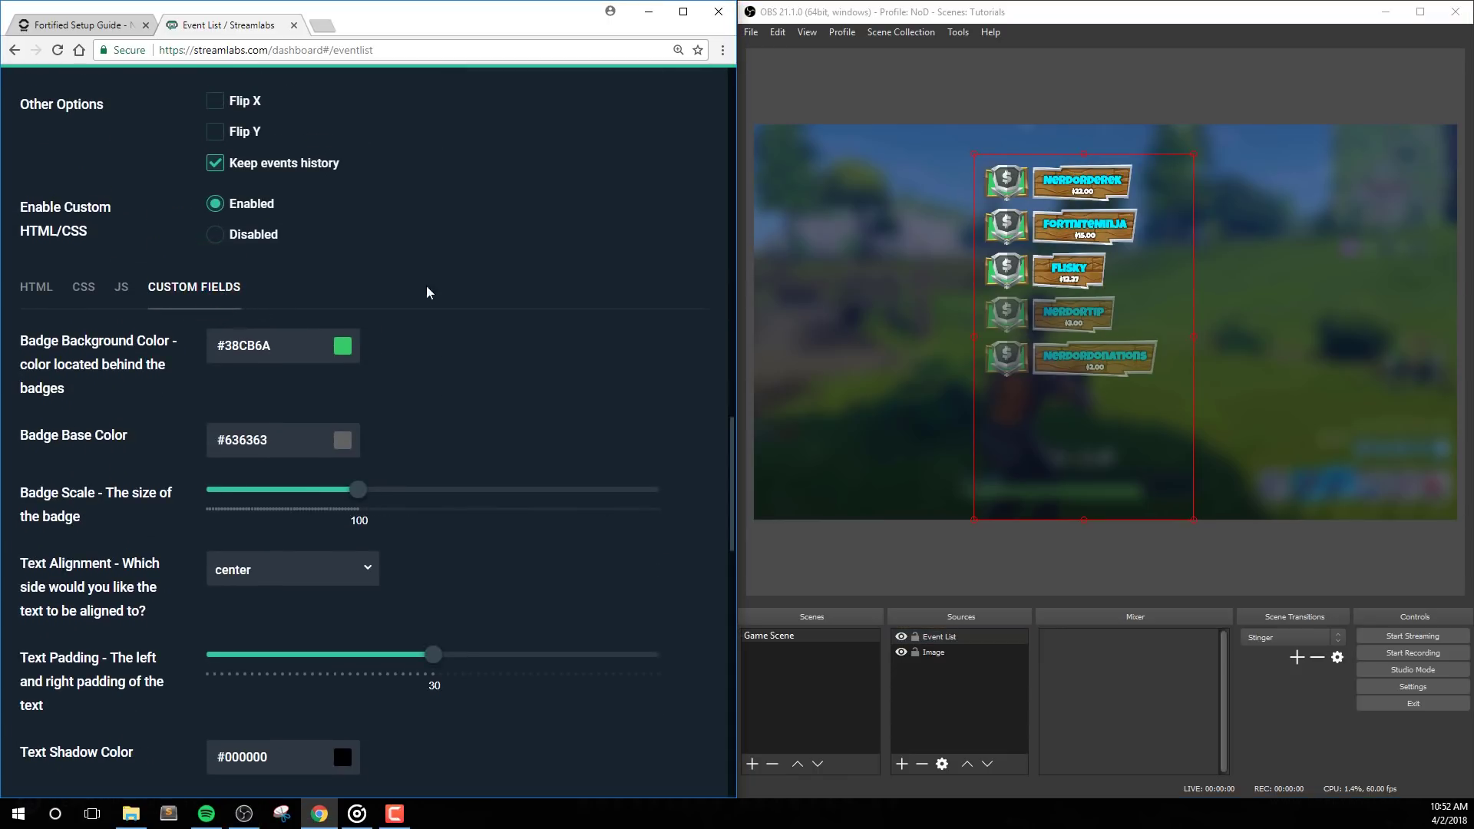
scroll(514, 289, "up", 2)
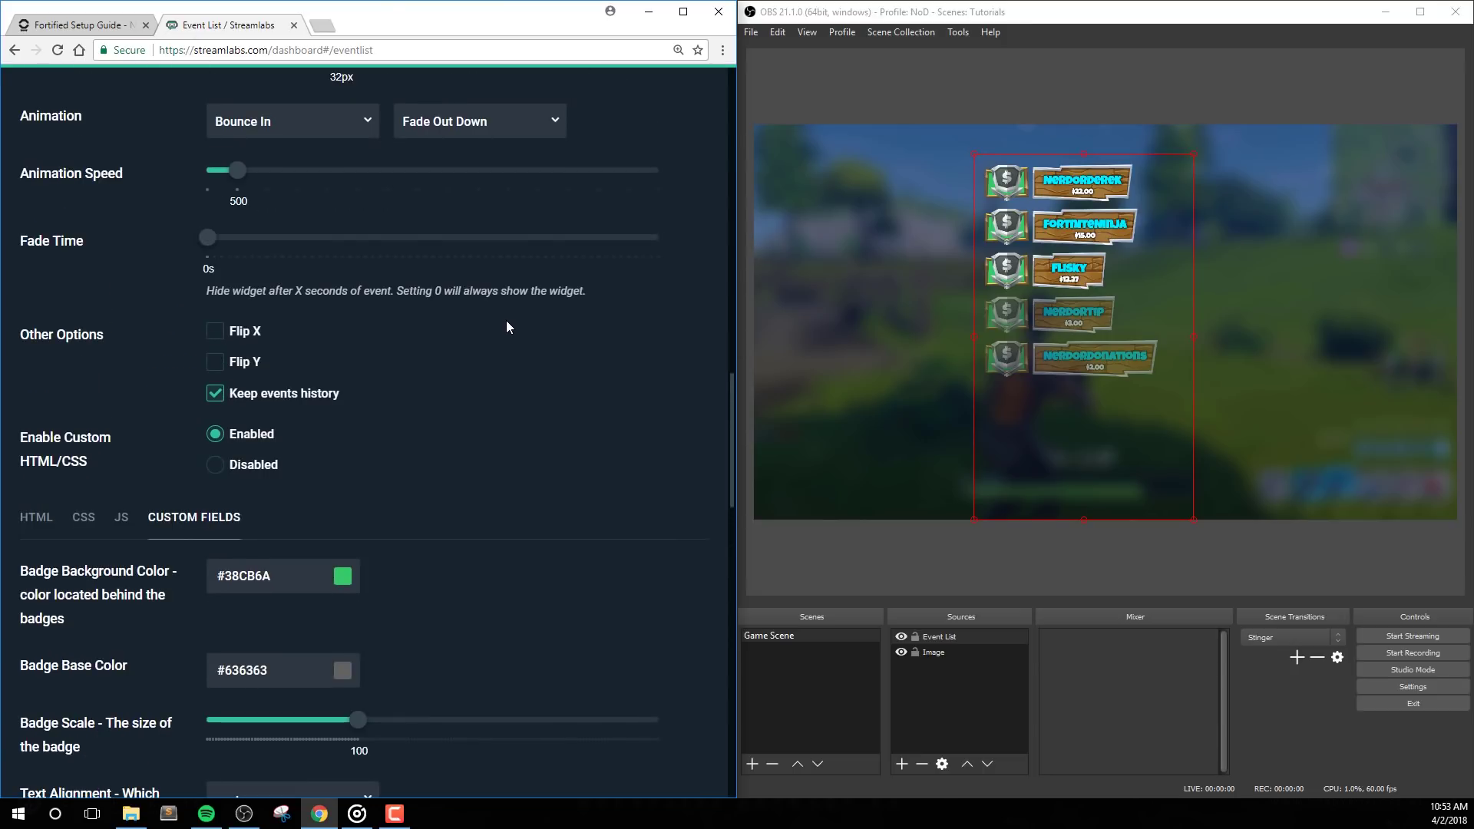
scroll(508, 324, "down", 2)
scroll(506, 327, "down", 1)
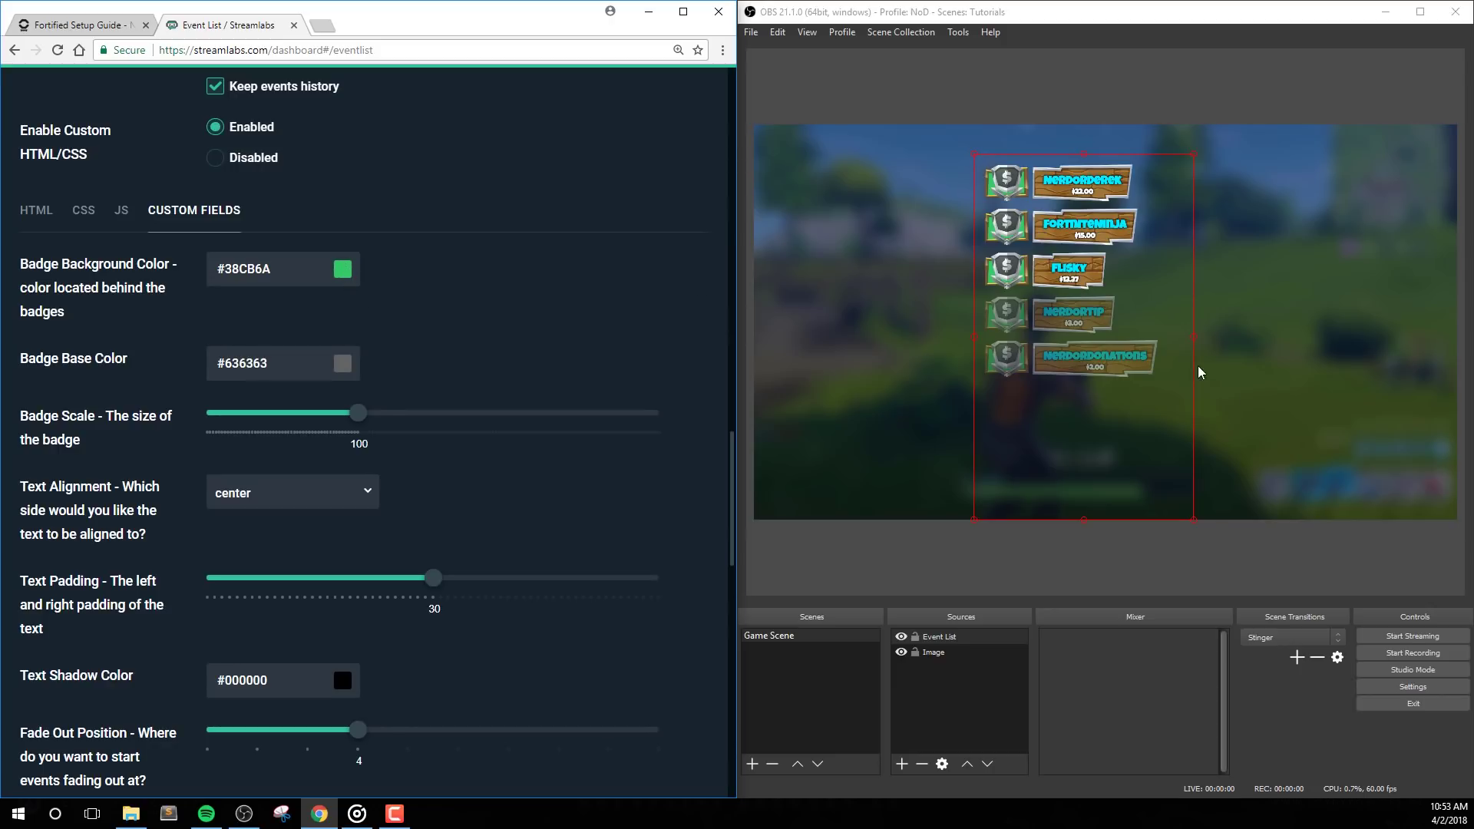
left_click_drag(1195, 521, 1384, 676)
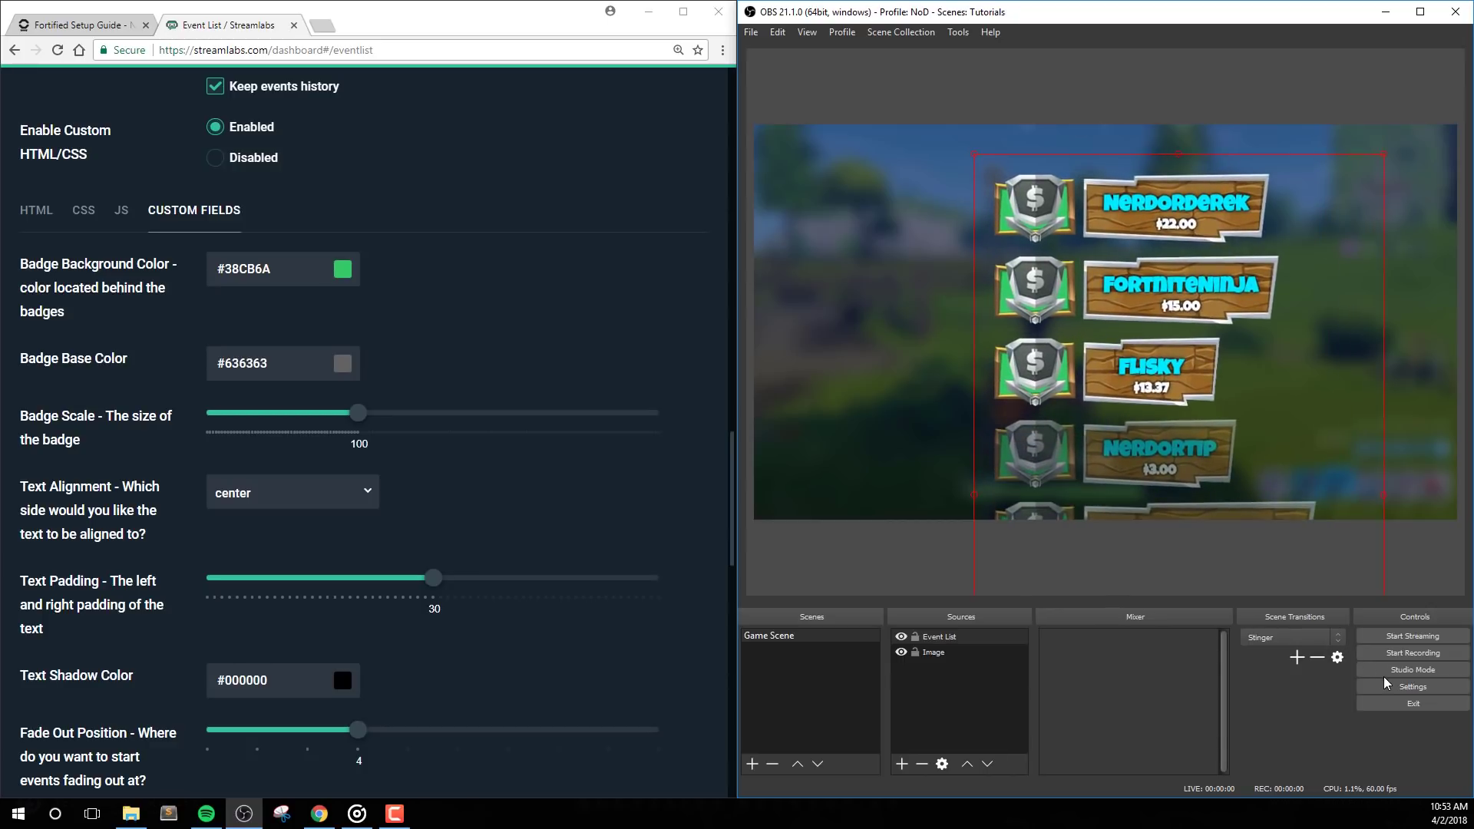
left_click_drag(1227, 428, 1206, 423)
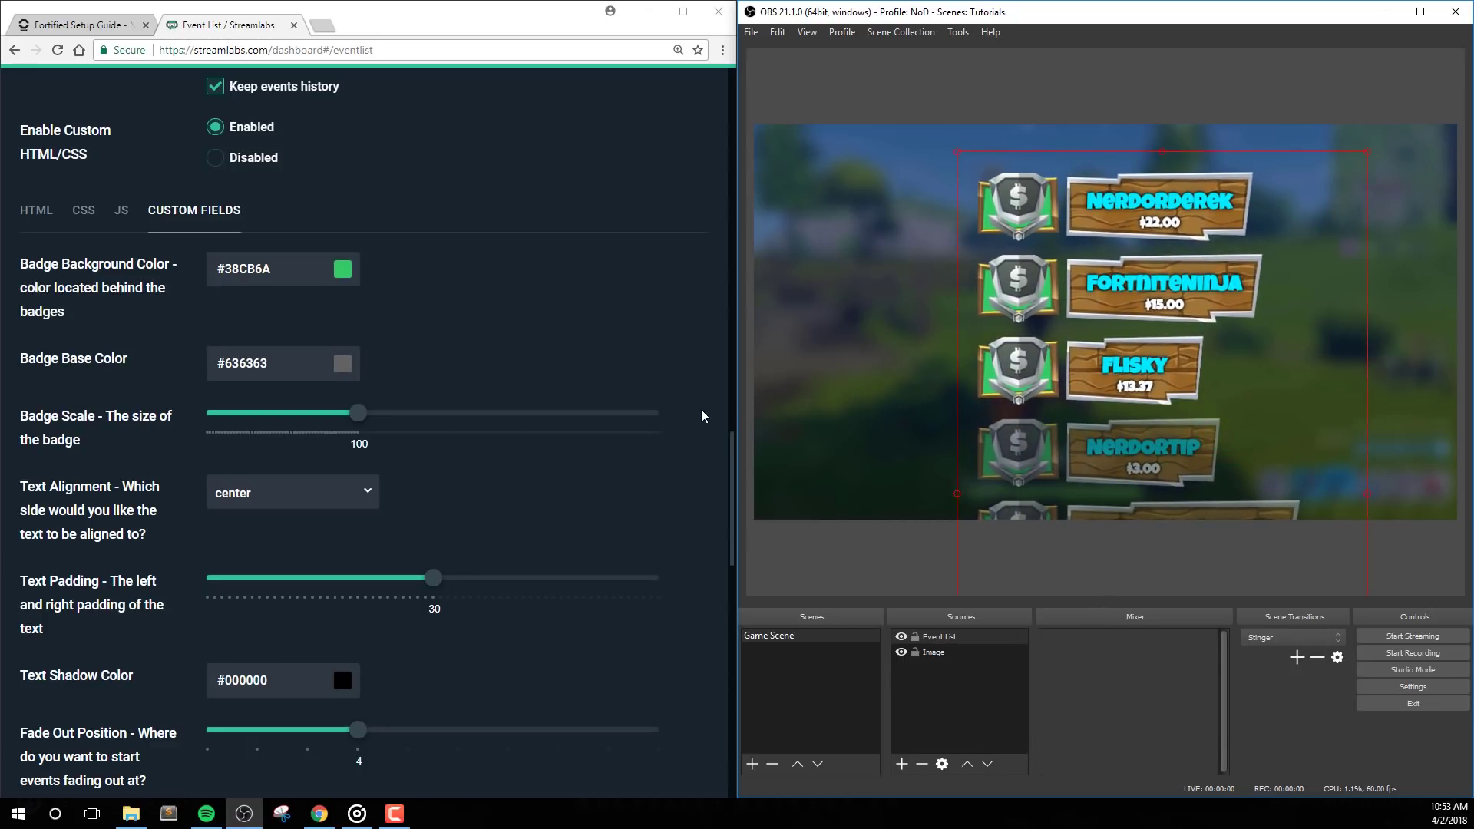
- Set the badge background colour to red and save
left_click(339, 274)
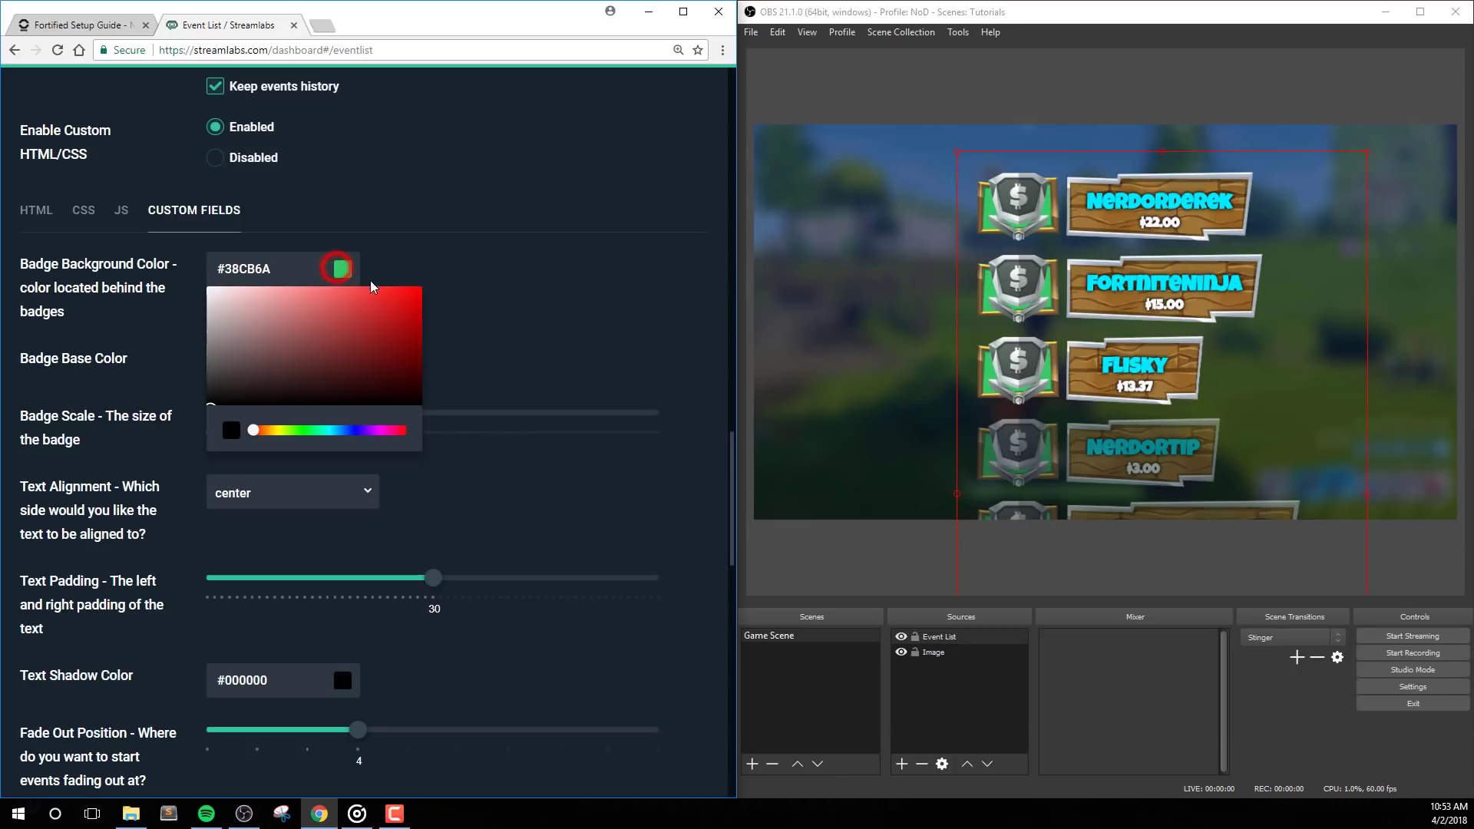
left_click(414, 310)
left_click(432, 288)
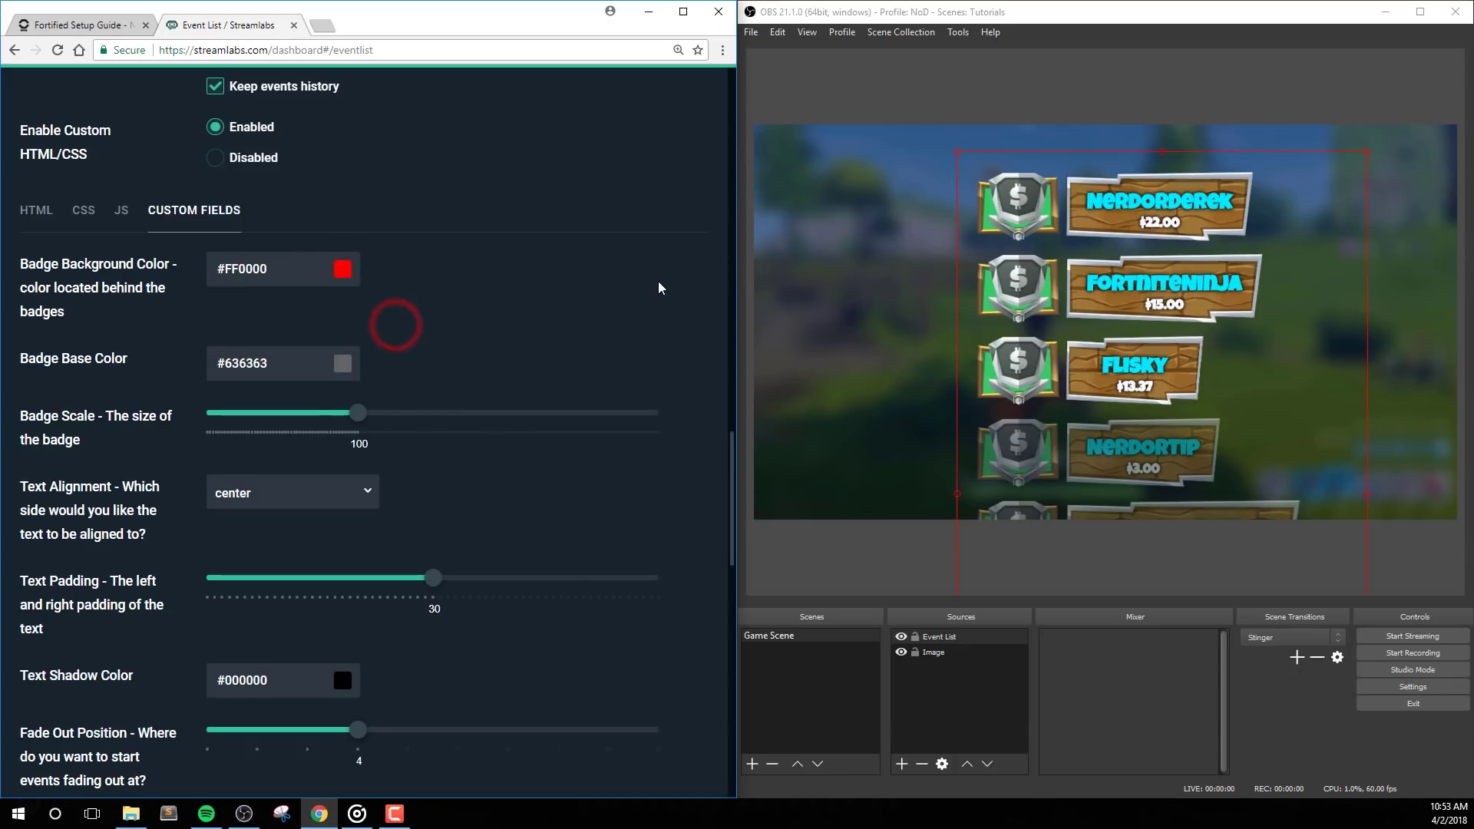
scroll(387, 691, "down", 15)
left_click(386, 737)
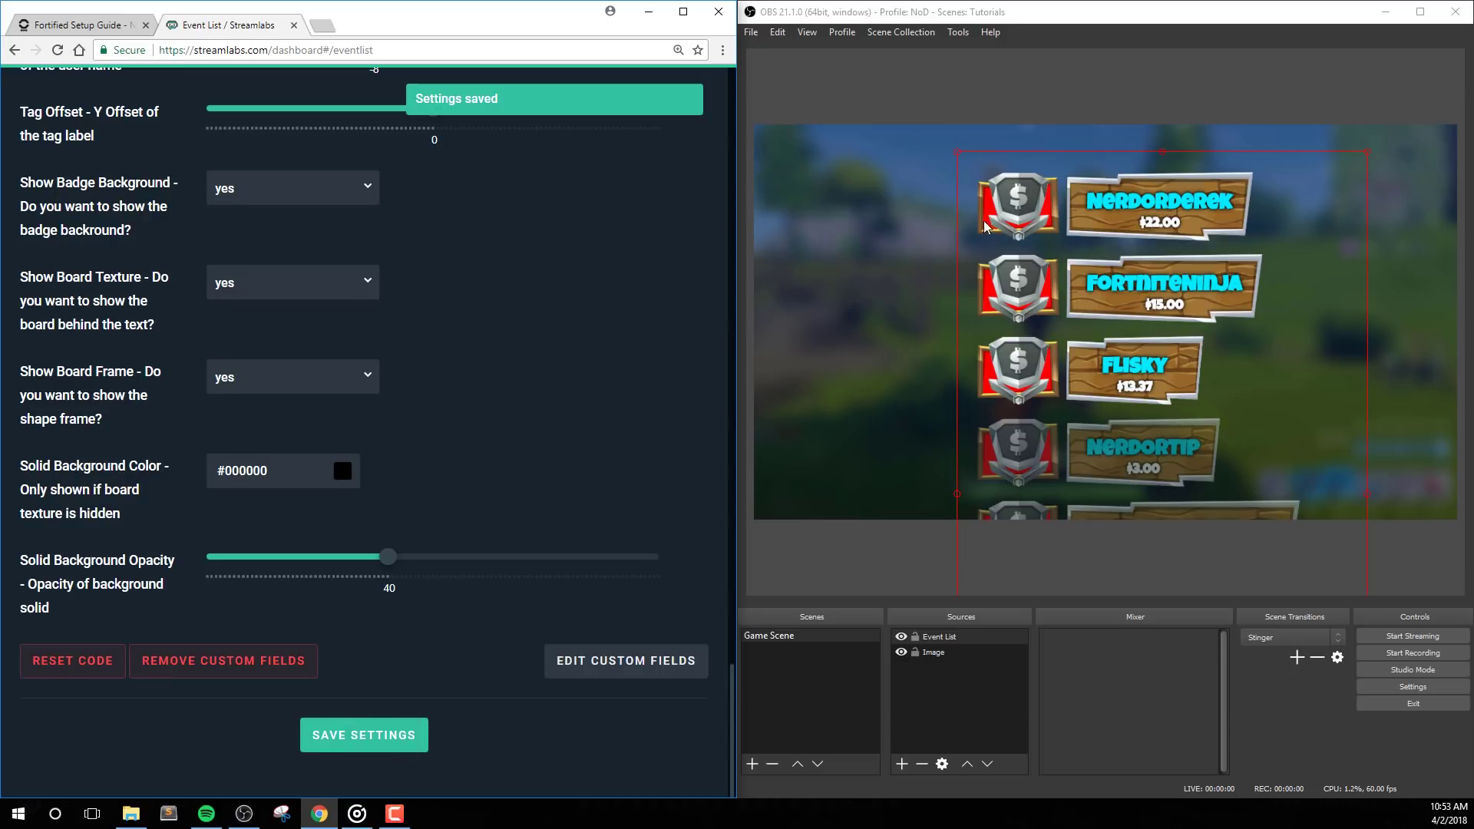
- Darken the badge background colour to #2E0303
scroll(661, 357, "up", 10)
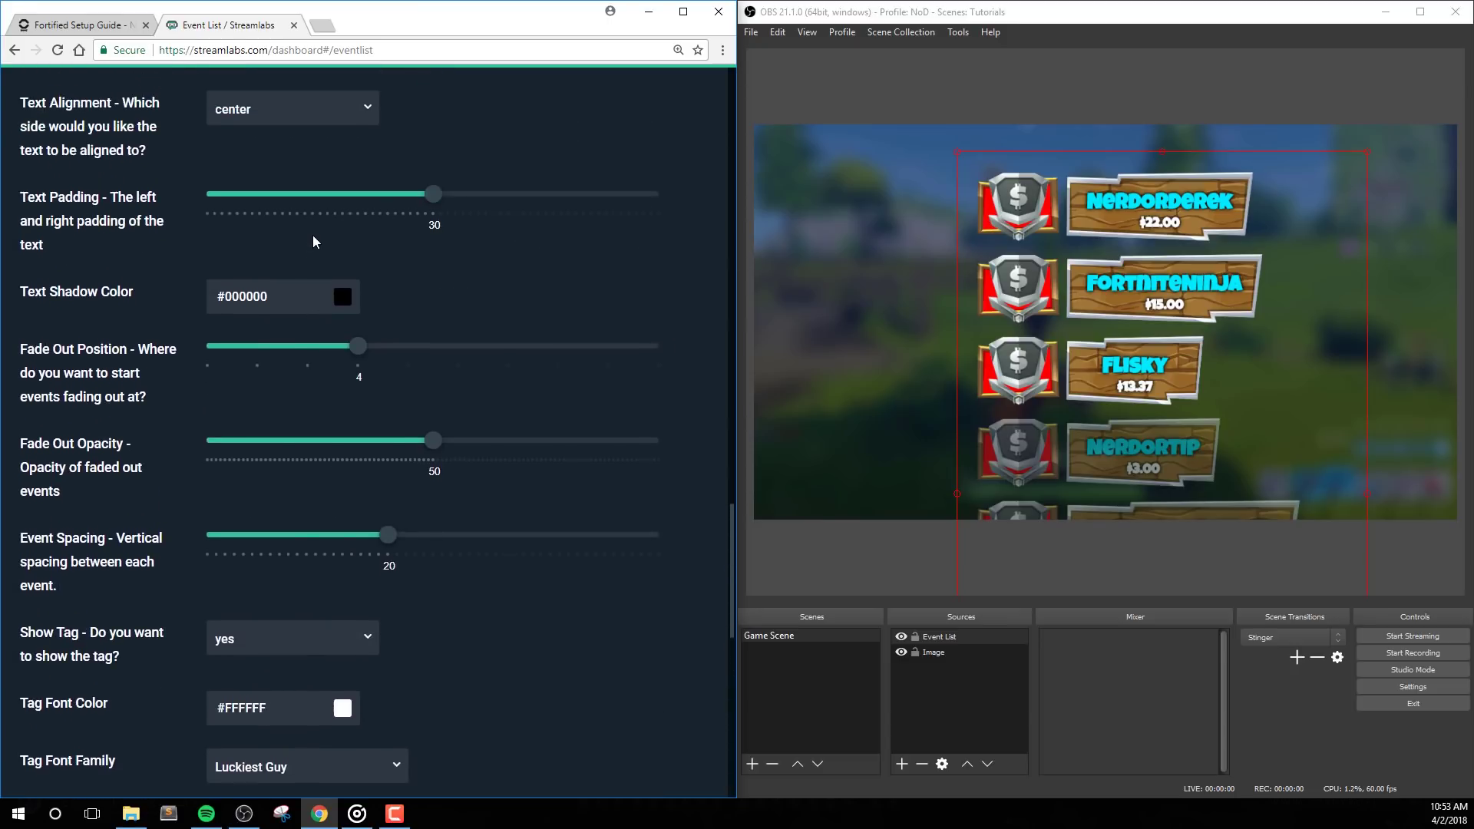
scroll(313, 241, "up", 4)
left_click(342, 192)
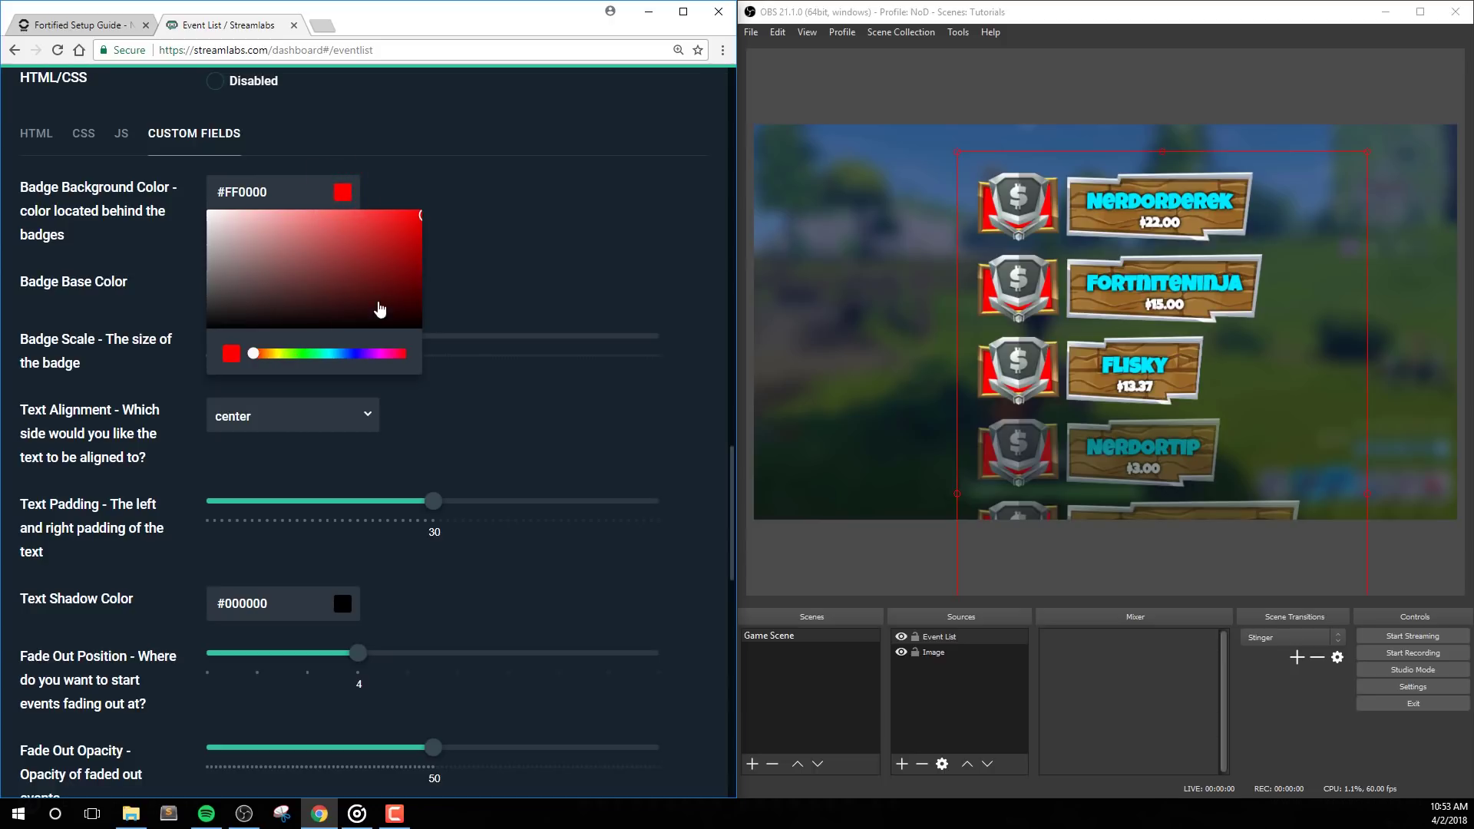
left_click_drag(379, 309, 407, 308)
left_click(582, 298)
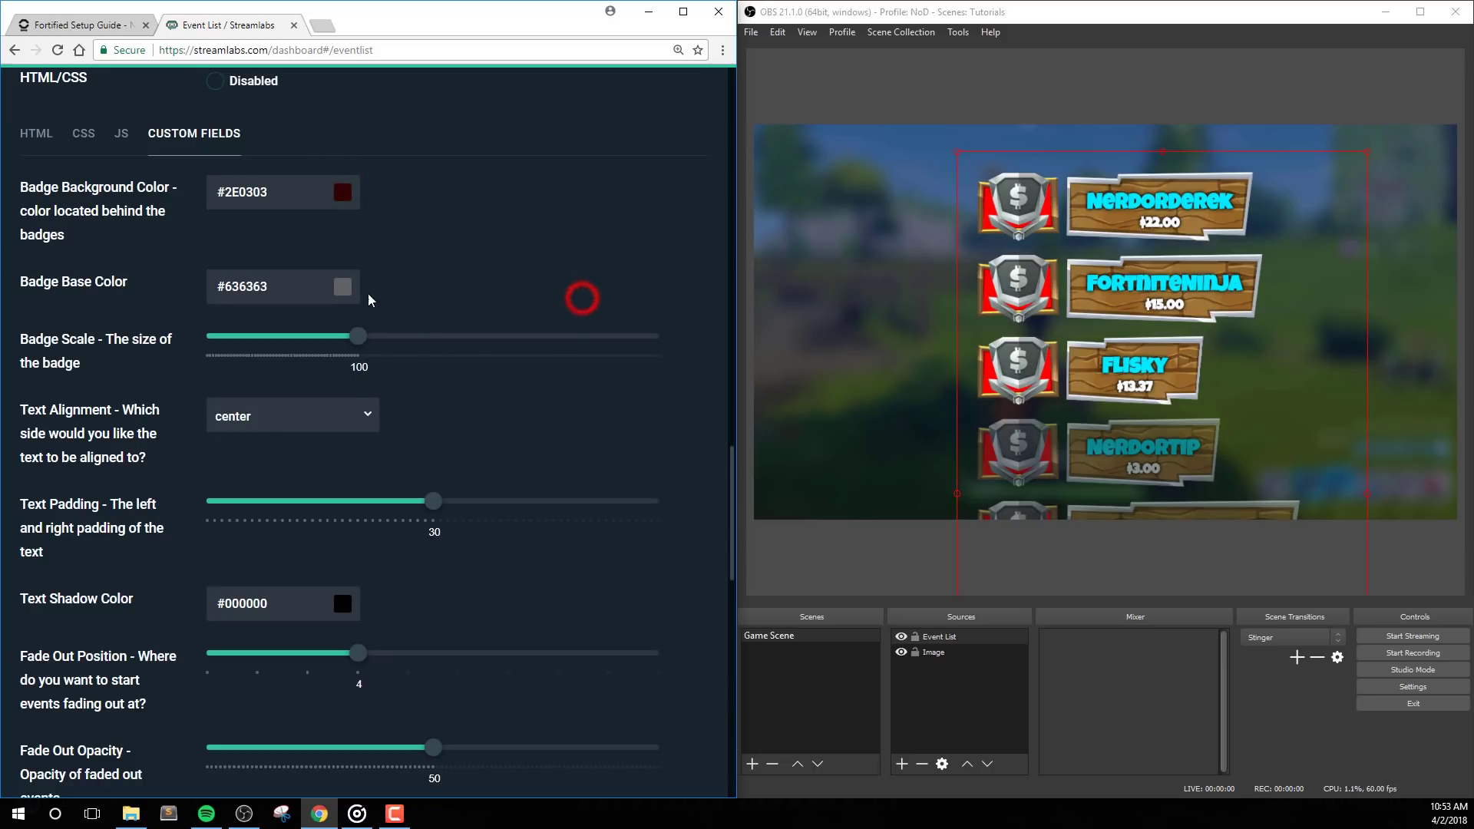
- Set the badge base colour to #FF0000 and save the settings
left_click(345, 287)
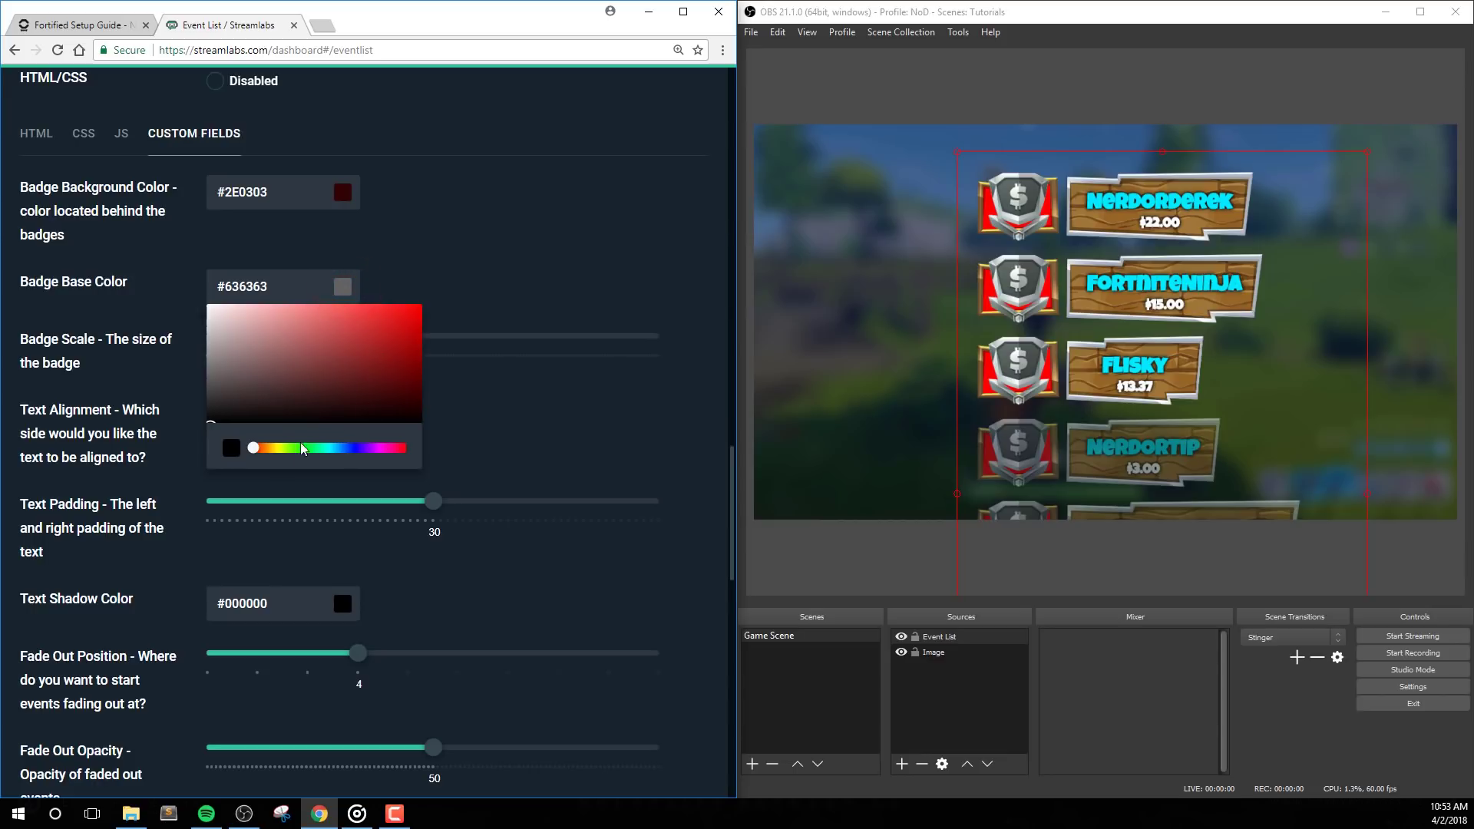
left_click_drag(411, 319, 422, 305)
left_click(470, 289)
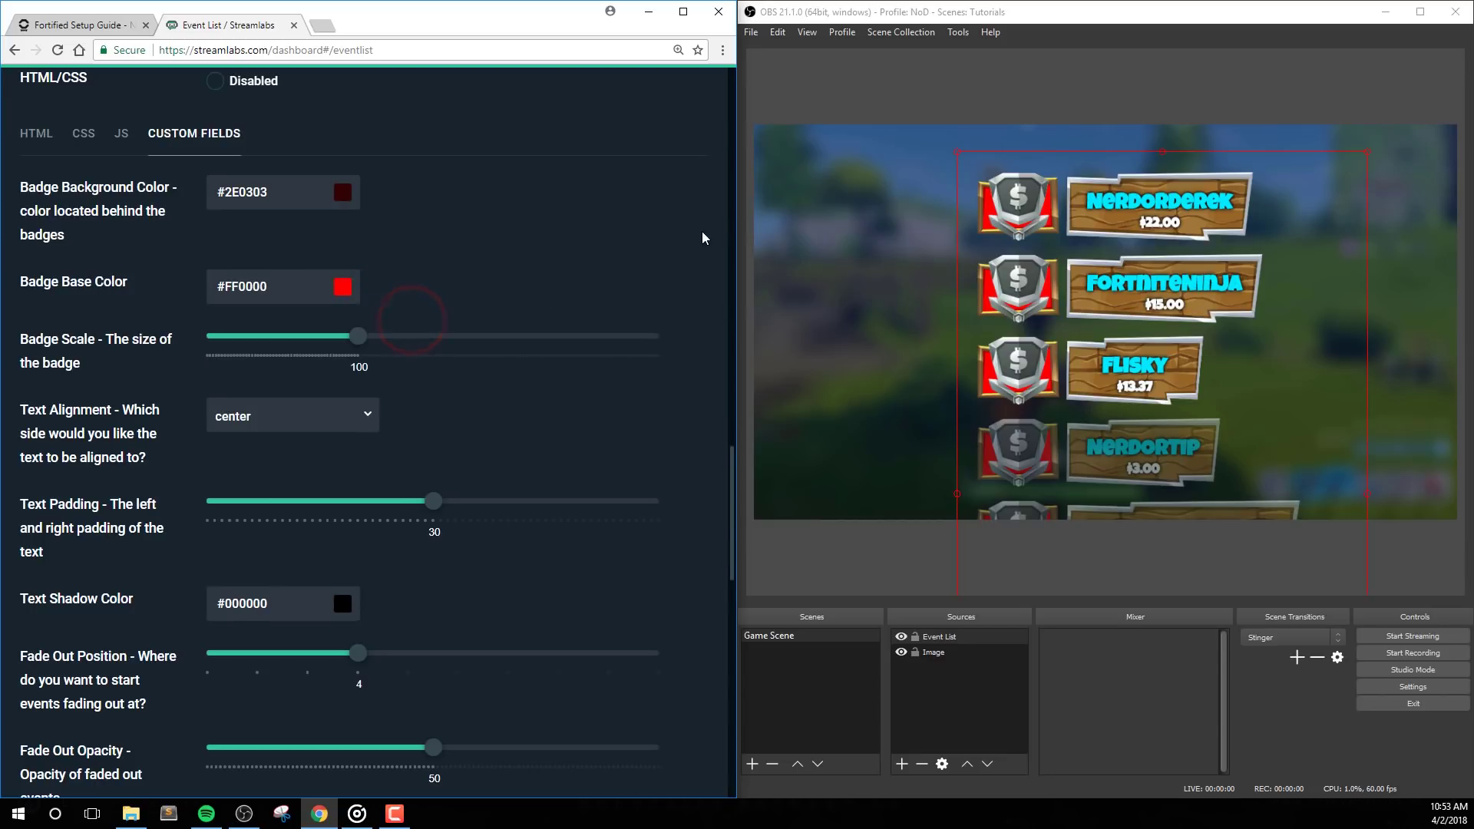
scroll(727, 461, "down", 5)
scroll(727, 461, "down", 9)
left_click(393, 735)
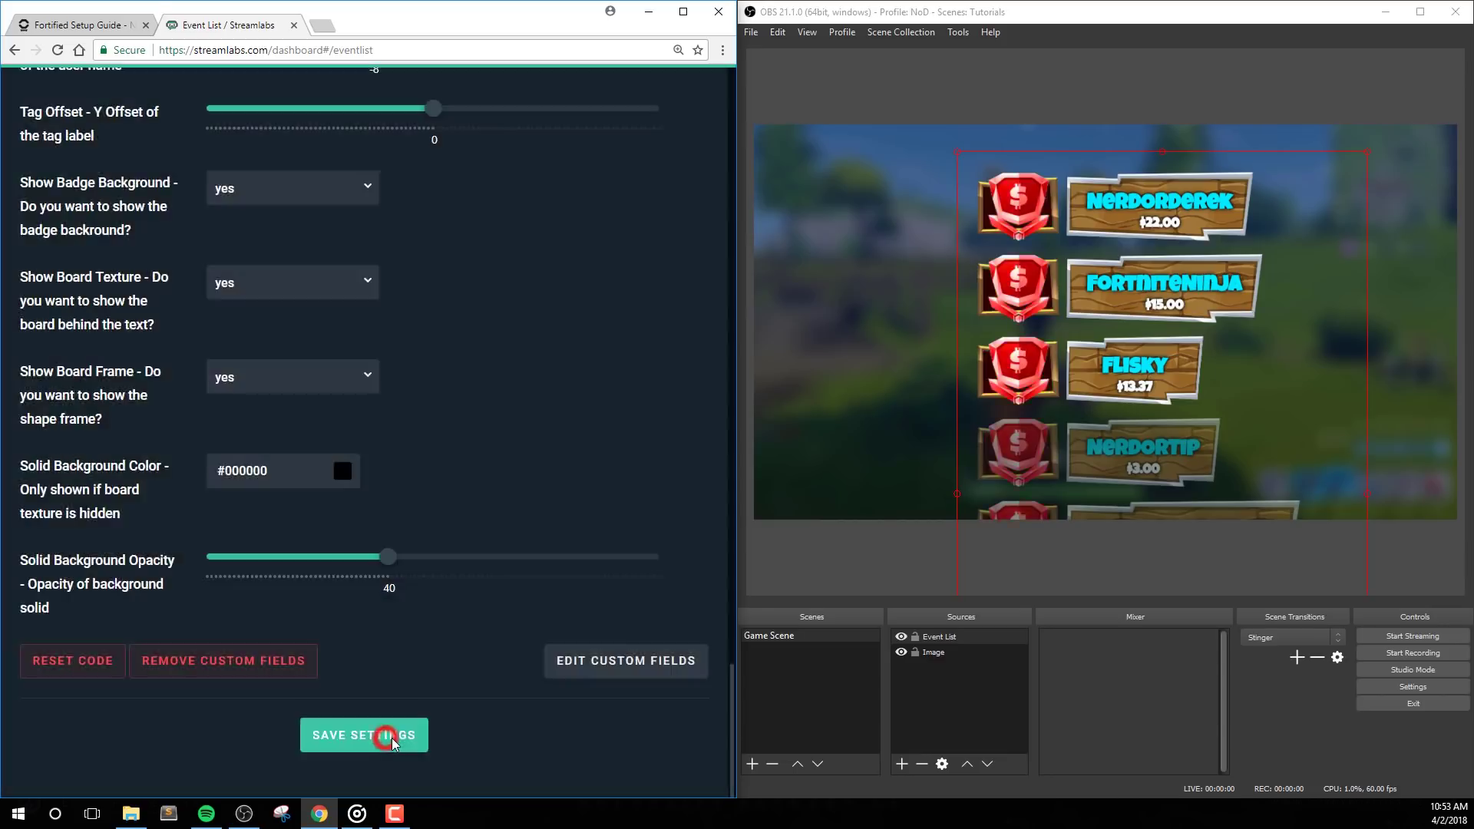
scroll(679, 326, "up", 9)
scroll(676, 325, "up", 7)
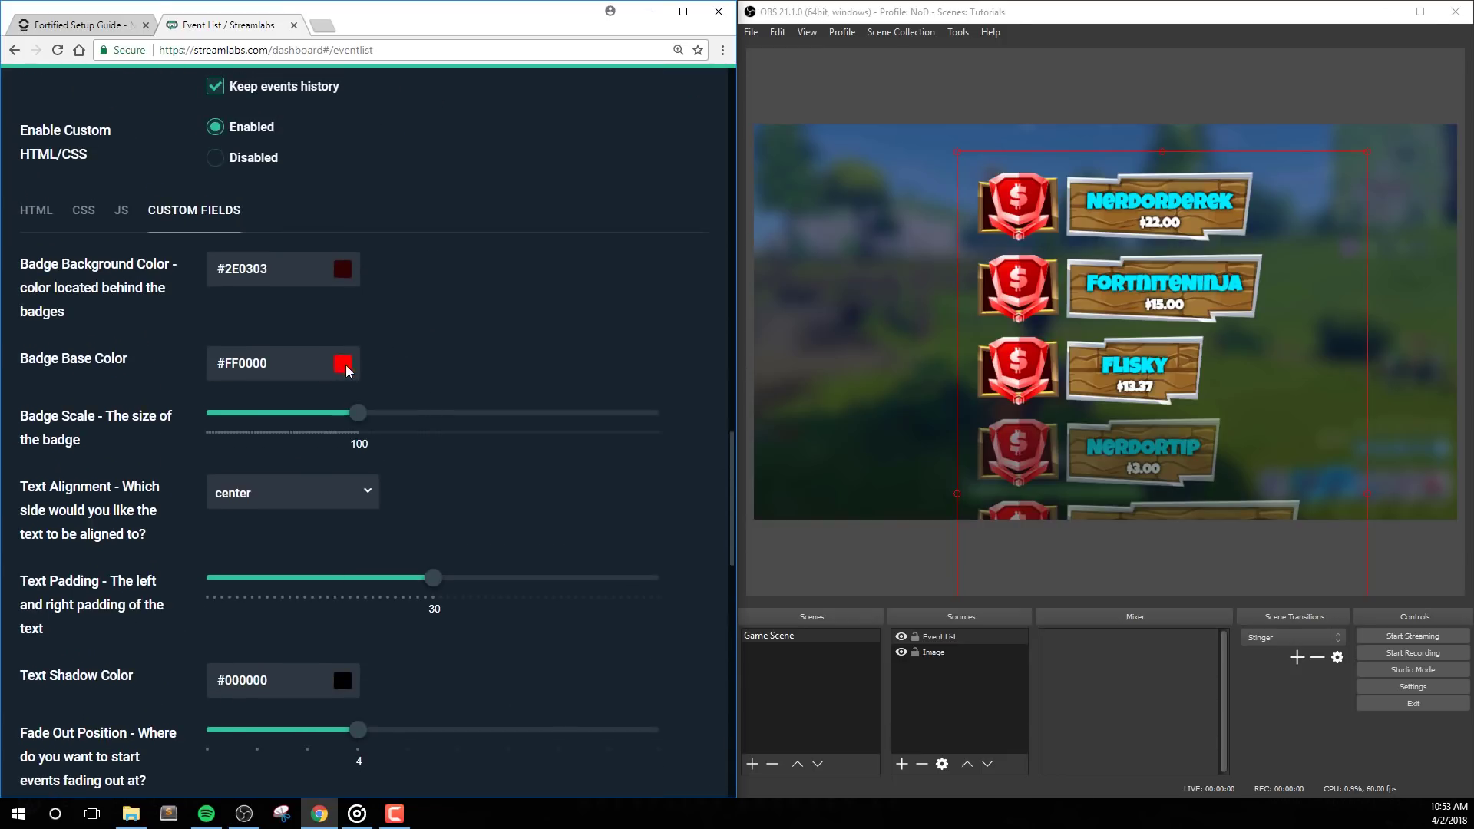
- Darken the badge base colour to #BB0000
left_click(343, 363)
mouse_move(409, 411)
left_mouse_down()
mouse_move(430, 421)
mouse_move(413, 421)
left_mouse_up()
left_click(703, 334)
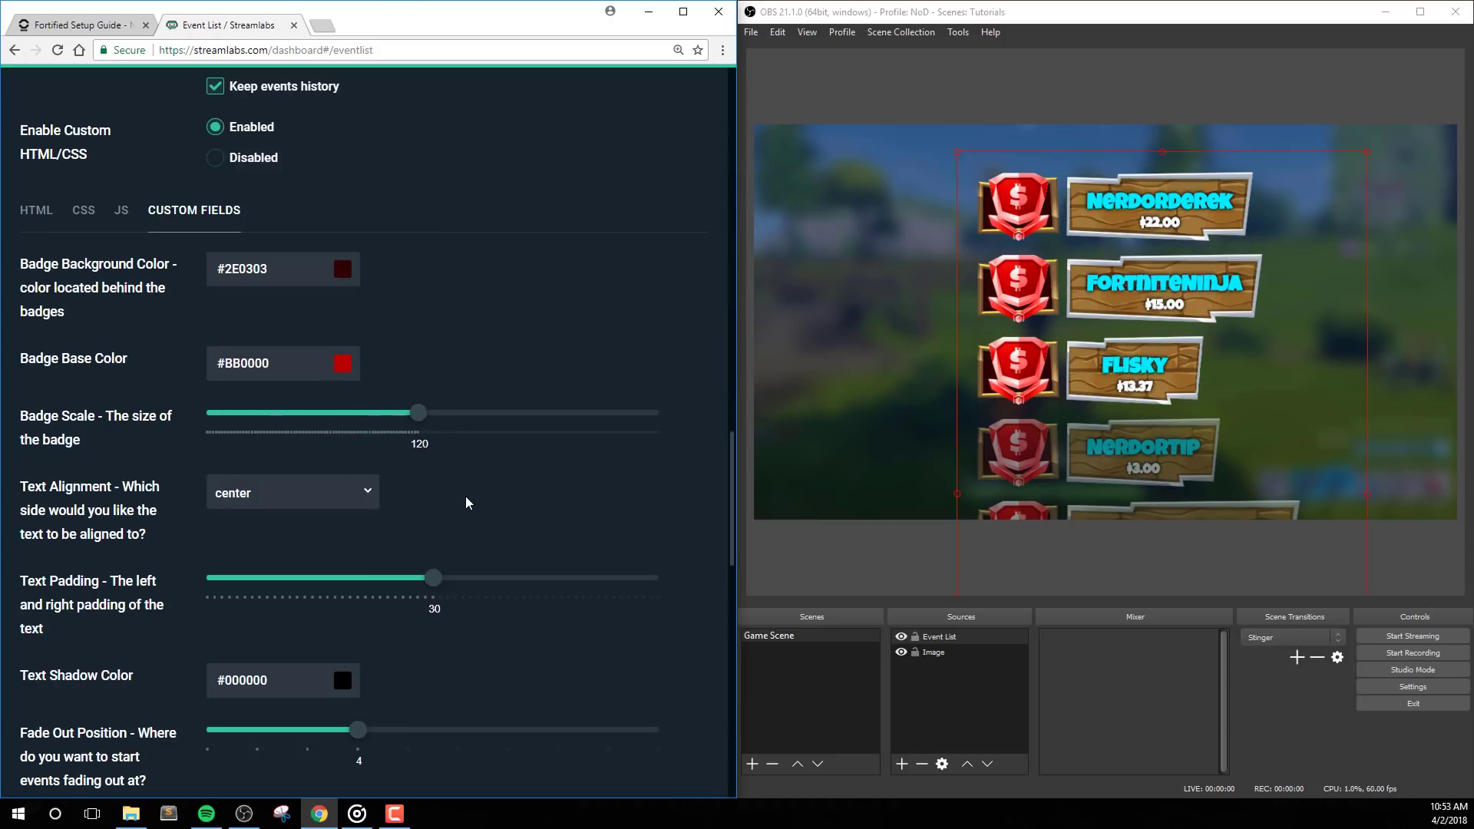
- Set the text alignment to right and save
scroll(461, 494, "down", 1)
left_click(319, 416)
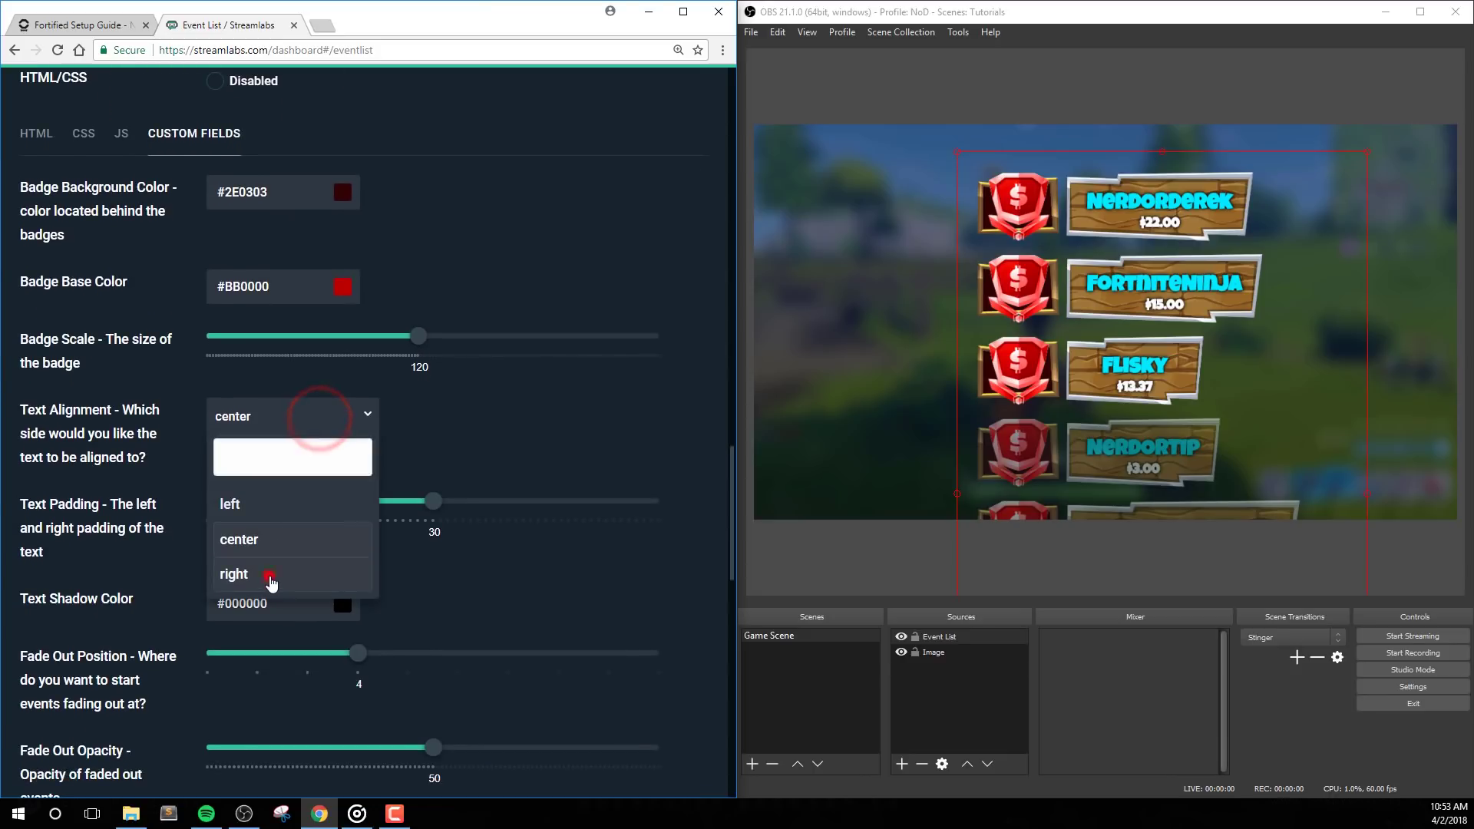
left_click(270, 575)
scroll(464, 724, "down", 12)
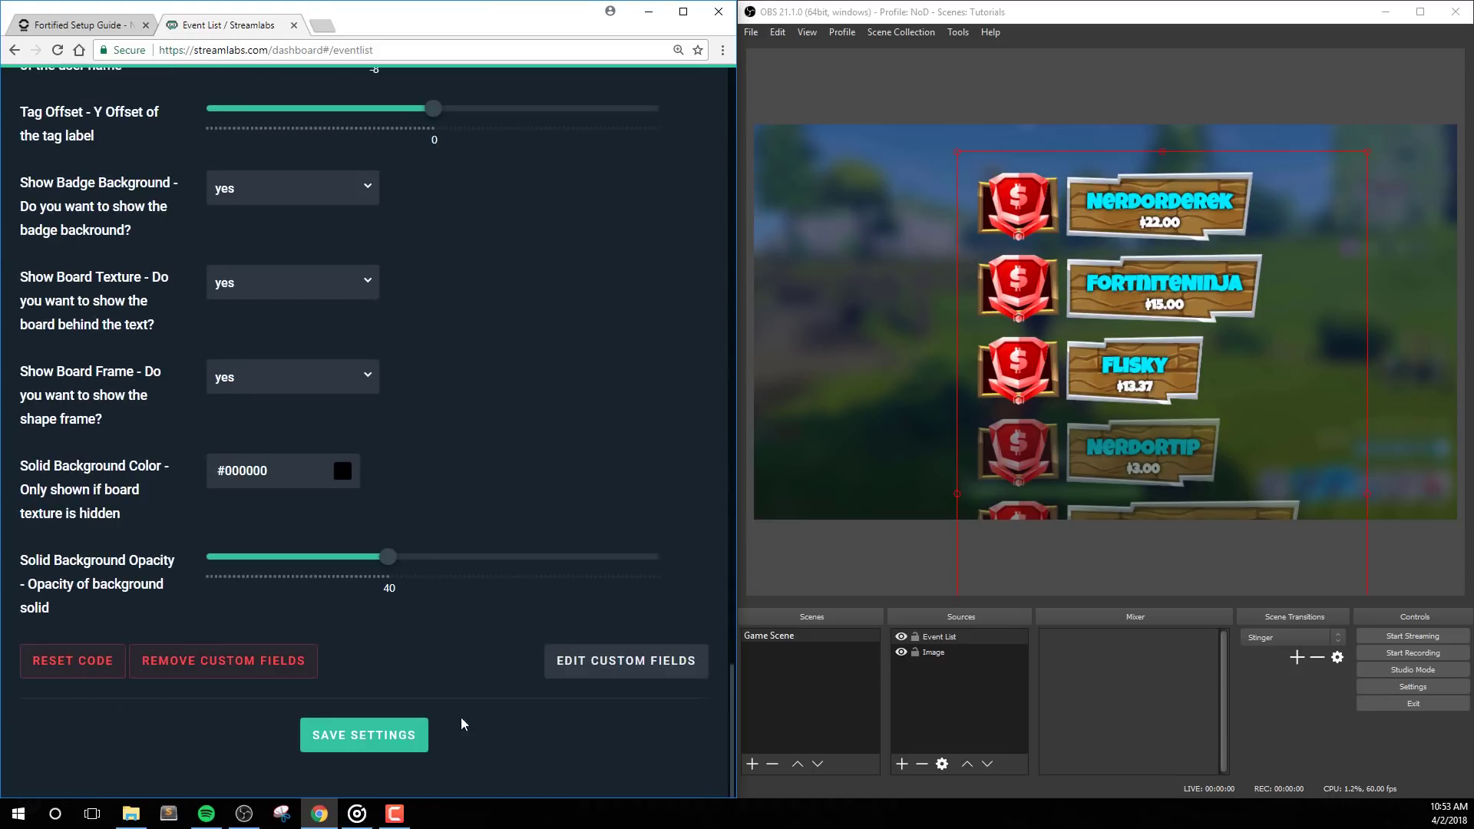
left_click(412, 730)
- Set the text alignment back to center and save
scroll(610, 484, "up", 3)
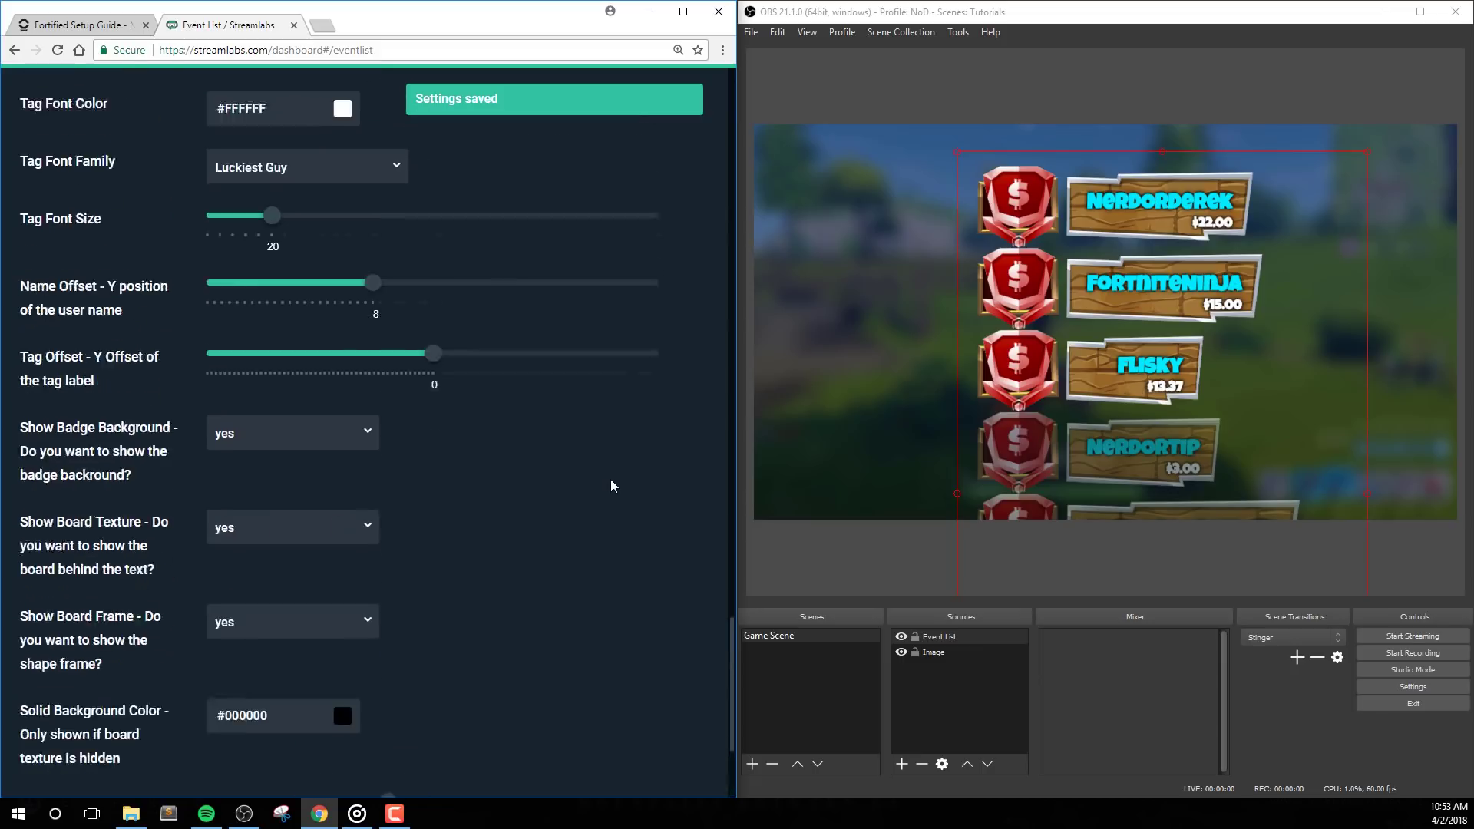
scroll(610, 485, "up", 7)
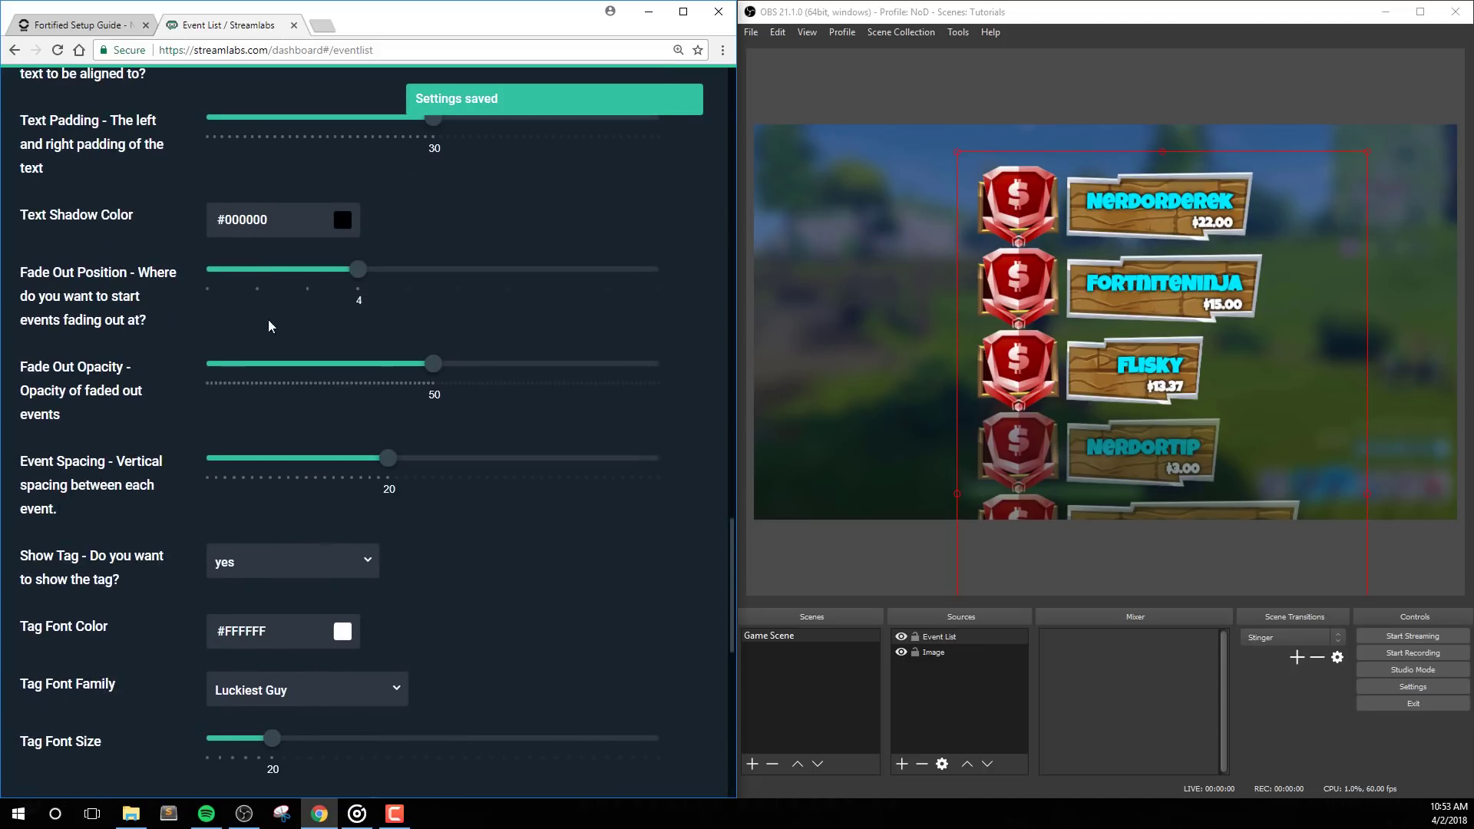
scroll(335, 501, "up", 3)
left_click(271, 266)
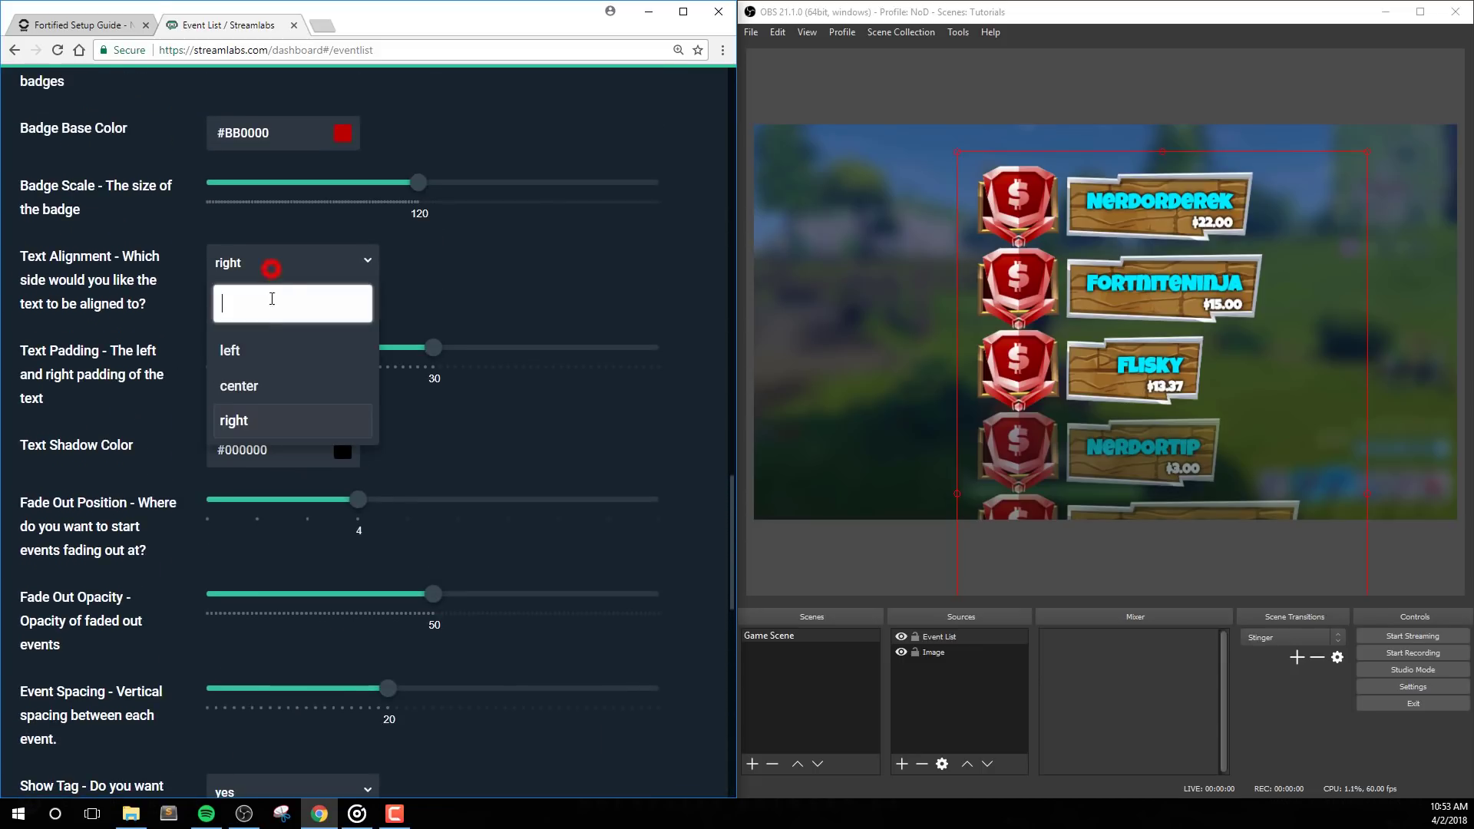
left_click(244, 384)
scroll(675, 652, "down", 9)
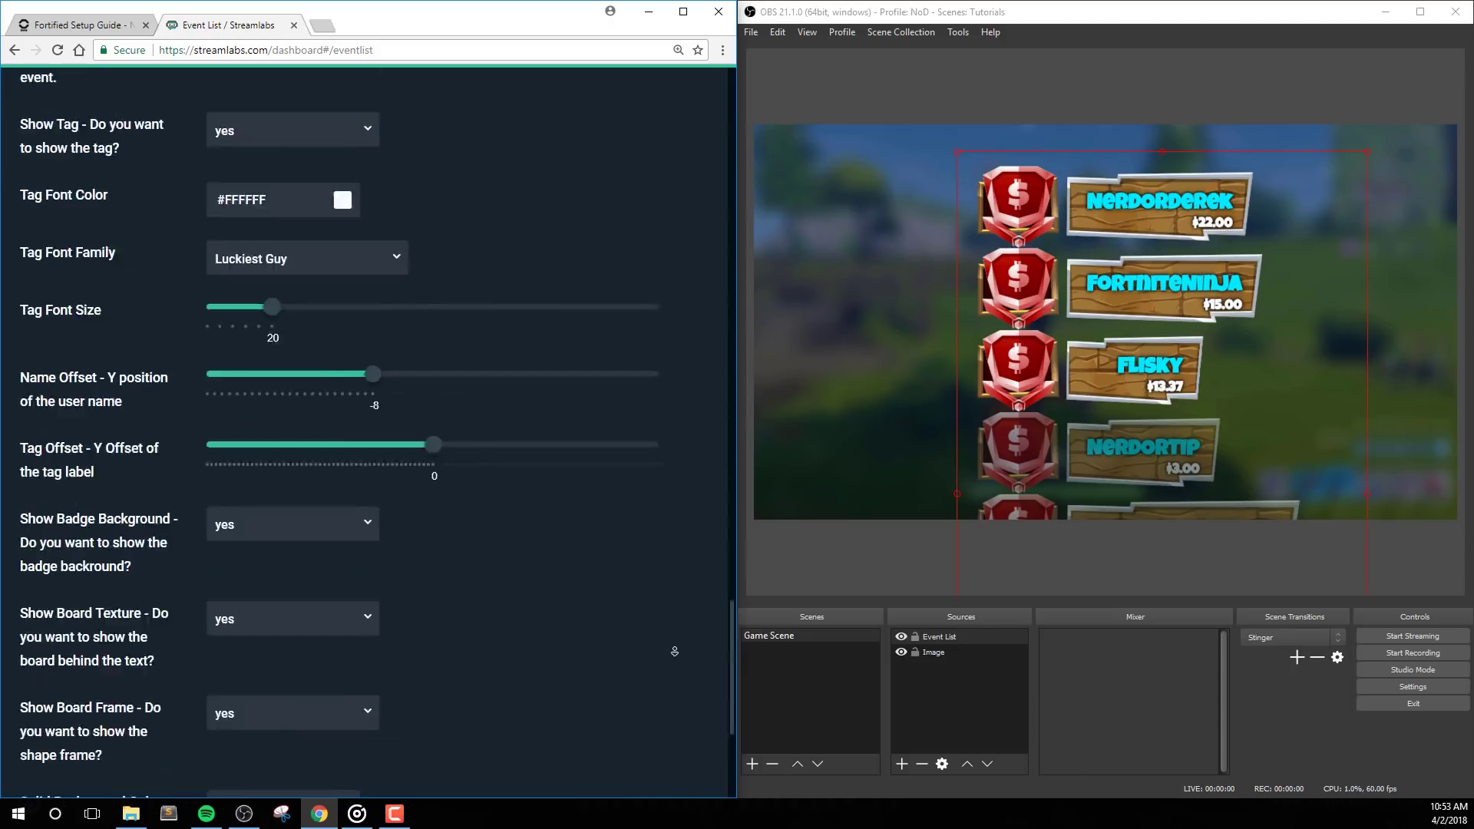
scroll(675, 652, "down", 4)
left_click(368, 735)
- Adjust the left and right text padding to 30
scroll(628, 454, "up", 4)
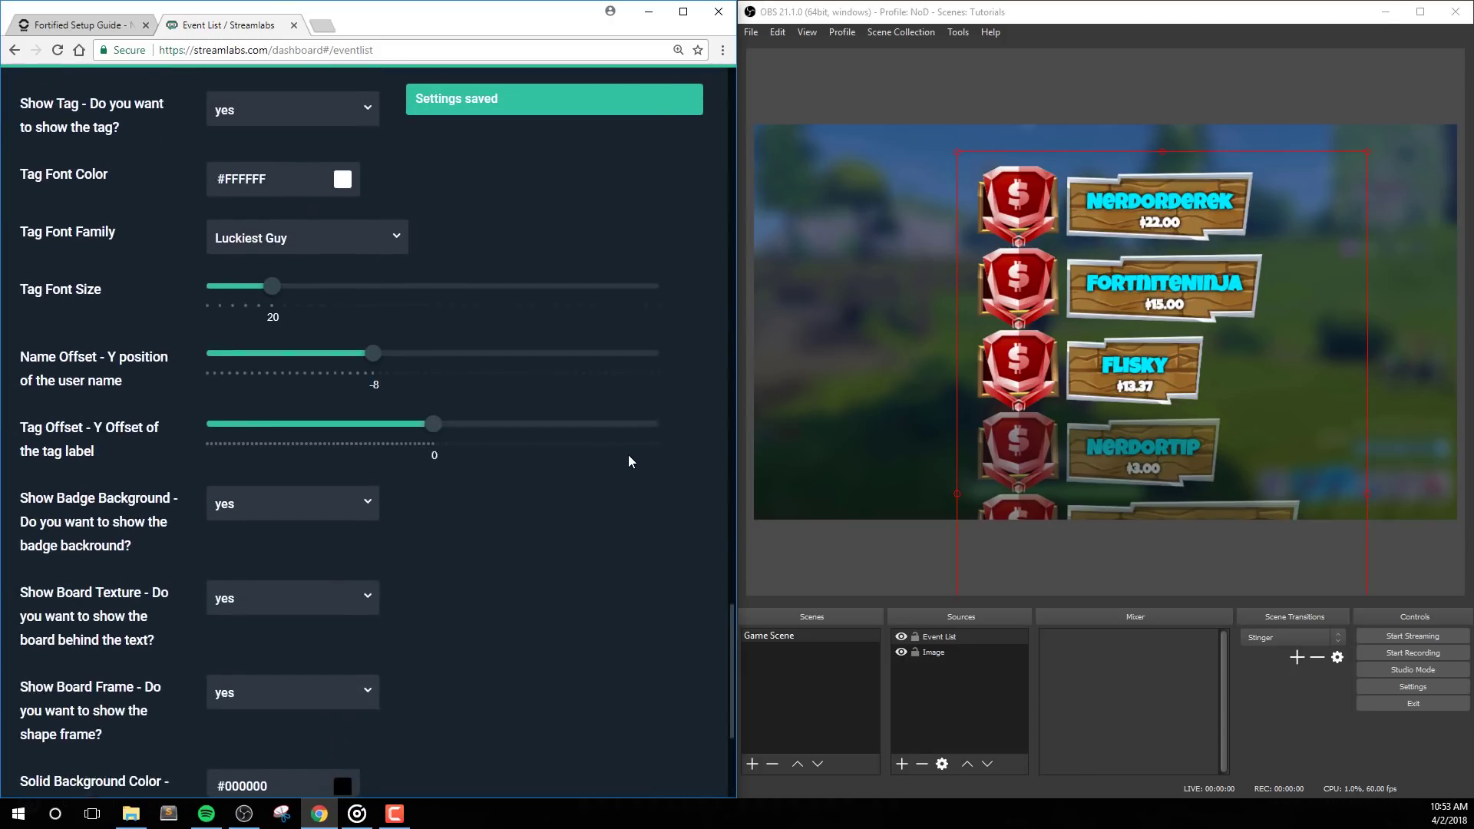
scroll(628, 455, "up", 7)
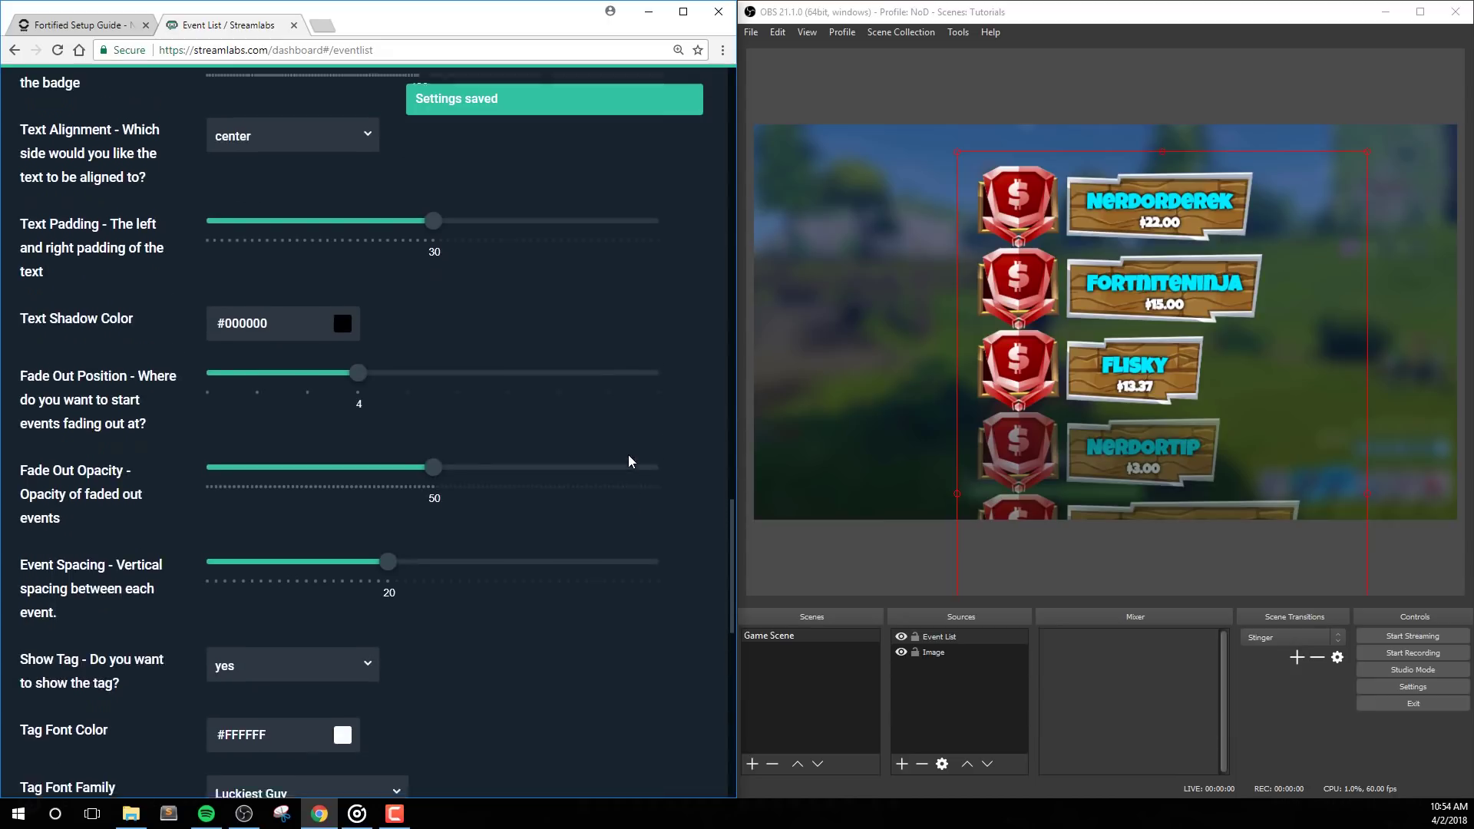
scroll(628, 455, "up", 1)
left_click(56, 271)
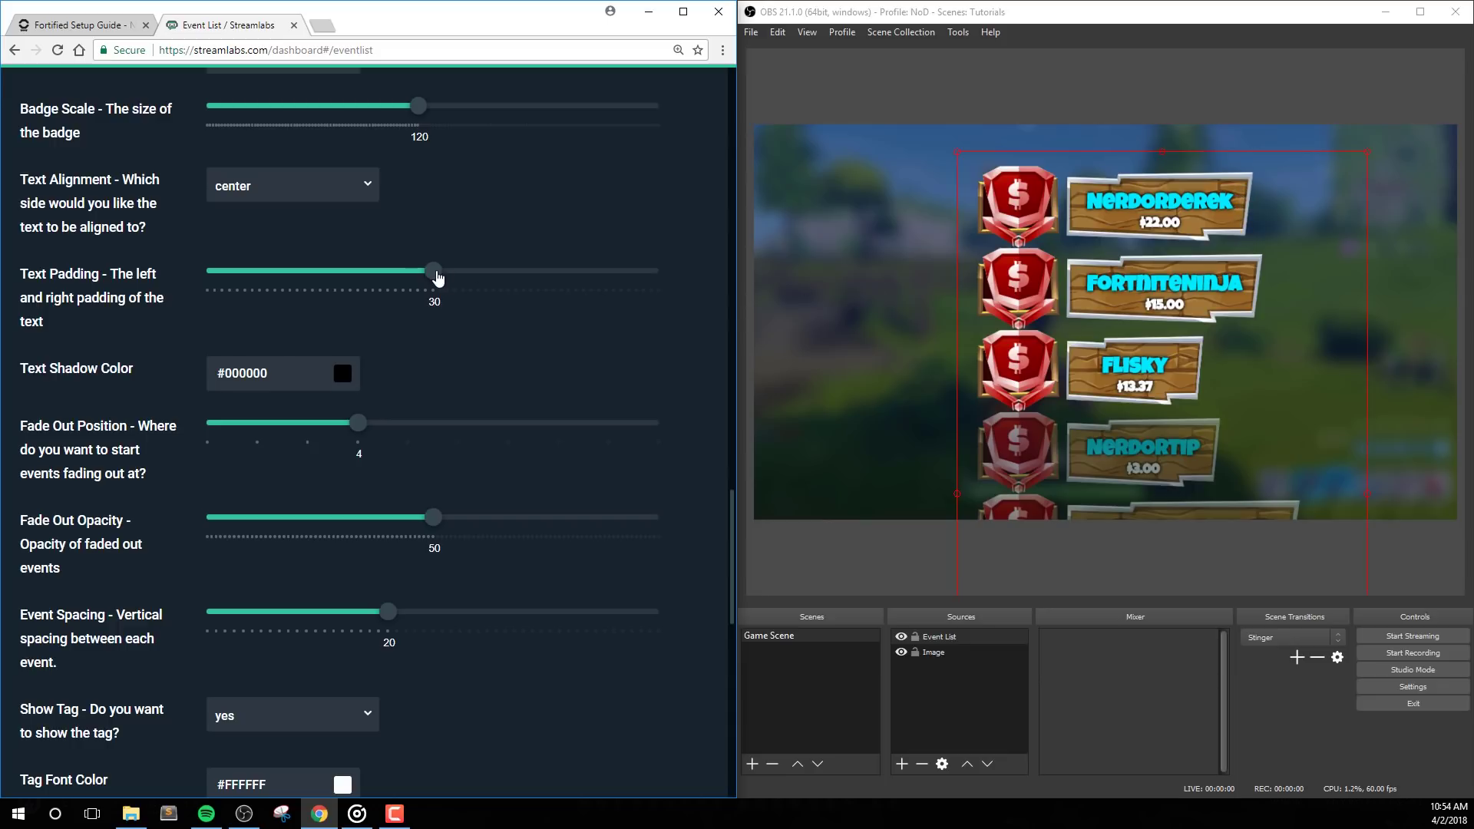
mouse_move(437, 274)
left_mouse_down()
mouse_move(336, 274)
mouse_move(430, 282)
left_mouse_up()
- Give the text shadow a bright blue #009DFF colour, save, and reopen the shadow colour picker
left_click(341, 378)
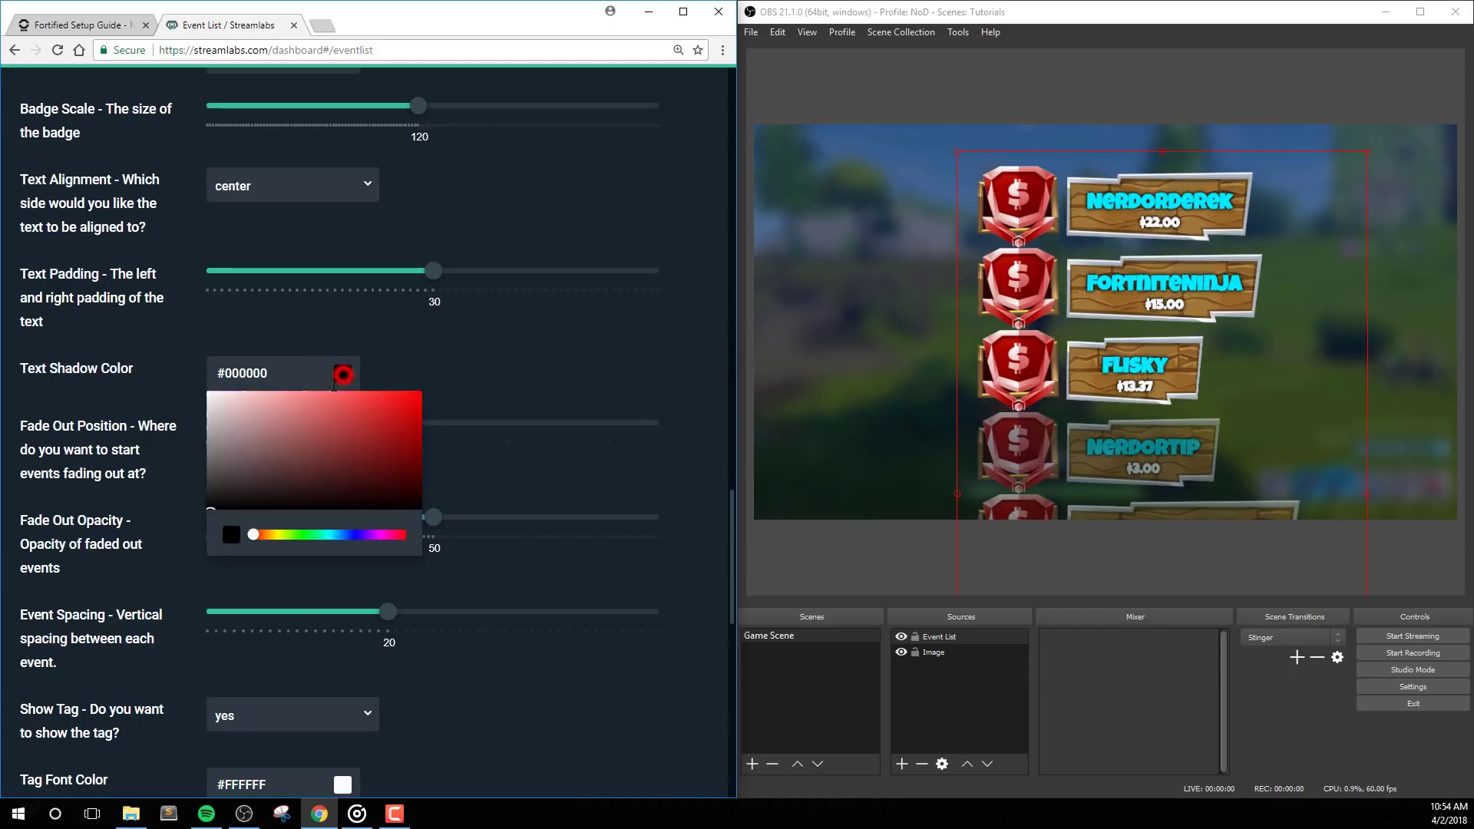
left_click(338, 535)
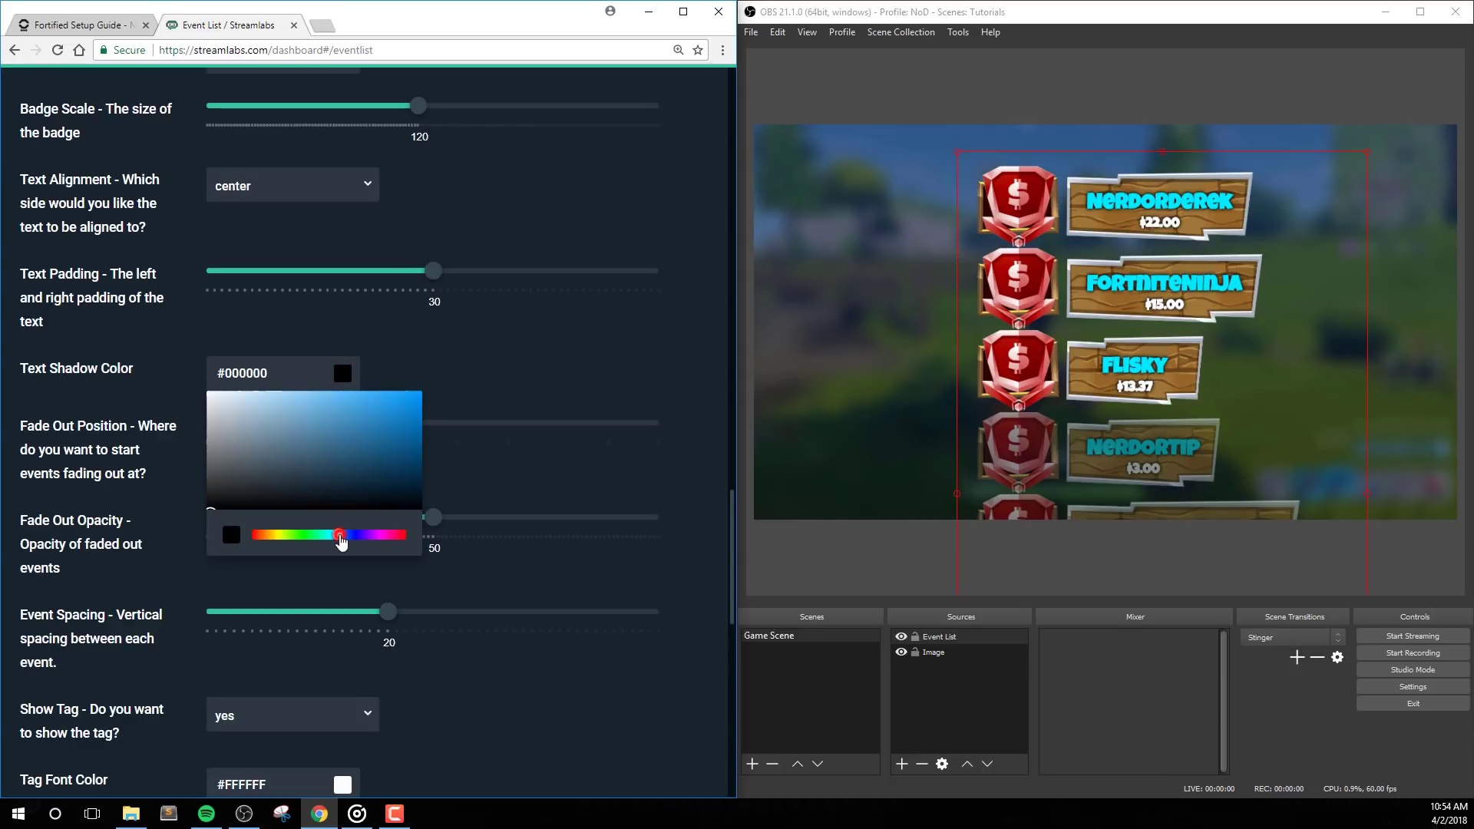
left_click_drag(390, 422, 441, 362)
left_click(617, 366)
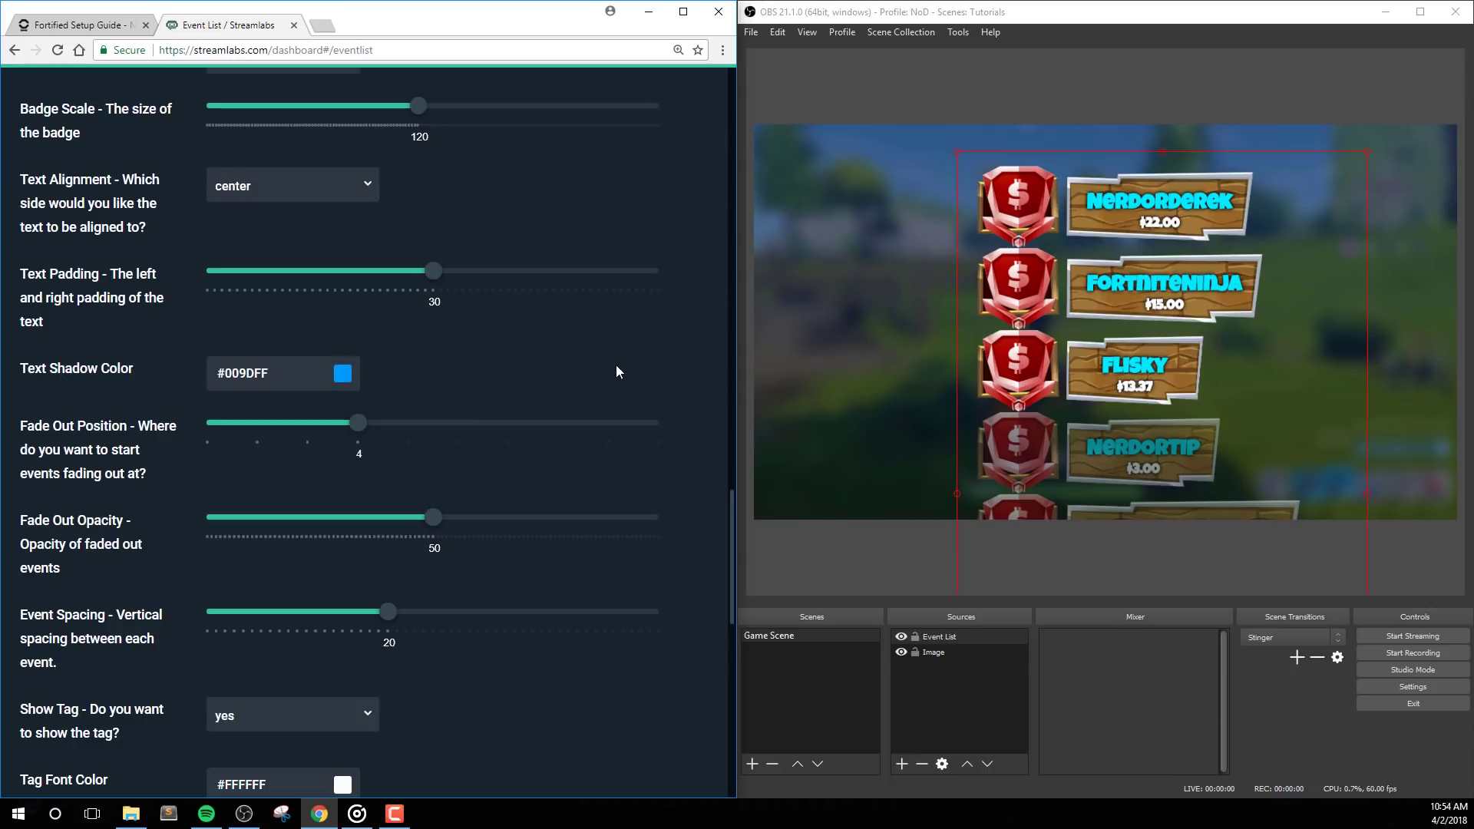
scroll(667, 368, "down", 12)
left_click(371, 739)
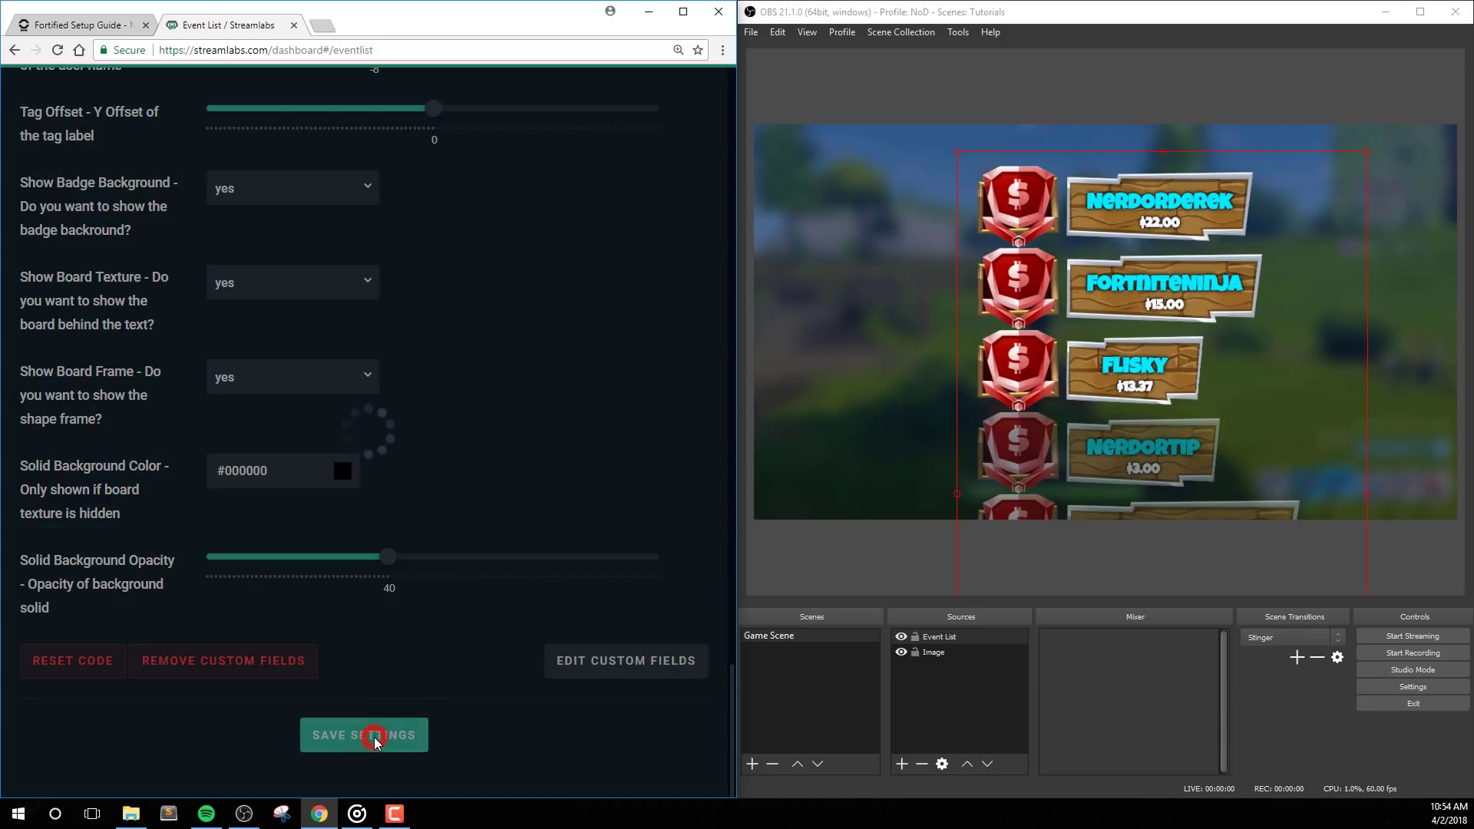
scroll(638, 469, "up", 7)
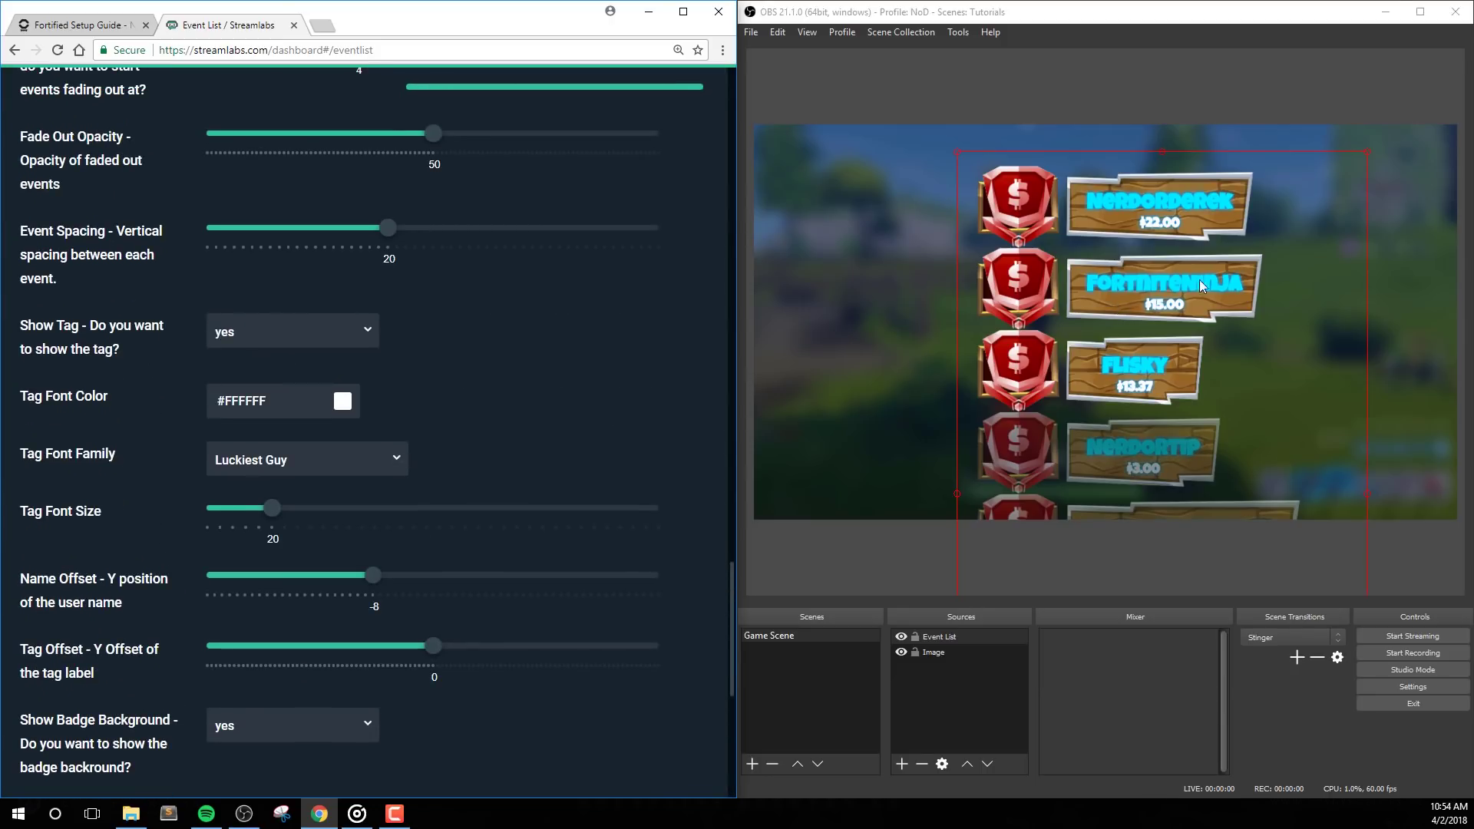
scroll(513, 372, "up", 3)
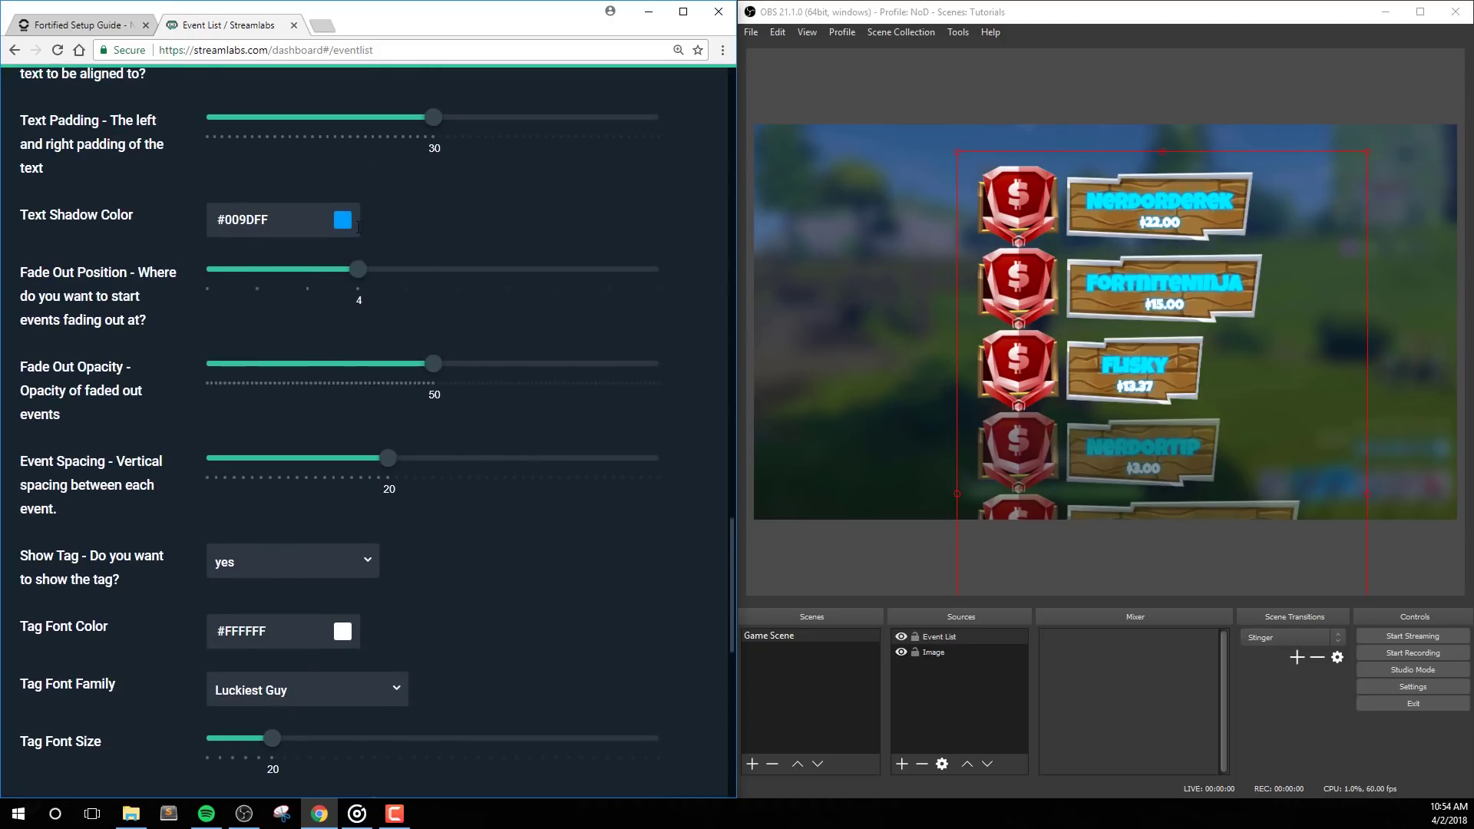
left_click(343, 222)
- Return the text shadow to black #000000 and move the event list higher in OBS
left_click_drag(228, 326, 167, 371)
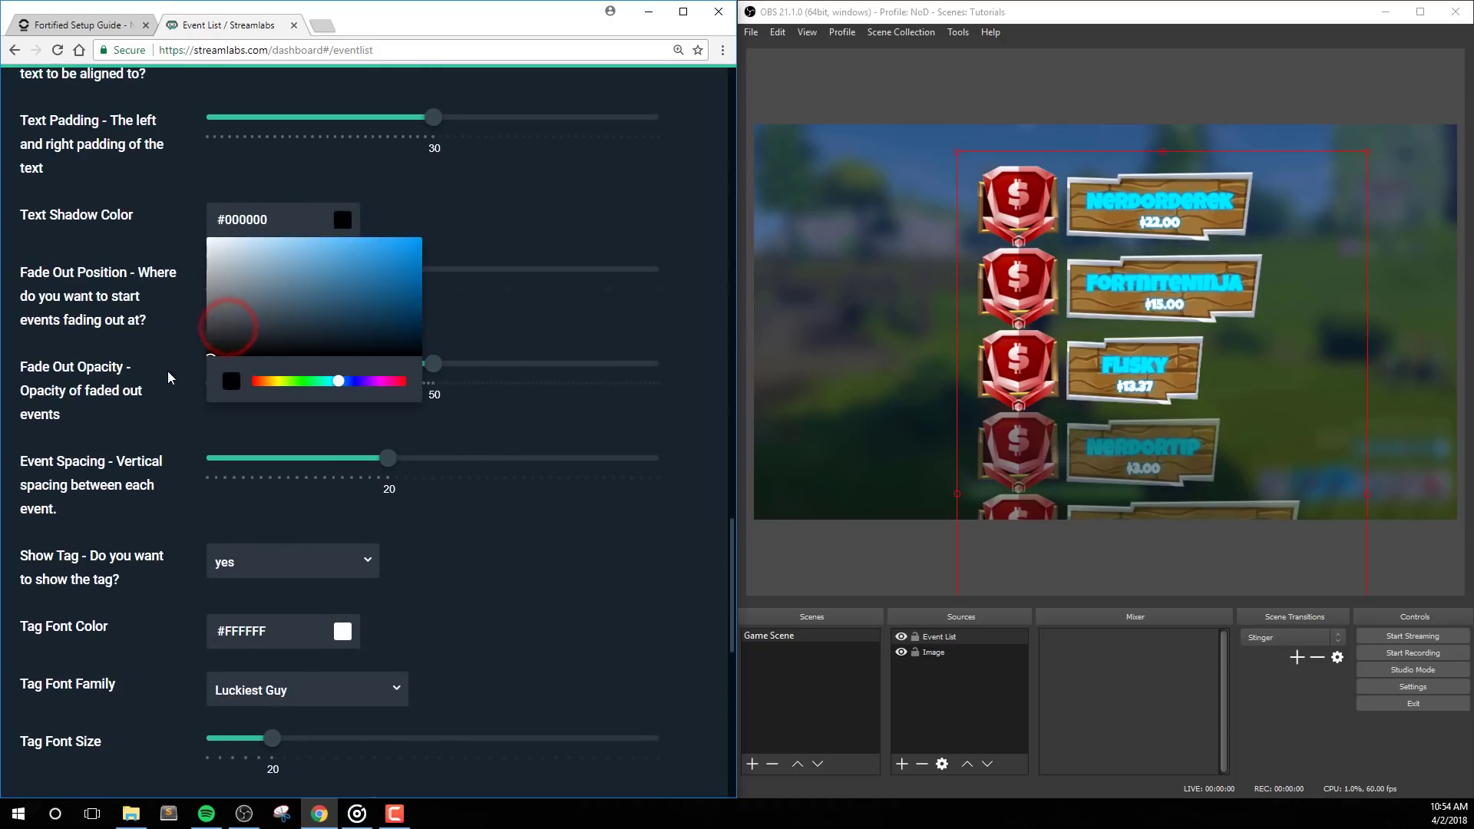
left_click(694, 388)
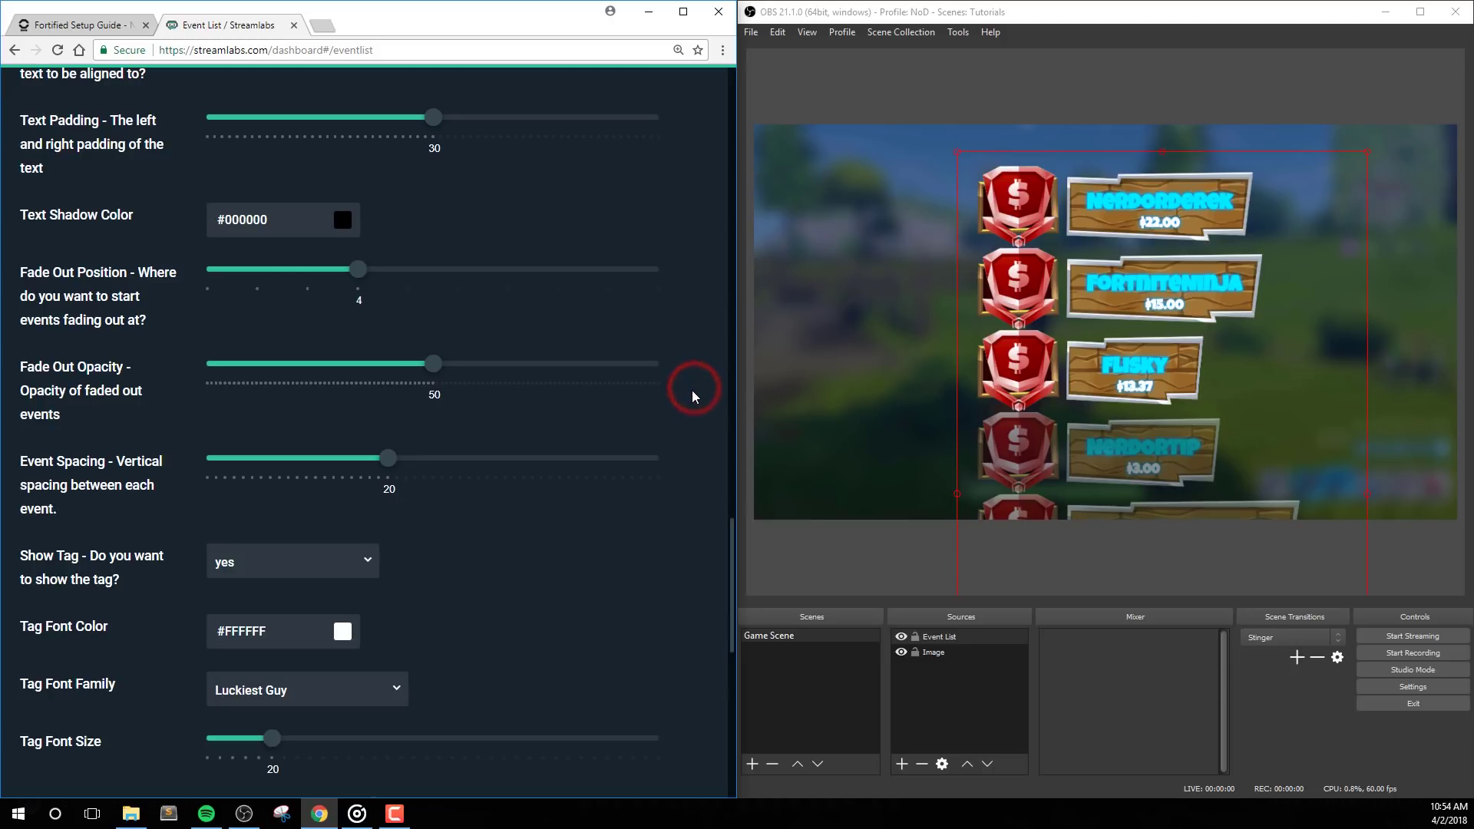
left_click(358, 270)
left_click_drag(1114, 412, 1109, 364)
- Select the event list in the OBS preview and snap it to the canvas top
left_click(1135, 215)
left_click(1138, 234)
left_click(1115, 311)
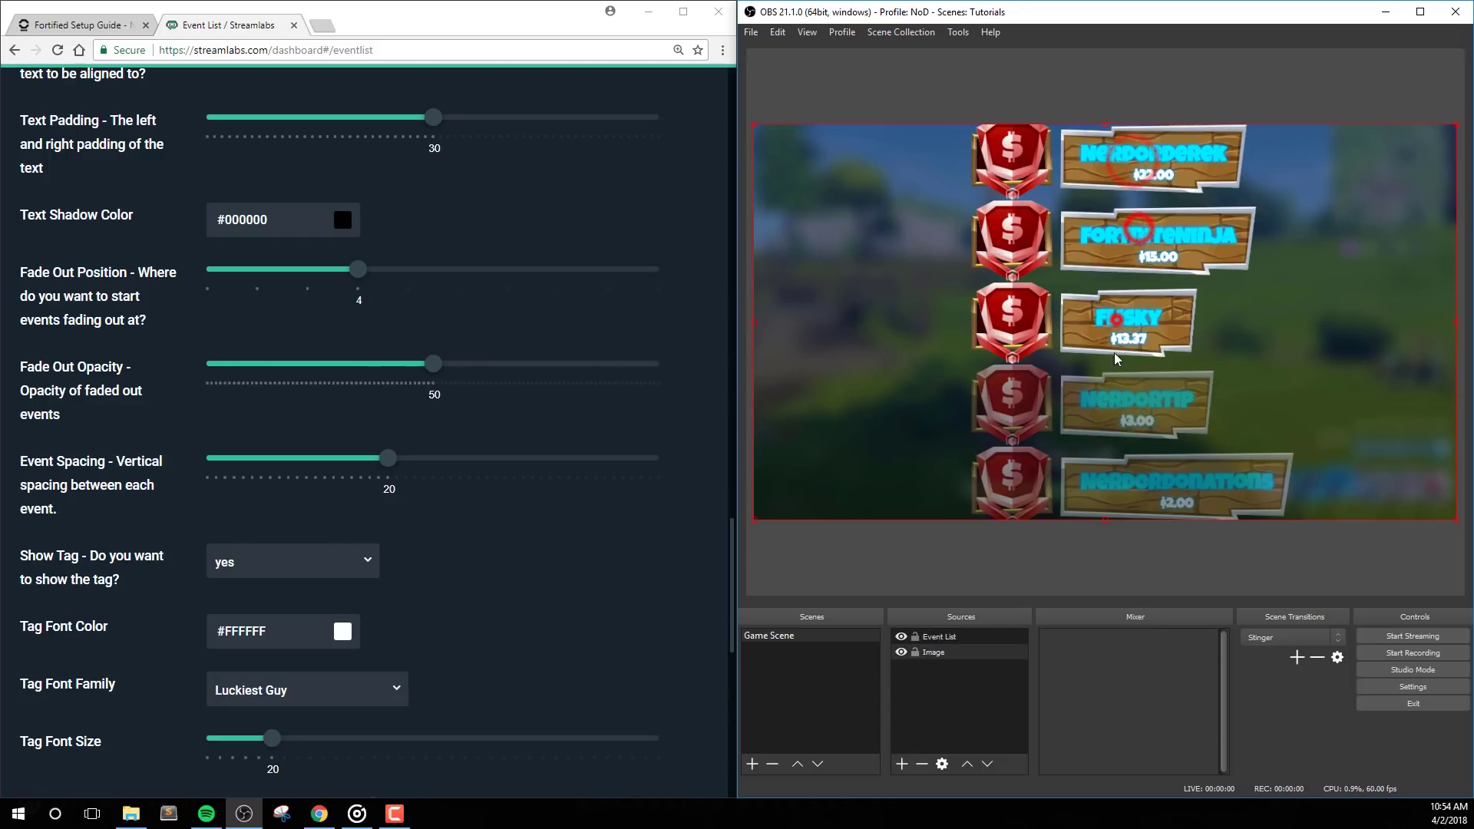
left_click(1113, 374)
left_click(1117, 459)
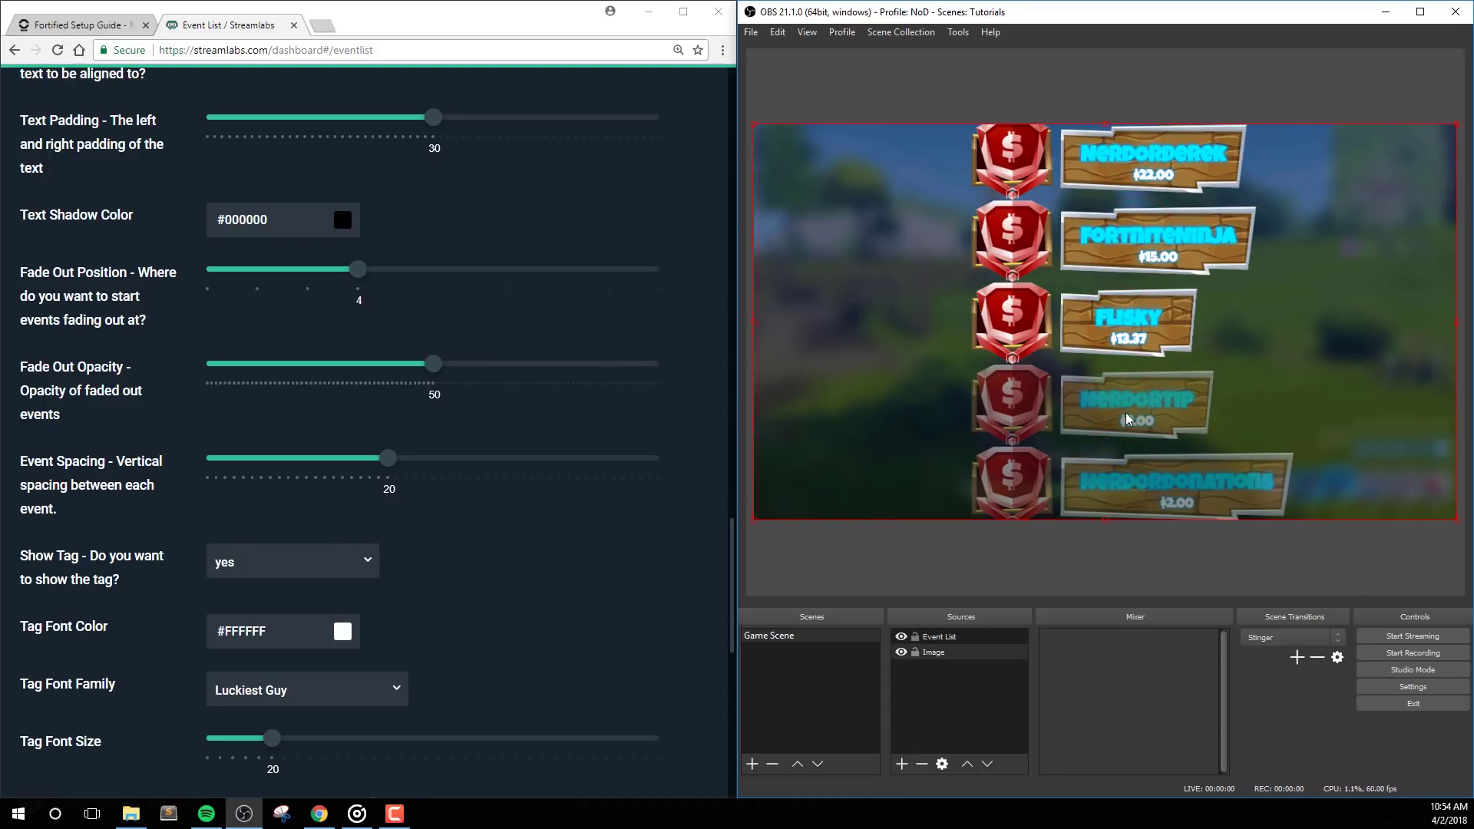
left_click(1125, 413)
left_click(1148, 487)
left_click(1062, 577)
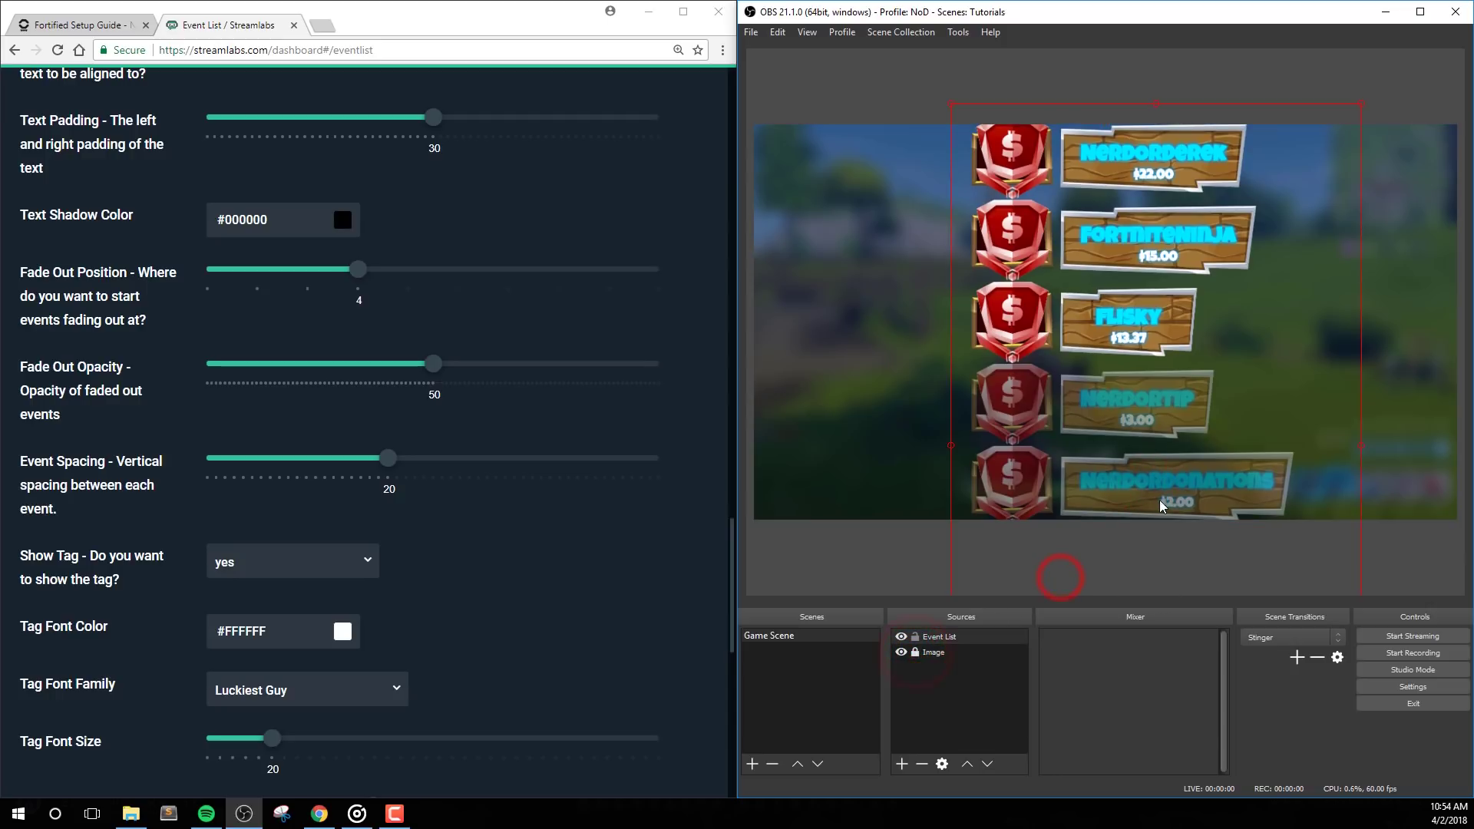
left_click_drag(1362, 107, 1359, 128)
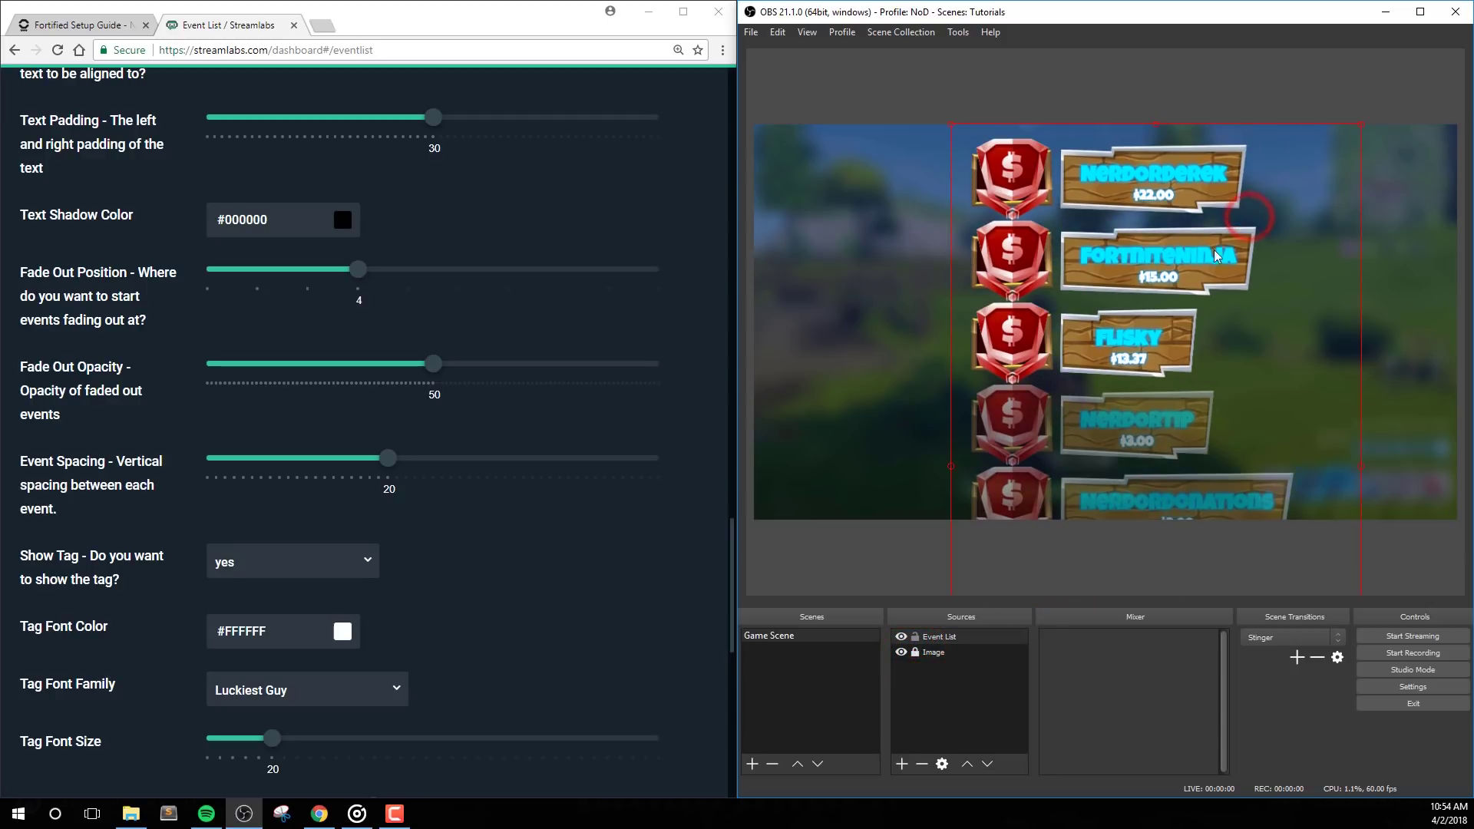
- Shrink the event list slightly, nudge it up-left, and set Event Spacing to 50
left_click(434, 364)
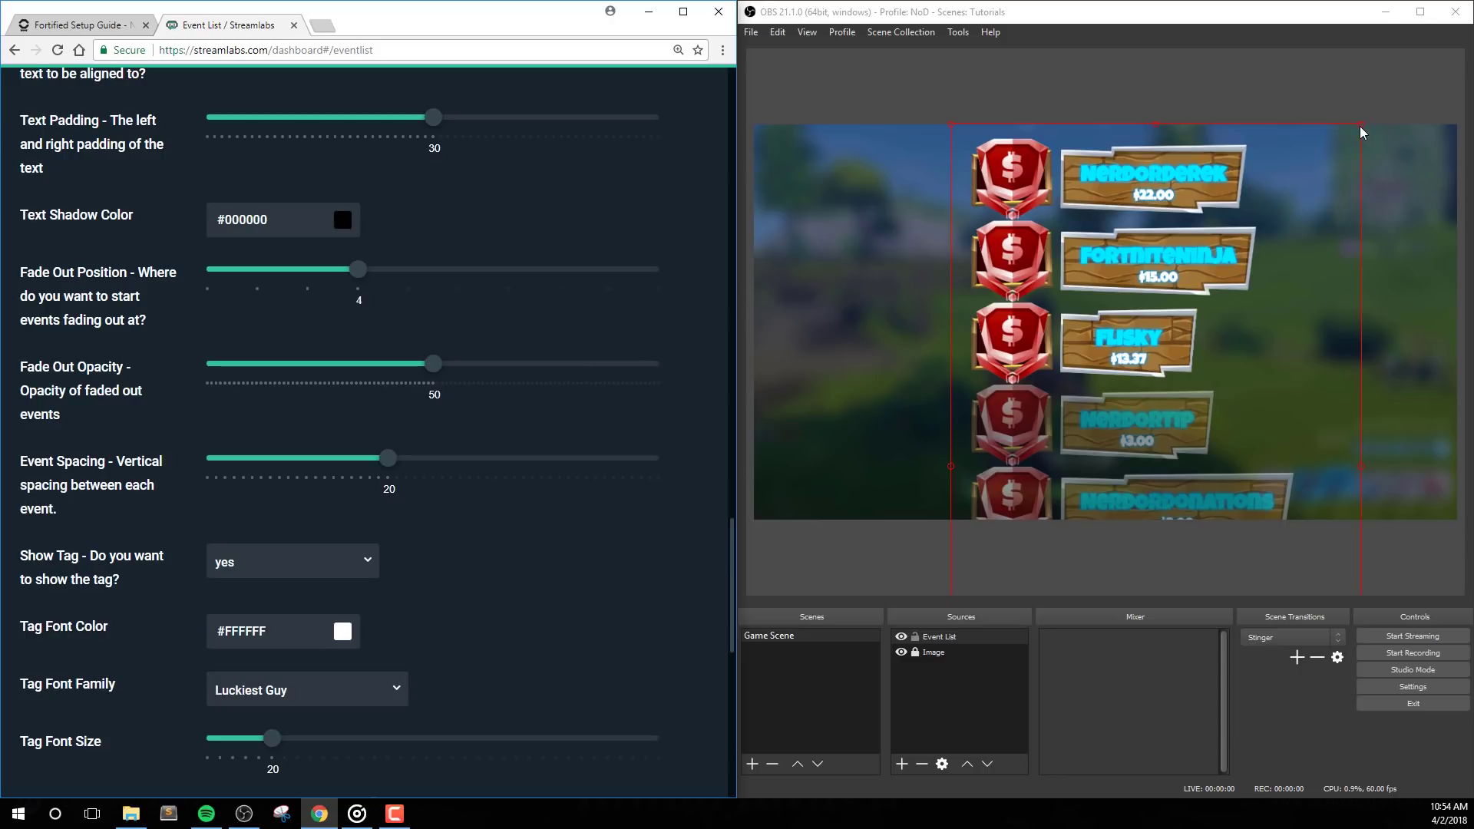
left_click_drag(1360, 126, 1347, 150)
left_click(1203, 369)
left_click_drag(1209, 344, 1205, 329)
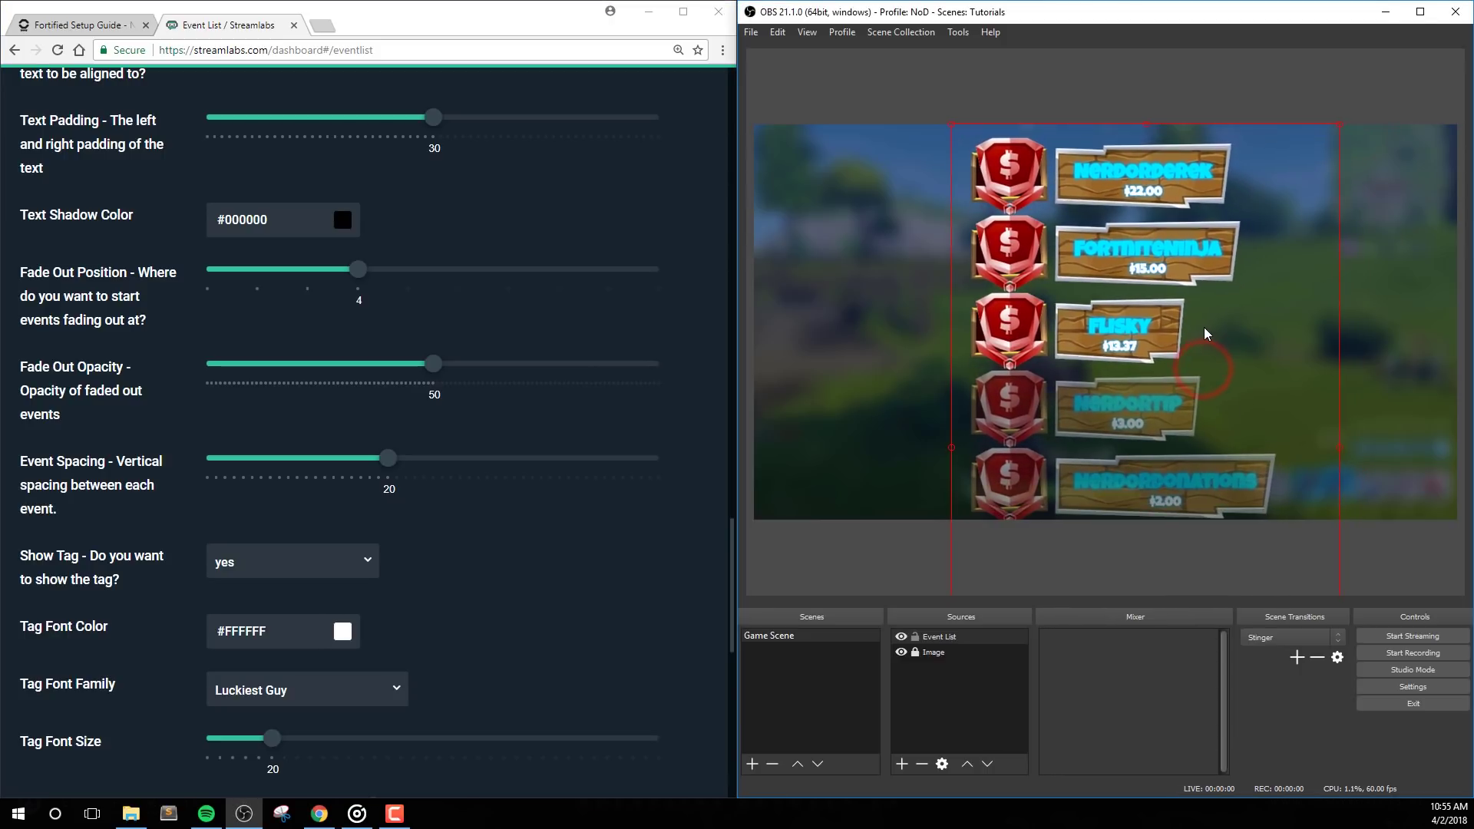
left_click_drag(394, 465, 695, 472)
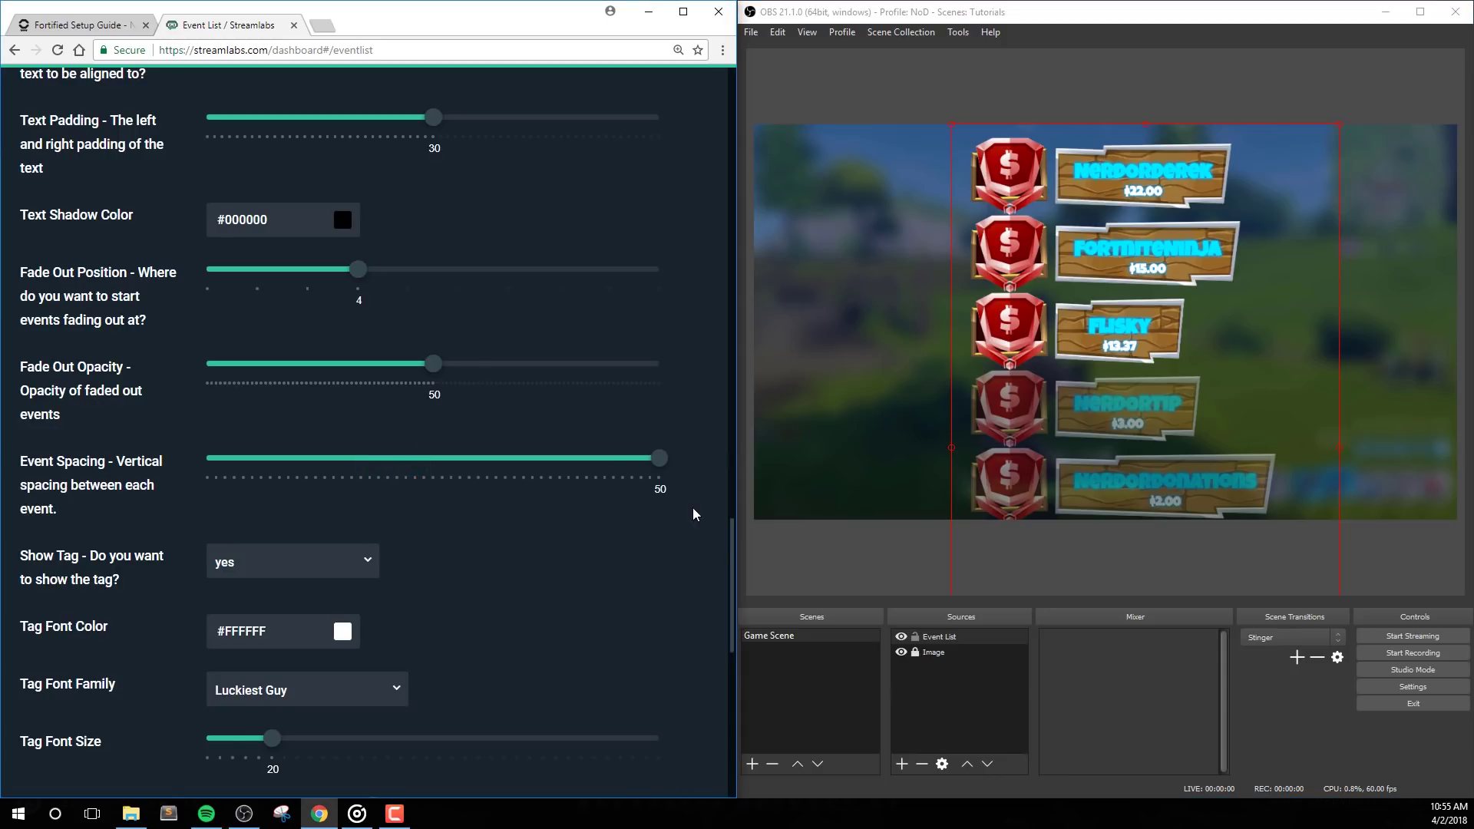
scroll(692, 515, "down", 3)
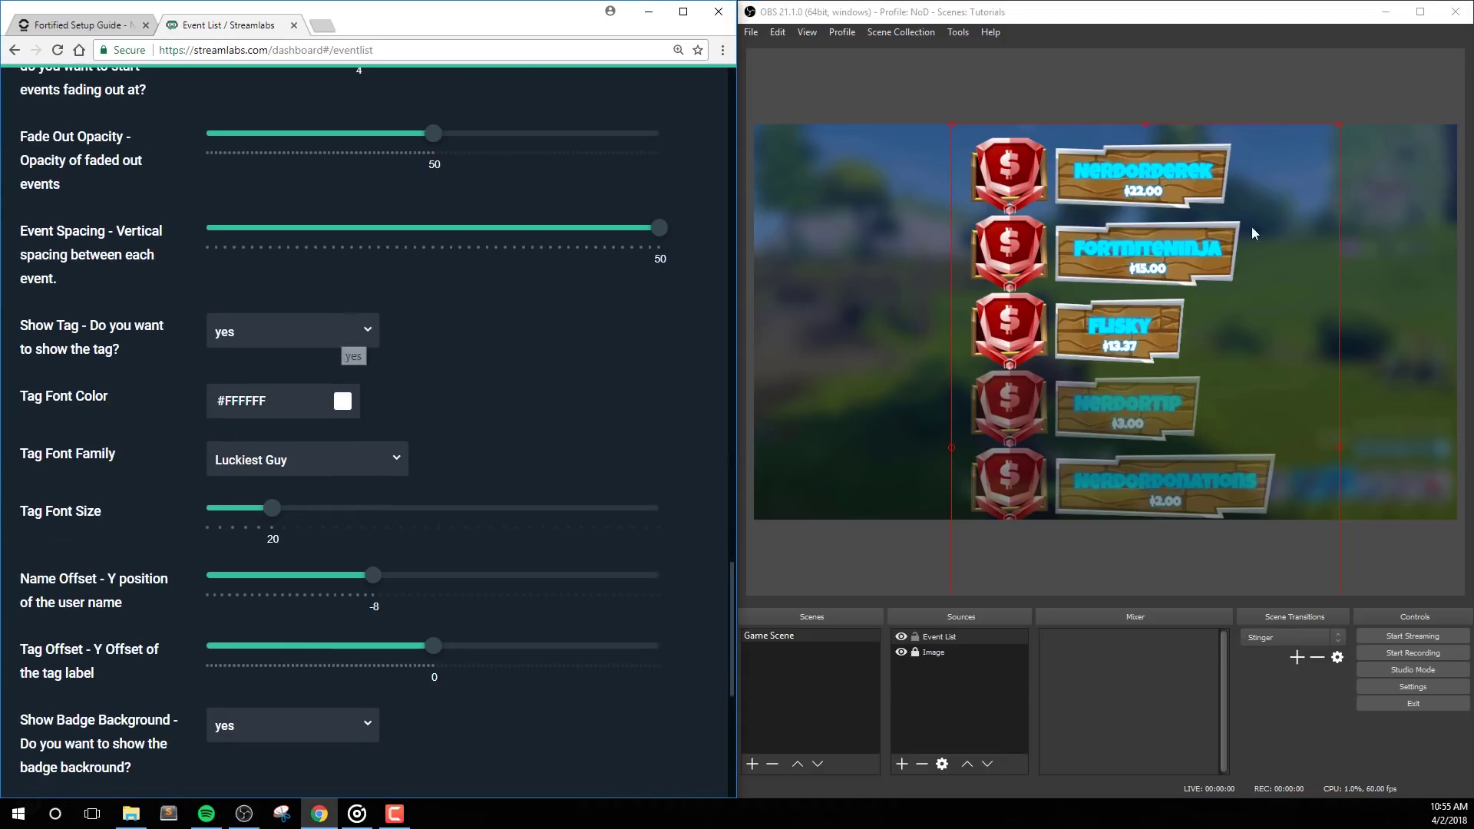
- Set Show Tag to no and save, hiding the donation amounts
left_click(1137, 194)
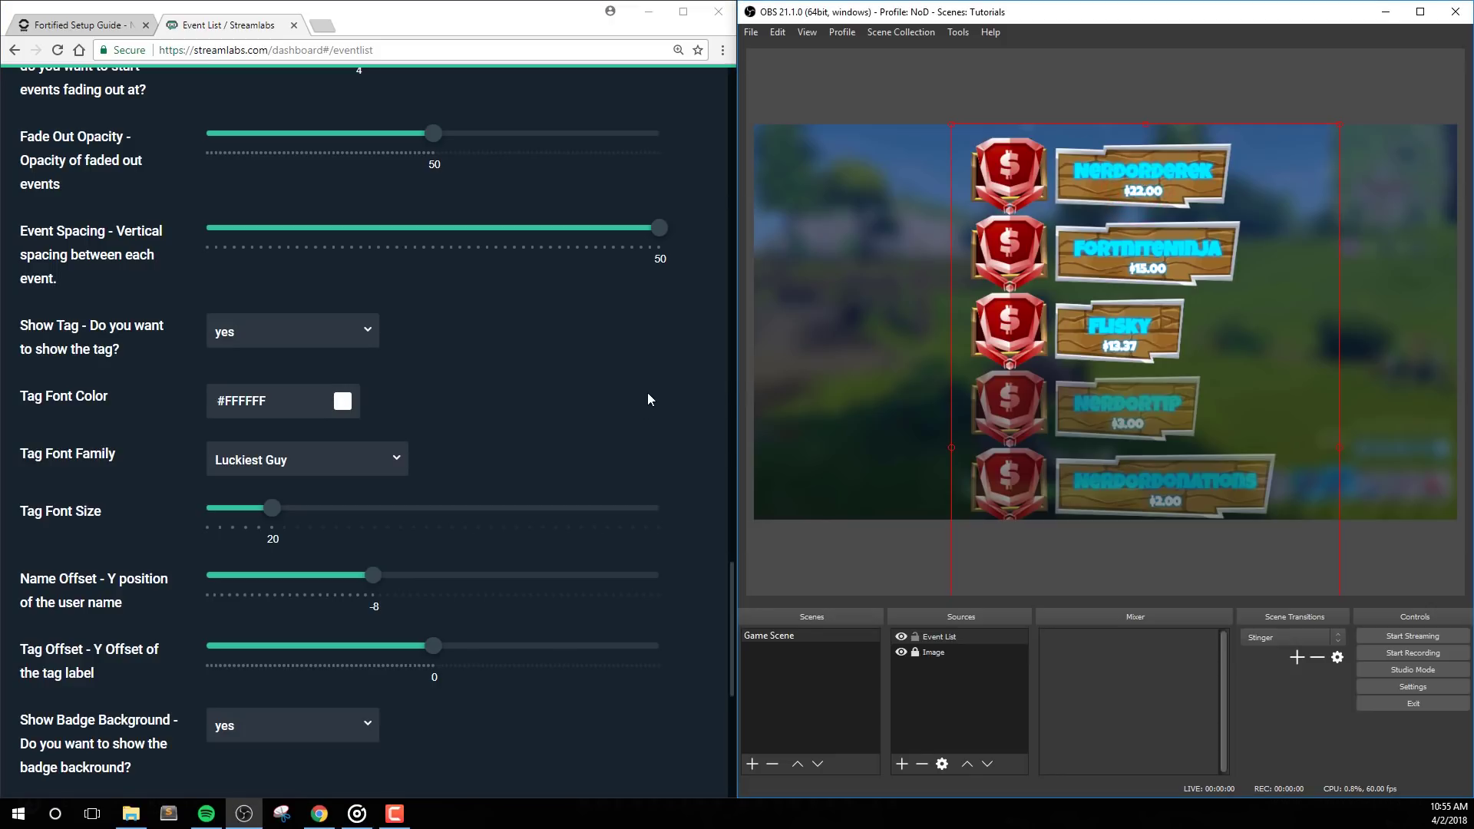
left_click(299, 341)
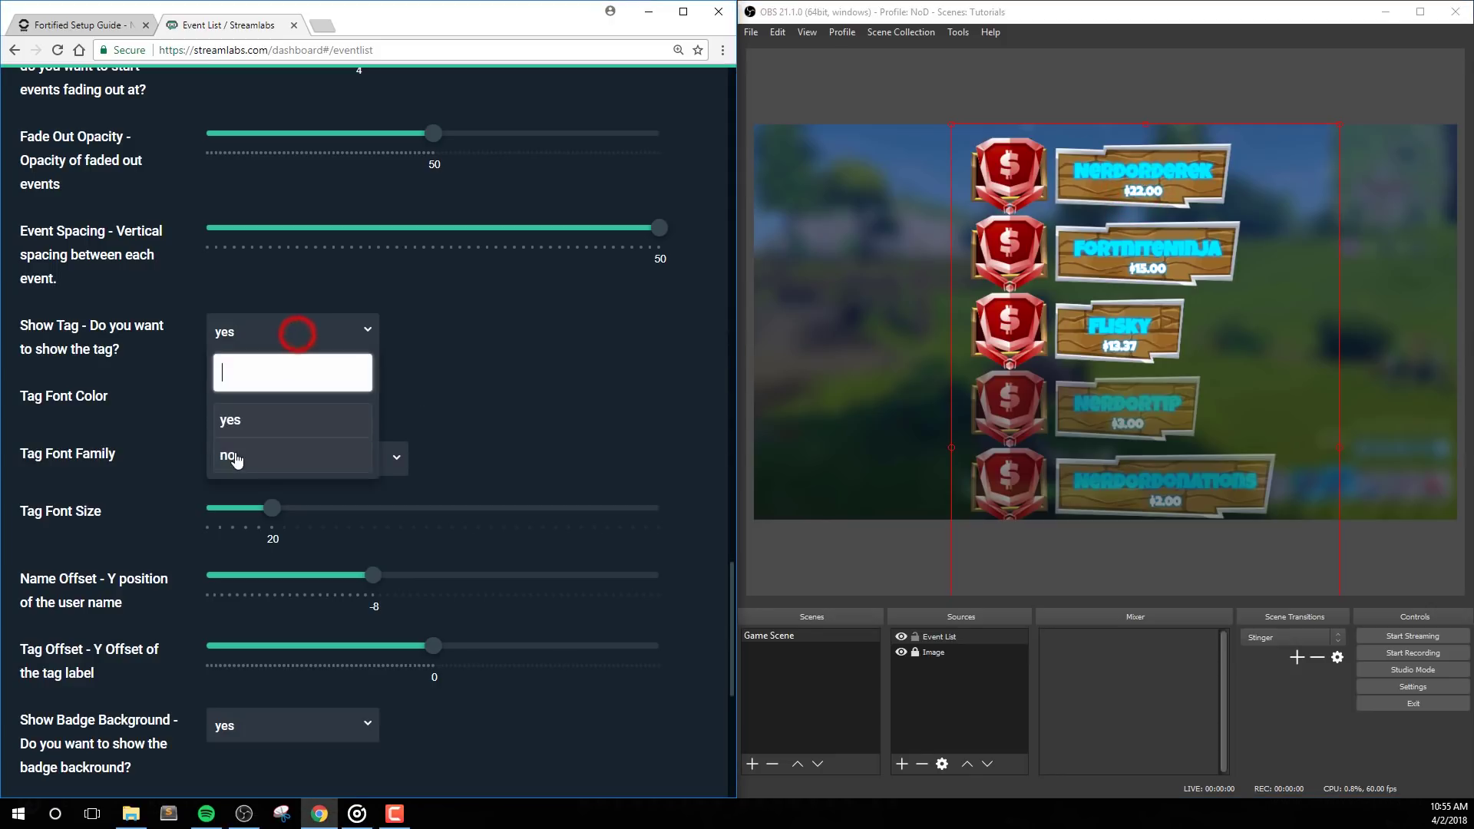
left_click(237, 457)
scroll(415, 704, "down", 7)
left_click(401, 730)
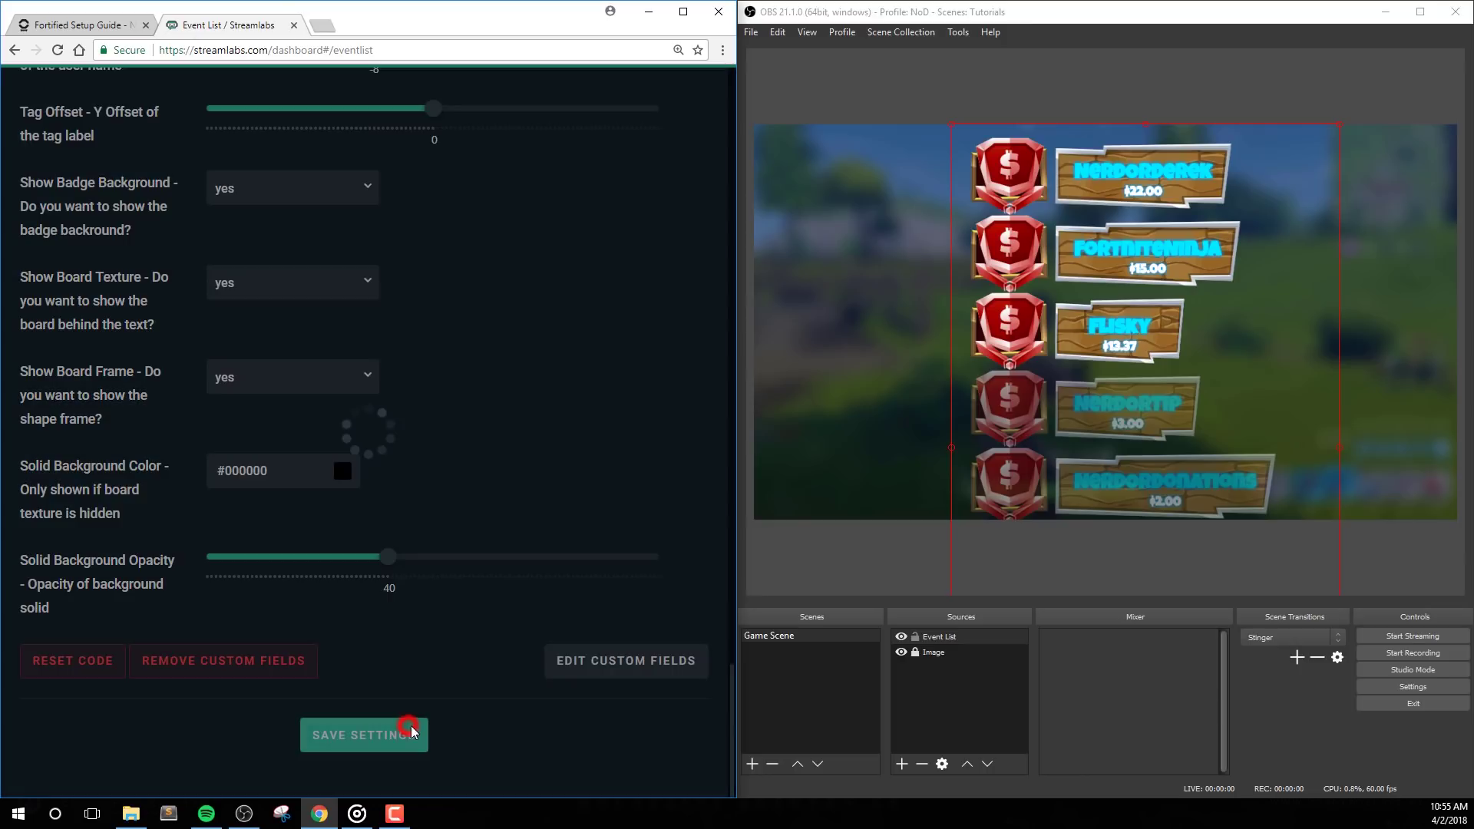
- Set Show Tag back to yes
scroll(611, 392, "up", 4)
scroll(593, 426, "up", 2)
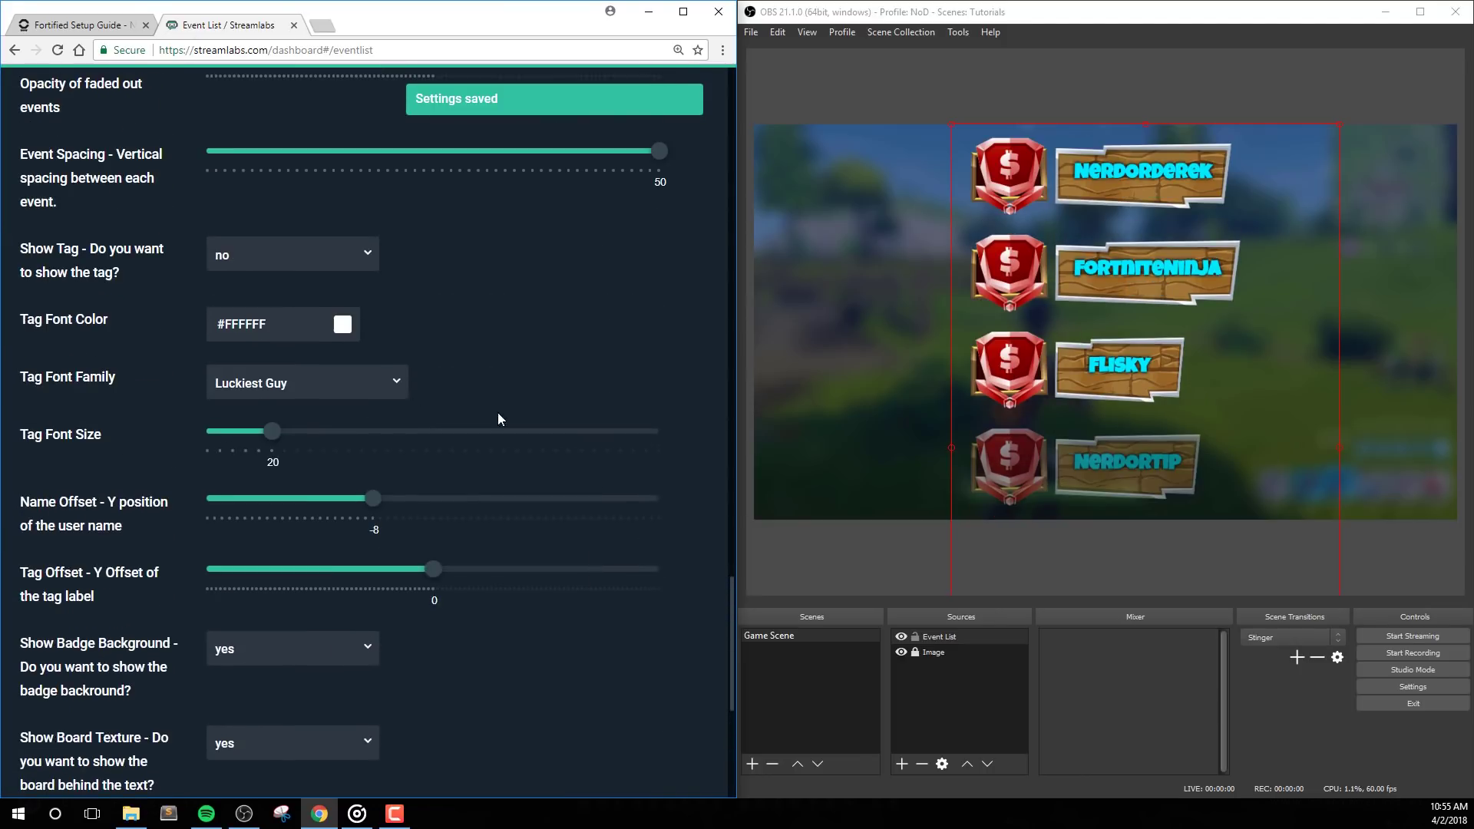
scroll(460, 430, "up", 1)
left_click(308, 331)
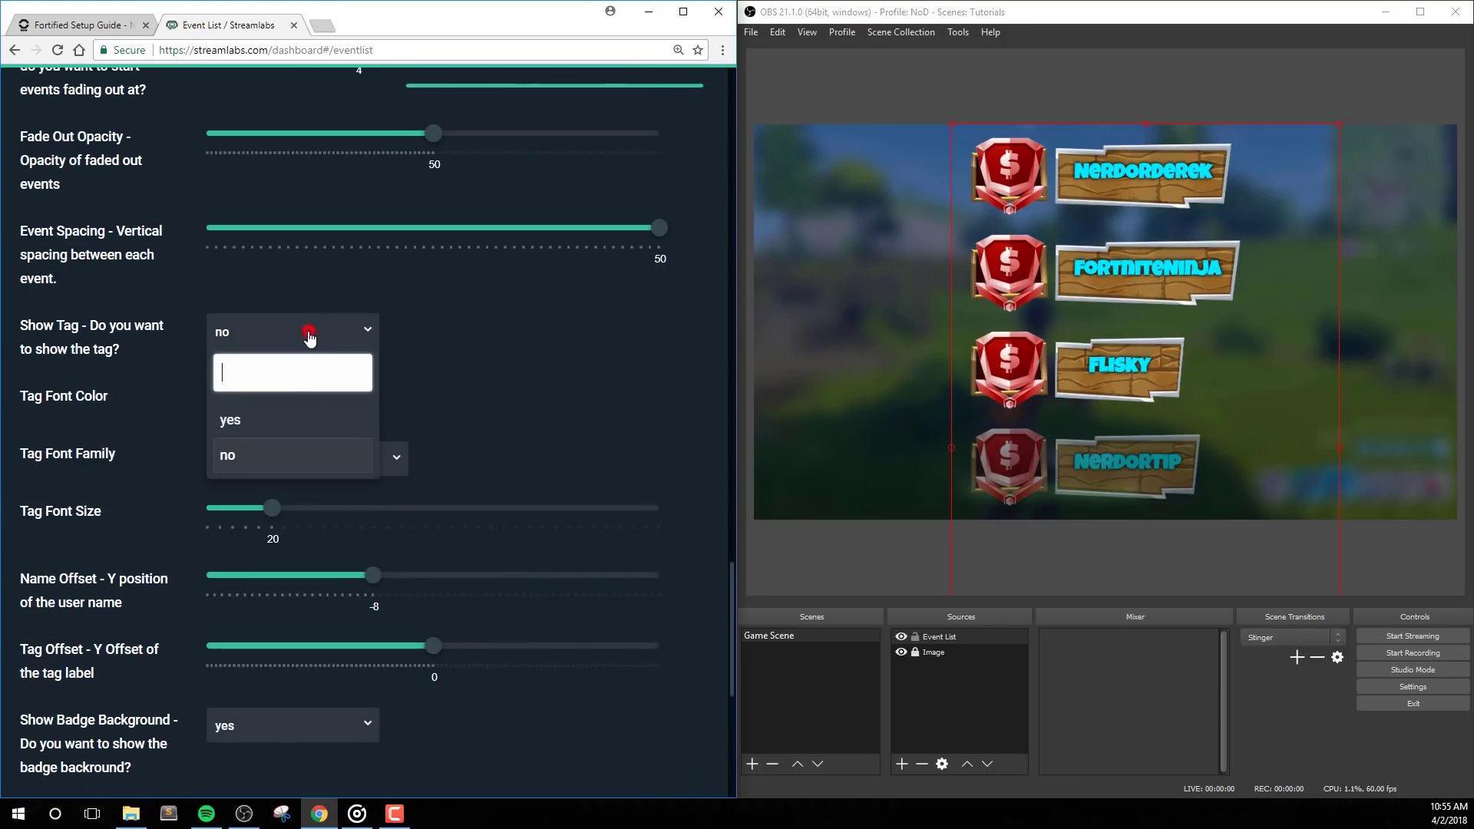
left_click(260, 418)
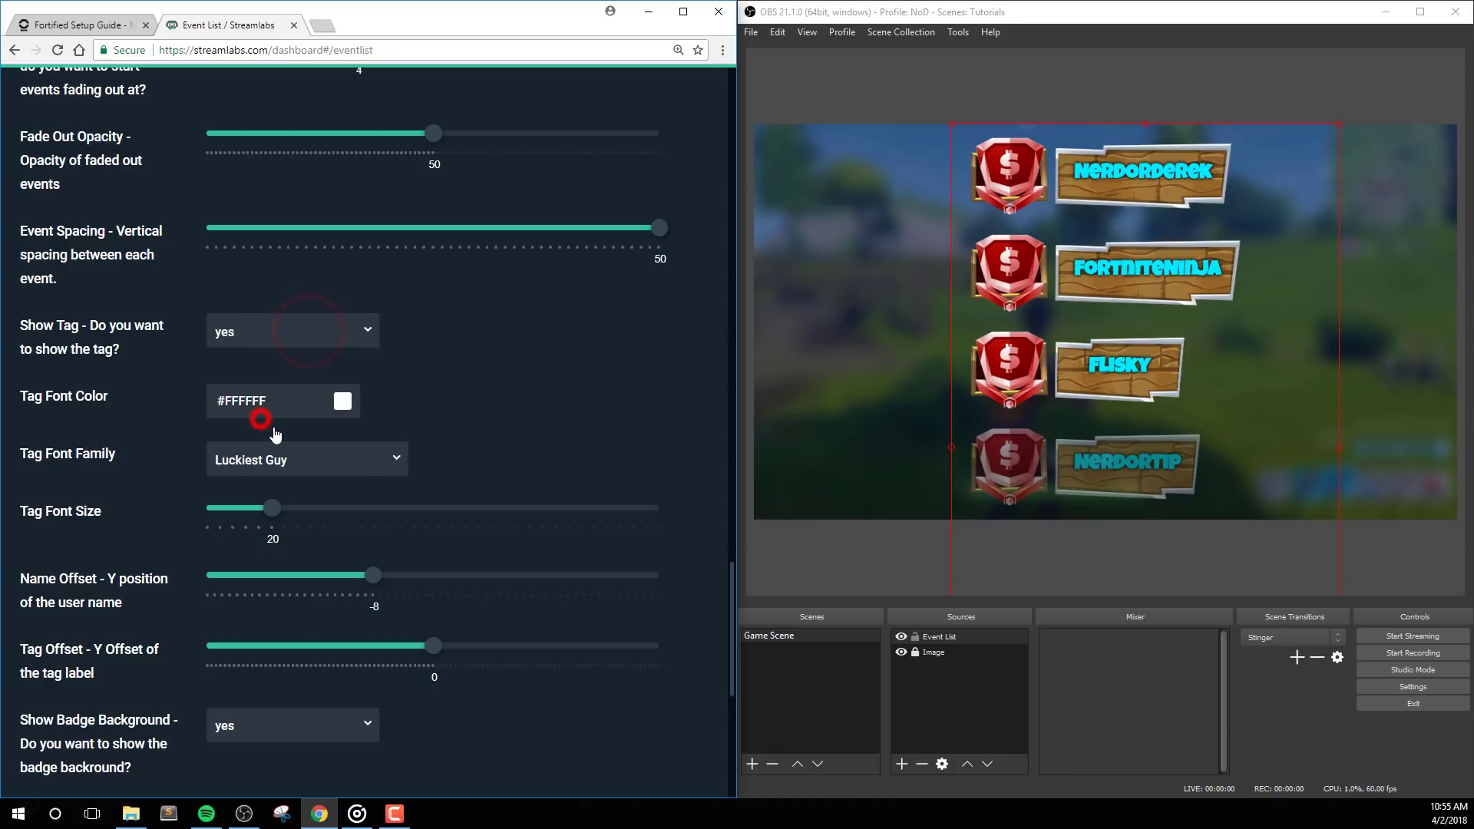
- Try dark and pinkish tag text colours, then set Tag Font Color back to #FFFFFF
left_click(343, 404)
left_click(354, 488)
left_click(631, 397)
left_click(340, 400)
left_click(307, 448)
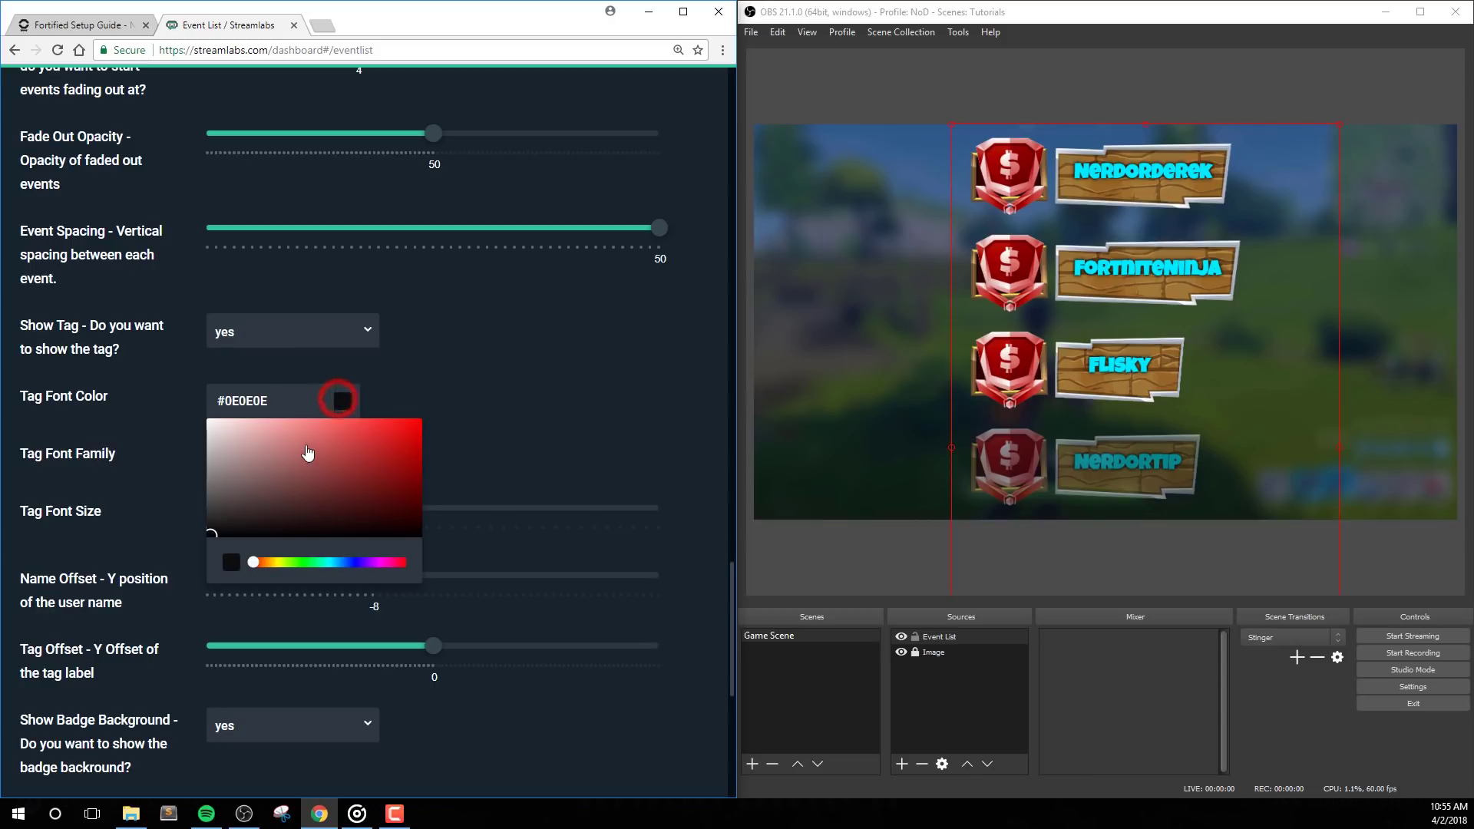
left_click_drag(161, 402, 177, 417)
left_click(559, 378)
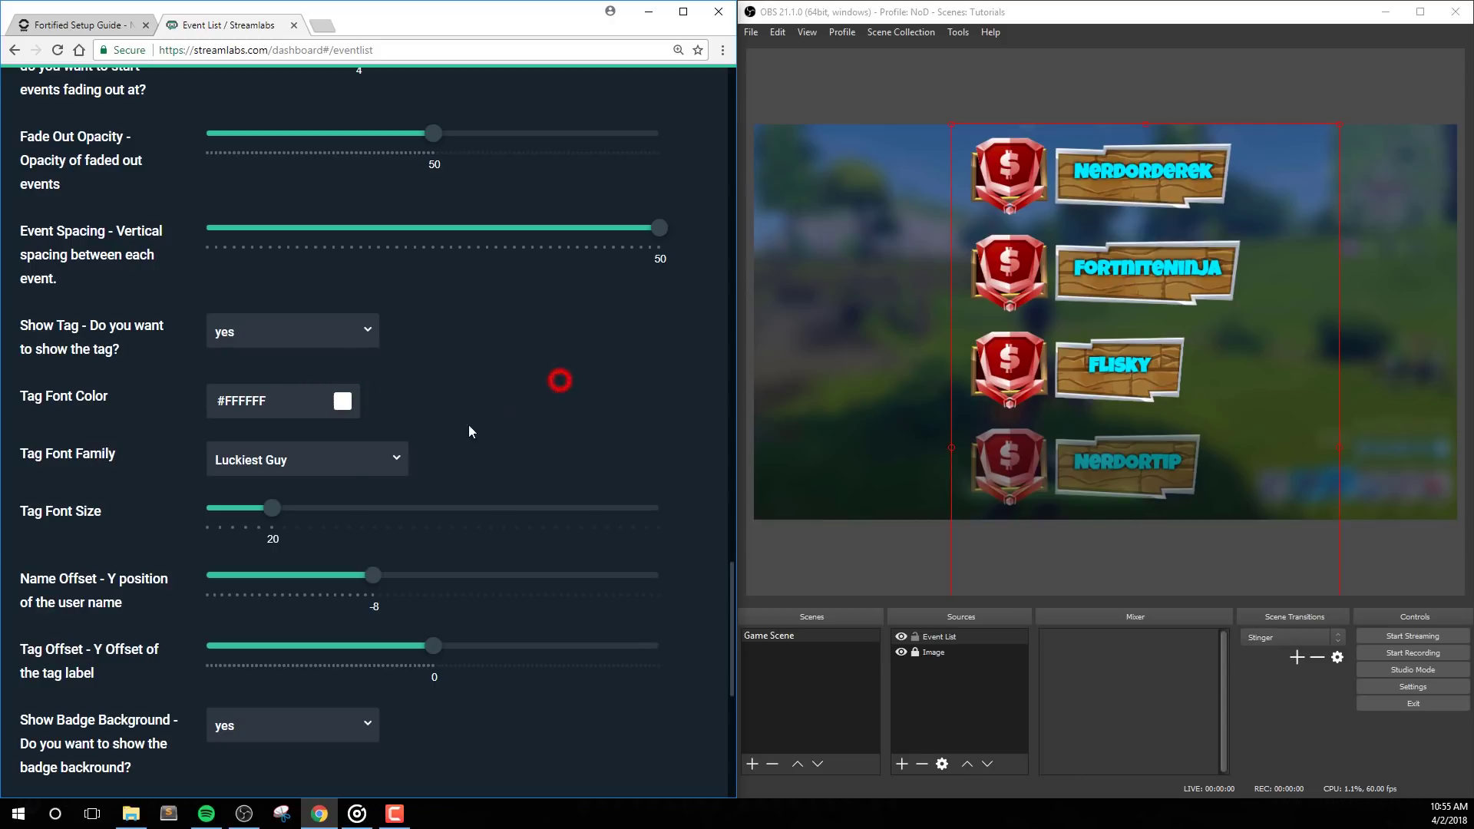
left_click(317, 462)
- Keep Luckiest Guy as the tag font and save the settings
left_click(317, 461)
scroll(624, 436, "down", 2)
scroll(660, 554, "down", 3)
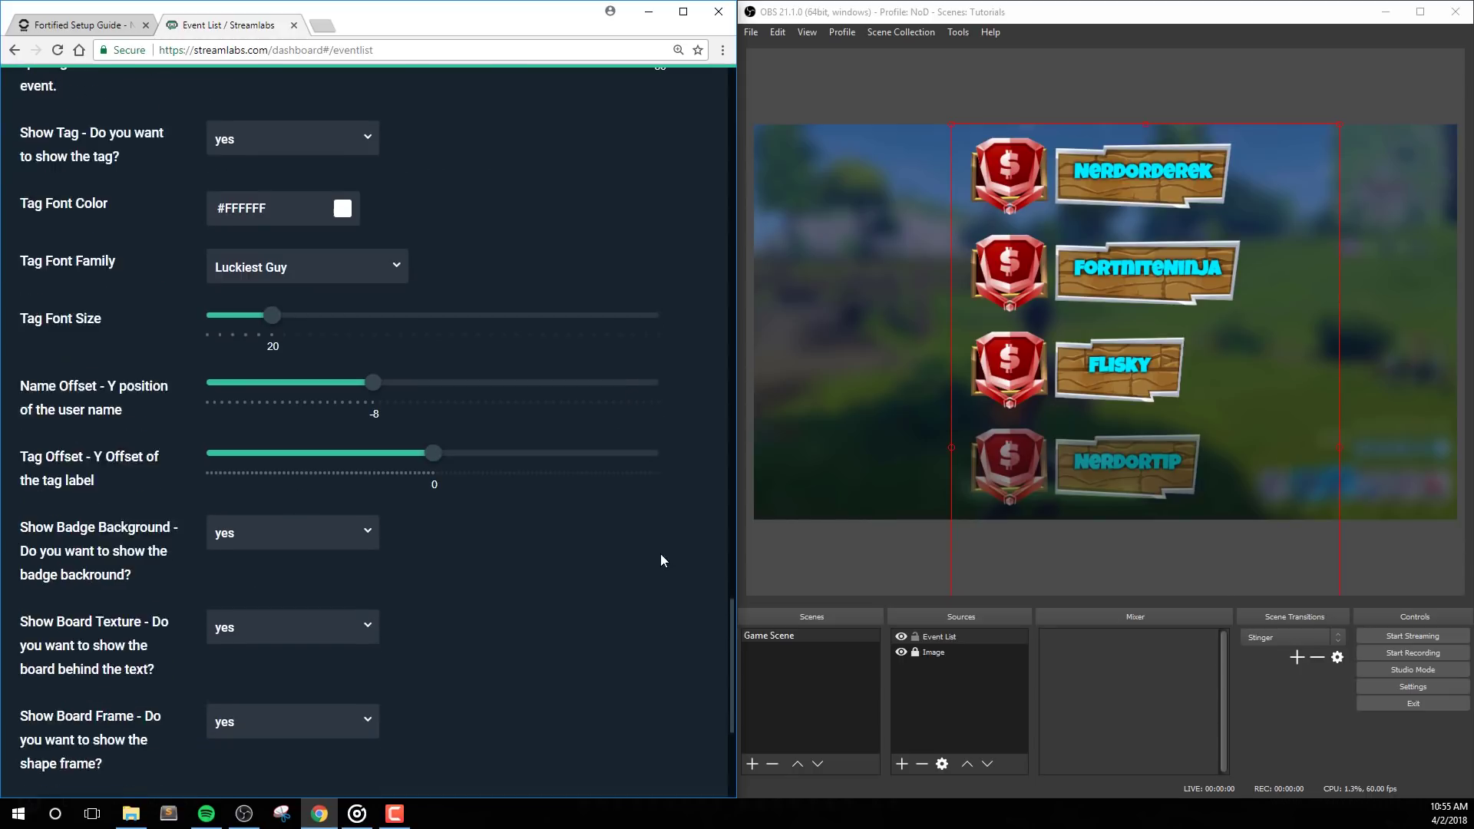
scroll(631, 605, "down", 2)
left_click(383, 730)
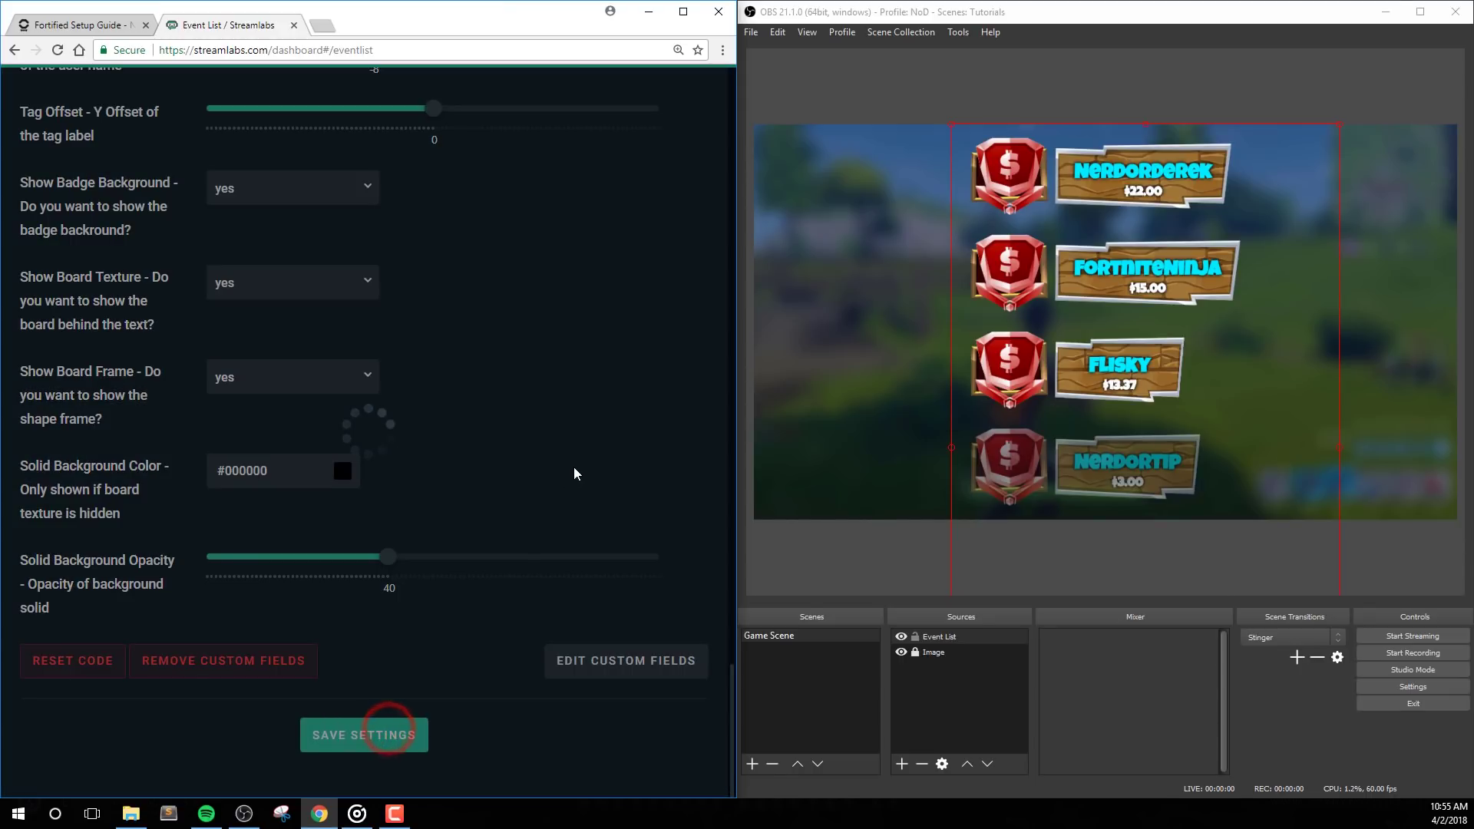
- Set Name Offset to 18 and Tag Offset to -37, then save
scroll(601, 467, "up", 2)
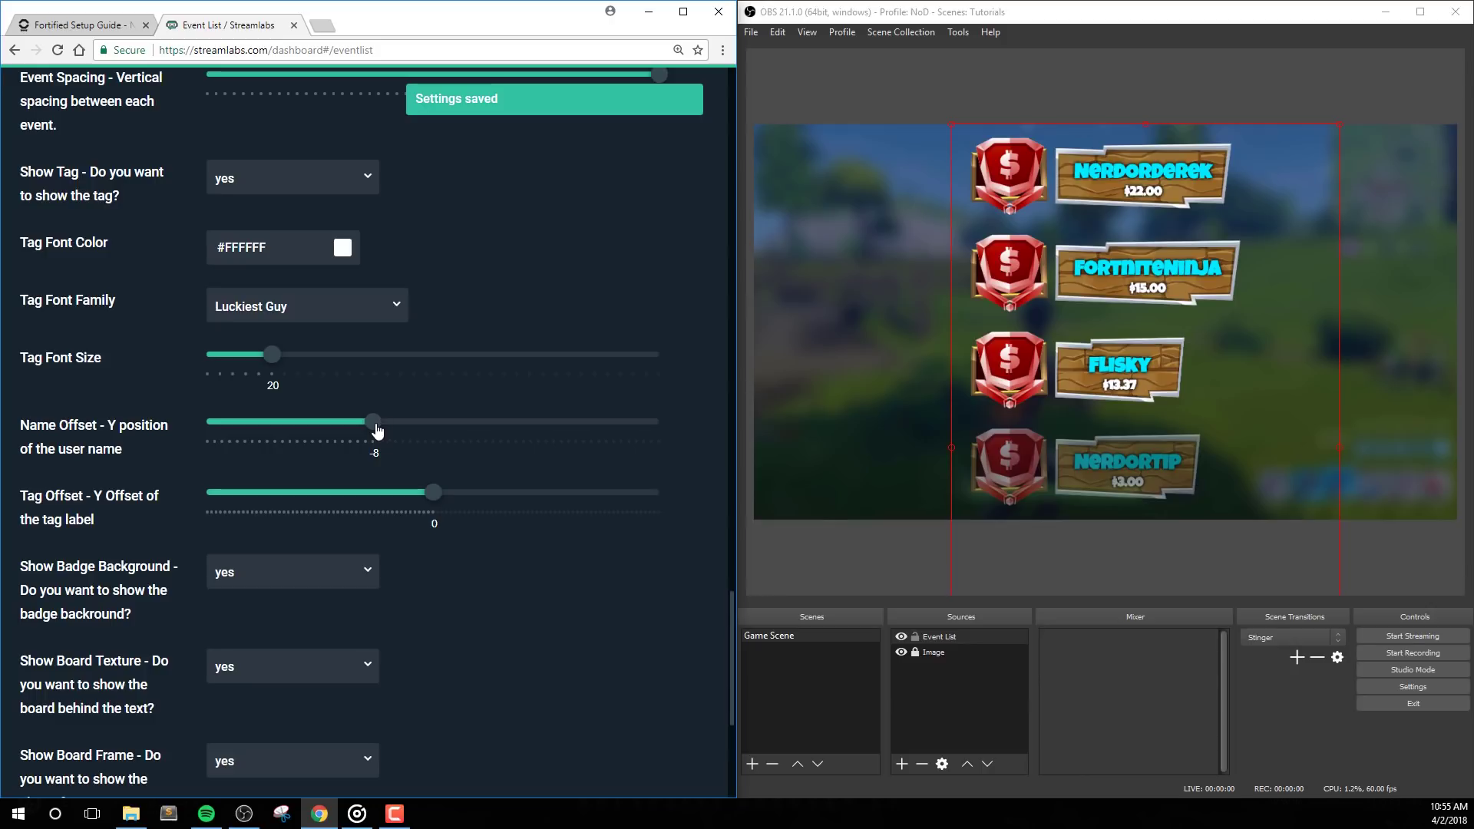
left_click_drag(374, 429, 569, 429)
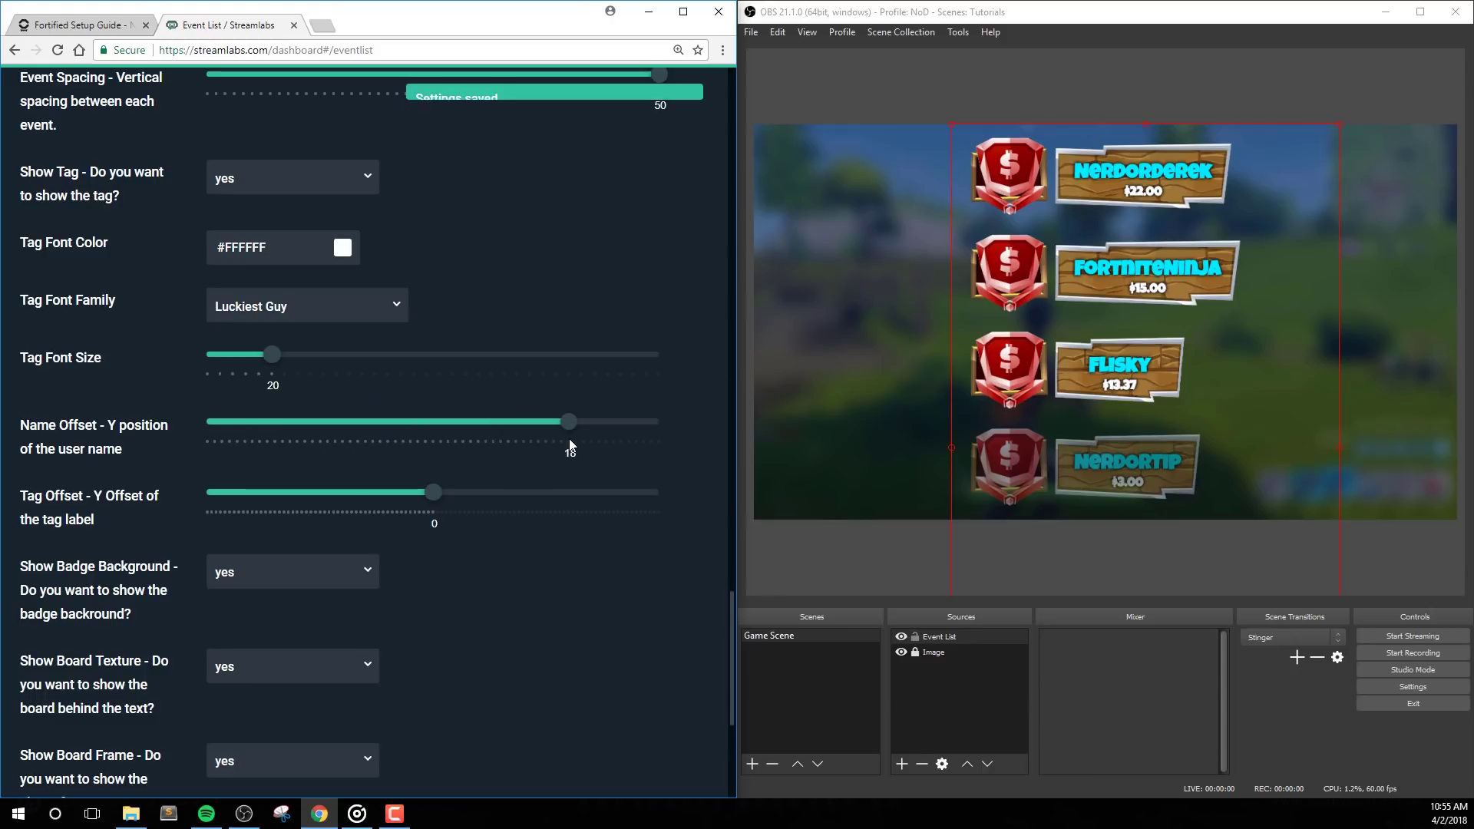
left_click_drag(422, 500, 254, 504)
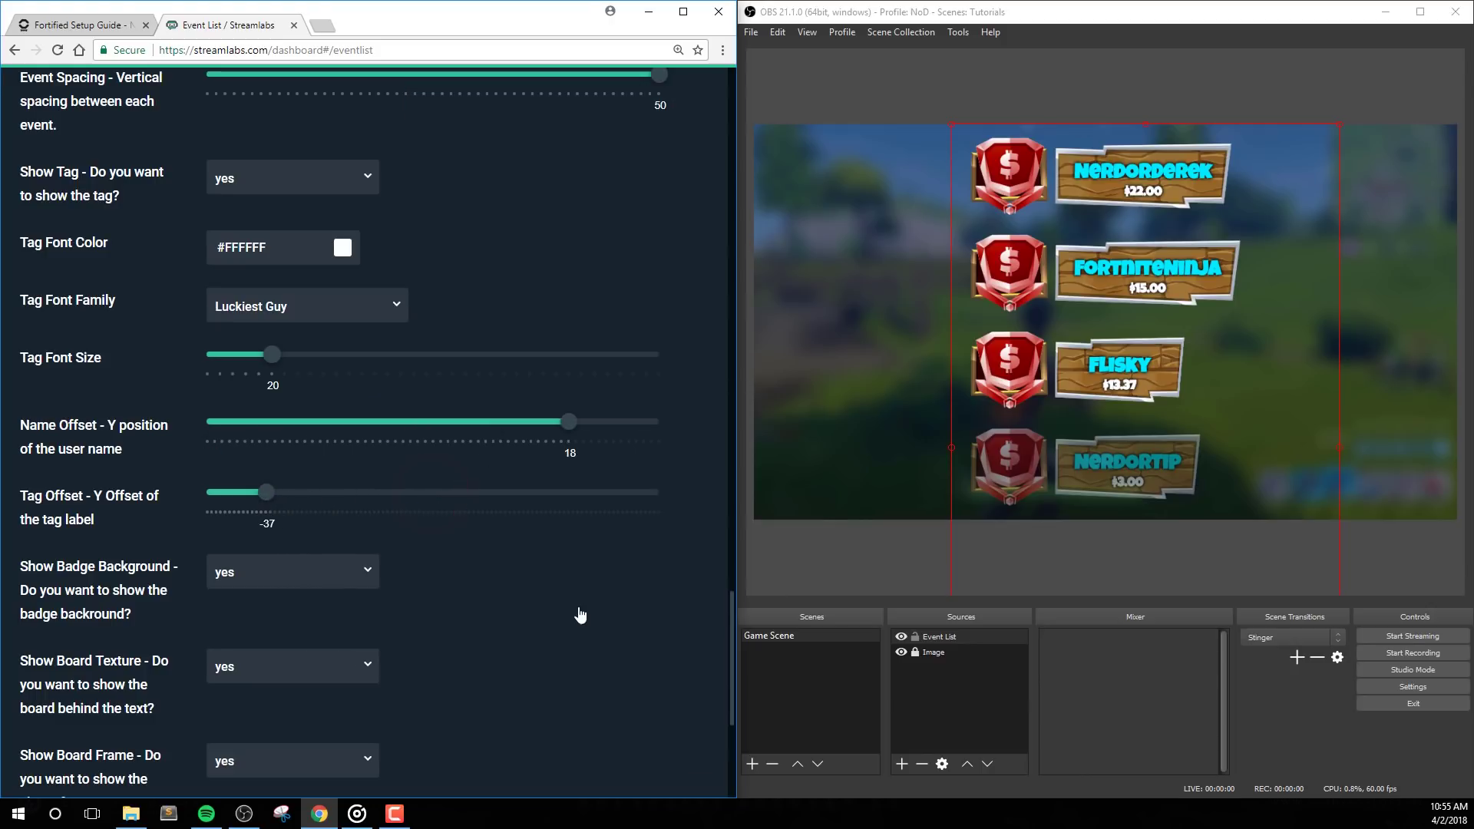
scroll(586, 614, "down", 5)
left_click(401, 735)
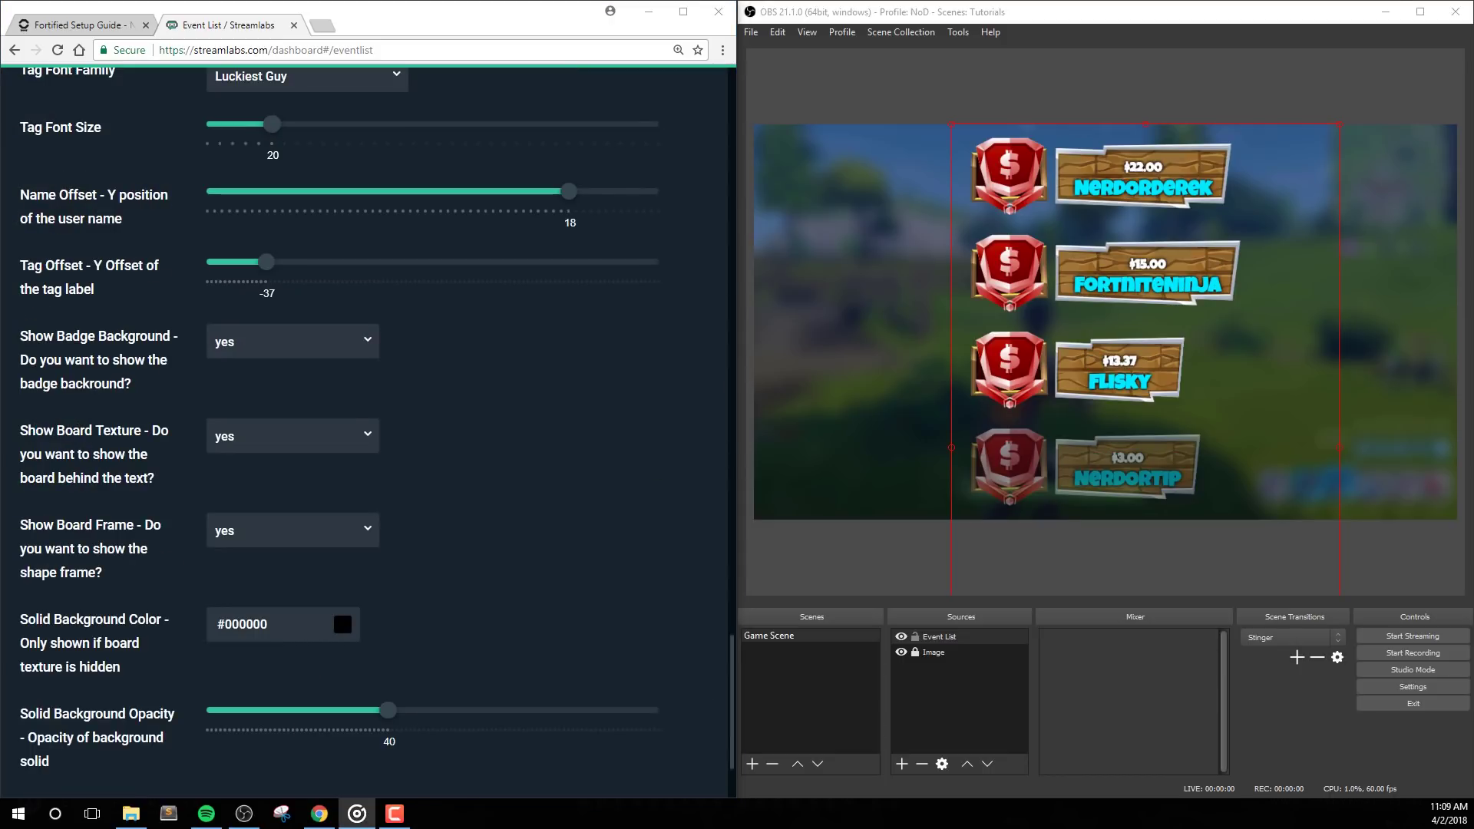
- Set Show Badge Background, Board Texture and Board Frame to no, saving after each
left_click(299, 346)
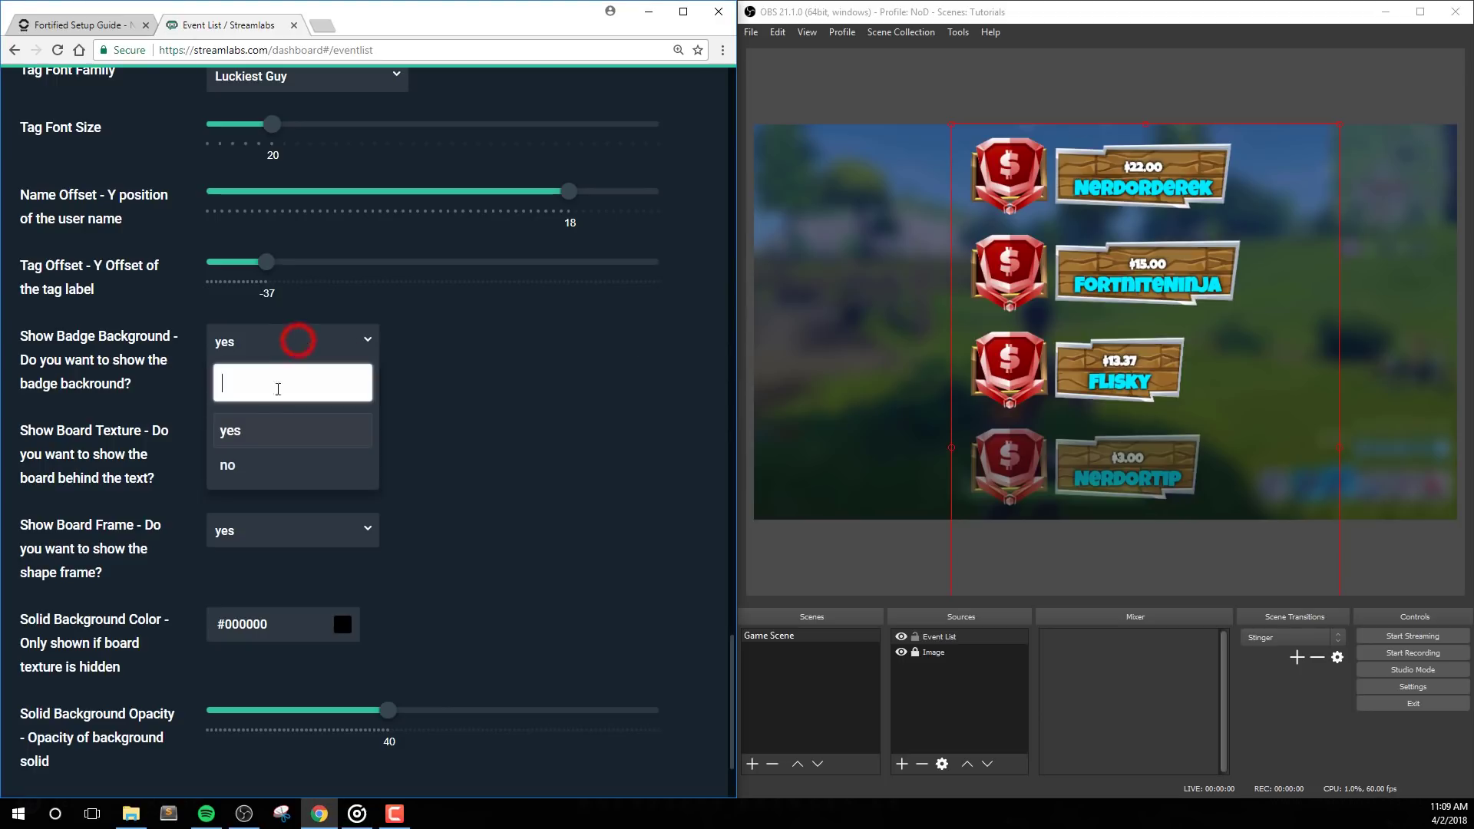
left_click(257, 459)
scroll(445, 402, "down", 2)
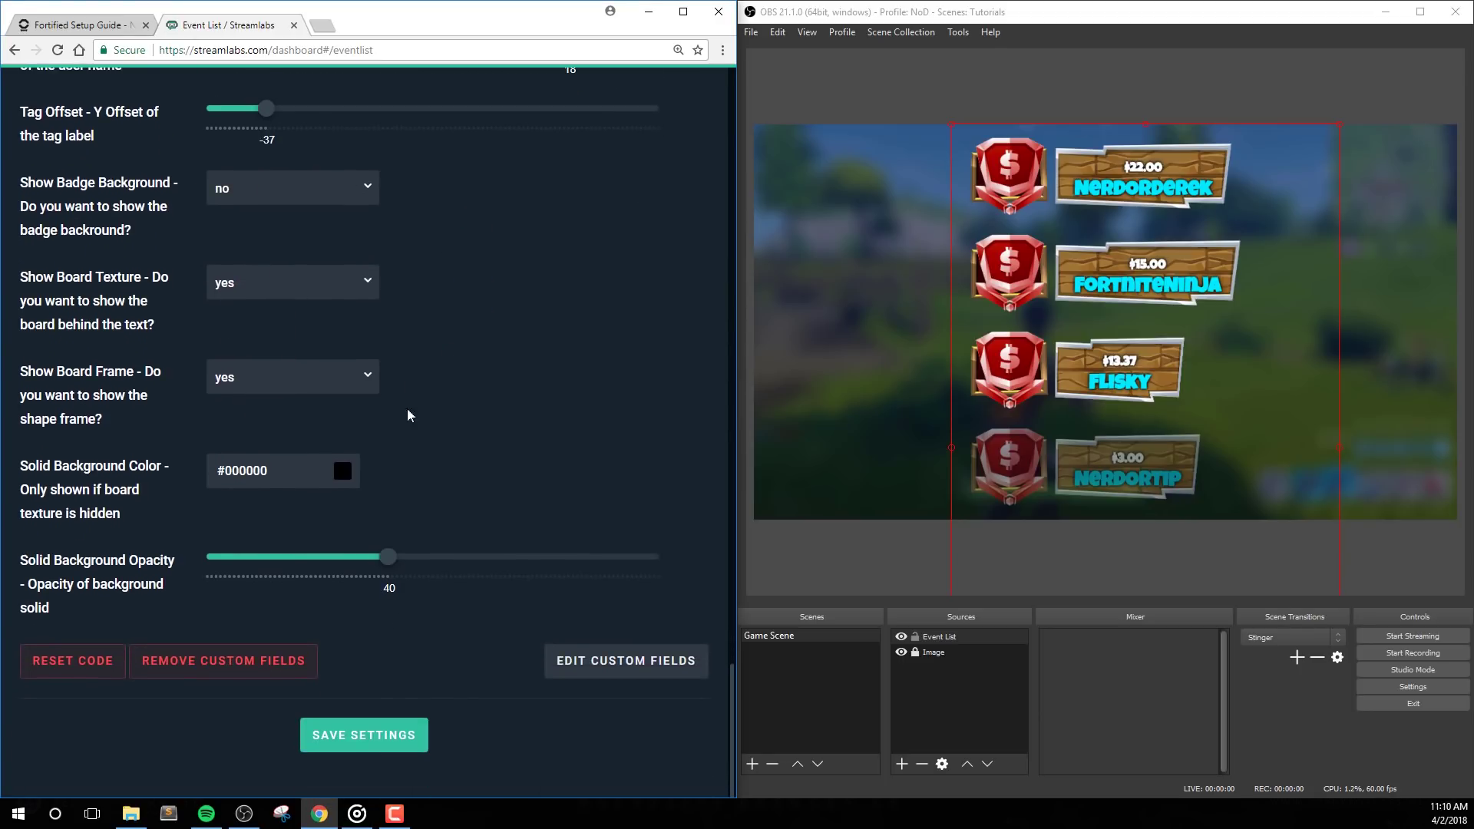
left_click(371, 736)
left_click(299, 282)
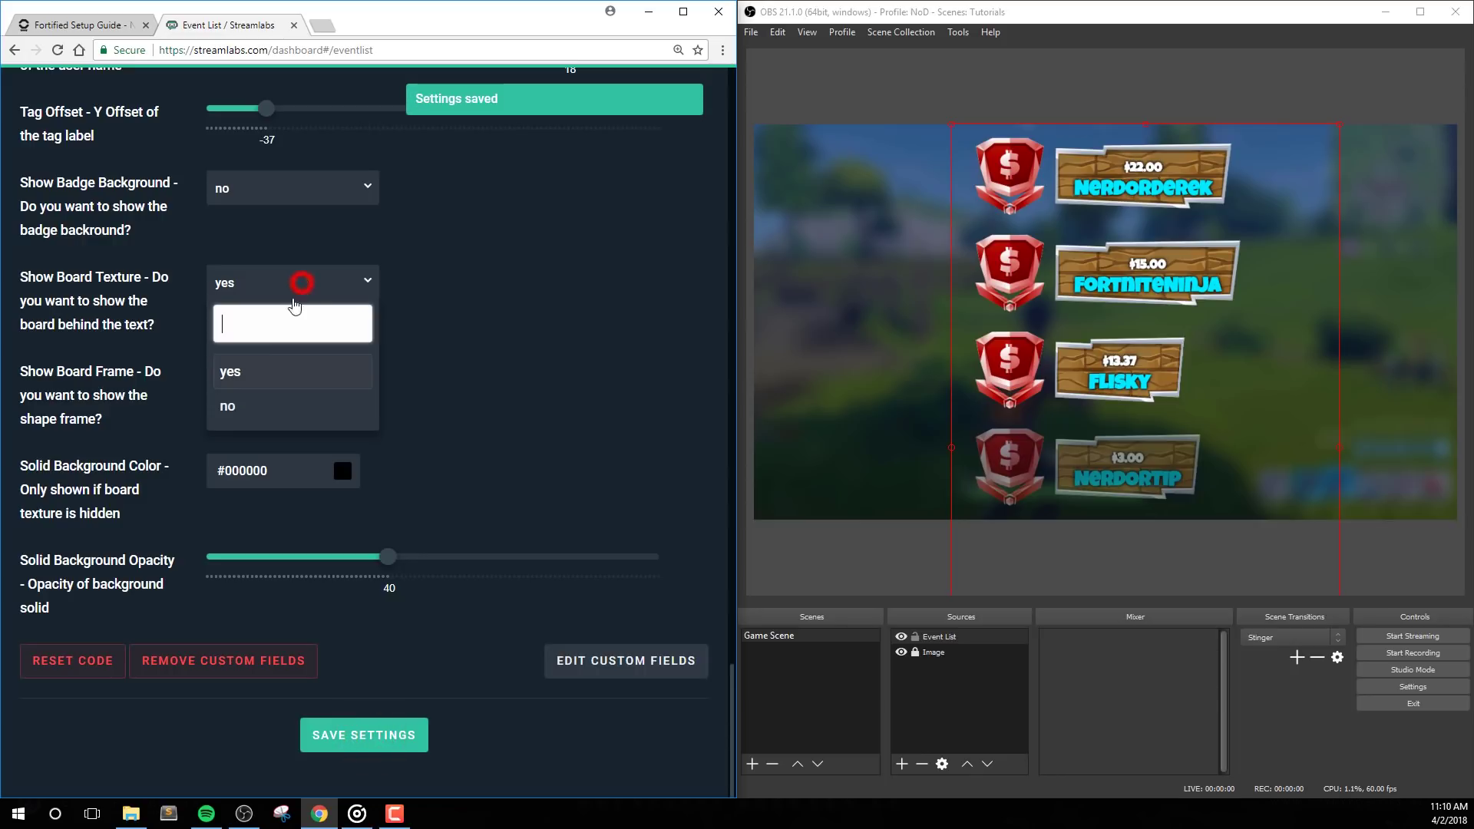
left_click(242, 400)
left_click(379, 756)
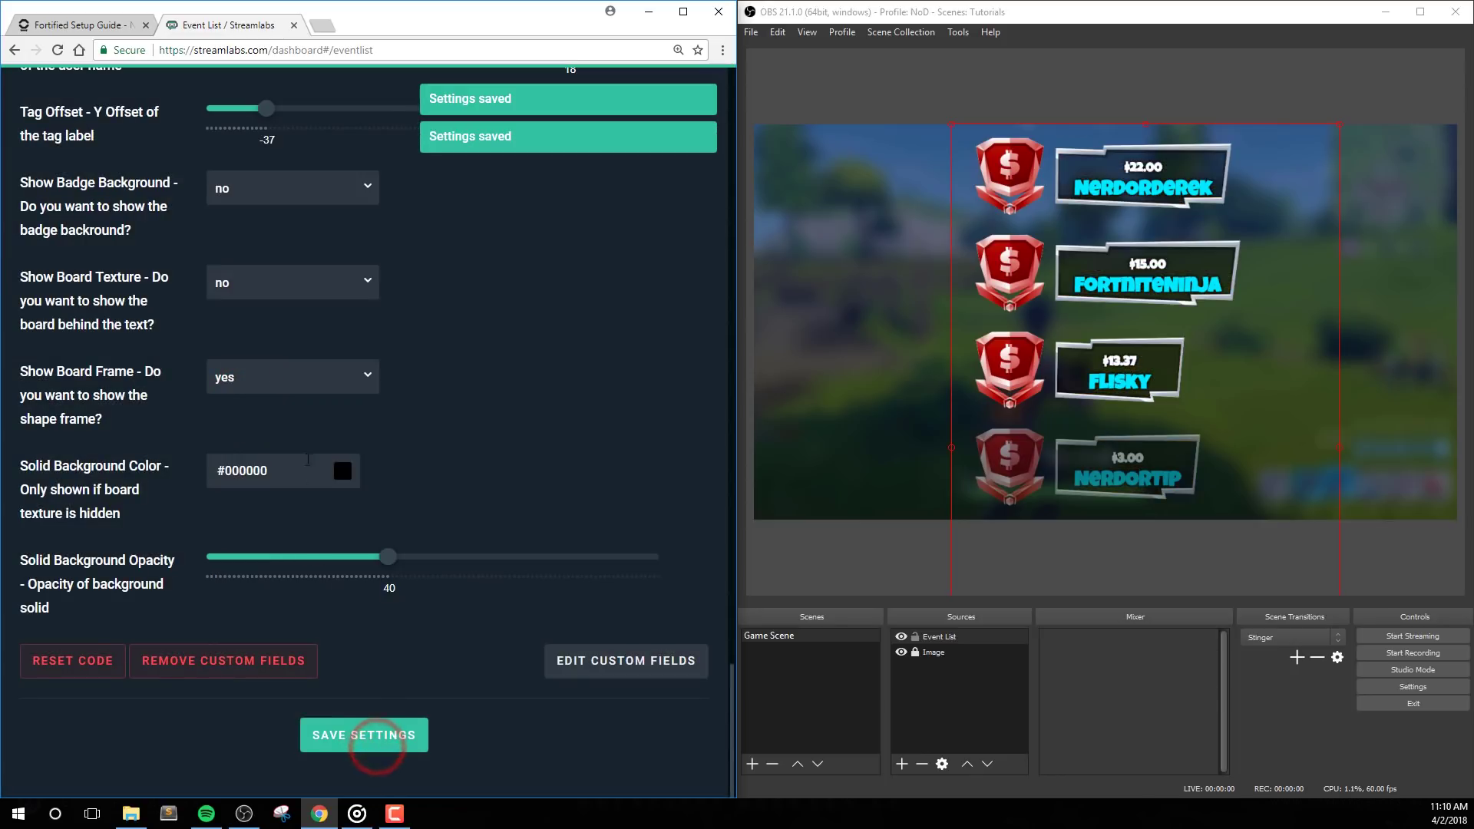
left_click(289, 375)
left_click(228, 499)
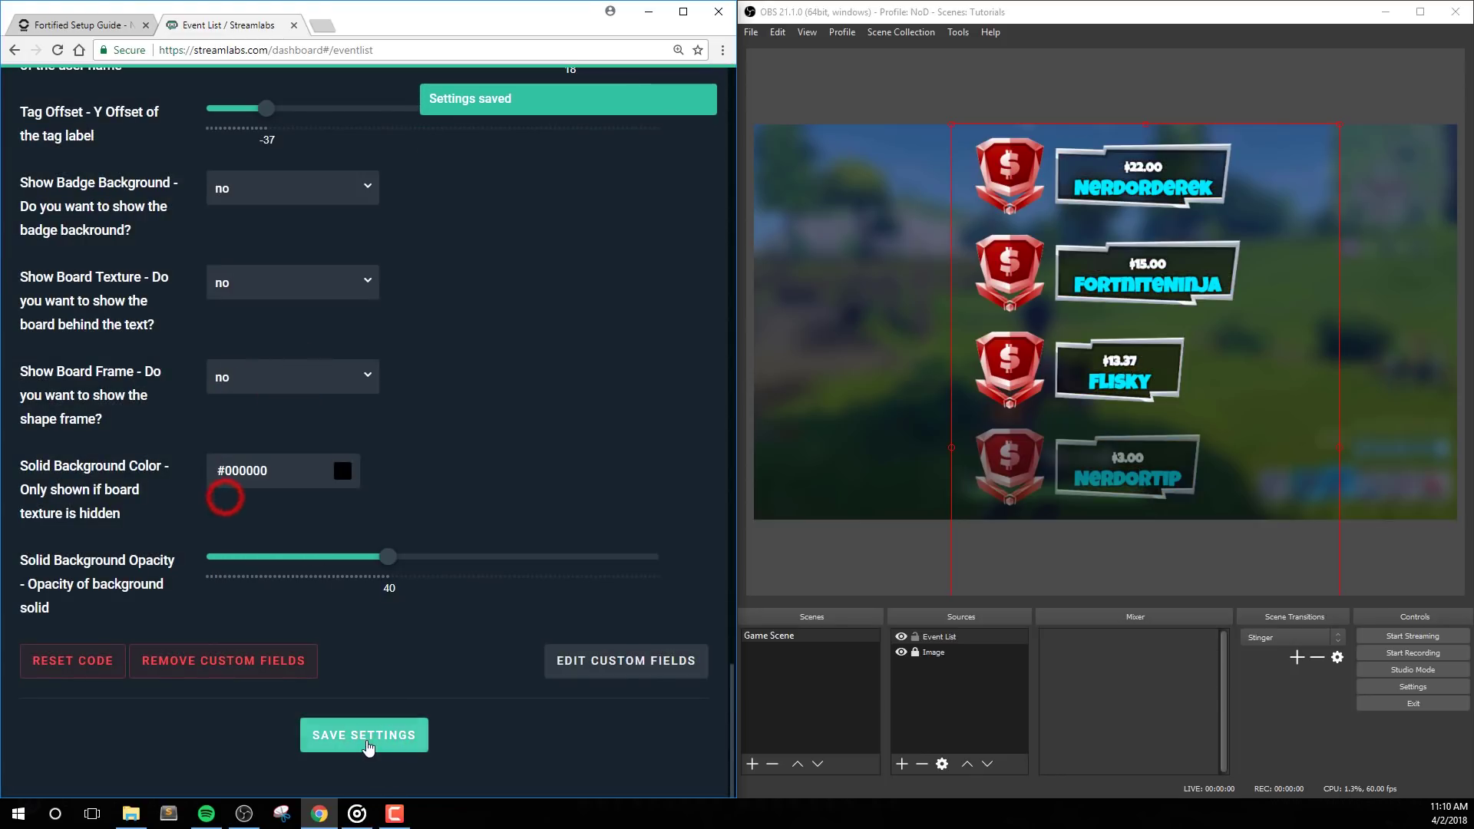
left_click(366, 735)
- Make the solid background colour red with opacity 0, and save
left_click(343, 470)
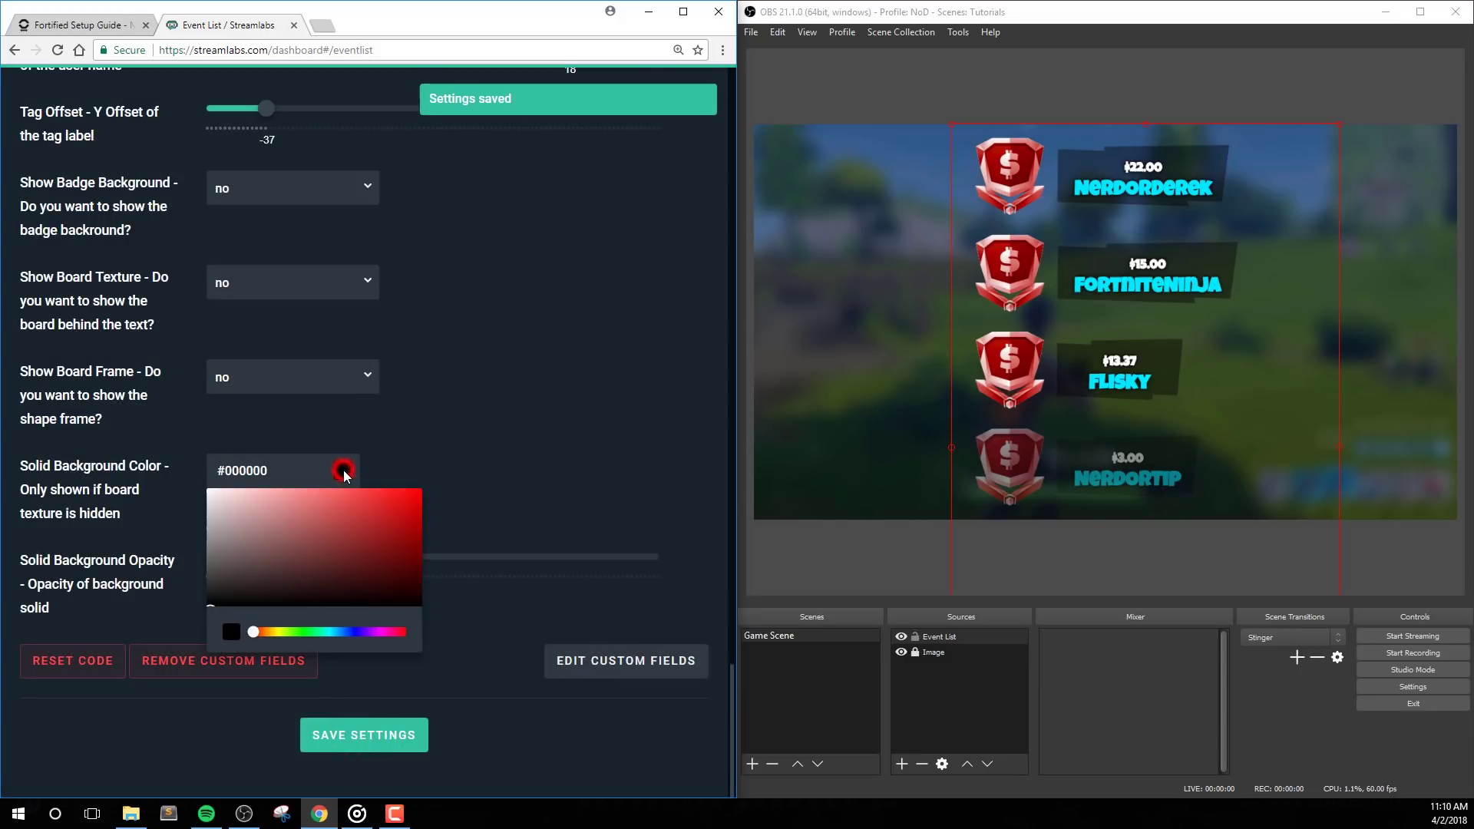
left_click_drag(378, 510, 421, 489)
left_click(332, 739)
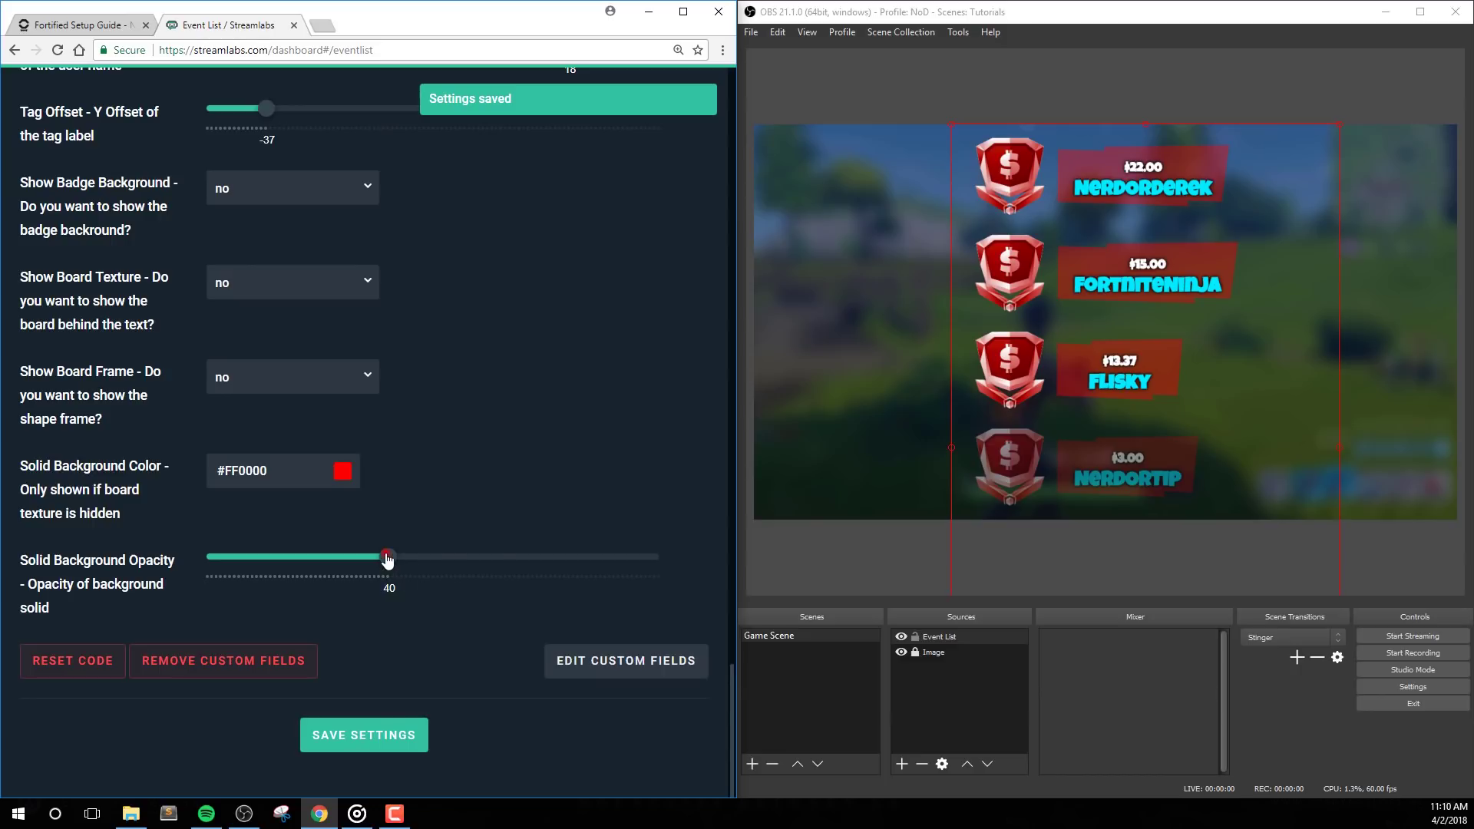
left_click_drag(387, 557, 514, 556)
left_click(413, 735)
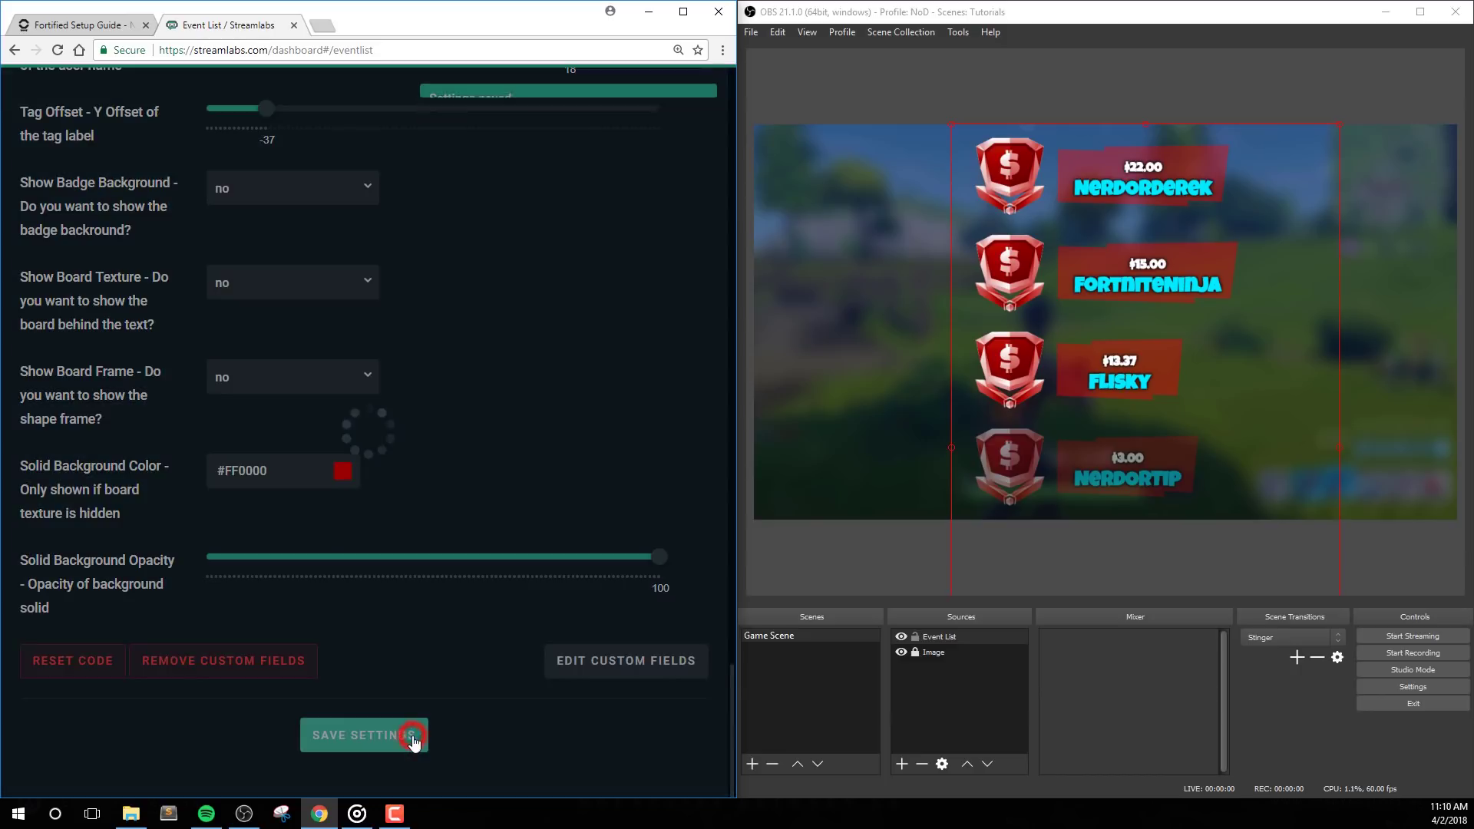
left_click(638, 564)
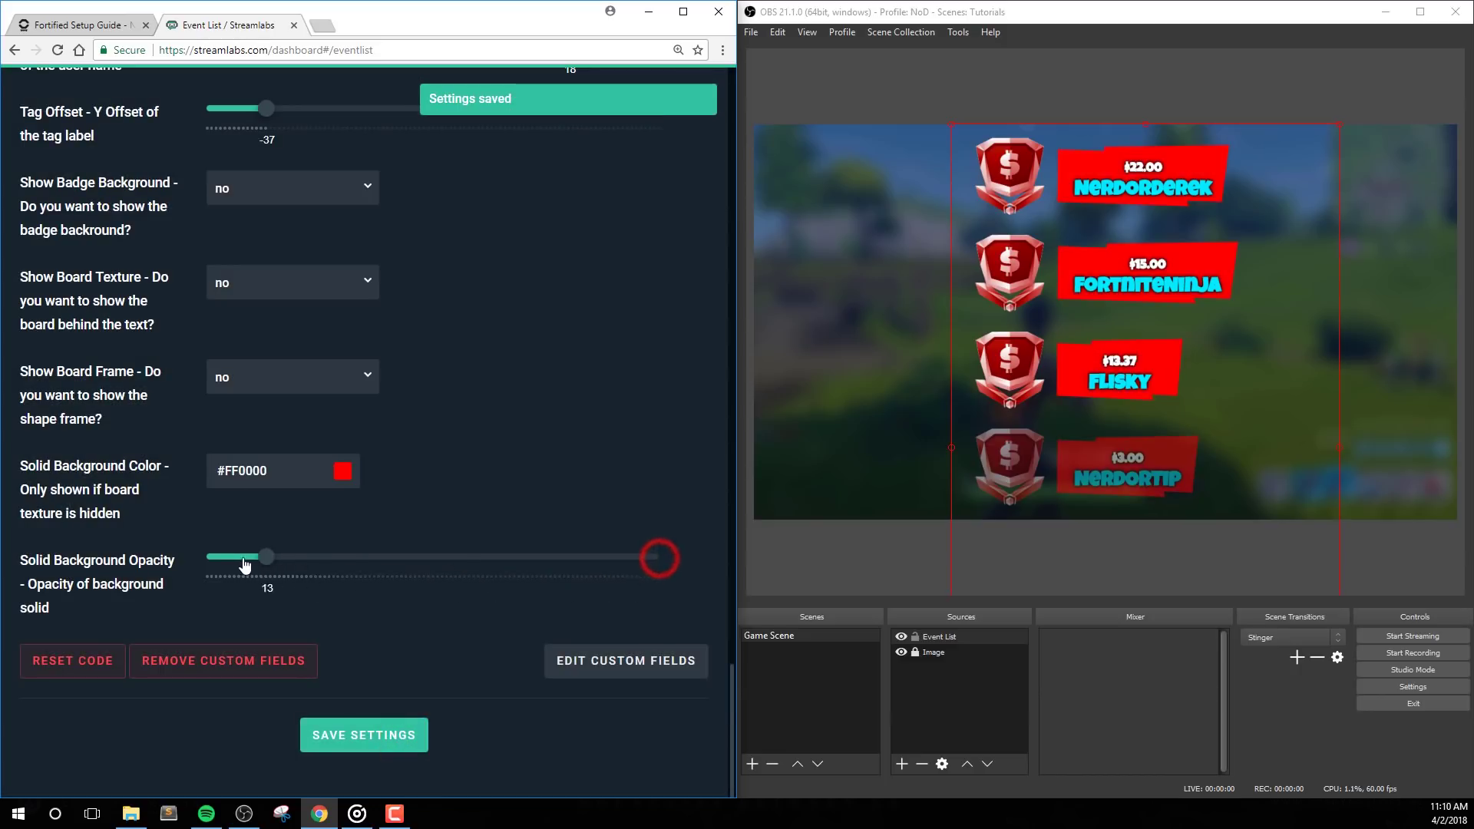
left_click(351, 737)
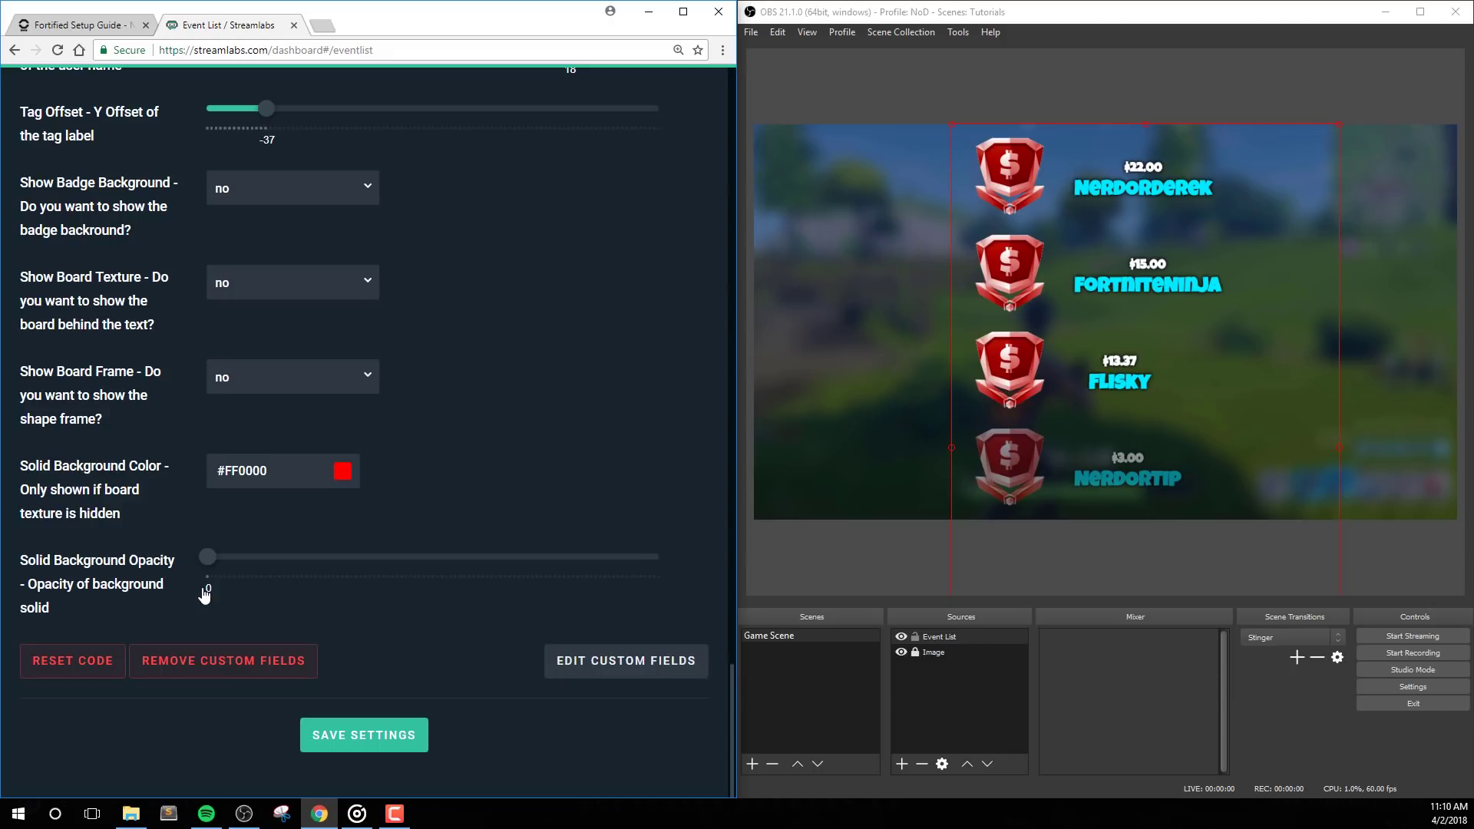
- Set badge background, board texture and board frame back to yes, and save
left_click(276, 377)
left_click(263, 370)
left_click(268, 283)
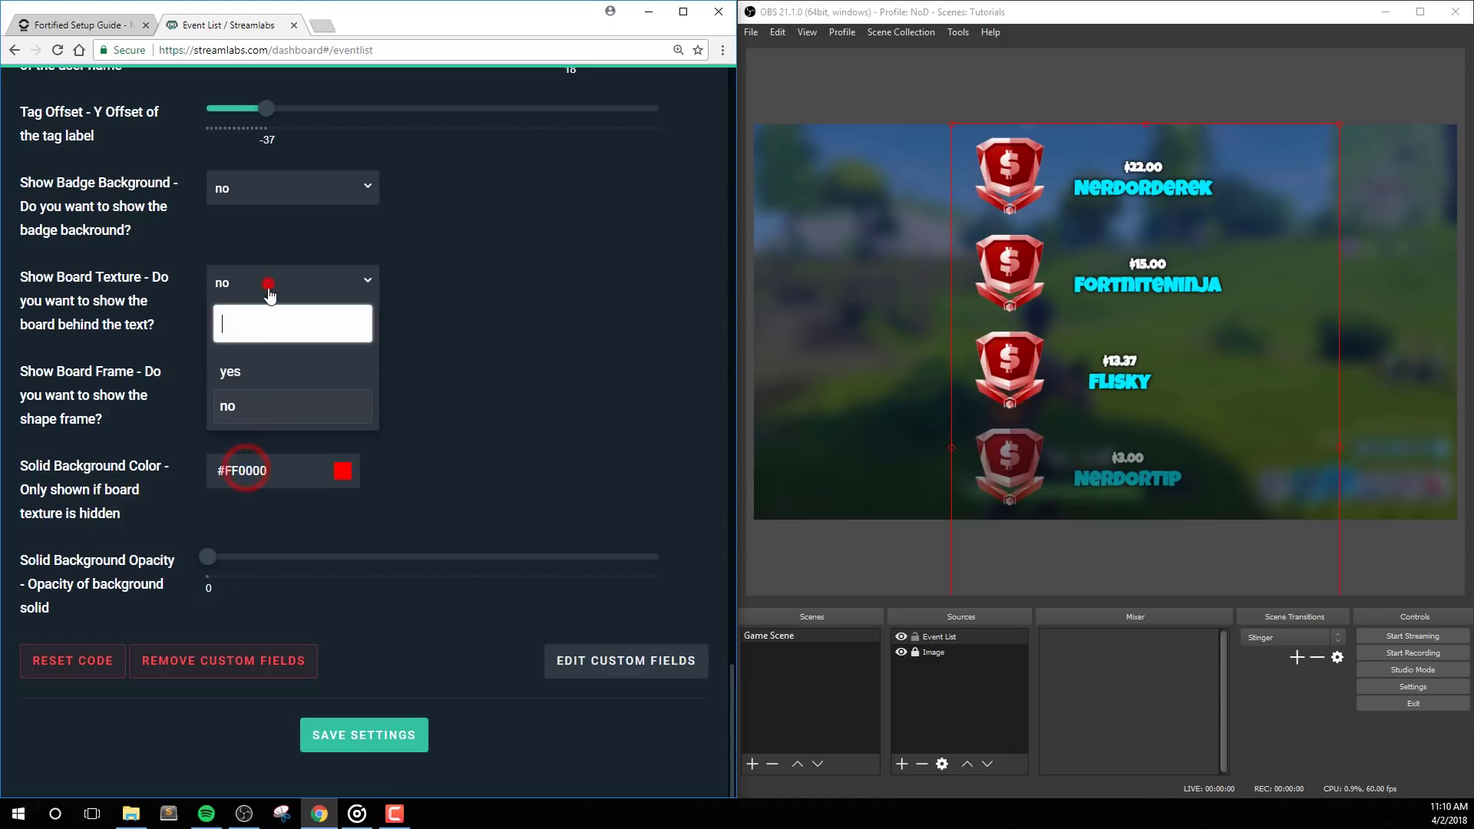
left_click(238, 372)
left_click(268, 188)
left_click(238, 275)
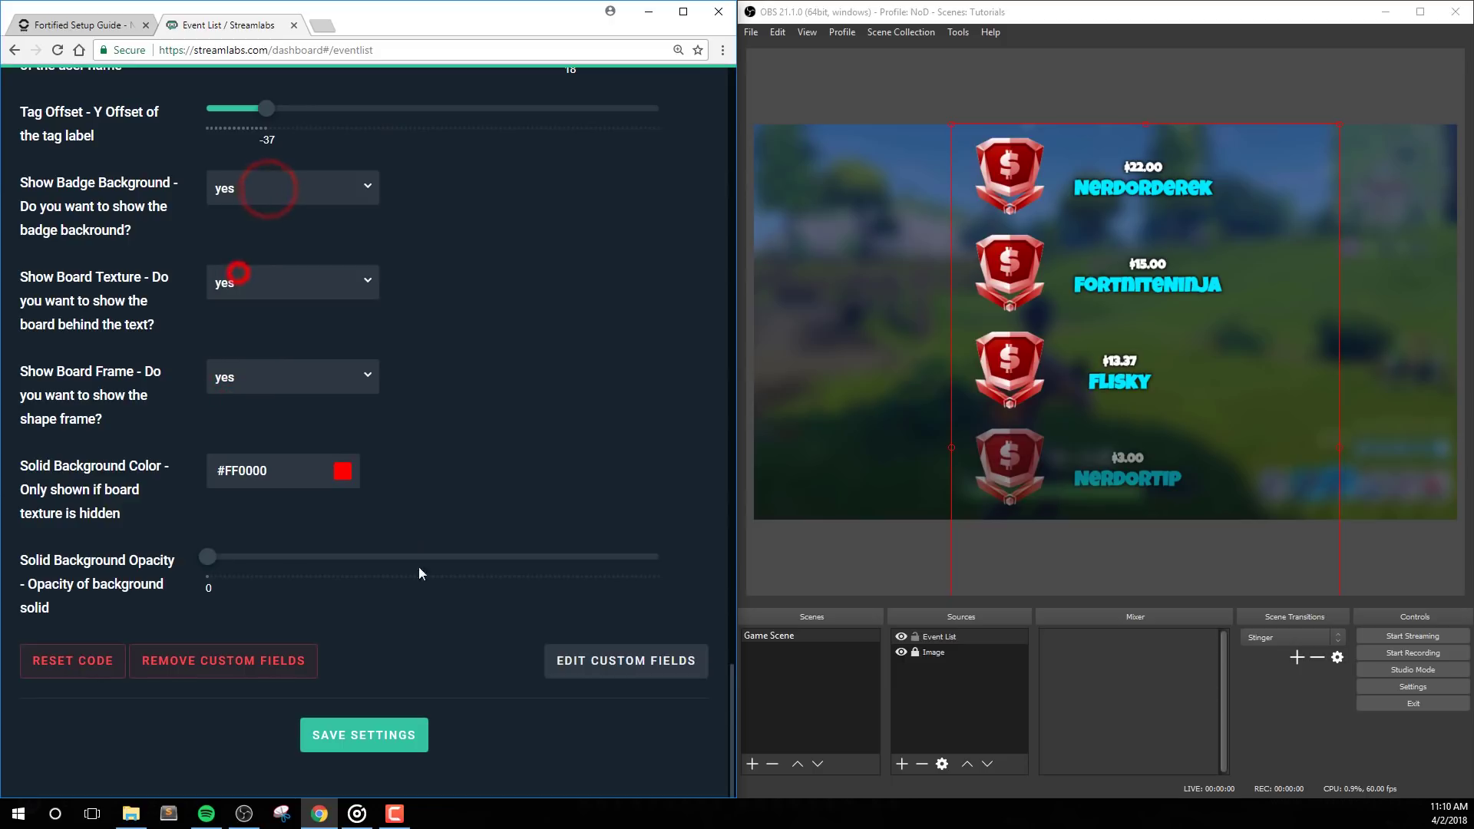
left_click(362, 735)
- Set the Badge Base Color to teal #004856 and save the settings
scroll(501, 520, "up", 3)
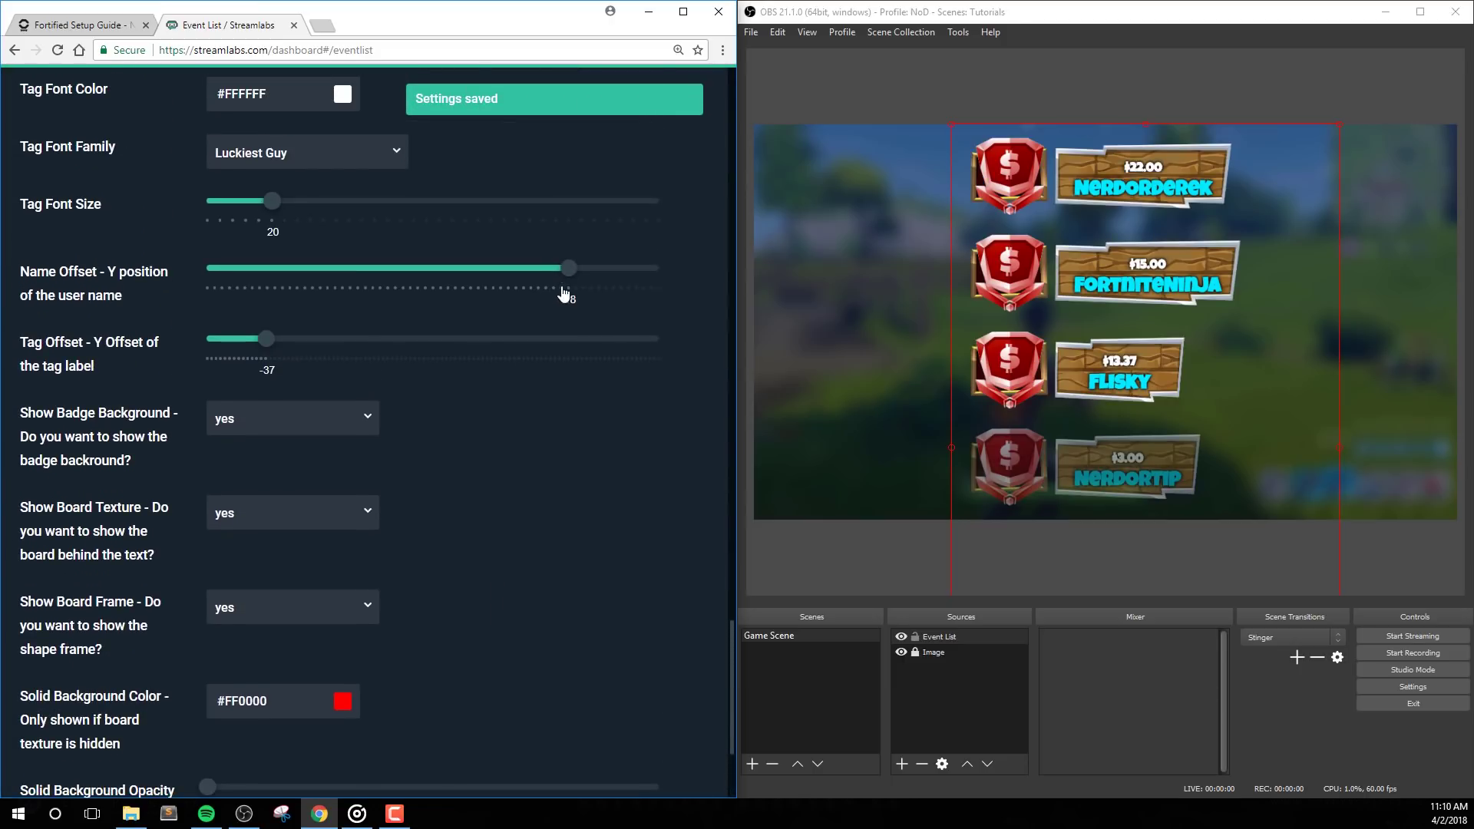
scroll(607, 384, "up", 9)
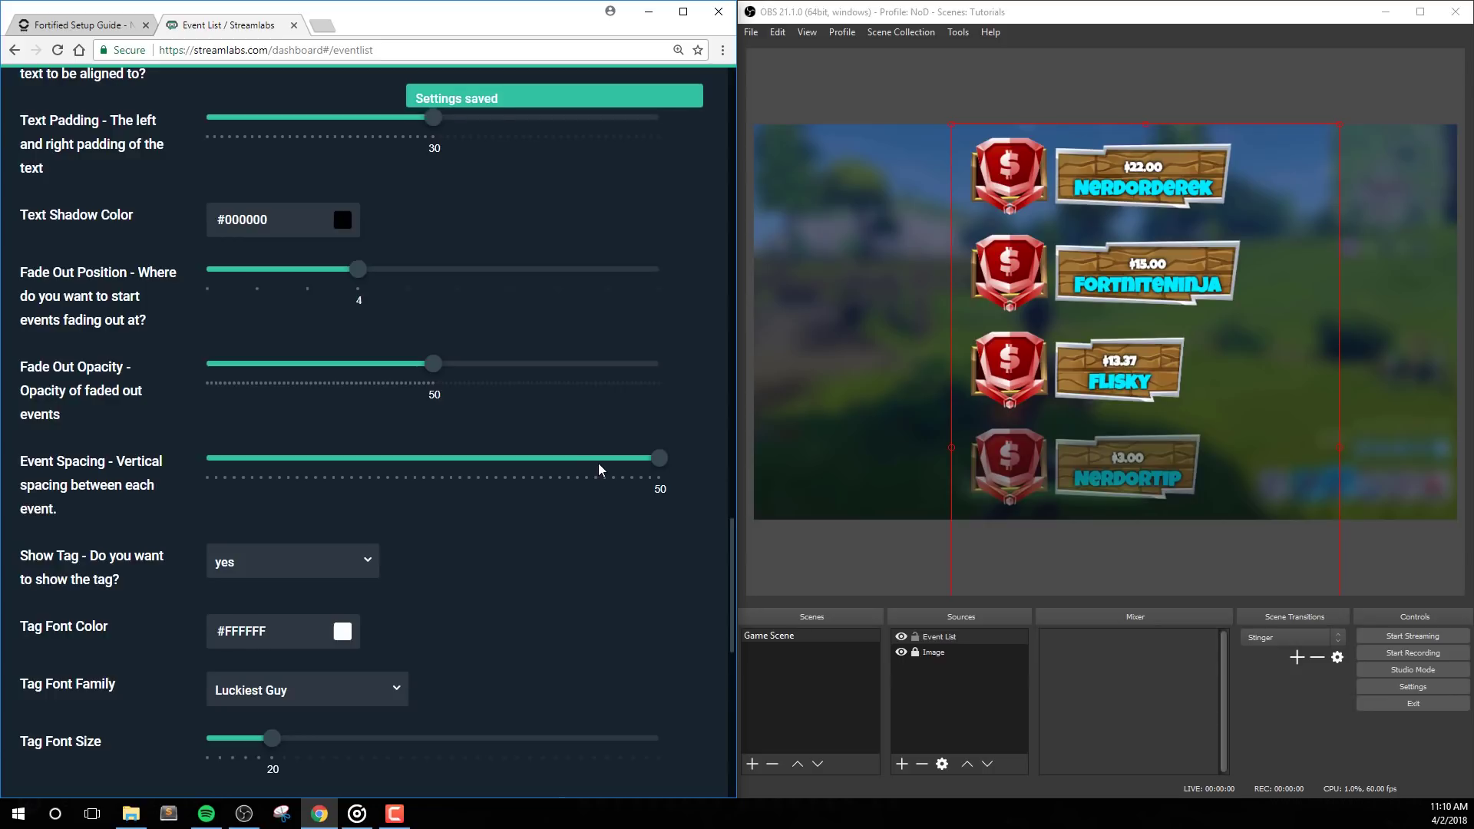
scroll(601, 470, "up", 2)
left_click(342, 211)
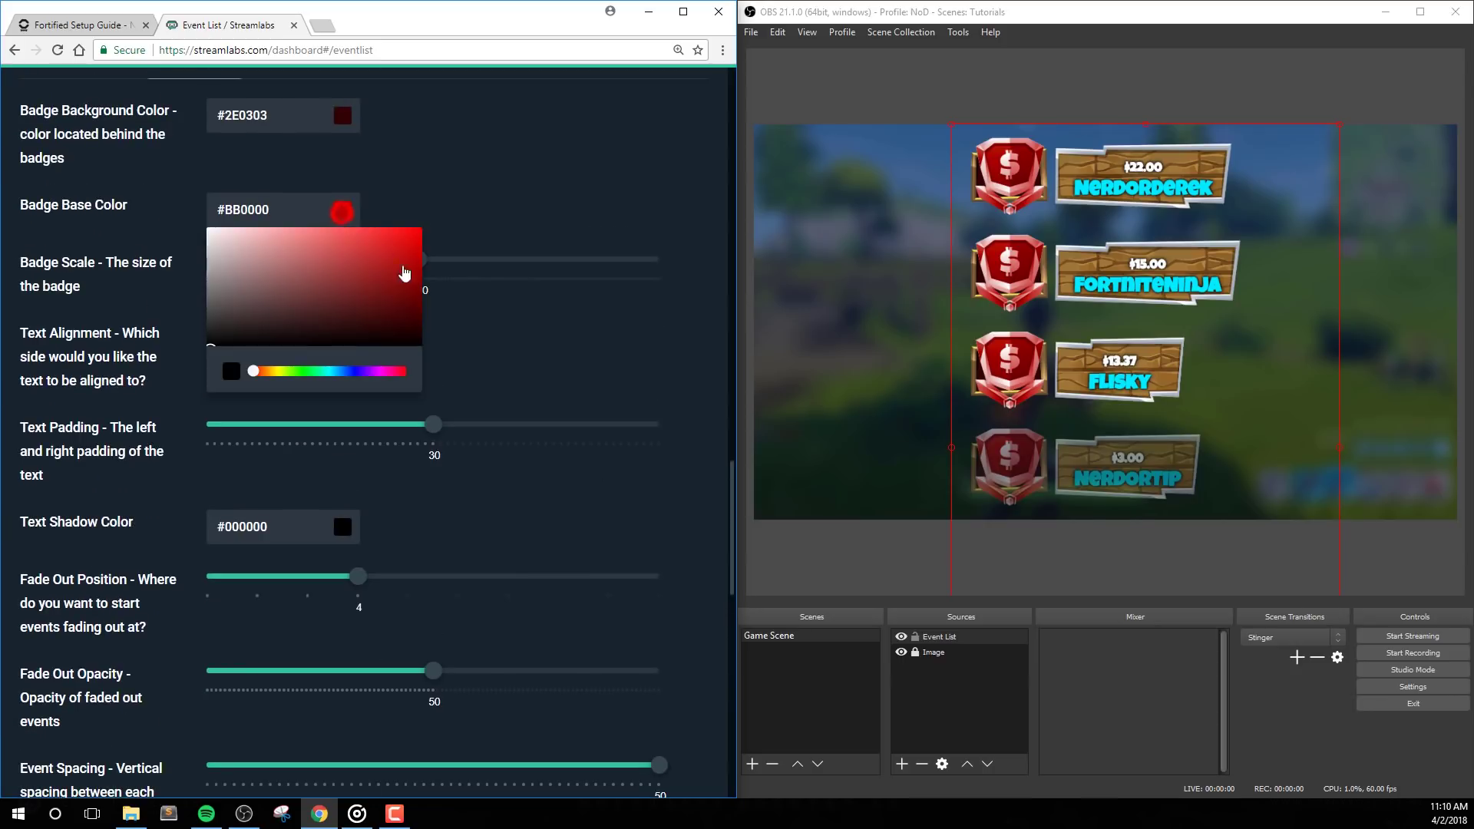
left_click(333, 371)
left_click_drag(390, 307, 426, 306)
left_click(592, 326)
scroll(707, 330, "down", 10)
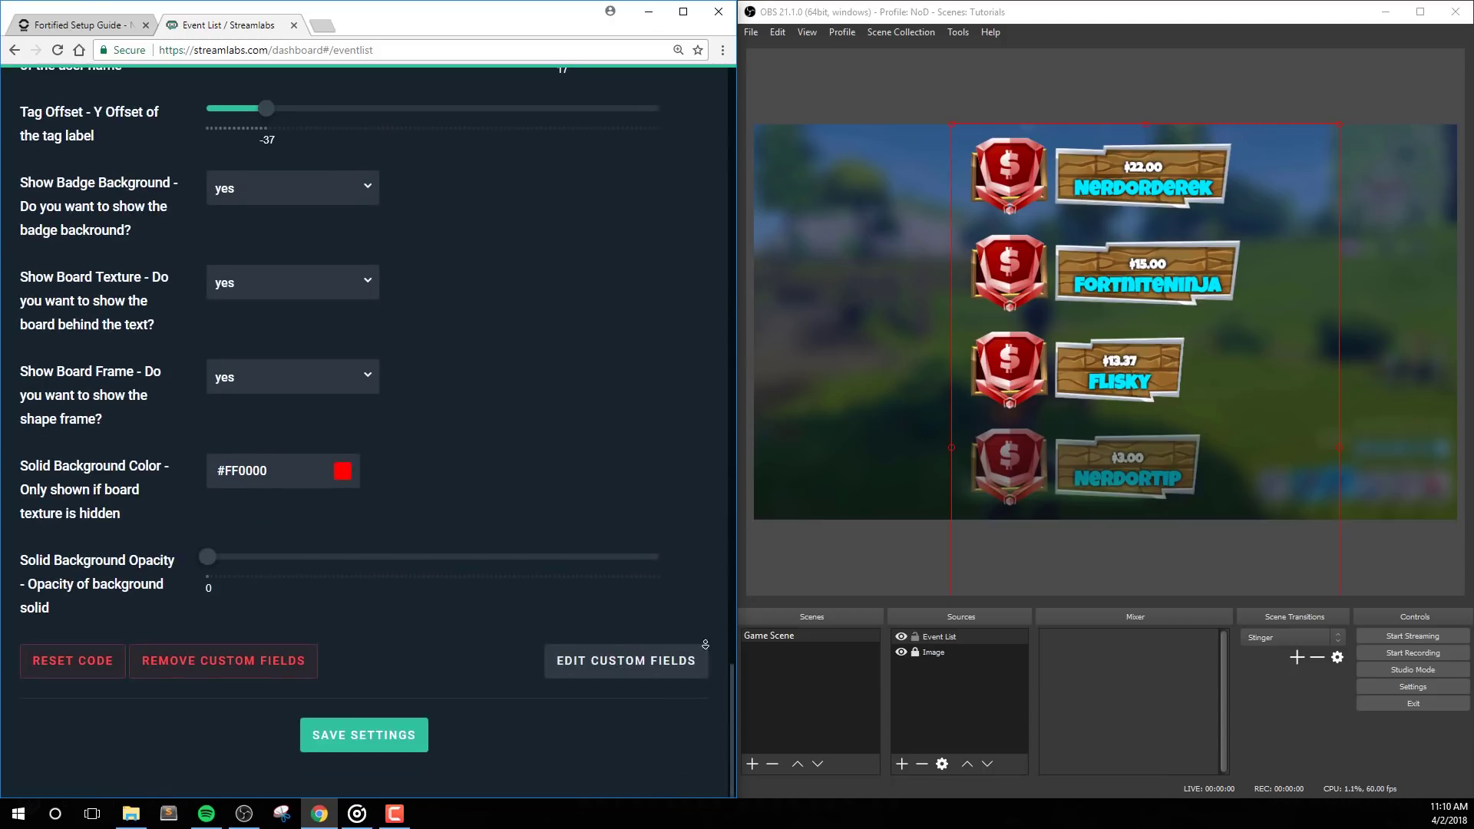
left_click(347, 735)
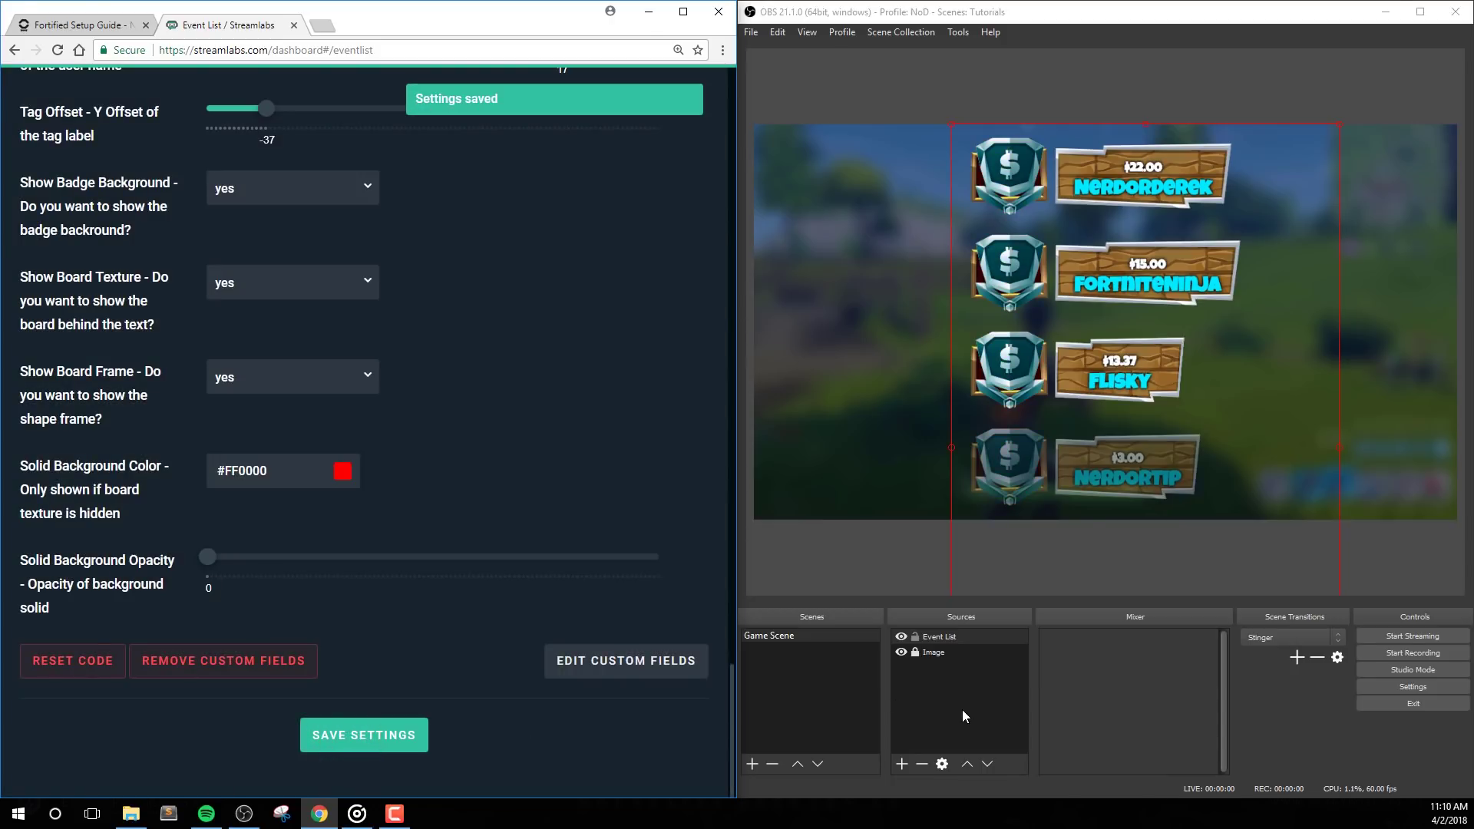
- Refresh the cached page of the Event List source in OBS
double_click(972, 638)
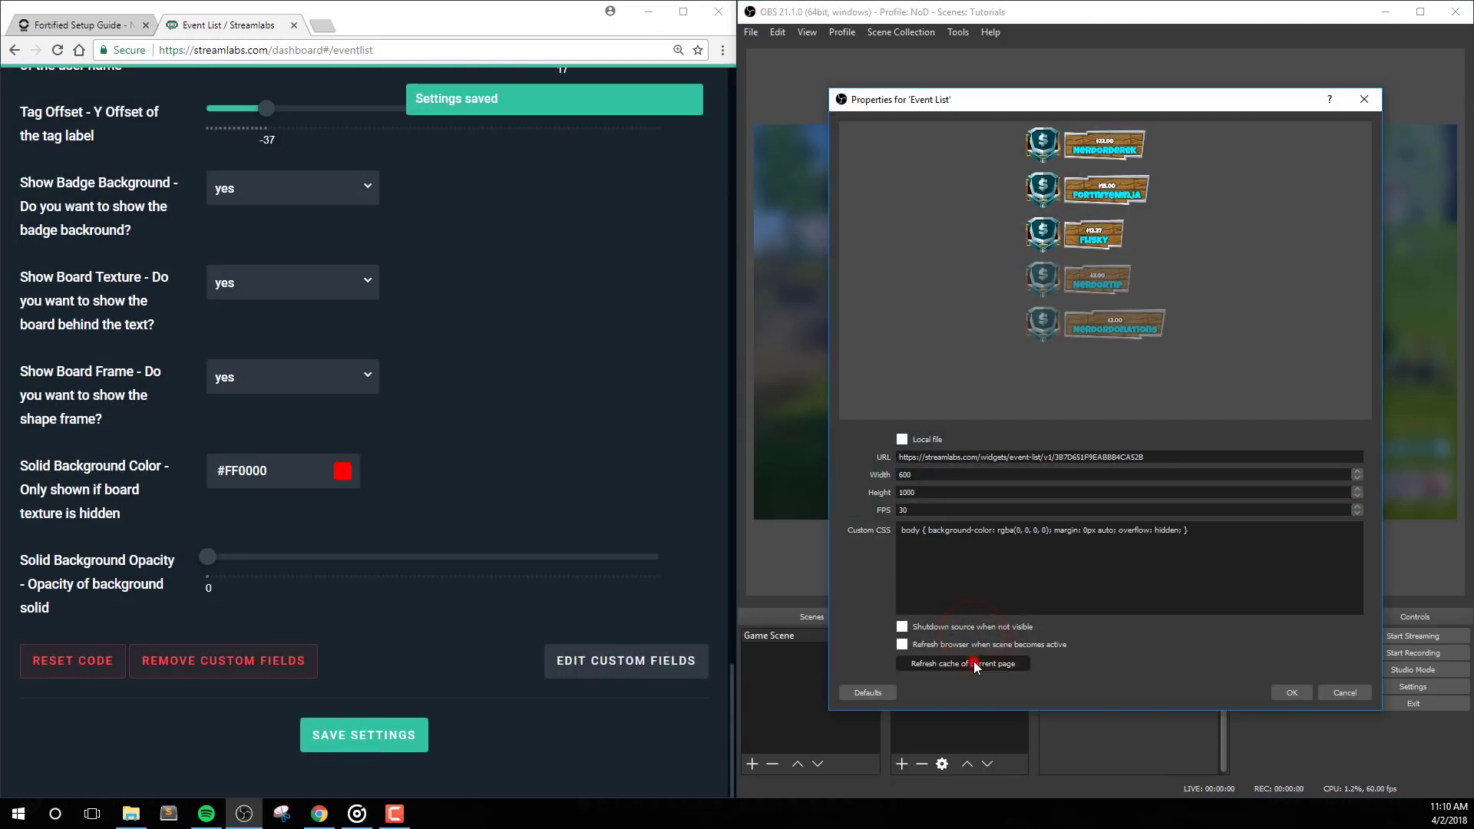
left_click(973, 662)
left_click(1295, 693)
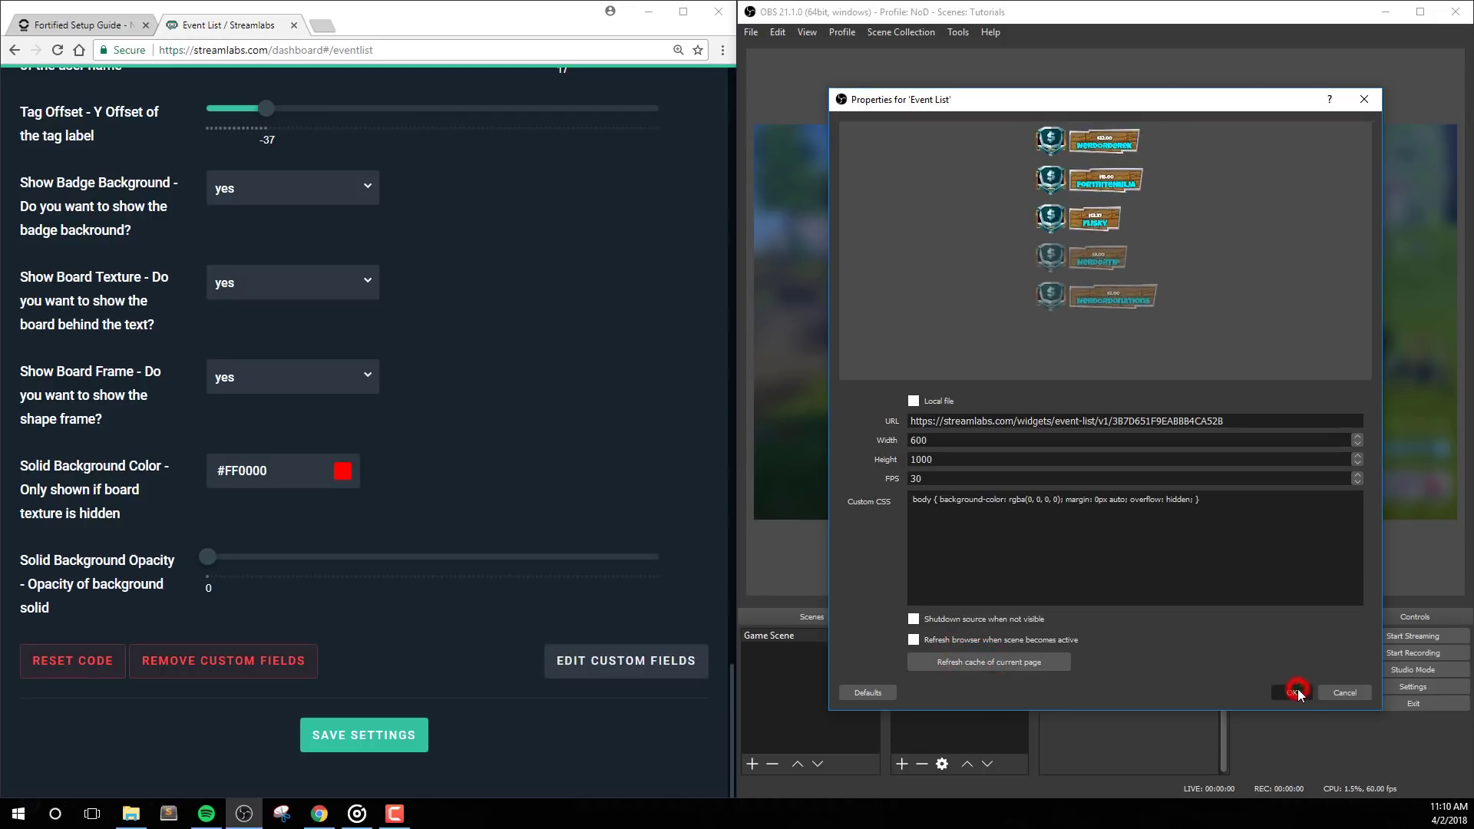
- Send test follow, subscription and donation alerts from Streamlabs
scroll(621, 487, "up", 10)
scroll(666, 523, "up", 15)
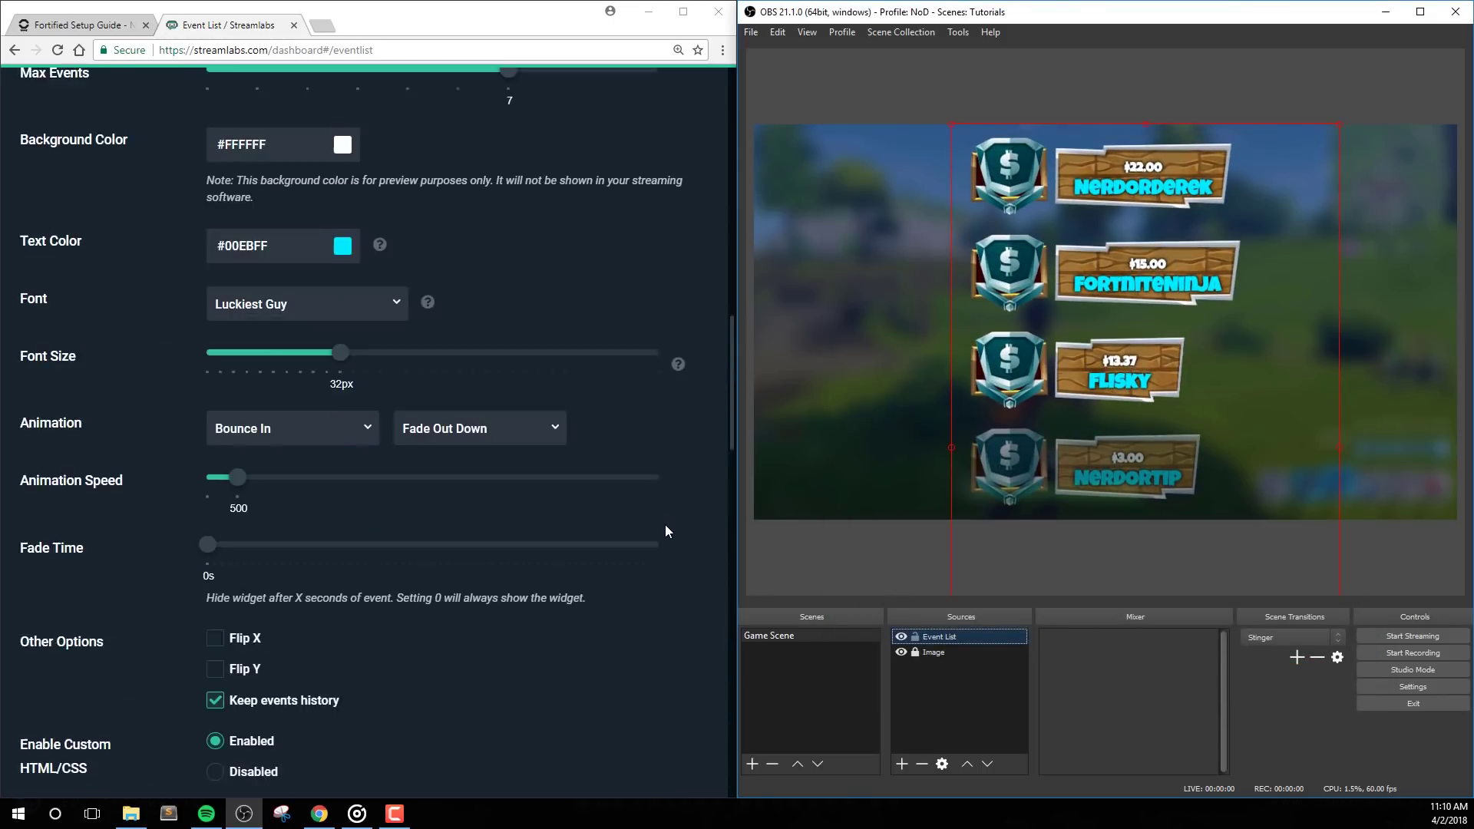
left_click(85, 269)
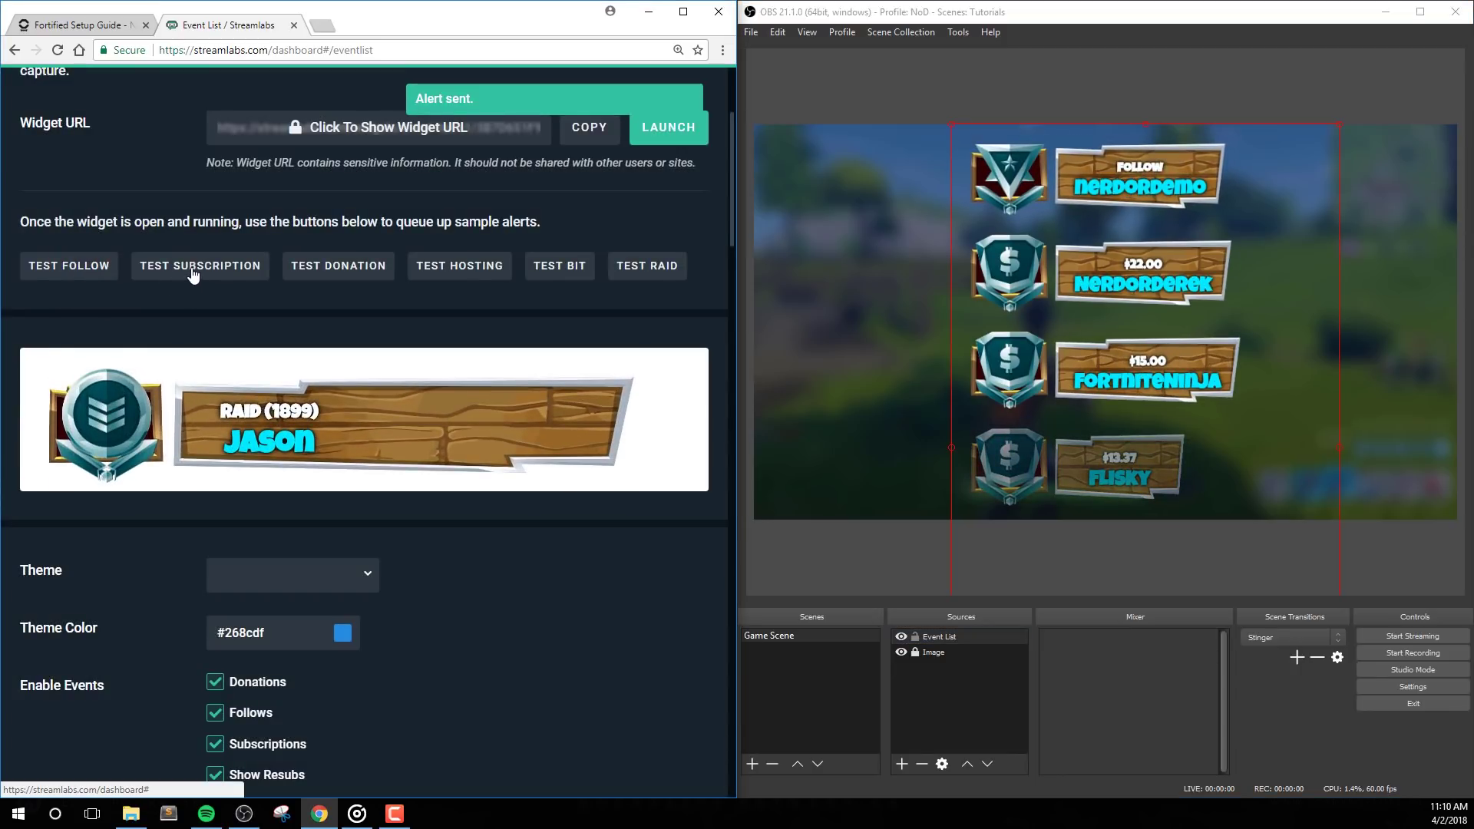
left_click(194, 269)
left_click(312, 276)
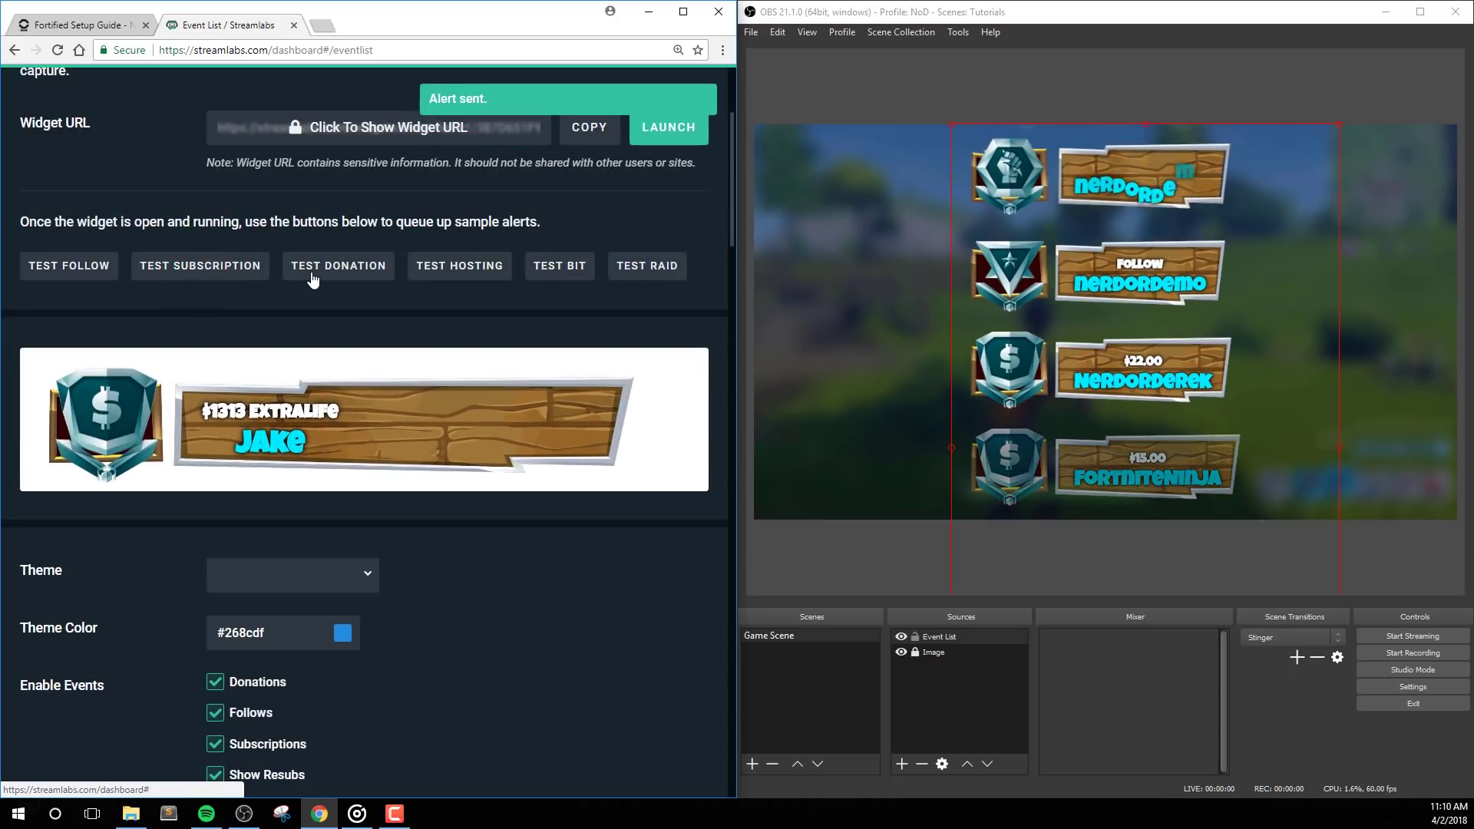
scroll(559, 583, "down", 10)
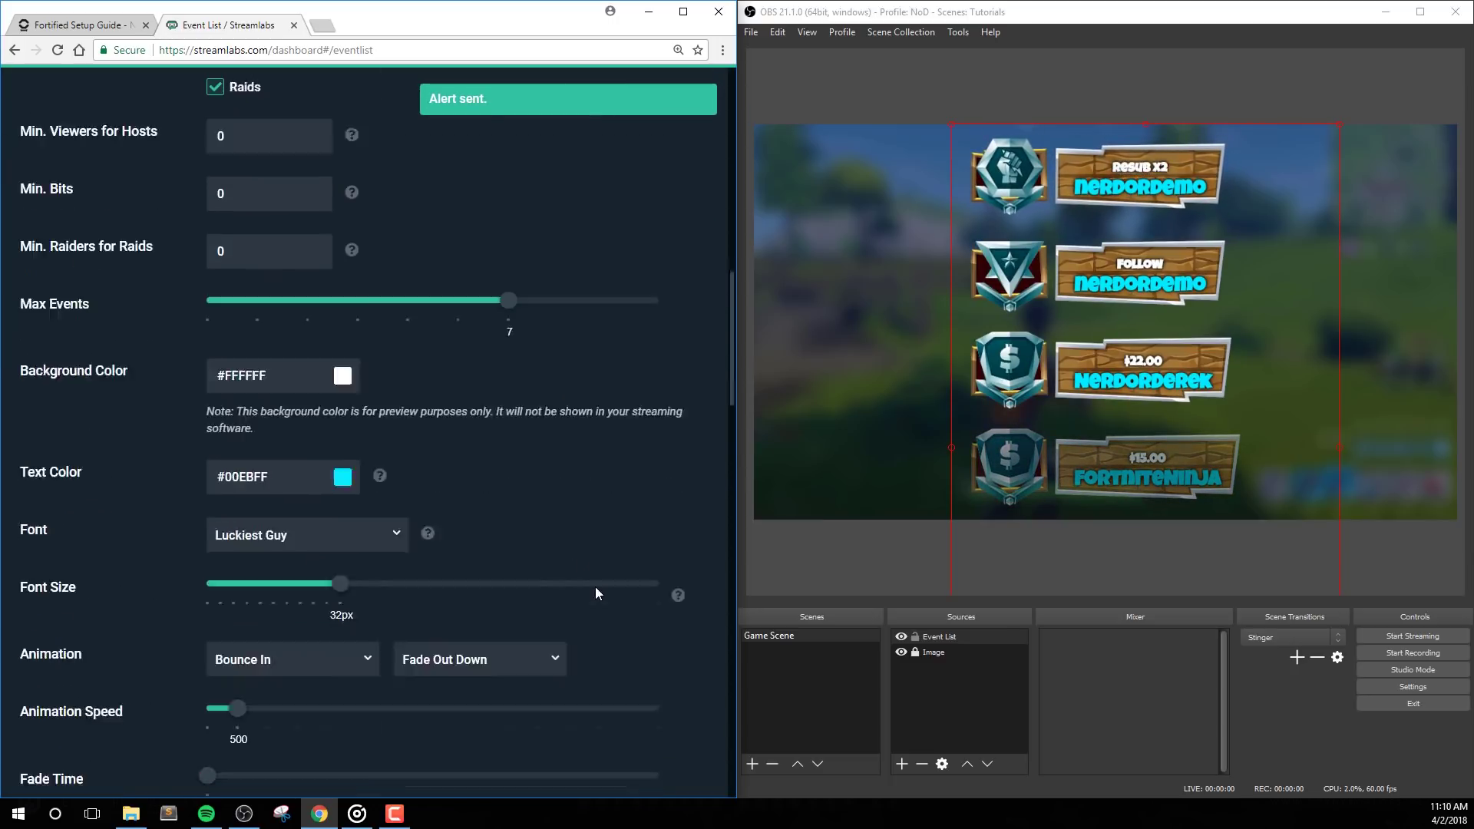
scroll(596, 586, "down", 20)
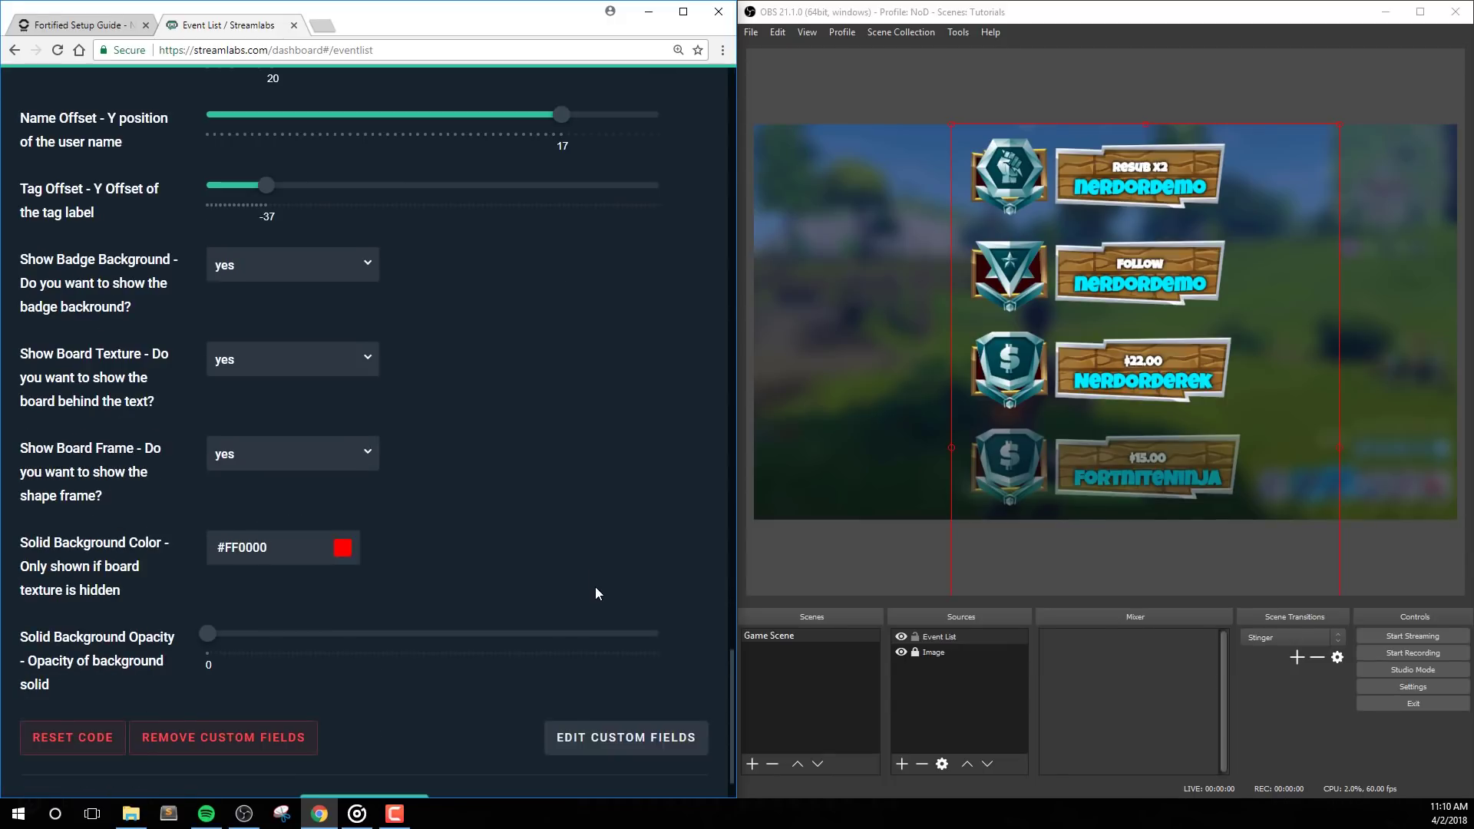
scroll(595, 587, "up", 3)
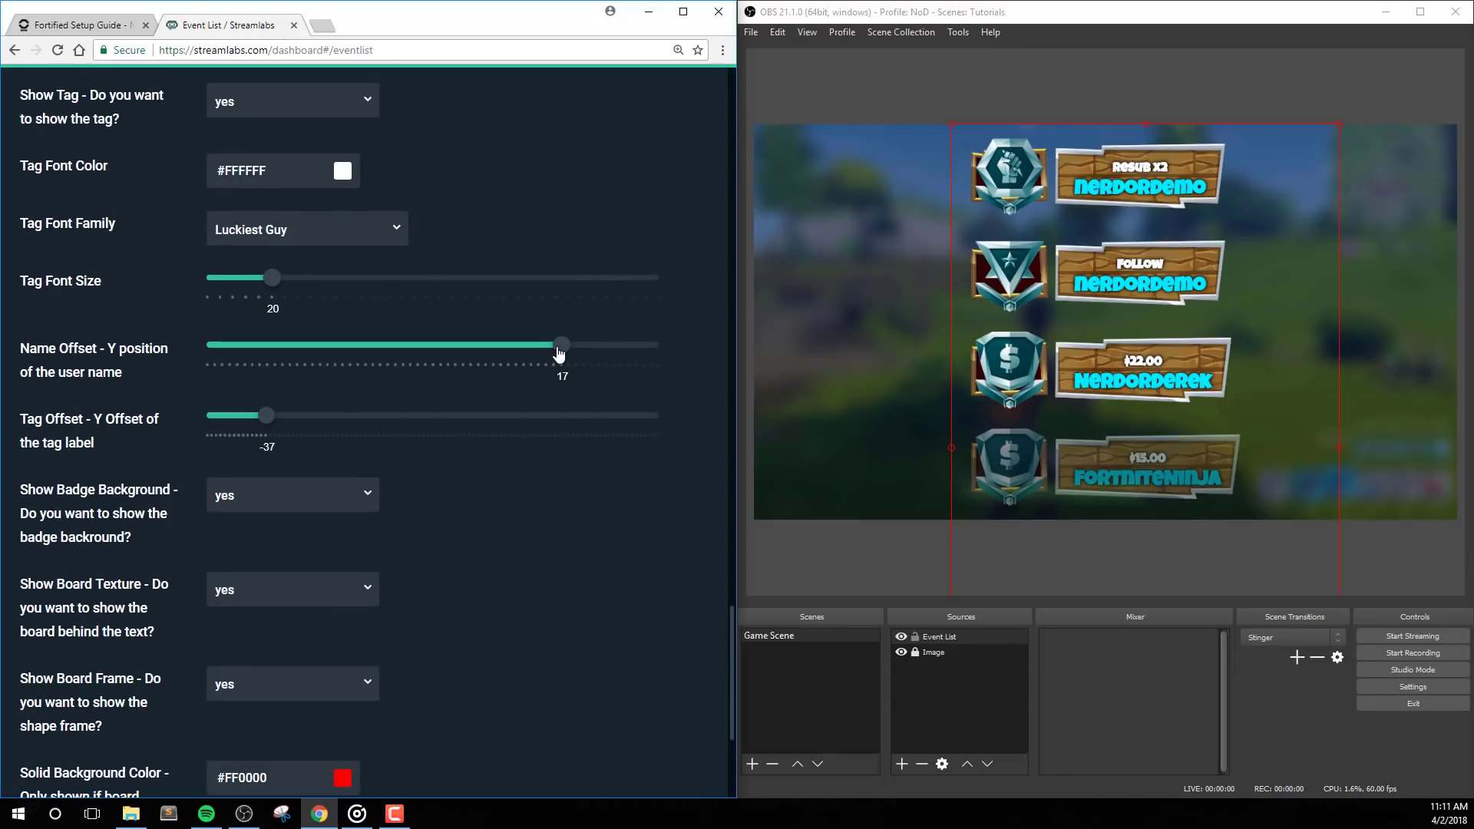
- Set Name Offset to 15 and Tag Offset to -45, and save
left_click_drag(559, 353, 545, 352)
left_click_drag(266, 424, 252, 423)
scroll(689, 642, "down", 4)
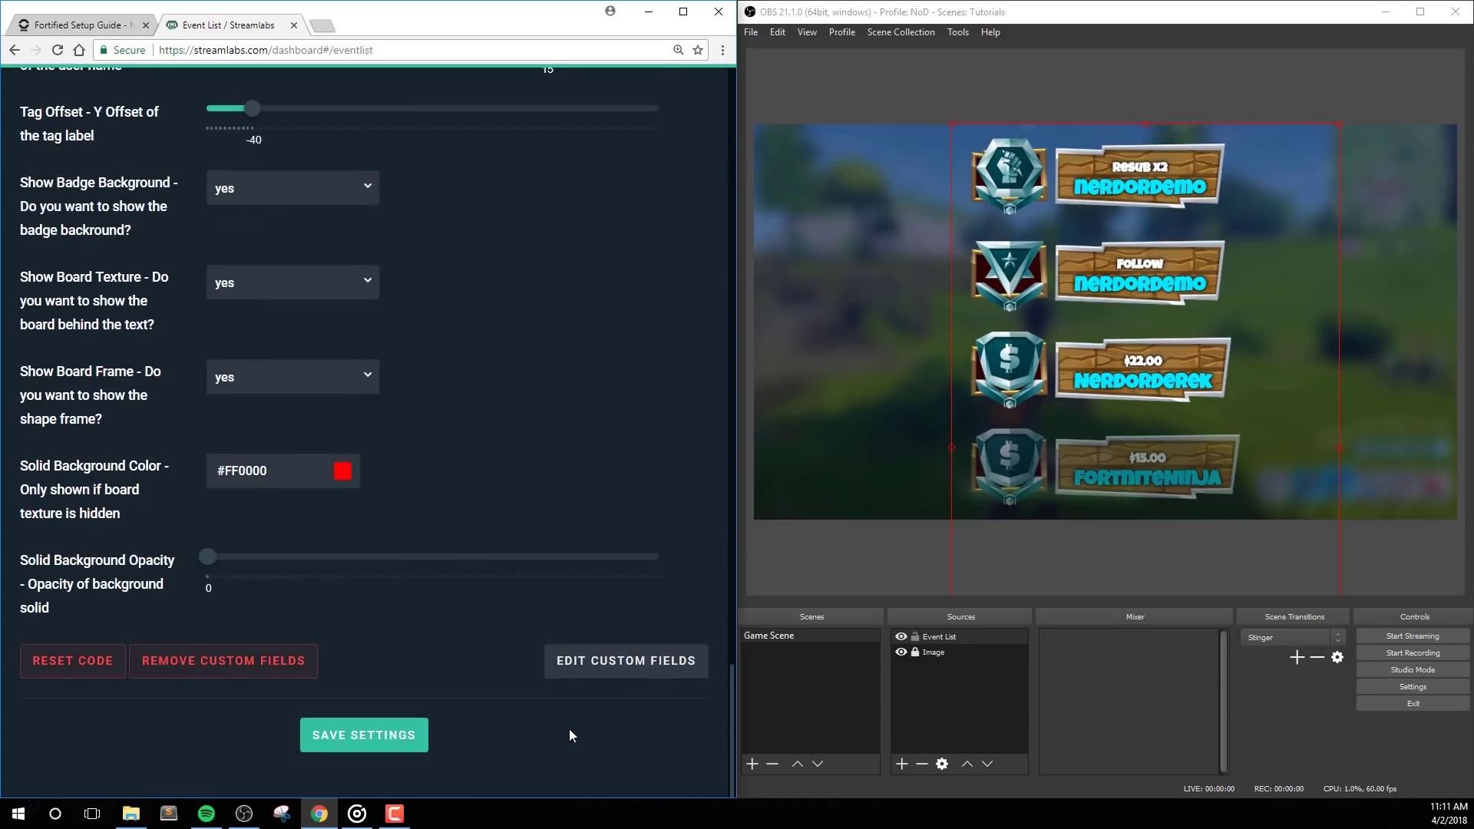
left_click(394, 731)
scroll(559, 585, "up", 4)
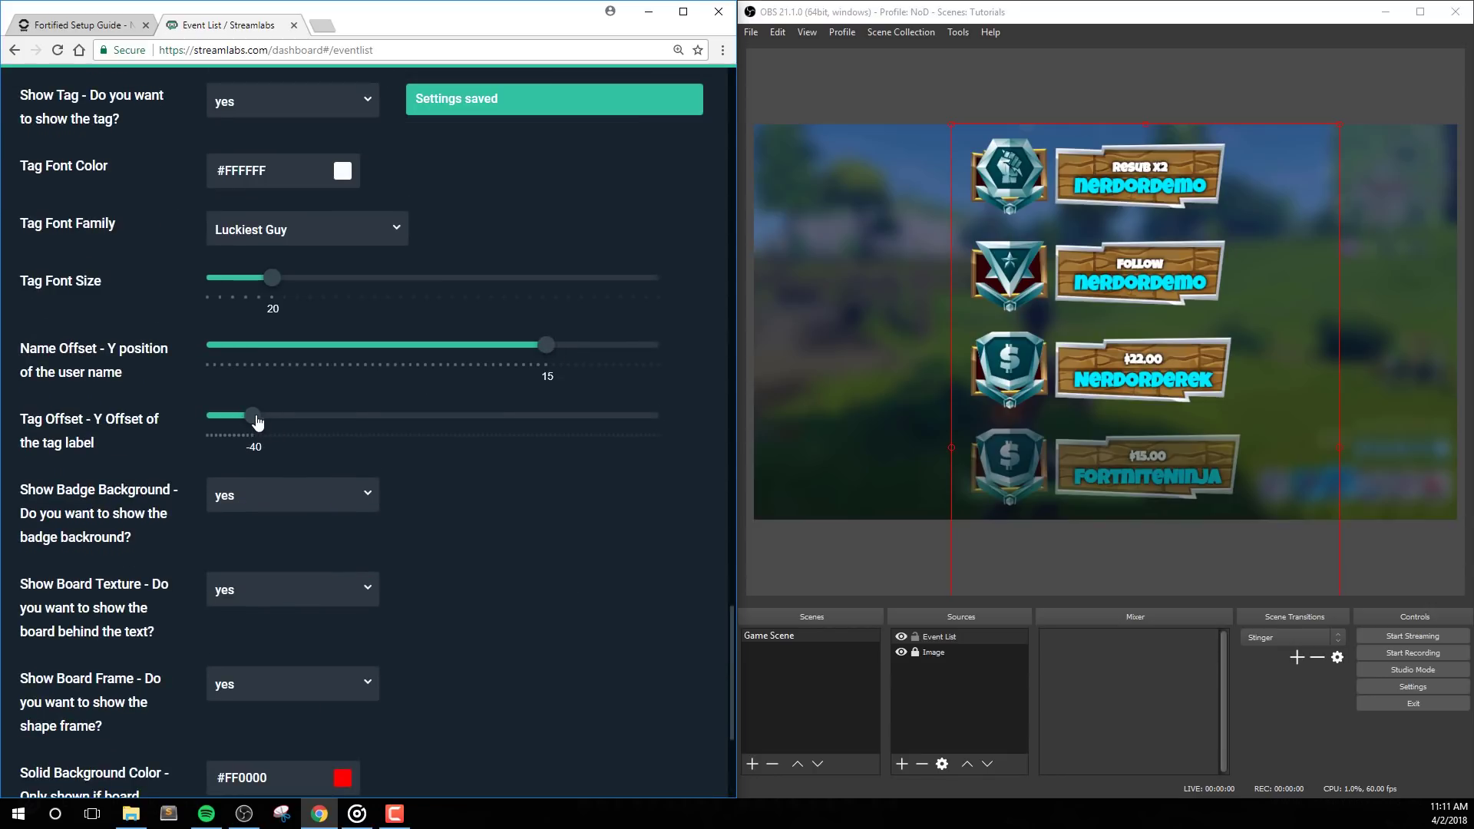
left_click_drag(258, 423, 237, 421)
scroll(247, 421, "down", 4)
left_click(399, 744)
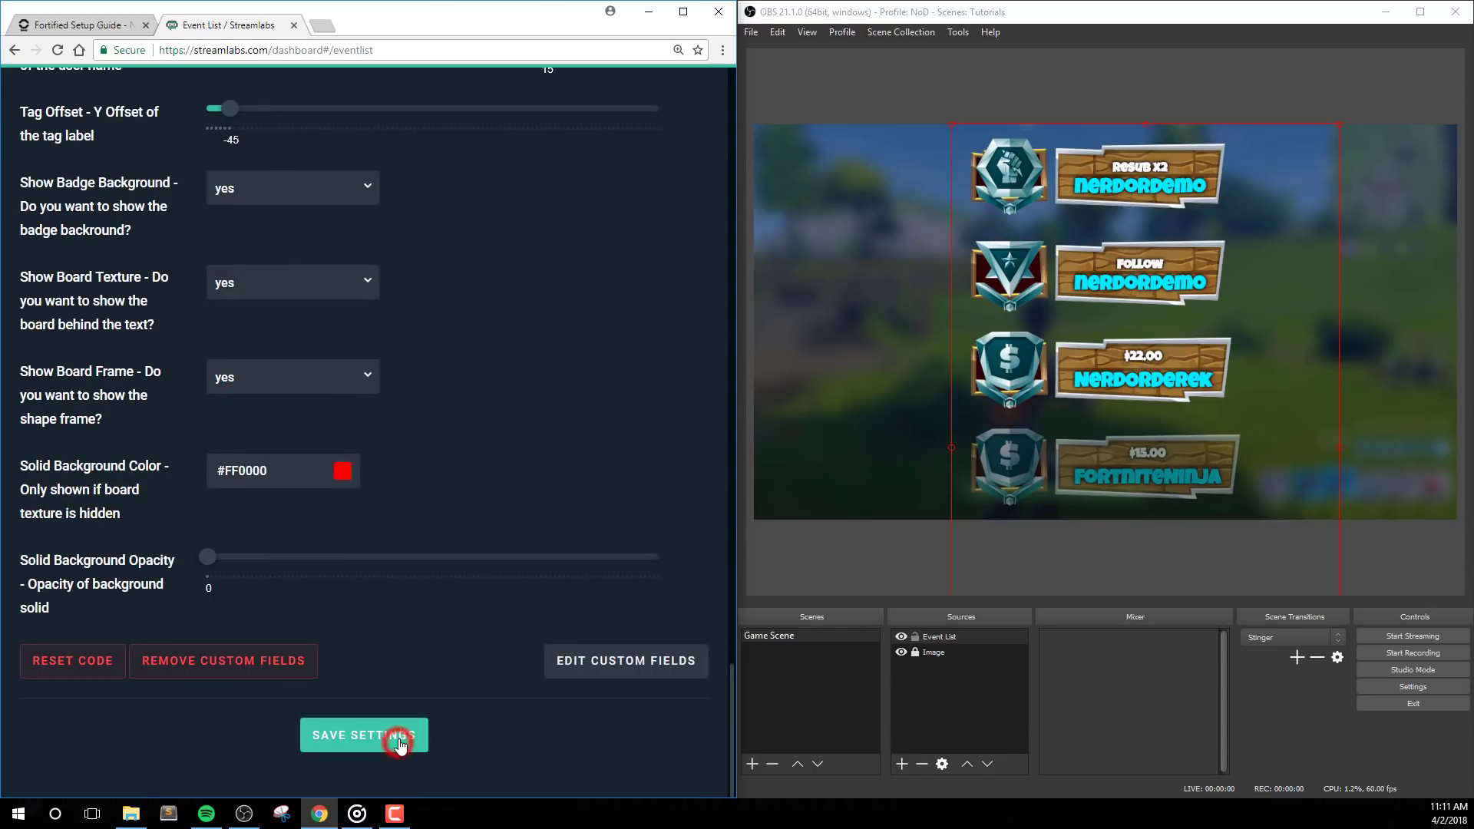
- Reload the Event List source in OBS through its properties
double_click(950, 640)
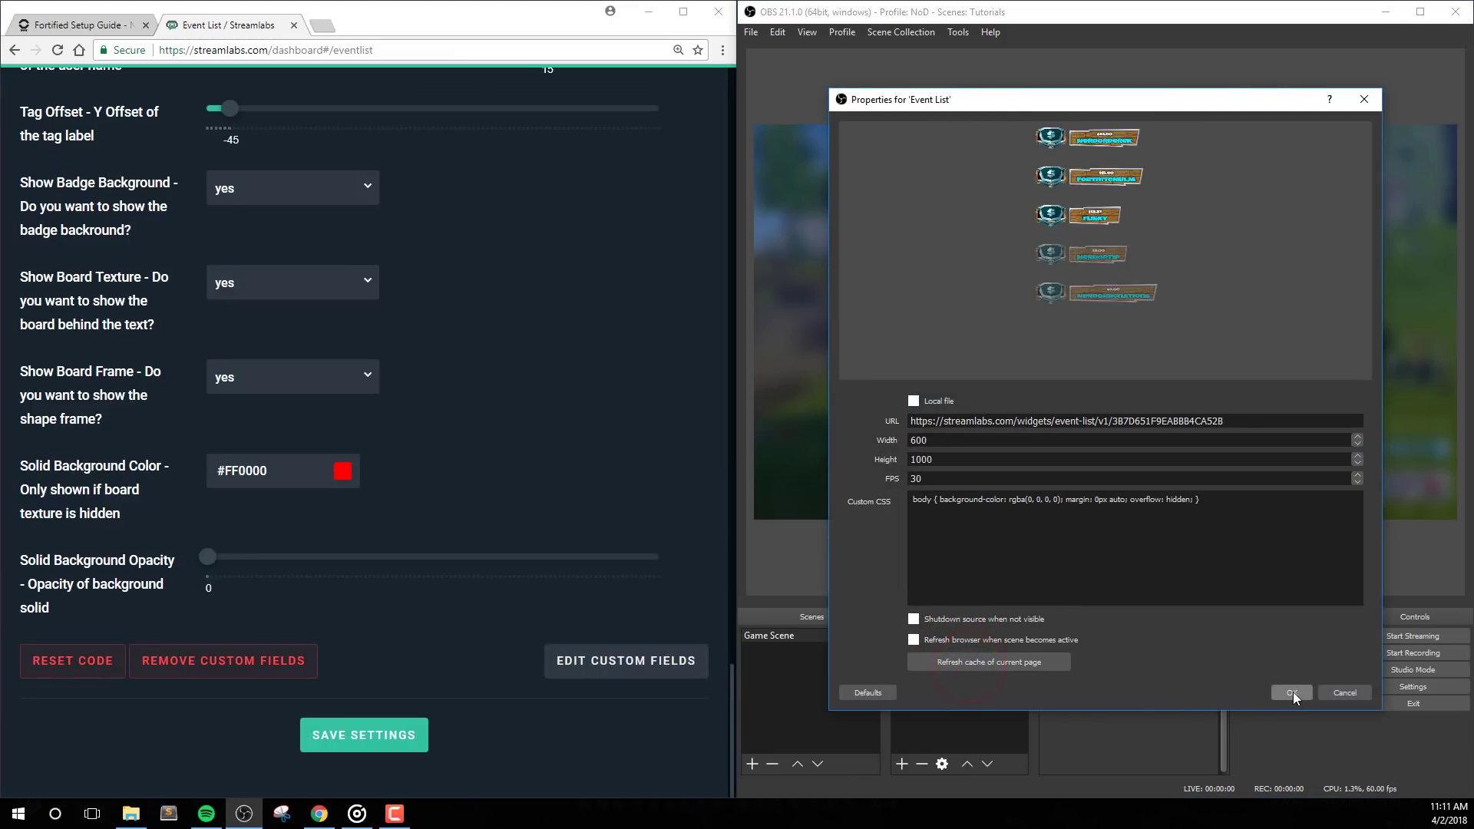
left_click(1292, 692)
scroll(664, 382, "up", 10)
scroll(670, 438, "up", 15)
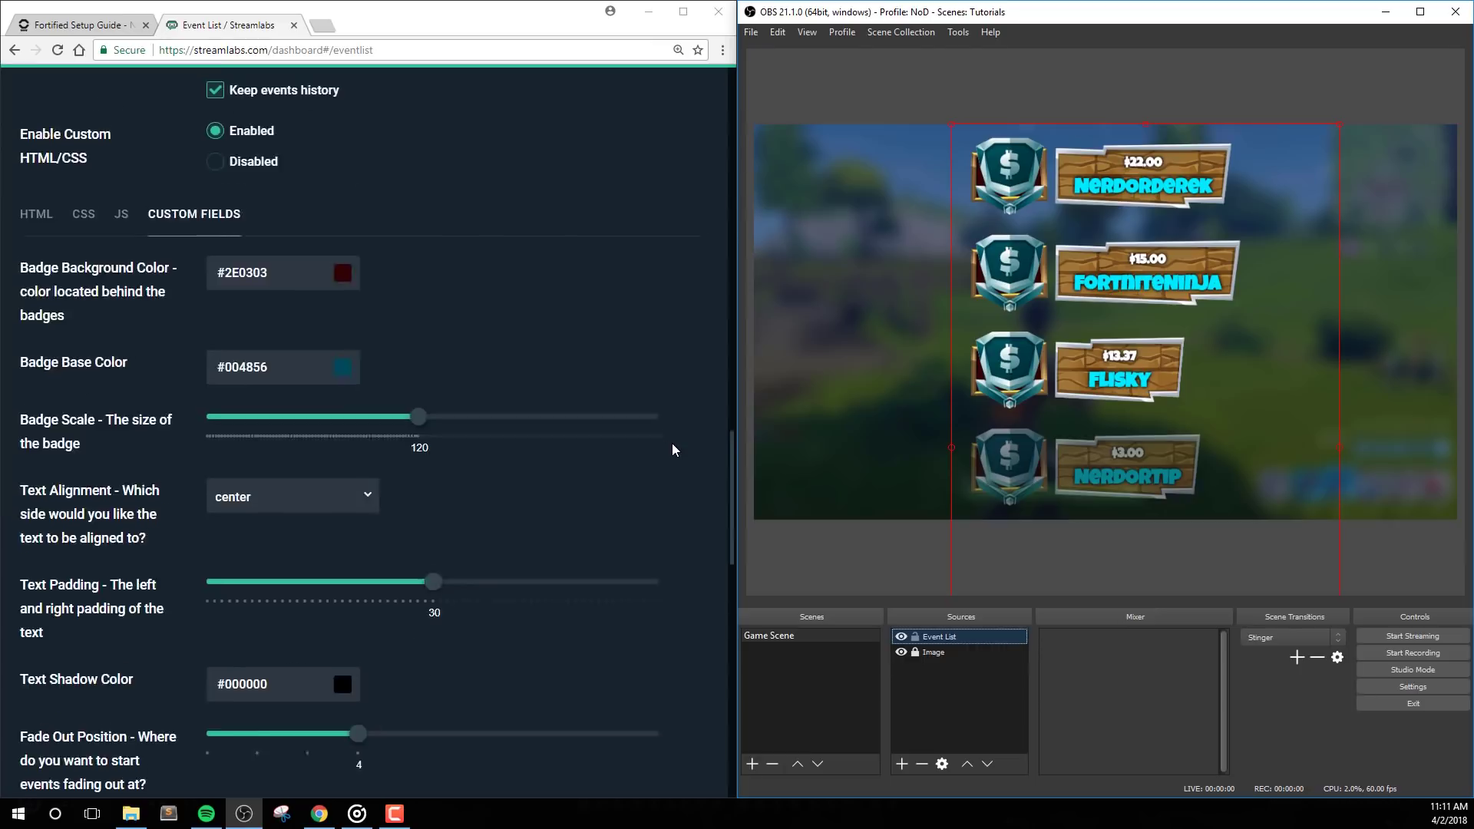
- Send a test follow alert from the Streamlabs event list page
left_click(81, 261)
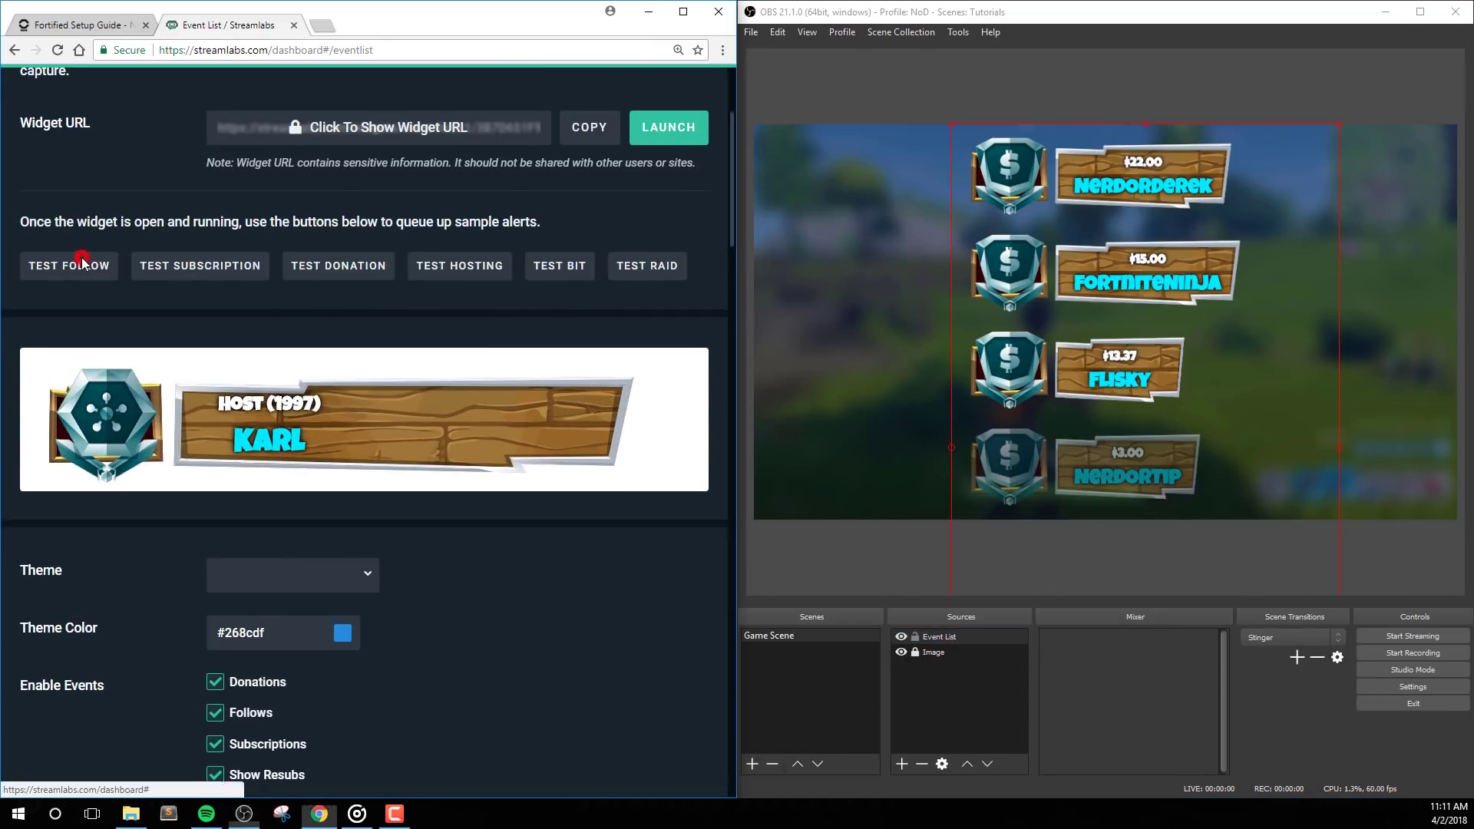